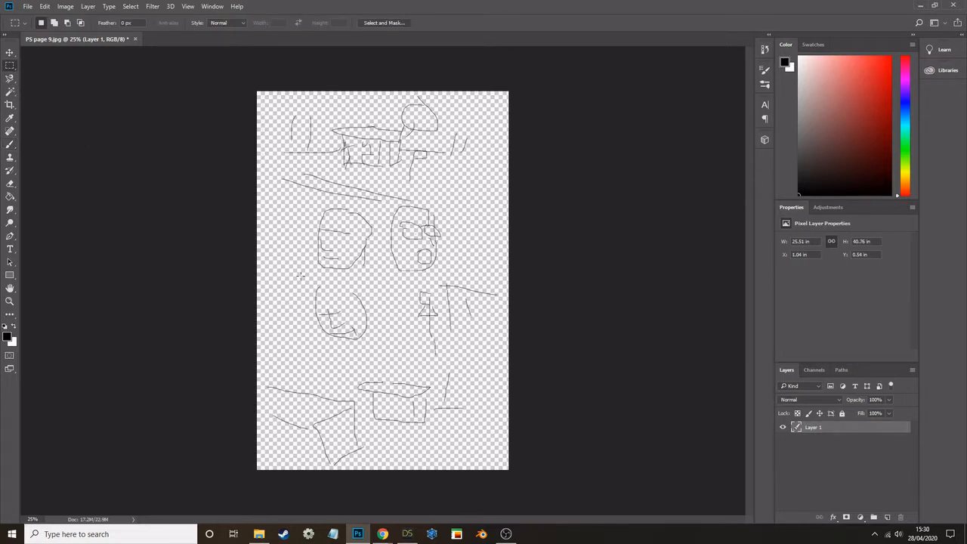
Switch to Chrome and review the Rural Bus Stop for Daz studio page on Renderosity, including its preview images and product notes.
{"action": "left_click", "coordinate": [408, 535]}
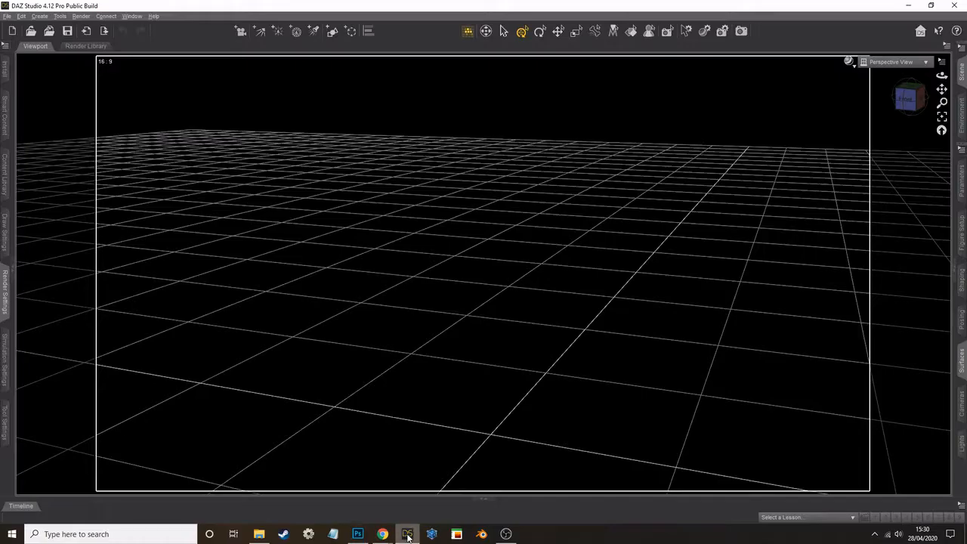
{"action": "mouse_move", "coordinate": [384, 535]}
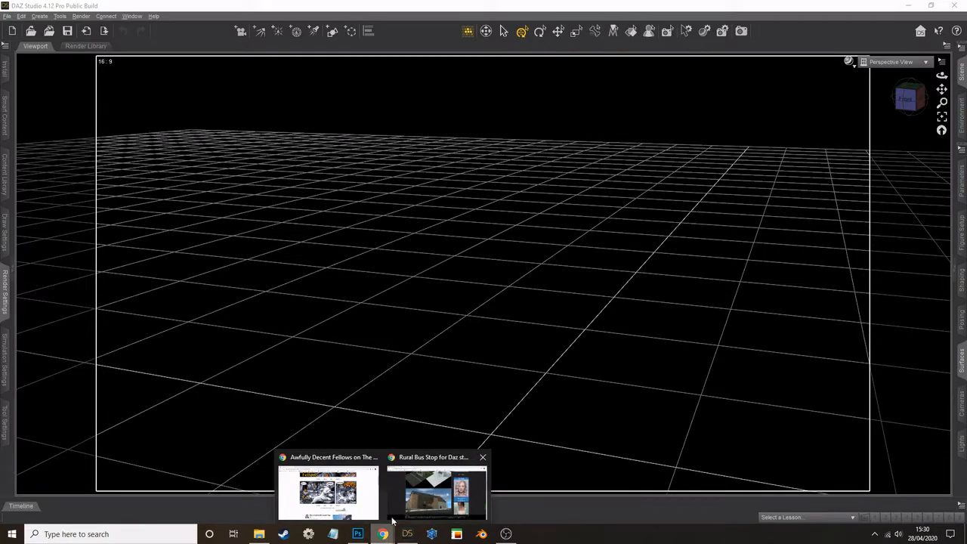
{"action": "left_click", "coordinate": [435, 491]}
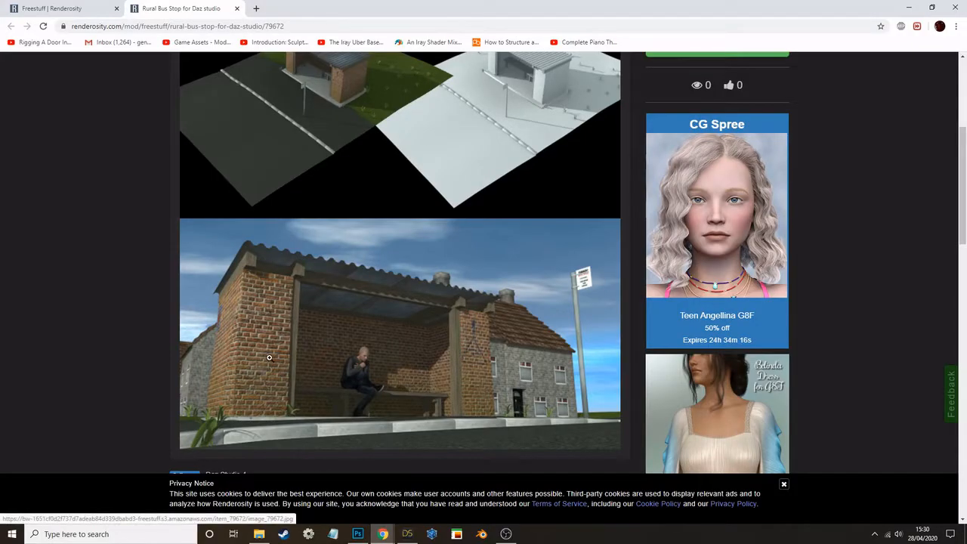
{"action": "scroll", "coordinate": [269, 358], "scroll_direction": "up", "scroll_amount": 4}
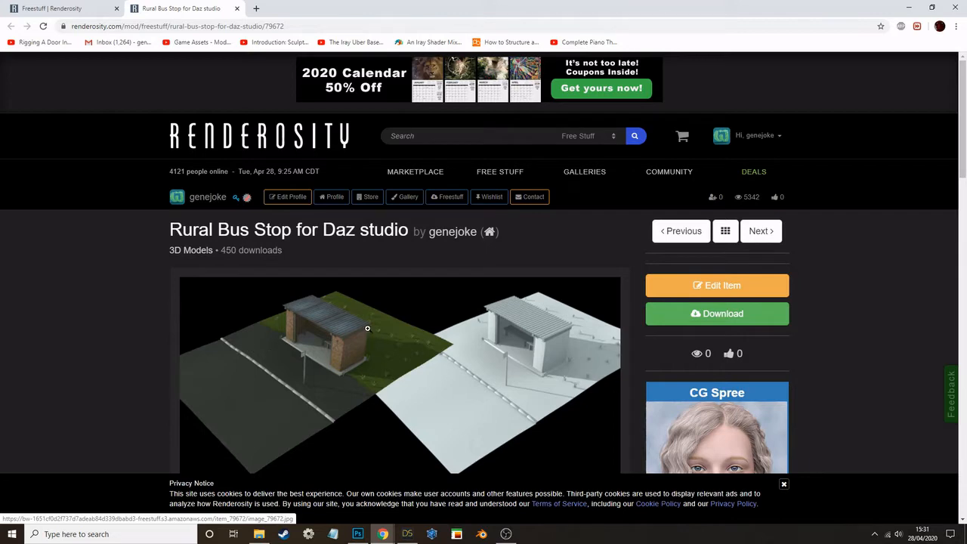
{"action": "scroll", "coordinate": [368, 328], "scroll_direction": "down", "scroll_amount": 2}
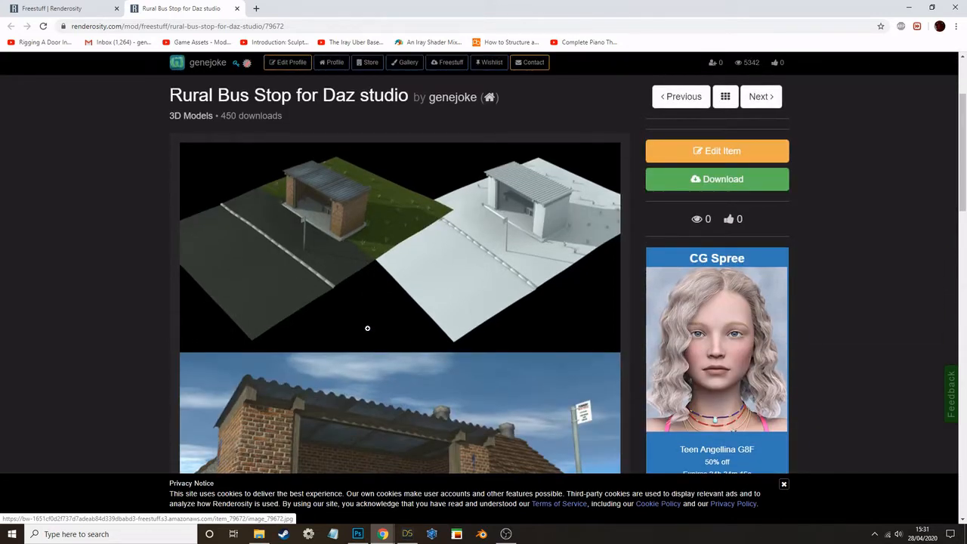
{"action": "scroll", "coordinate": [367, 328], "scroll_direction": "down", "scroll_amount": 6}
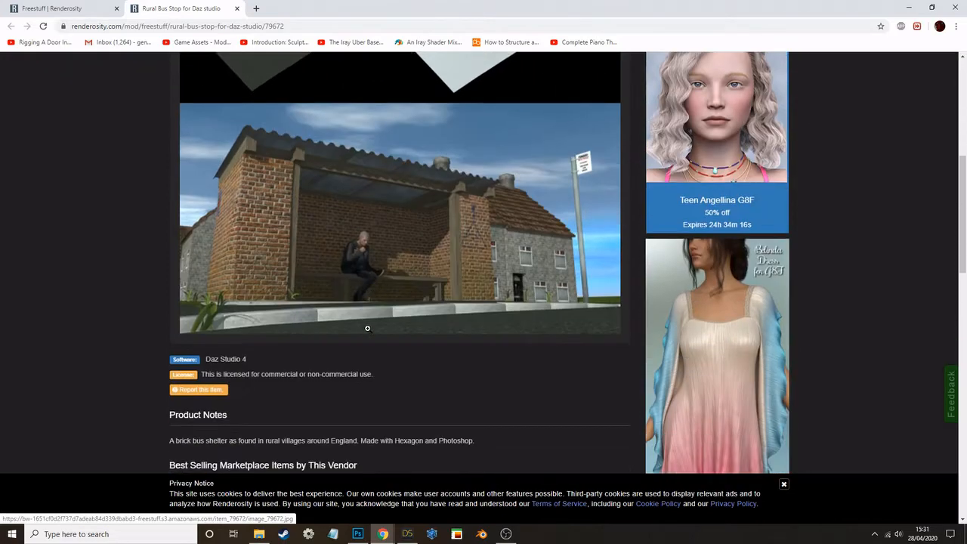
{"action": "scroll", "coordinate": [367, 328], "scroll_direction": "up", "scroll_amount": 10}
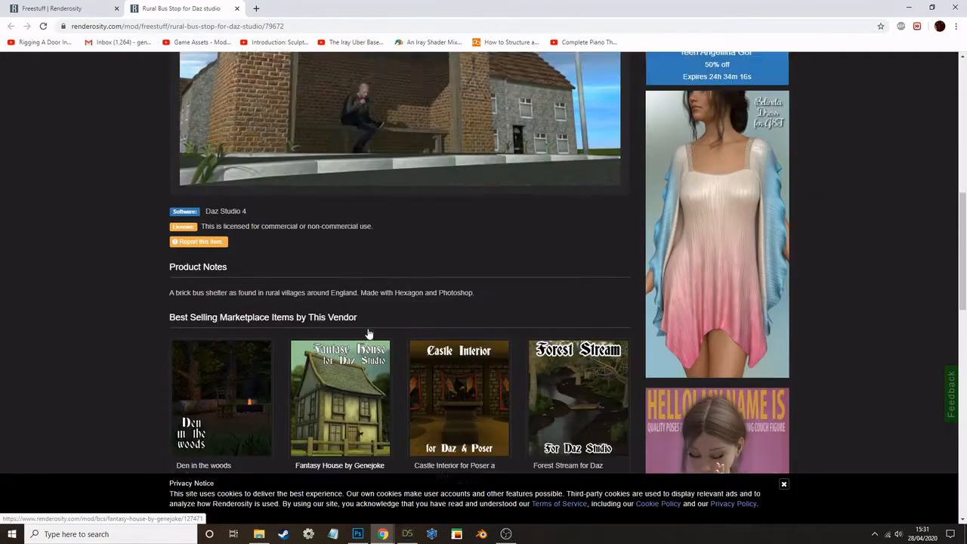
{"action": "scroll", "coordinate": [400, 327], "scroll_direction": "down", "scroll_amount": 4}
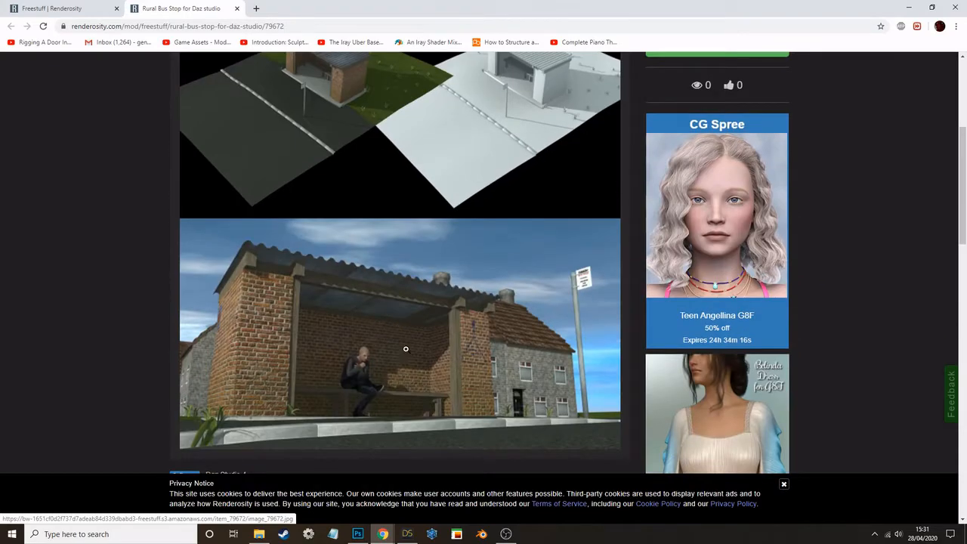
{"action": "scroll", "coordinate": [346, 207], "scroll_direction": "down", "scroll_amount": 3}
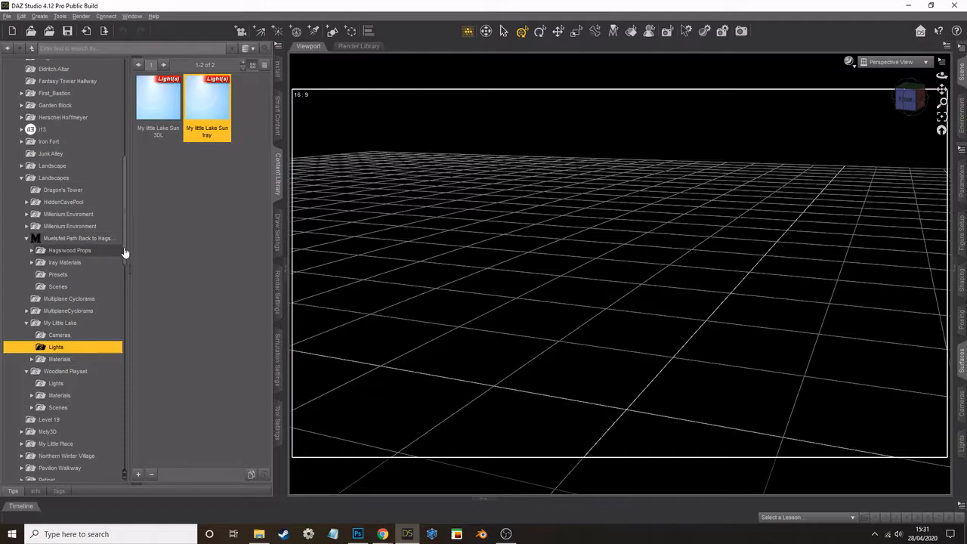
Switch to DAZ Studio and load RuralBusStop from the Environments > Architecture > RuralBusStop folder of My Library.
{"action": "left_click_drag", "start_coordinate": [126, 253], "coordinate": [130, 103]}
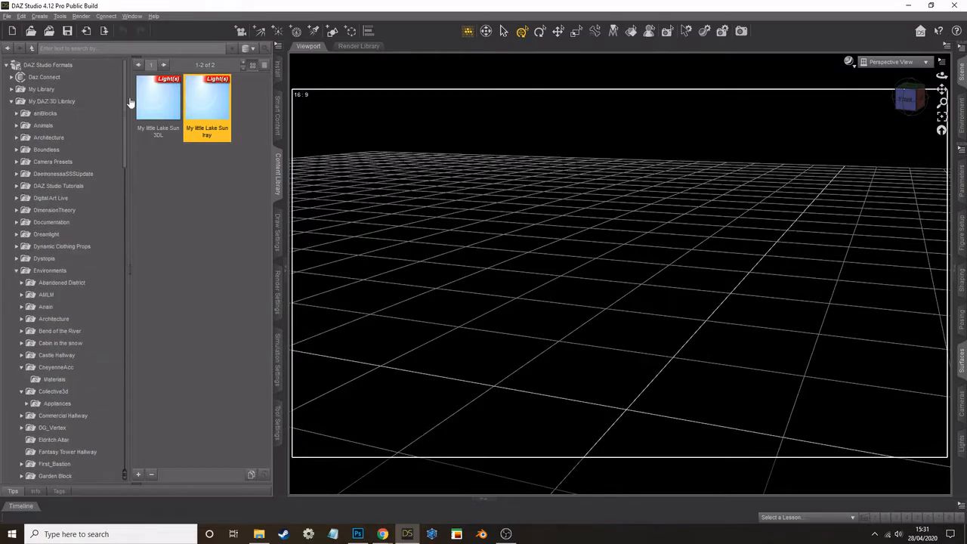
{"action": "left_click", "coordinate": [11, 89]}
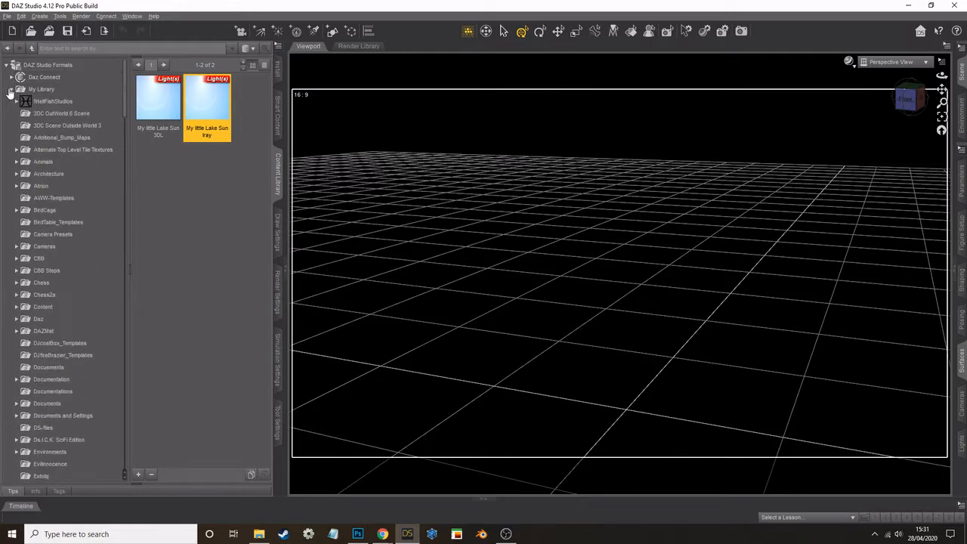
{"action": "left_click", "coordinate": [17, 174]}
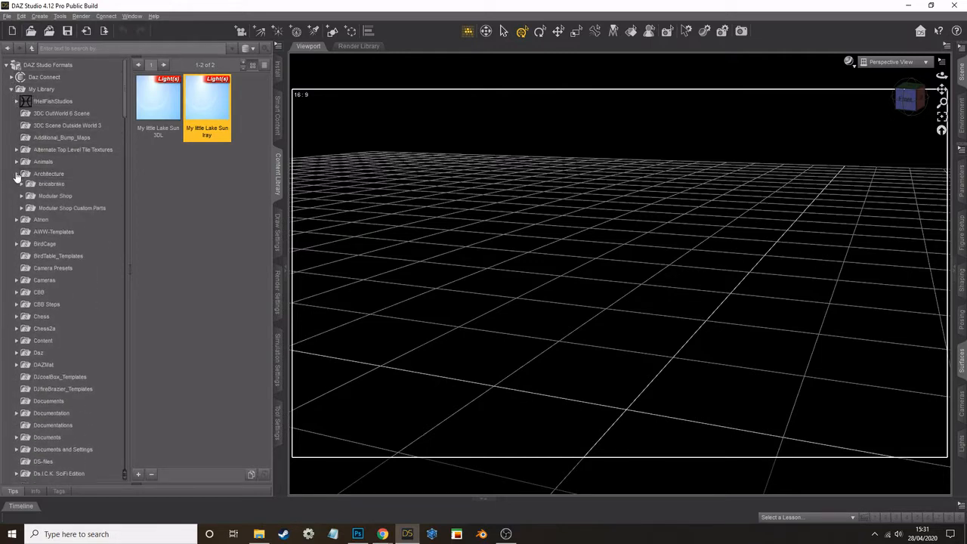
{"action": "left_click", "coordinate": [17, 173]}
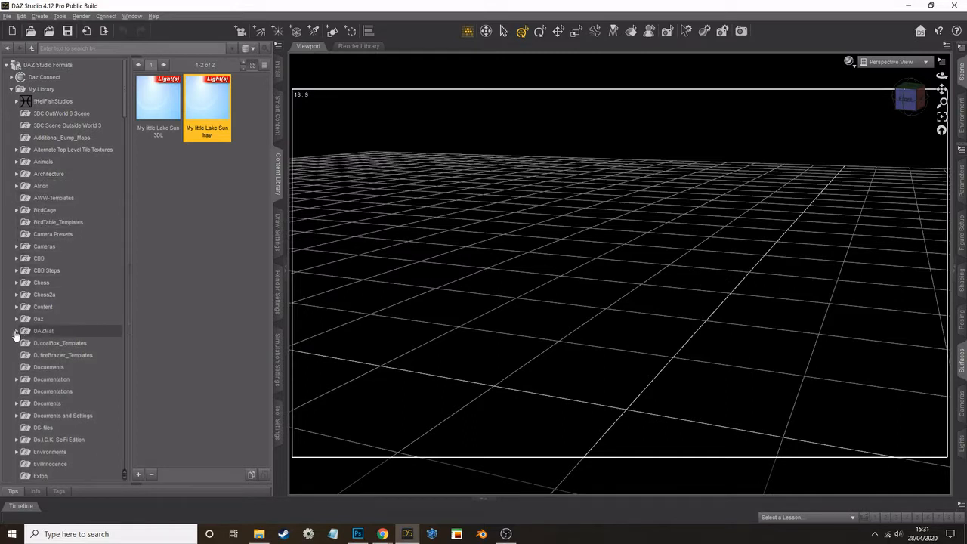
{"action": "scroll", "coordinate": [23, 362], "scroll_direction": "down", "scroll_amount": 3}
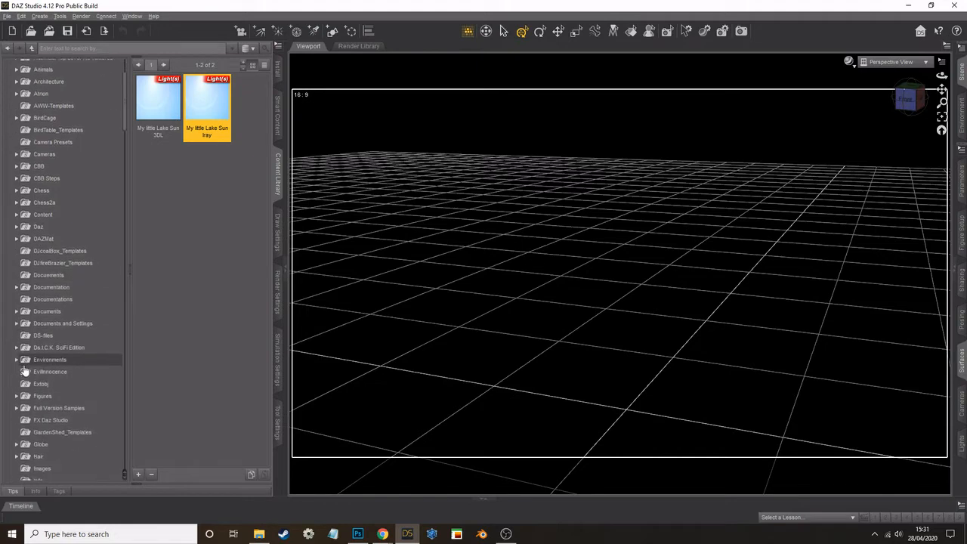
{"action": "left_click", "coordinate": [17, 360]}
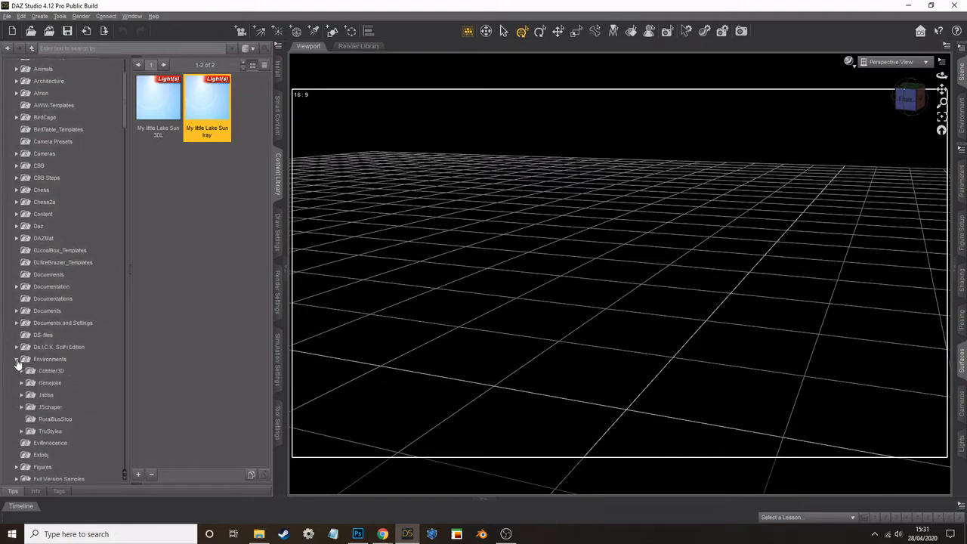
{"action": "left_click", "coordinate": [22, 371]}
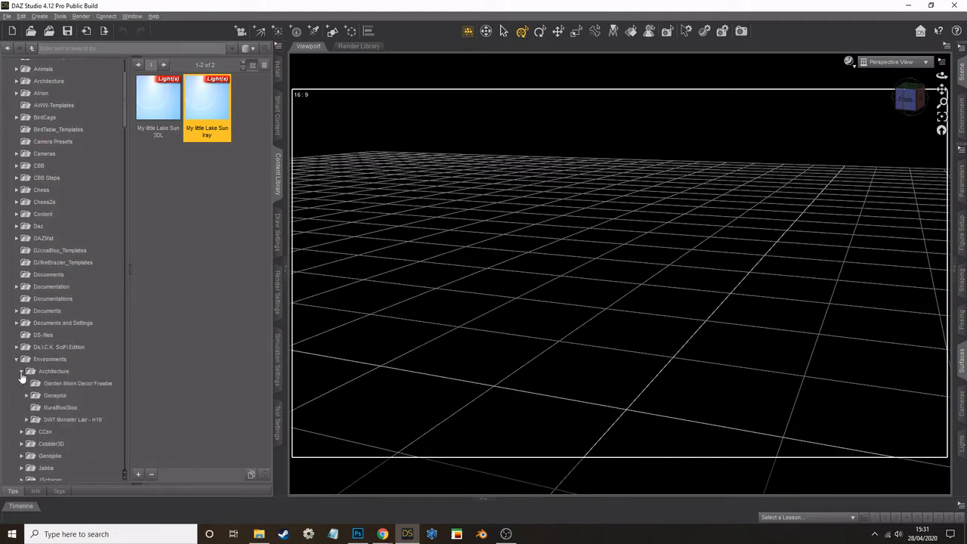
{"action": "left_click", "coordinate": [59, 407]}
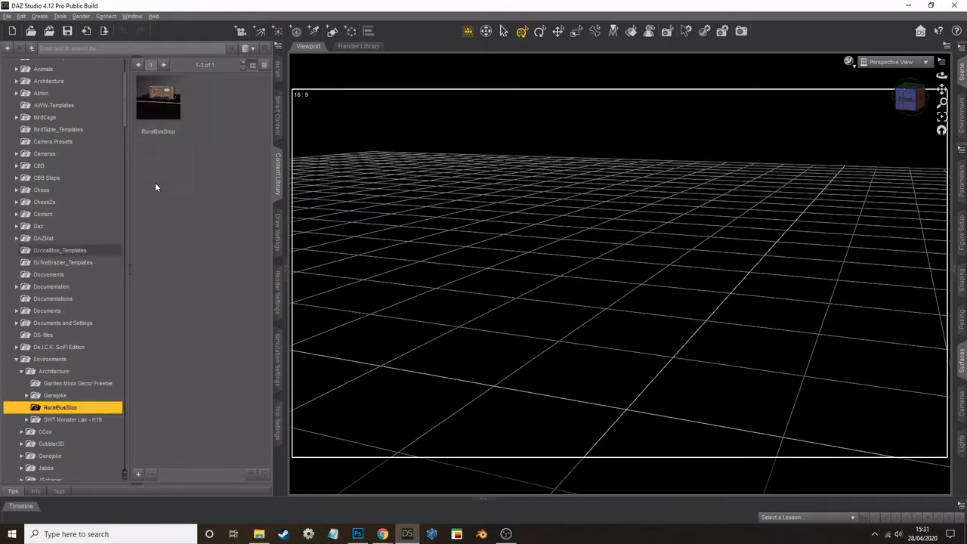
{"action": "double_click", "coordinate": [172, 108]}
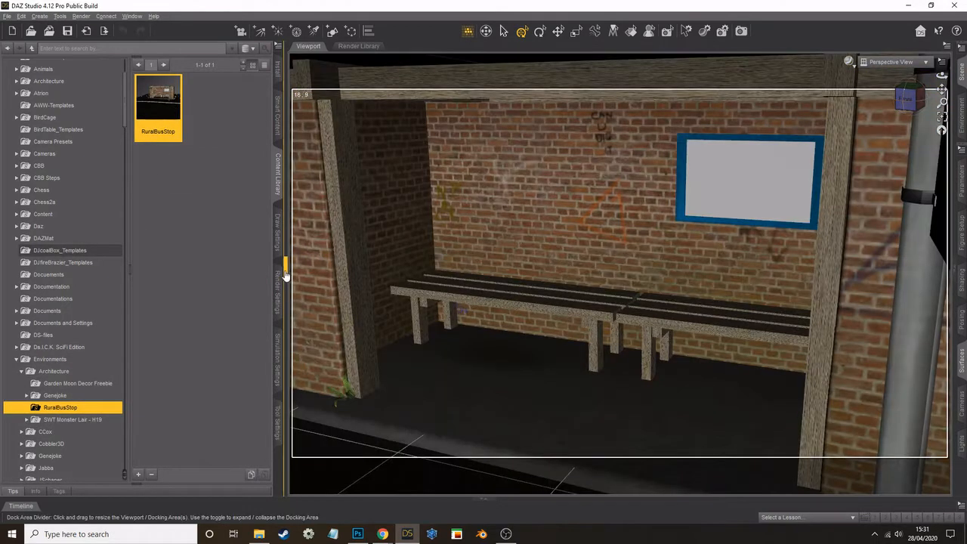
Examine the whole bus stop with its surrounding grass and kerb in the expanded viewport.
{"action": "left_click", "coordinate": [290, 279]}
{"action": "scroll", "coordinate": [404, 319], "scroll_direction": "down", "scroll_amount": 5}
{"action": "scroll", "coordinate": [404, 323], "scroll_direction": "down", "scroll_amount": 8}
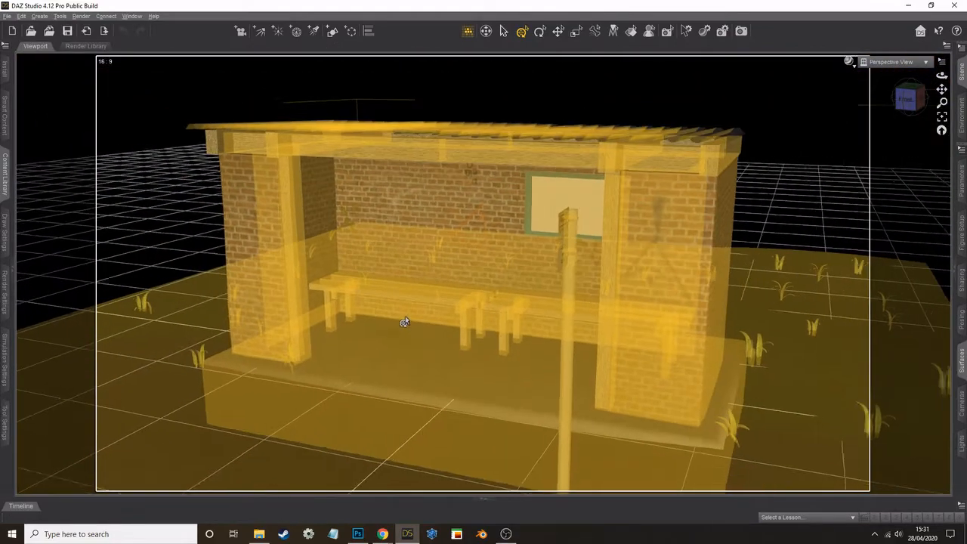
{"action": "scroll", "coordinate": [538, 235], "scroll_direction": "down", "scroll_amount": 8}
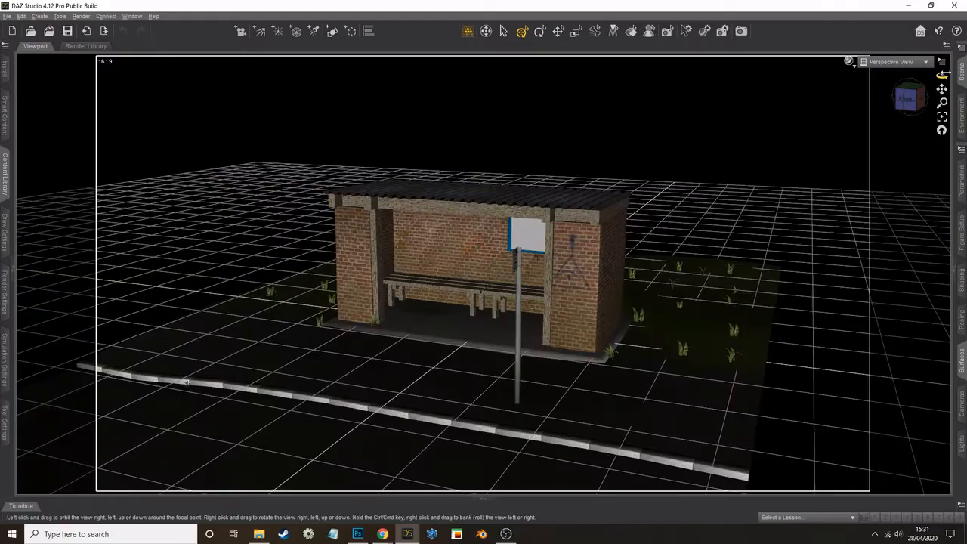
{"action": "mouse_move", "coordinate": [941, 76]}
{"action": "left_mouse_down"}
{"action": "mouse_move", "coordinate": [934, 97]}
{"action": "mouse_move", "coordinate": [949, 71]}
{"action": "mouse_move", "coordinate": [940, 72]}
{"action": "mouse_move", "coordinate": [935, 82]}
{"action": "mouse_move", "coordinate": [950, 80]}
{"action": "mouse_move", "coordinate": [935, 83]}
{"action": "mouse_move", "coordinate": [935, 74]}
{"action": "left_mouse_up"}
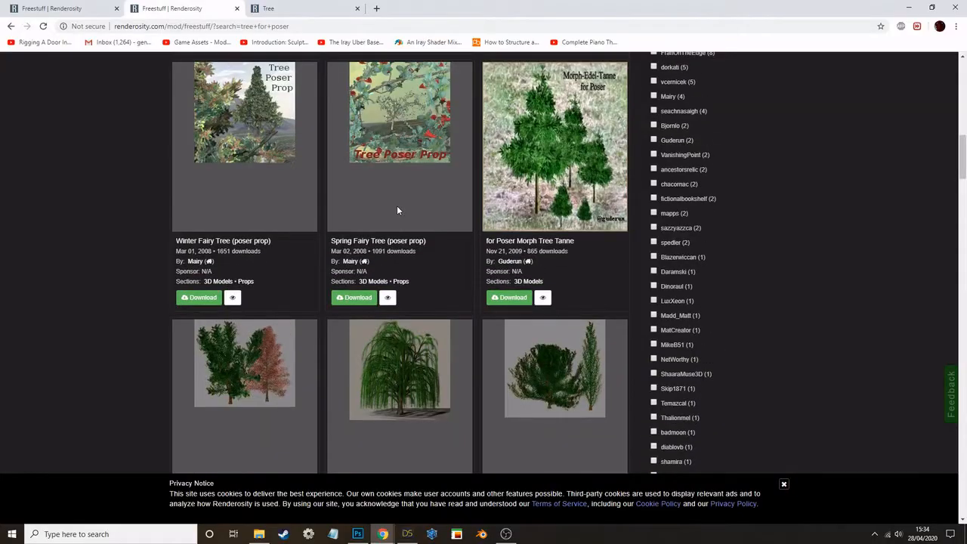
Browse the Renderosity free stuff results for "tree for poser" to find suitable tree models.
{"action": "scroll", "coordinate": [397, 205], "scroll_direction": "up", "scroll_amount": 10}
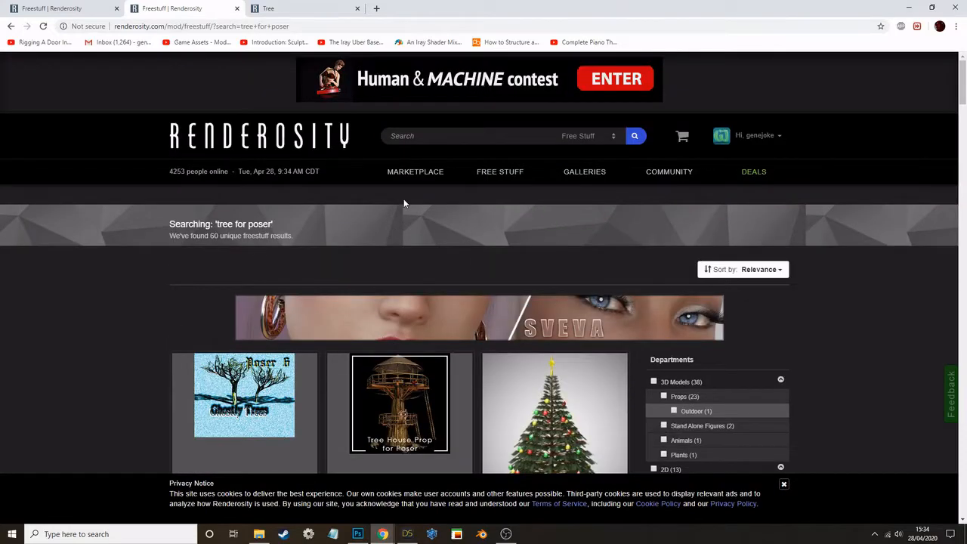
{"action": "scroll", "coordinate": [402, 195], "scroll_direction": "down", "scroll_amount": 8}
{"action": "scroll", "coordinate": [402, 196], "scroll_direction": "down", "scroll_amount": 5}
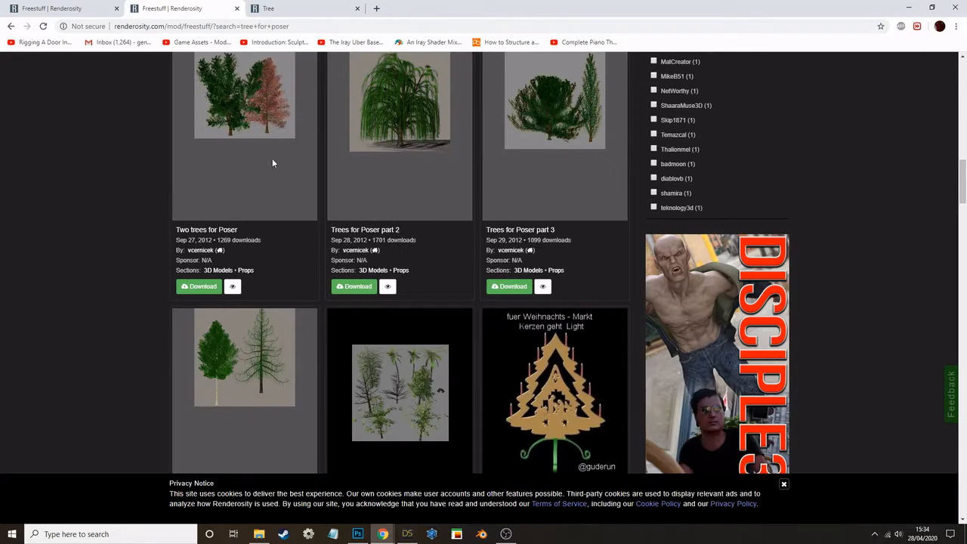
{"action": "scroll", "coordinate": [278, 207], "scroll_direction": "up", "scroll_amount": 1}
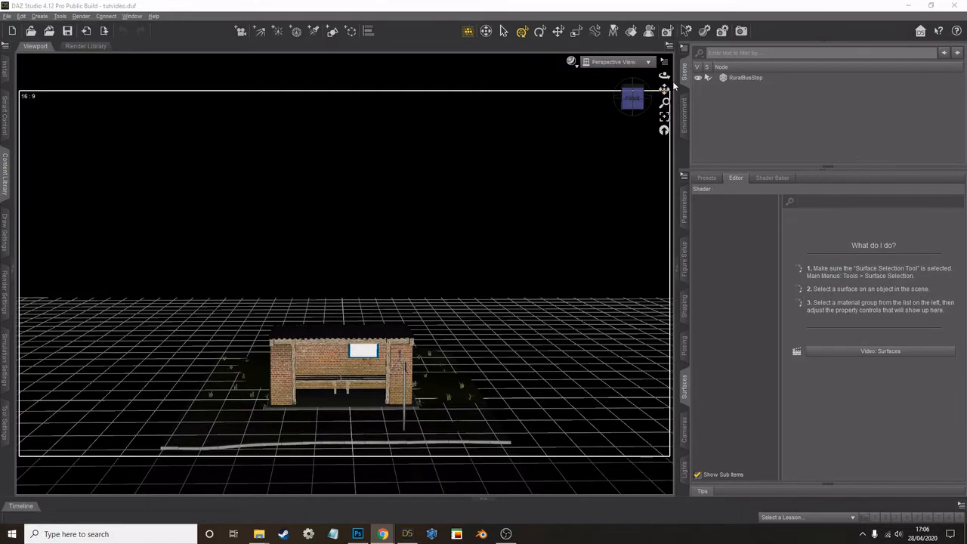
Open the Freetrees folder in the DAZ Studio content library, then switch to Chrome and look through the creator's Renderosity freestuff page.
{"action": "left_click_drag", "start_coordinate": [664, 75], "coordinate": [647, 146]}
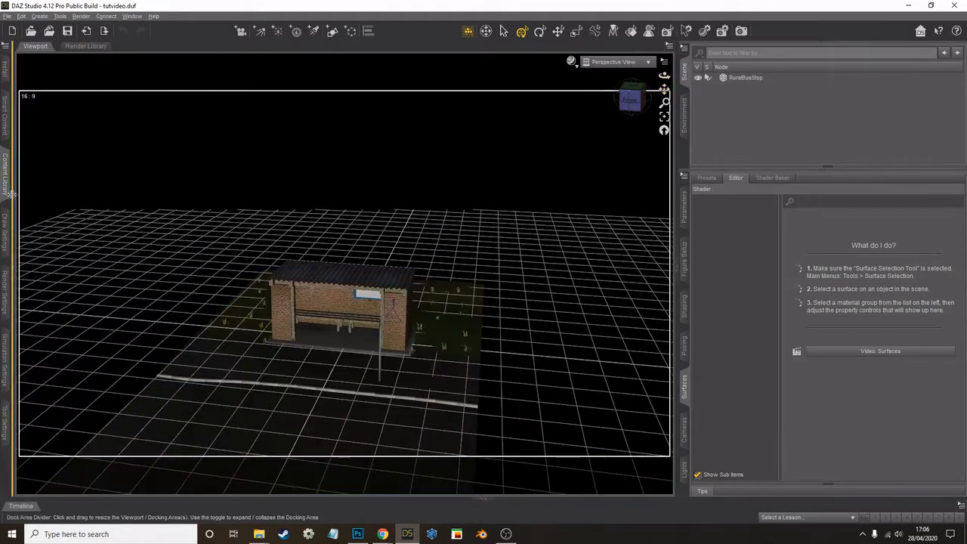
{"action": "left_click", "coordinate": [6, 174]}
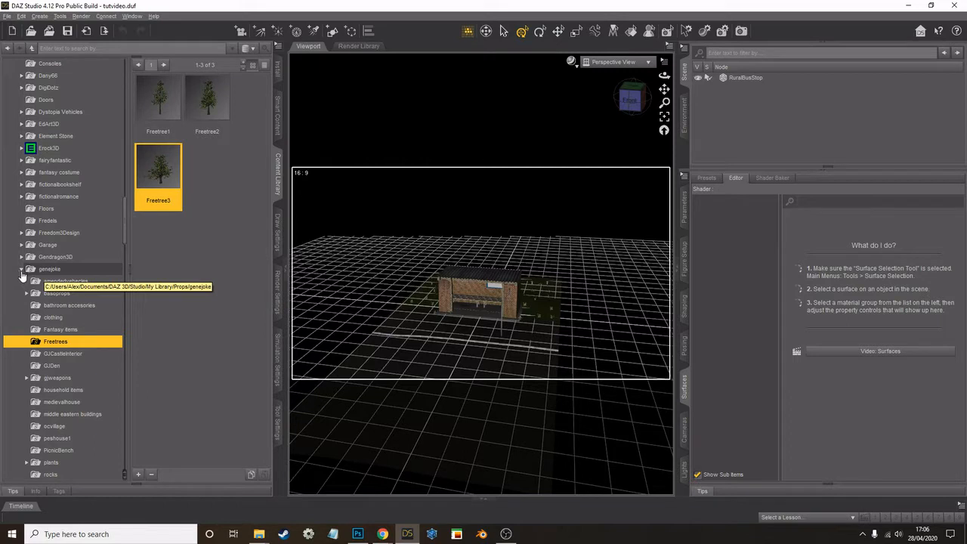
{"action": "left_click", "coordinate": [383, 534]}
{"action": "left_click", "coordinate": [325, 476]}
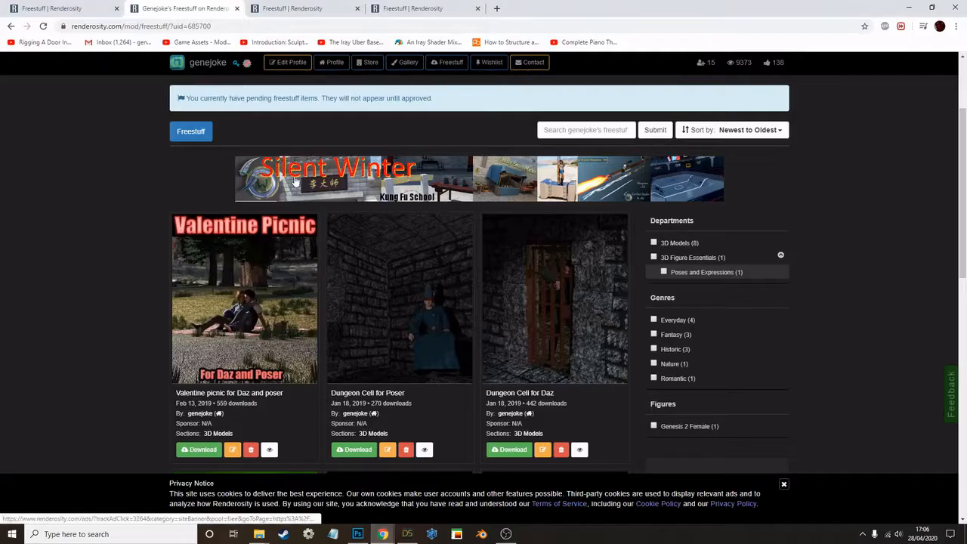
{"action": "scroll", "coordinate": [391, 288], "scroll_direction": "down", "scroll_amount": 5}
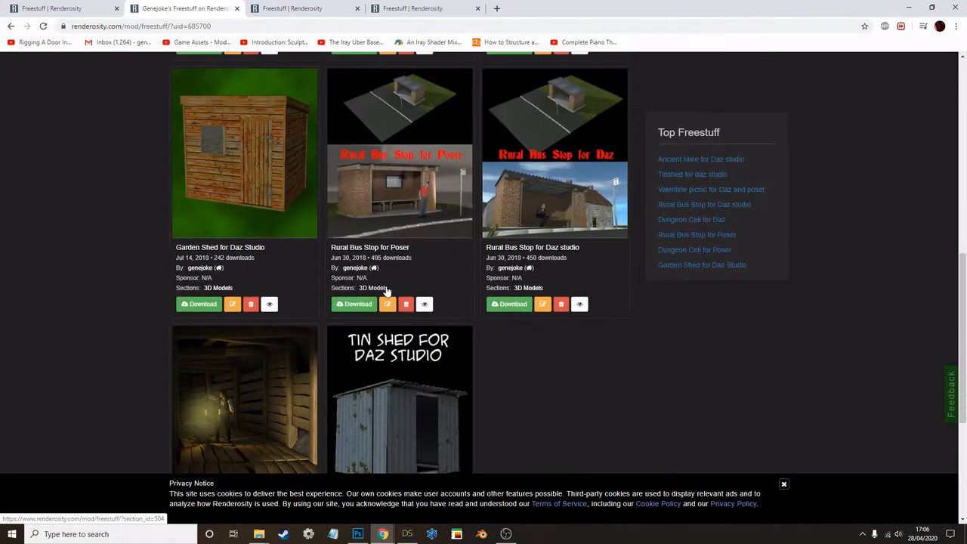
{"action": "scroll", "coordinate": [389, 292], "scroll_direction": "up", "scroll_amount": 7}
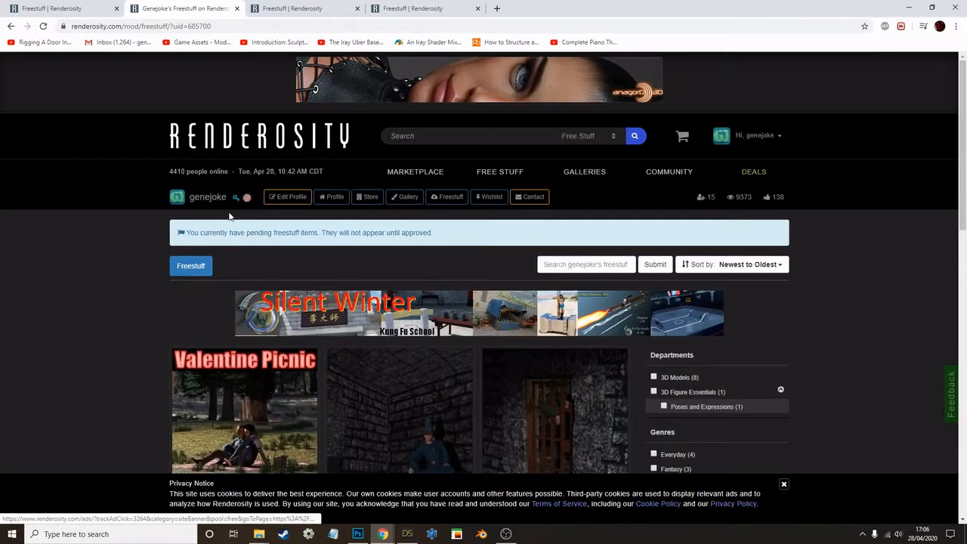
Switch to DAZ Studio and load Freetree1, Freetree2 and Freetree3 from the Freetrees folder into the bus stop scene.
{"action": "left_click", "coordinate": [407, 534]}
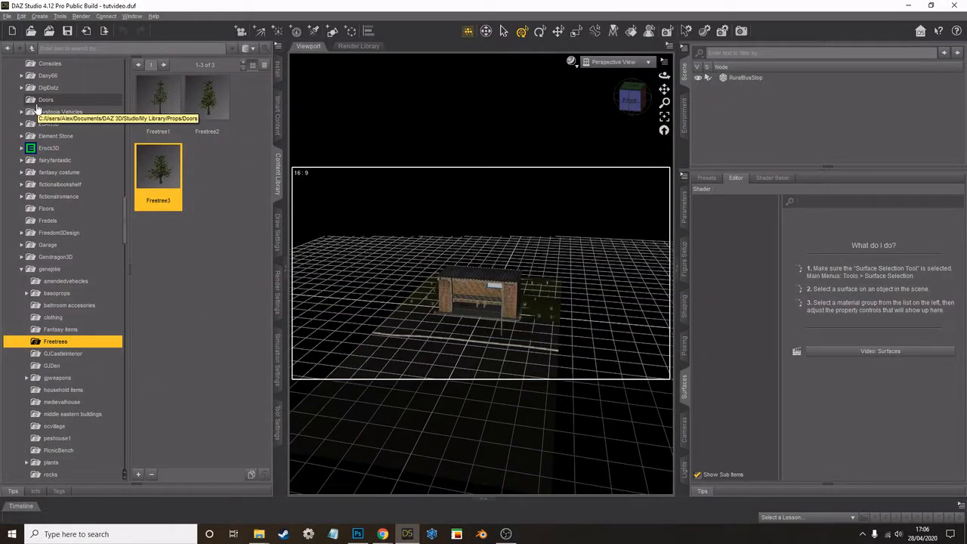
{"action": "scroll", "coordinate": [41, 113], "scroll_direction": "up", "scroll_amount": 10}
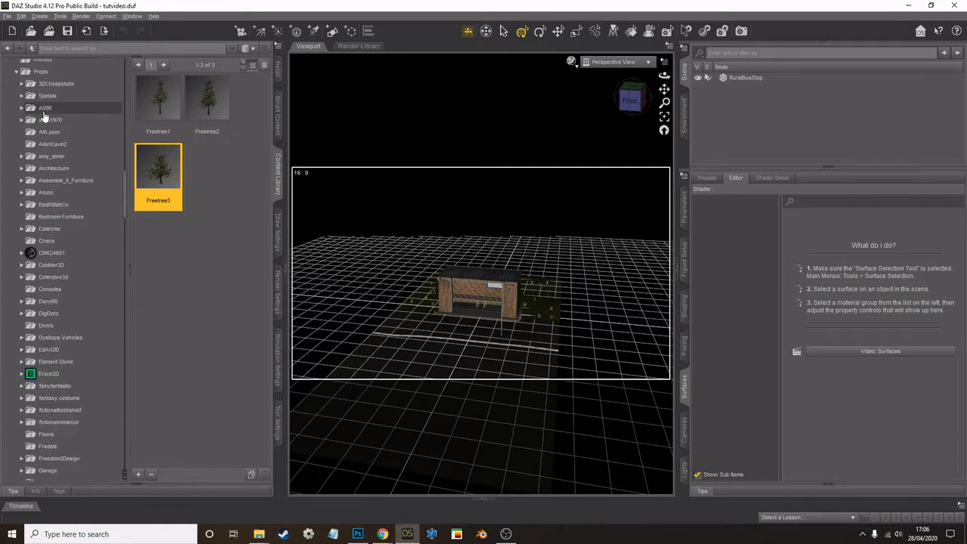
{"action": "scroll", "coordinate": [44, 121], "scroll_direction": "down", "scroll_amount": 8}
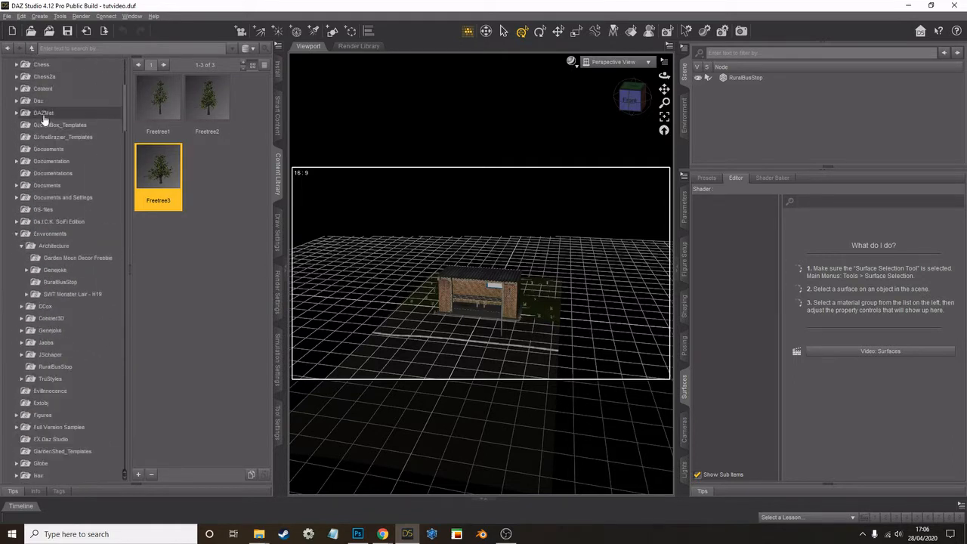
{"action": "scroll", "coordinate": [47, 158], "scroll_direction": "down", "scroll_amount": 15}
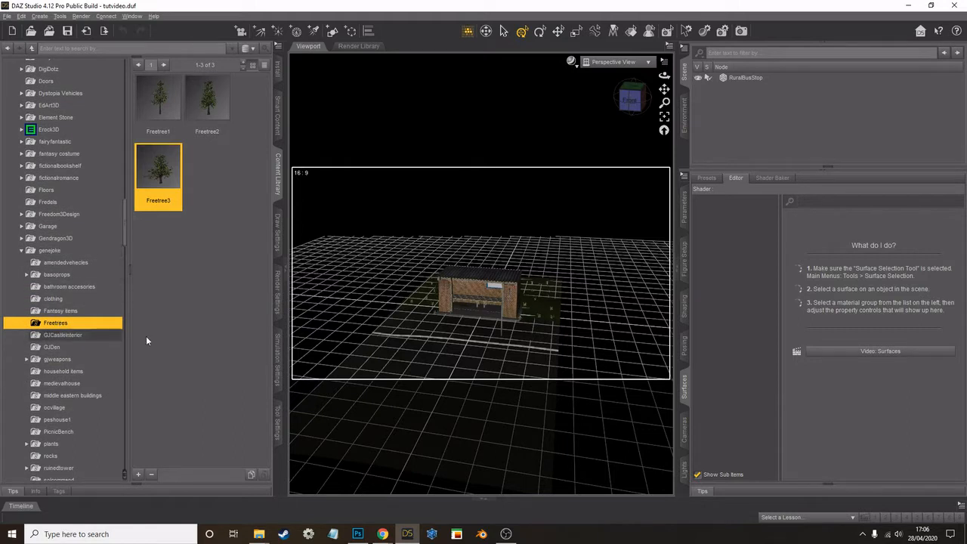
{"action": "double_click", "coordinate": [163, 111]}
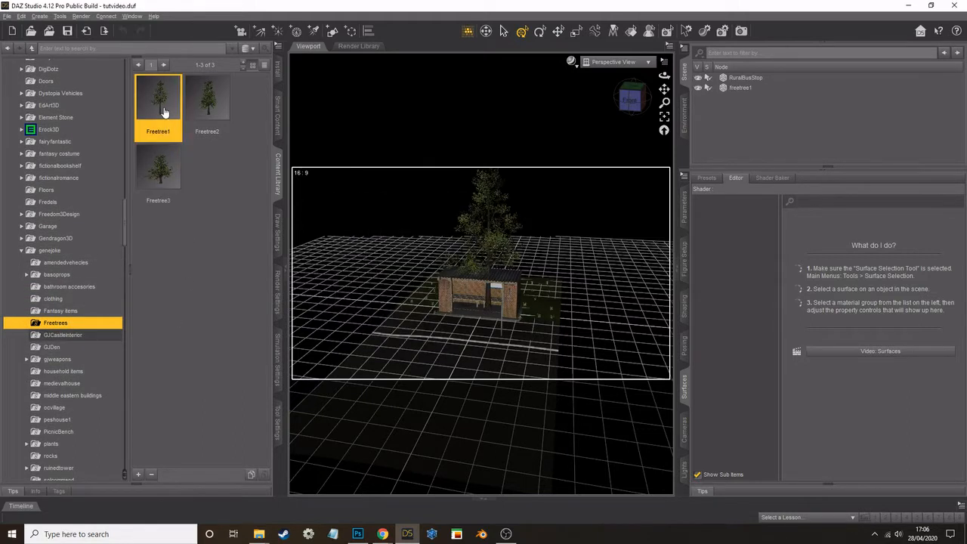
{"action": "double_click", "coordinate": [200, 94]}
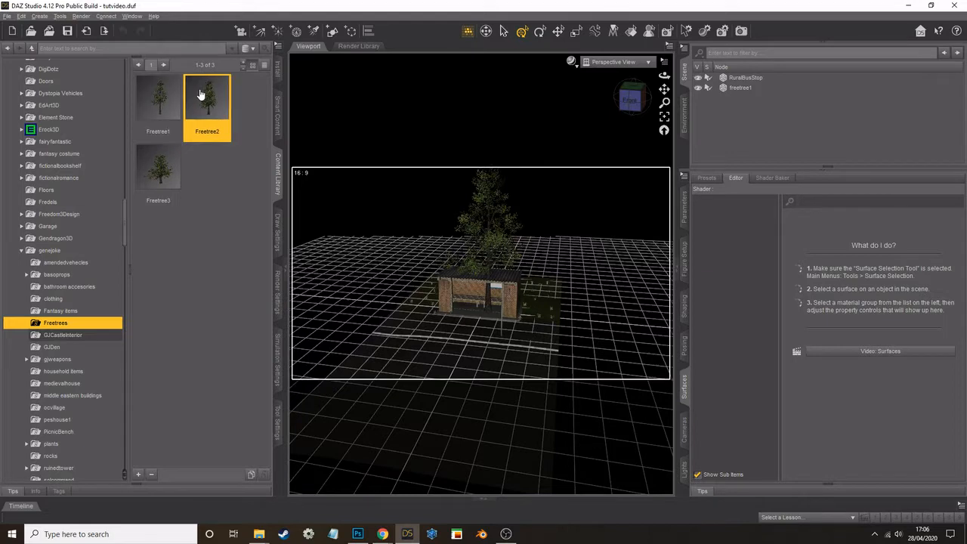
{"action": "double_click", "coordinate": [162, 166]}
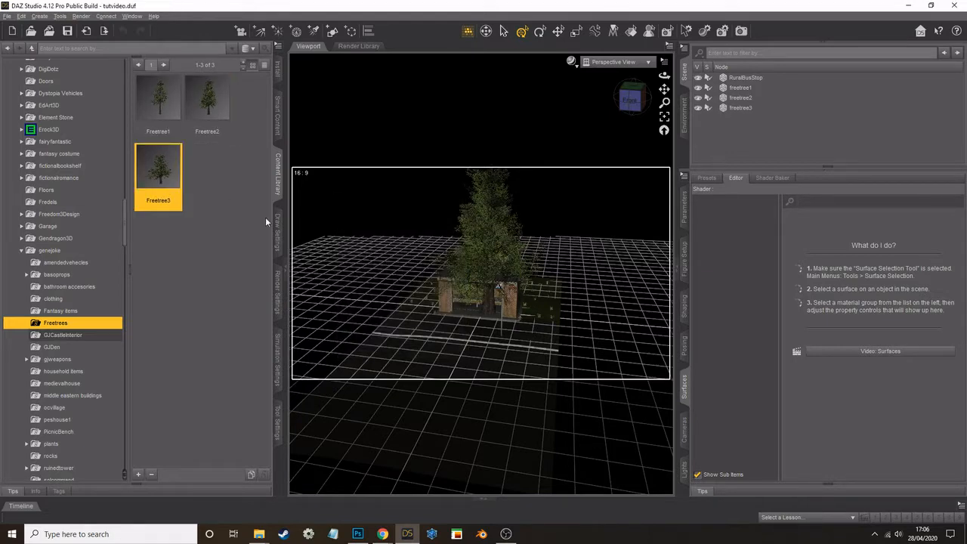
Move the three overlapping trees apart behind the bus stop: freetree3 behind the left end, freetree1 at the centre and freetree2 to the right.
{"action": "left_click", "coordinate": [283, 266]}
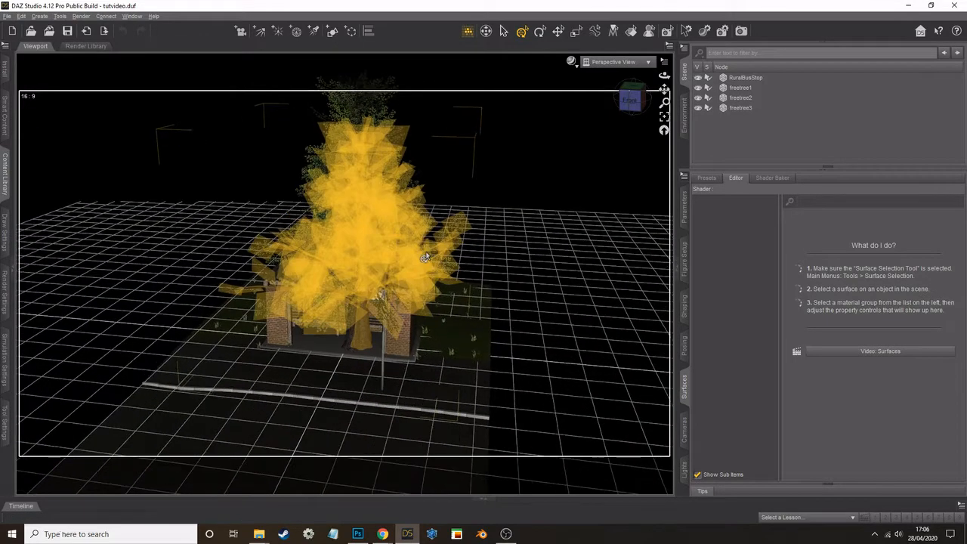
{"action": "scroll", "coordinate": [424, 257], "scroll_direction": "up", "scroll_amount": 5}
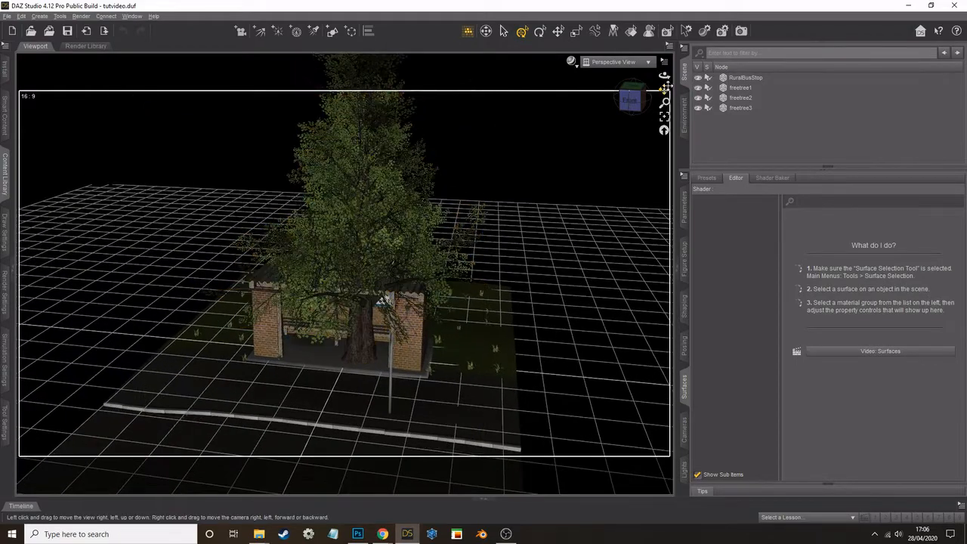
{"action": "left_click_drag", "start_coordinate": [665, 75], "coordinate": [646, 62]}
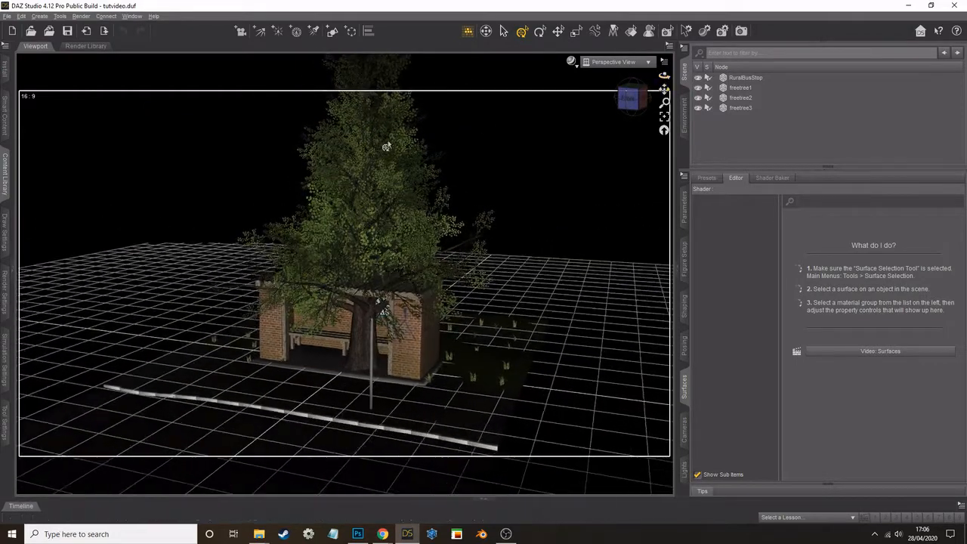
{"action": "left_click", "coordinate": [738, 88]}
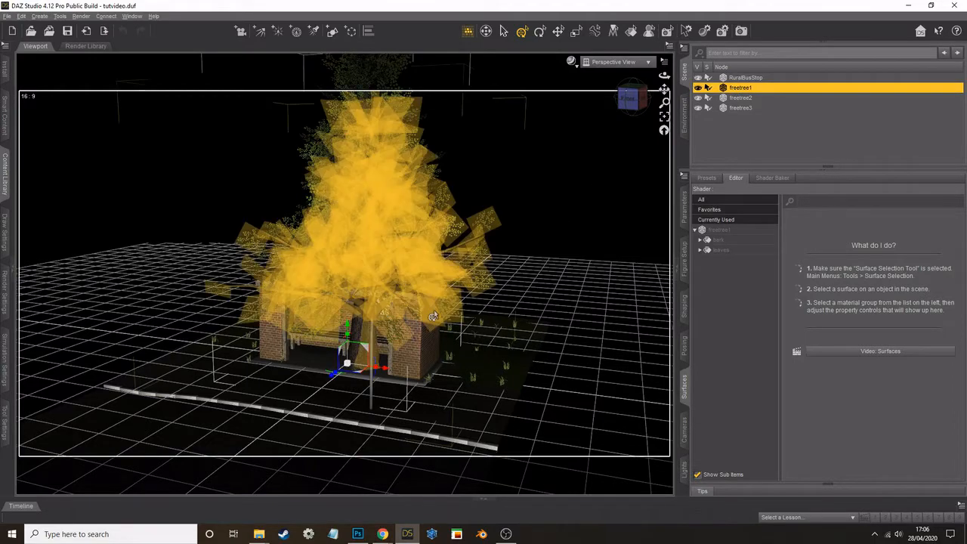
{"action": "left_click", "coordinate": [358, 355]}
{"action": "left_click_drag", "start_coordinate": [386, 364], "coordinate": [253, 341]}
{"action": "left_click", "coordinate": [372, 342]}
{"action": "left_click", "coordinate": [366, 332]}
{"action": "left_click_drag", "start_coordinate": [208, 352], "coordinate": [272, 311]}
Create three node instances of freetree3.
{"action": "left_click_drag", "start_coordinate": [664, 76], "coordinate": [666, 83]}
{"action": "left_click", "coordinate": [39, 16]}
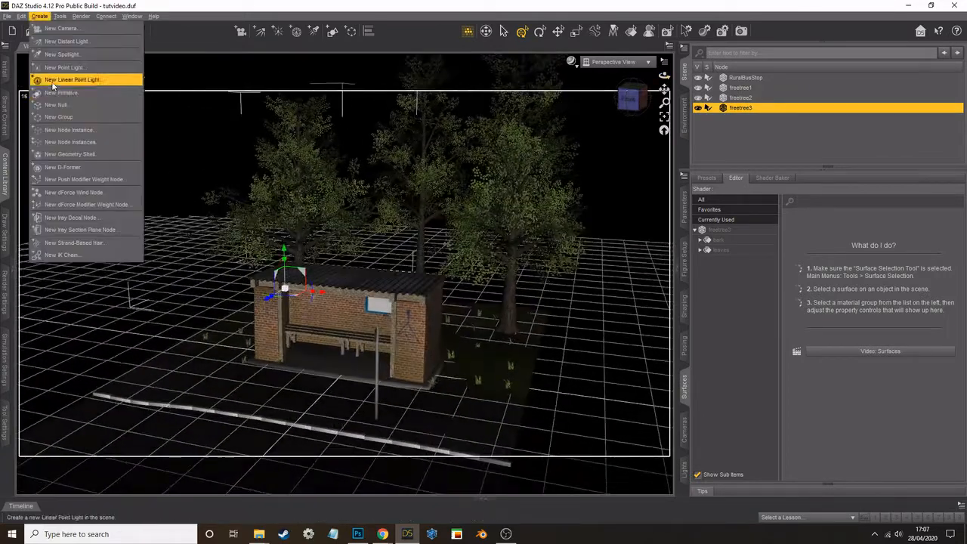
{"action": "left_click", "coordinate": [76, 141]}
{"action": "key", "text": "Return"}
Move the first freetree3 instance to the right side of the bus stop, beside the edge of the grass.
{"action": "left_click", "coordinate": [105, 221]}
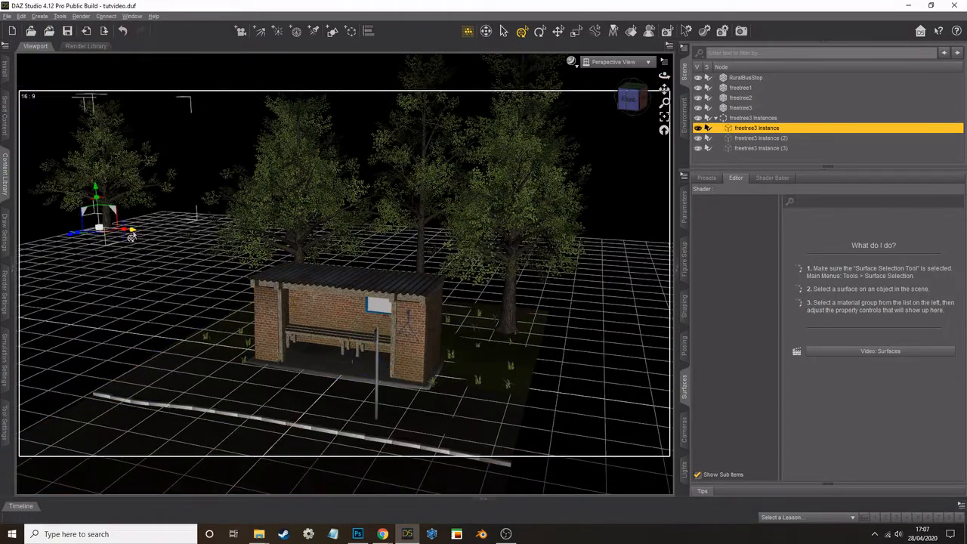
{"action": "left_click_drag", "start_coordinate": [131, 232], "coordinate": [553, 306]}
{"action": "scroll", "coordinate": [507, 272], "scroll_direction": "down", "scroll_amount": 1}
{"action": "scroll", "coordinate": [507, 272], "scroll_direction": "down", "scroll_amount": 1}
{"action": "left_click_drag", "start_coordinate": [664, 76], "coordinate": [656, 88]}
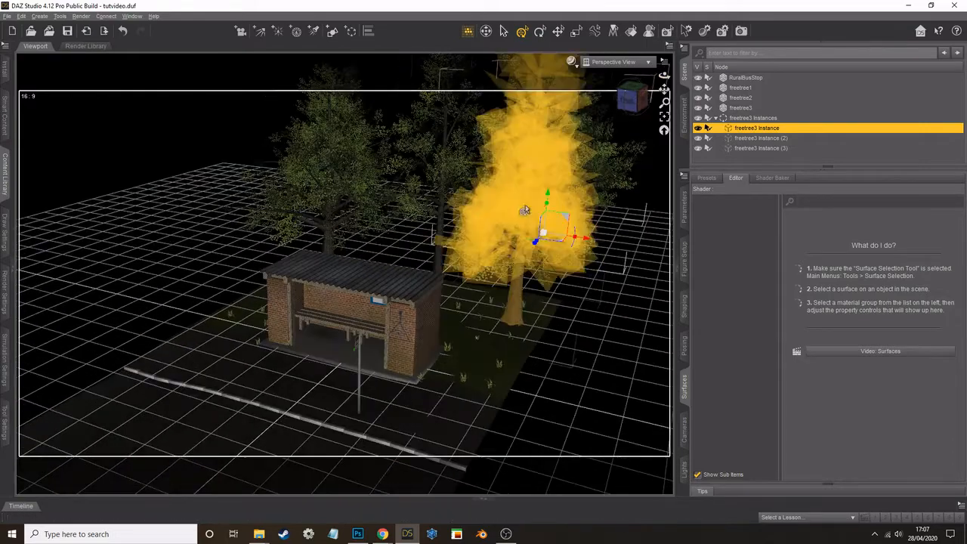
{"action": "left_click_drag", "start_coordinate": [533, 246], "coordinate": [426, 370]}
{"action": "left_click_drag", "start_coordinate": [442, 325], "coordinate": [506, 387]}
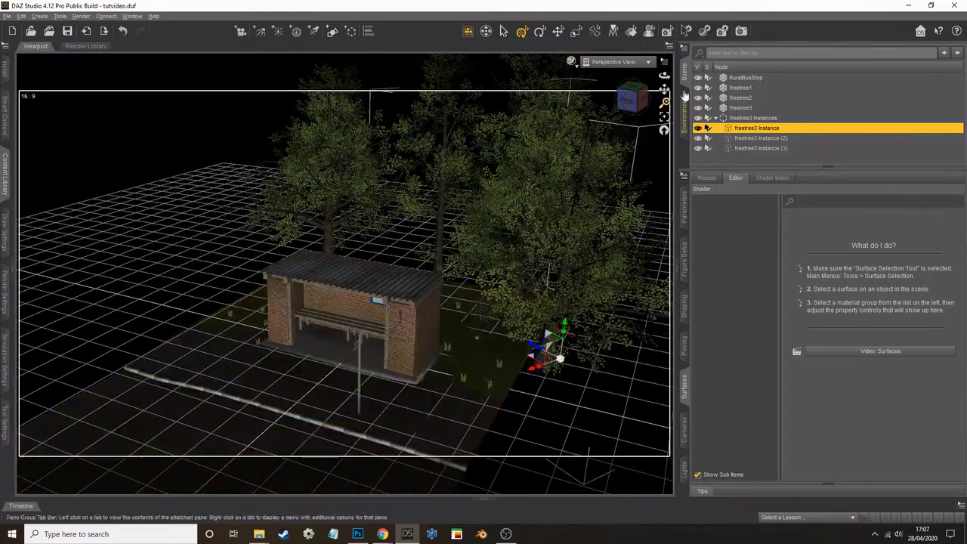
{"action": "left_click_drag", "start_coordinate": [664, 76], "coordinate": [648, 85]}
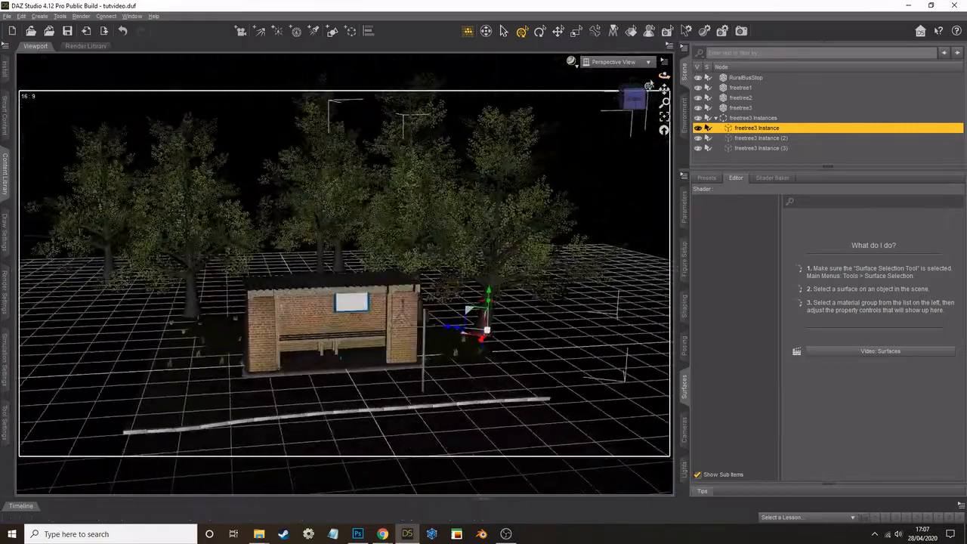
Move the second freetree3 instance forward to the far left of the bus stop.
{"action": "left_click", "coordinate": [763, 138]}
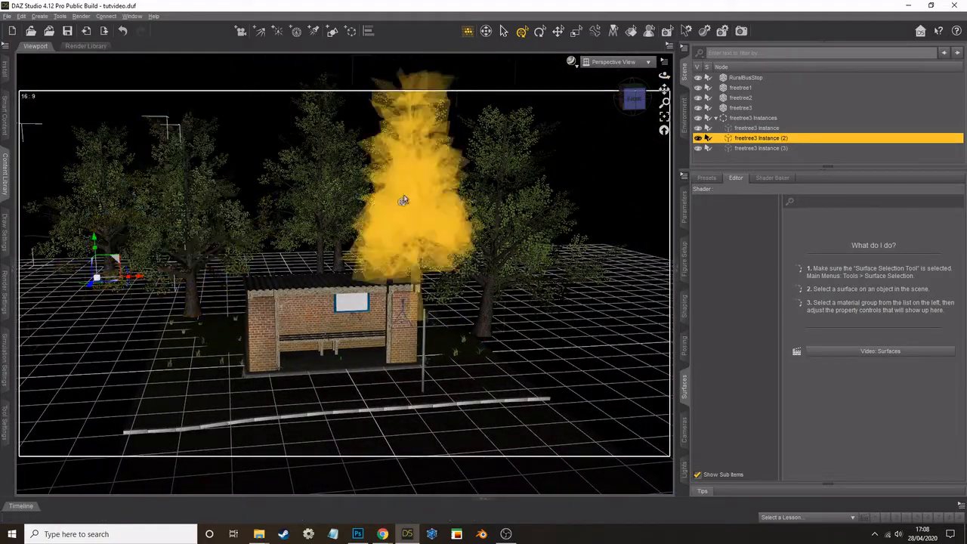
{"action": "left_click_drag", "start_coordinate": [664, 75], "coordinate": [644, 85]}
{"action": "left_click_drag", "start_coordinate": [261, 215], "coordinate": [86, 302]}
Move the third freetree3 instance left along its X axis so it stands behind the bus stop shelter.
{"action": "left_click", "coordinate": [760, 148]}
{"action": "left_click_drag", "start_coordinate": [664, 76], "coordinate": [683, 68]}
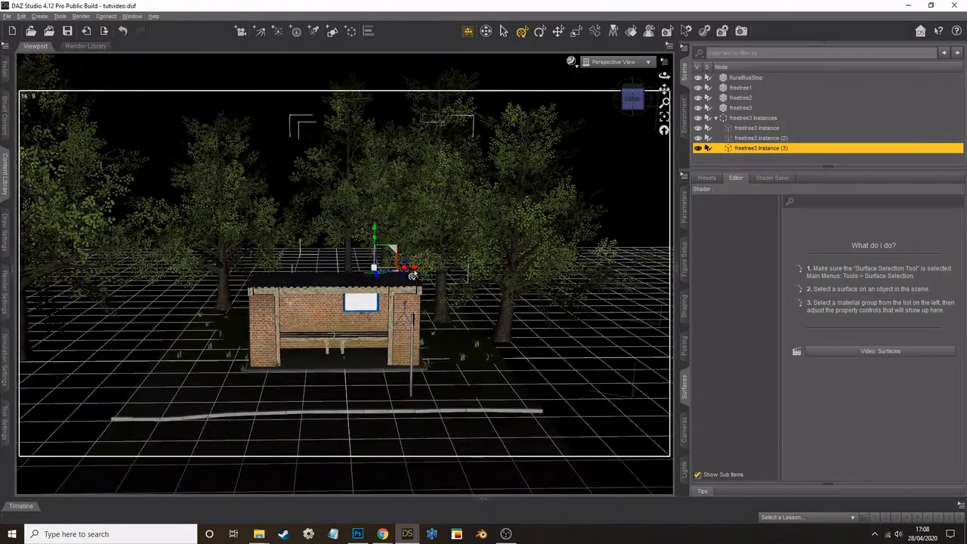
{"action": "left_click", "coordinate": [414, 273]}
{"action": "key", "text": "ctrl+z"}
{"action": "left_click_drag", "start_coordinate": [414, 270], "coordinate": [315, 269]}
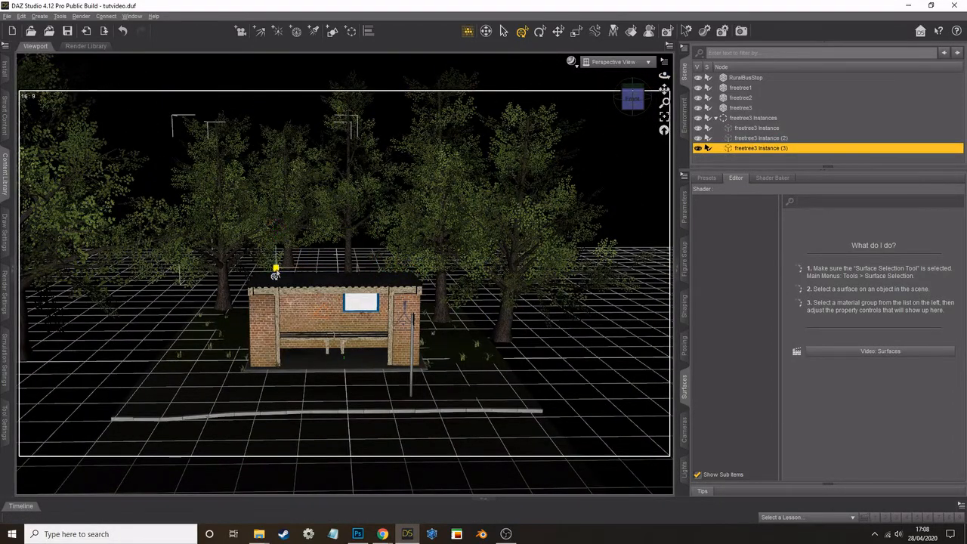
Preview the bus stop and trees in Iray, then return the viewport to the textured display.
{"action": "left_click_drag", "start_coordinate": [664, 75], "coordinate": [640, 94]}
{"action": "left_click", "coordinate": [571, 62]}
{"action": "left_click", "coordinate": [557, 183]}
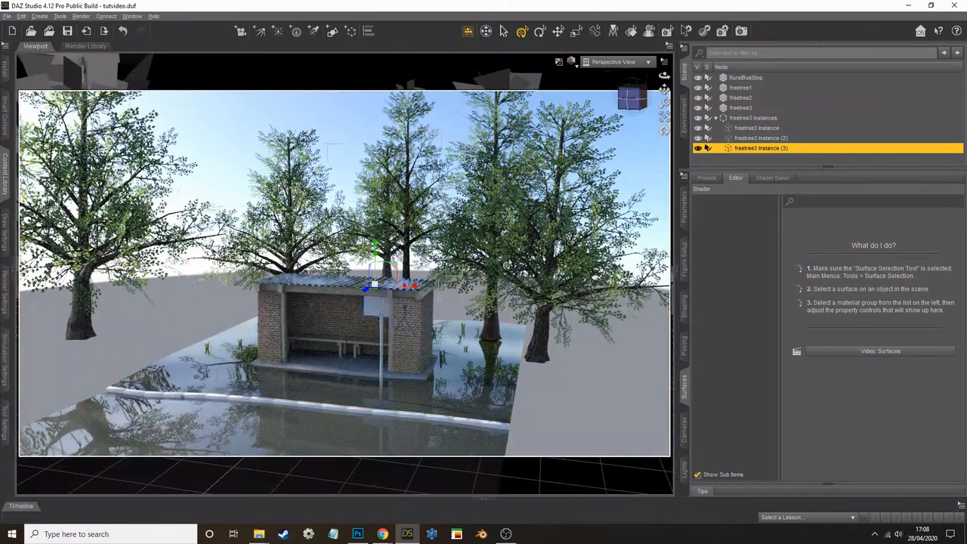
{"action": "left_click", "coordinate": [571, 61]}
{"action": "left_click", "coordinate": [559, 159]}
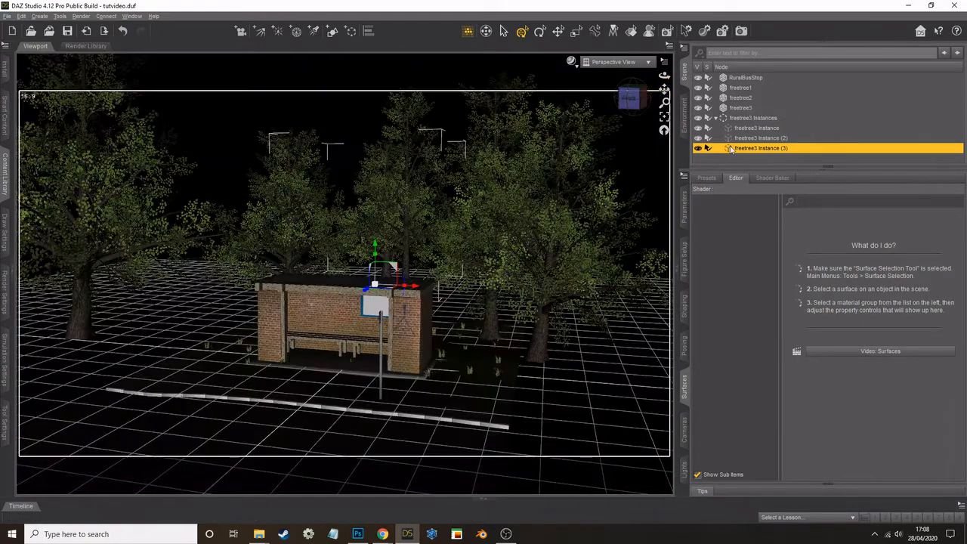
Create three node instances of freetree2.
{"action": "left_click", "coordinate": [740, 97]}
{"action": "left_click", "coordinate": [39, 16]}
{"action": "left_click", "coordinate": [70, 143]}
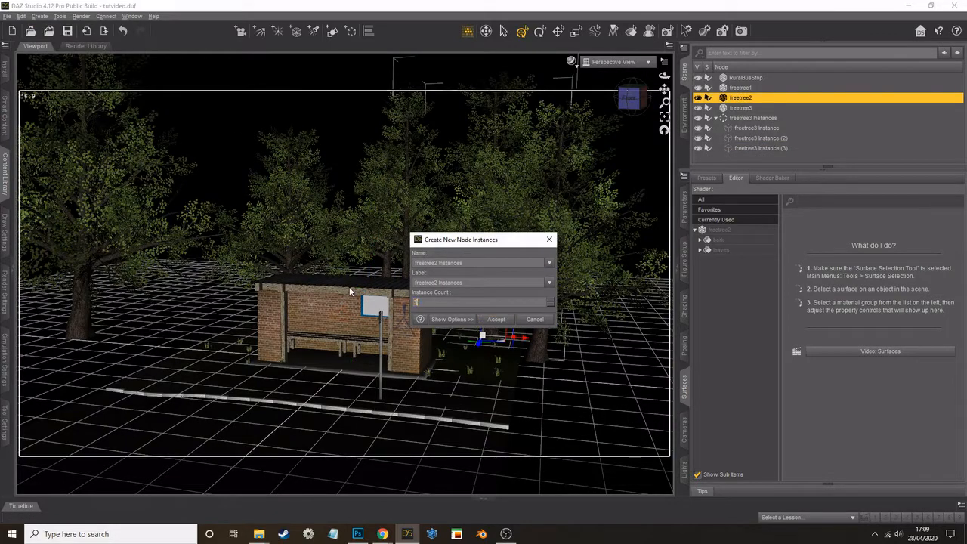
{"action": "type", "text": "3"}
{"action": "left_click", "coordinate": [497, 320]}
Distribute the three freetree2 instances around the bus stop, to its left, behind it and to its right.
{"action": "scroll", "coordinate": [746, 143], "scroll_direction": "down", "scroll_amount": 1}
{"action": "left_click", "coordinate": [750, 138]}
{"action": "left_click_drag", "start_coordinate": [664, 75], "coordinate": [673, 83]}
{"action": "left_click_drag", "start_coordinate": [522, 338], "coordinate": [178, 323]}
{"action": "left_click", "coordinate": [773, 150]}
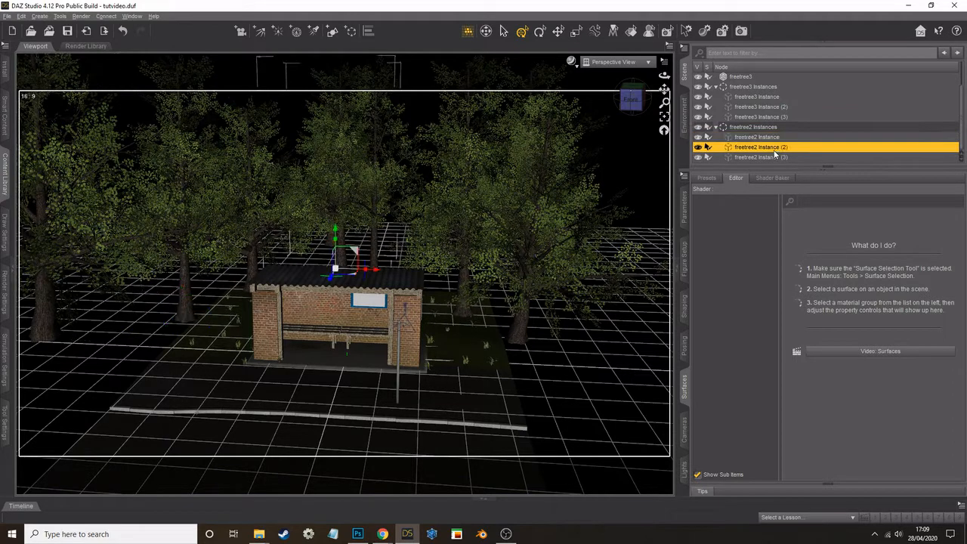
{"action": "left_click", "coordinate": [768, 157]}
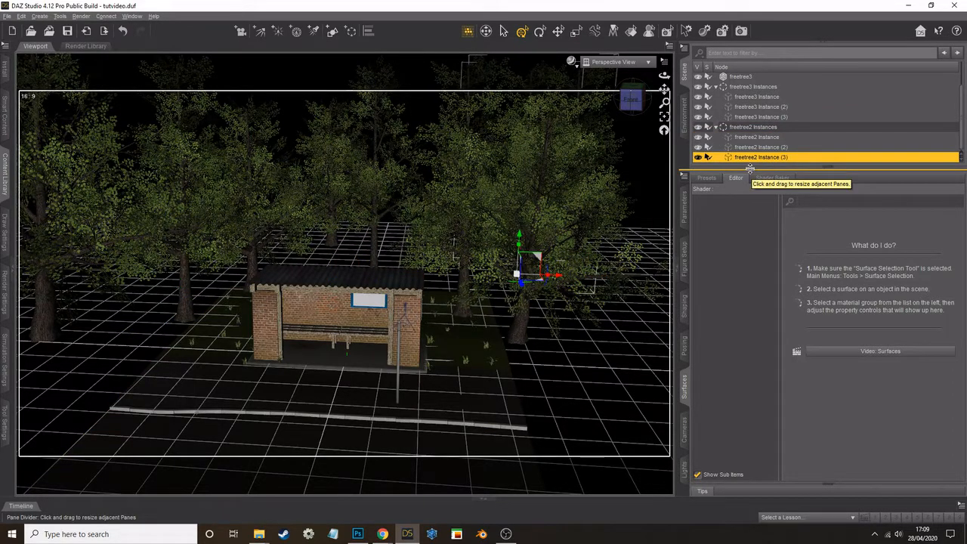
{"action": "left_click_drag", "start_coordinate": [521, 286], "coordinate": [618, 317]}
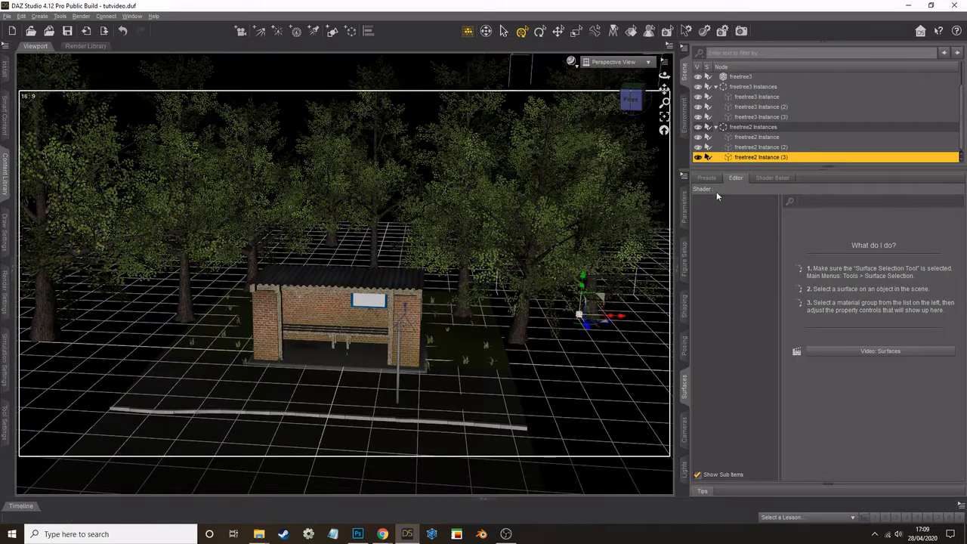
Collapse the existing instance groups in the scene list and create three node instances of freetree1.
{"action": "left_click", "coordinate": [715, 87]}
{"action": "left_click", "coordinate": [714, 86]}
{"action": "left_click", "coordinate": [40, 16]}
{"action": "left_click", "coordinate": [76, 130]}
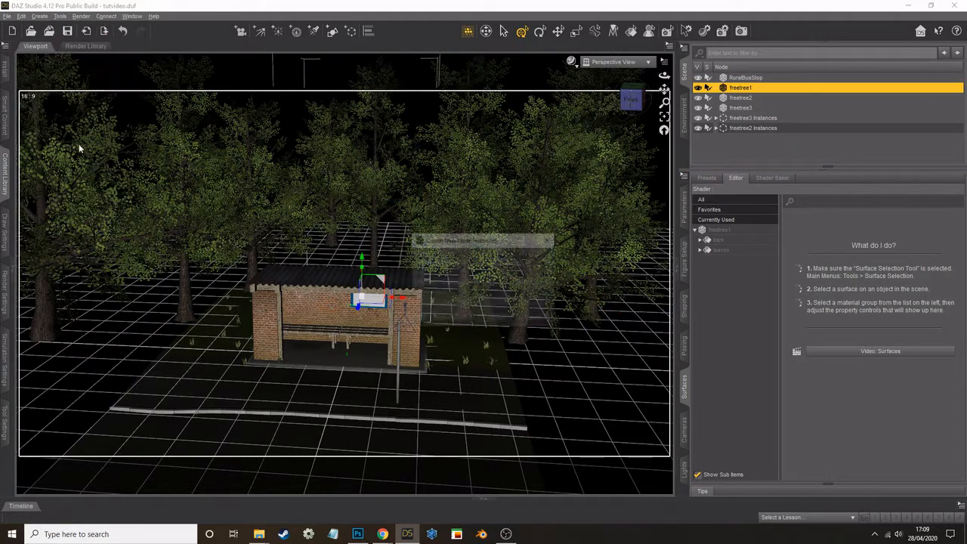
{"action": "type", "text": "3"}
{"action": "key", "text": "Return"}
Spread the three freetree1 instances behind the bus stop to fill gaps in the tree line.
{"action": "left_click", "coordinate": [716, 138]}
{"action": "left_click", "coordinate": [754, 148]}
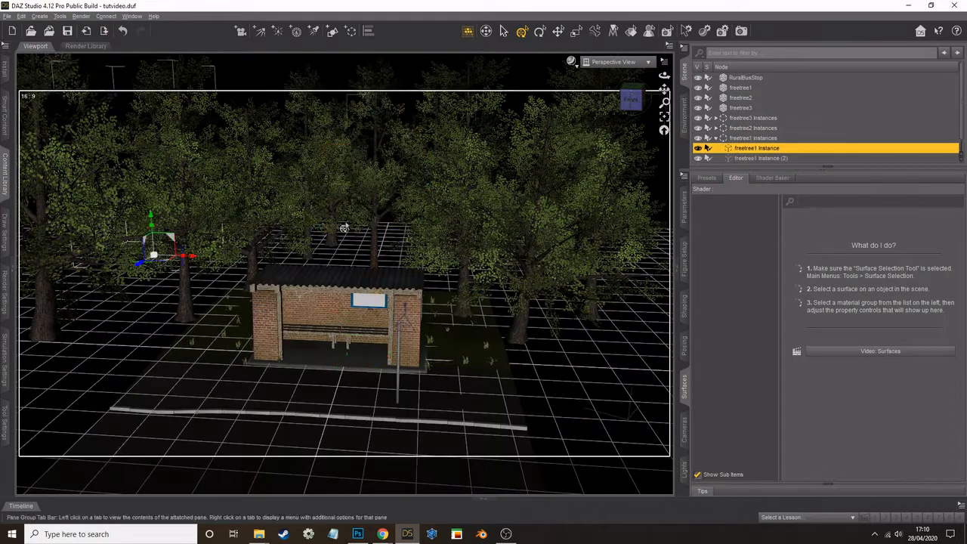
{"action": "left_click_drag", "start_coordinate": [193, 259], "coordinate": [401, 272]}
{"action": "left_click", "coordinate": [744, 158]}
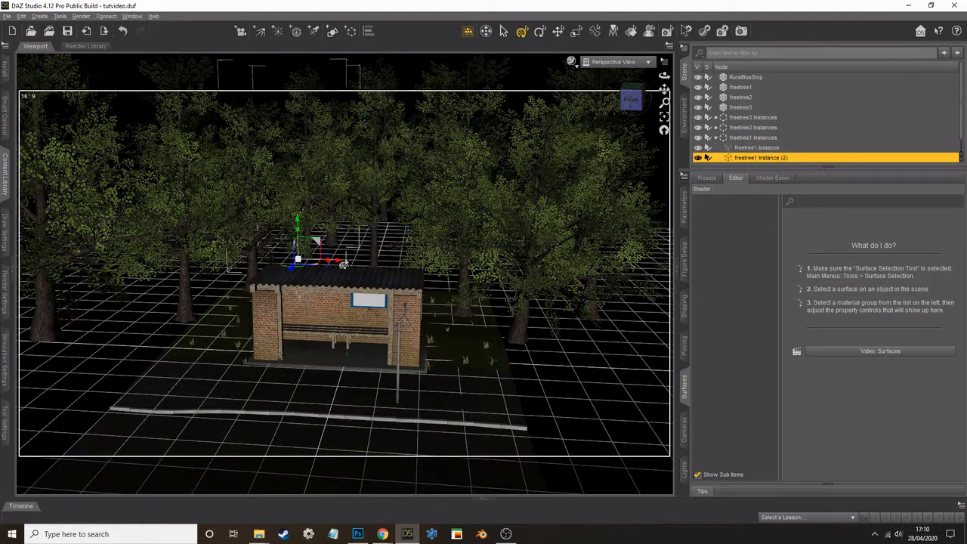
{"action": "left_click_drag", "start_coordinate": [313, 260], "coordinate": [280, 245]}
{"action": "scroll", "coordinate": [766, 158], "scroll_direction": "down", "scroll_amount": 1}
{"action": "left_click", "coordinate": [763, 158]}
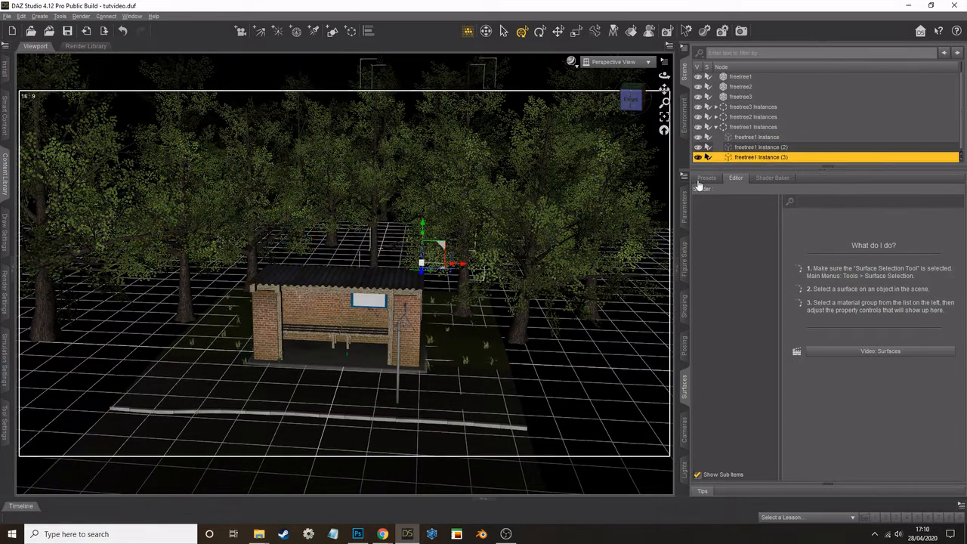
{"action": "left_click", "coordinate": [304, 179]}
Apply the !Iray Uber Base shader from the DAZ Uber presets to all RuralBusStop surfaces and set their Glossy Color to 0.00, 0.00, 0.00.
{"action": "left_click", "coordinate": [340, 318]}
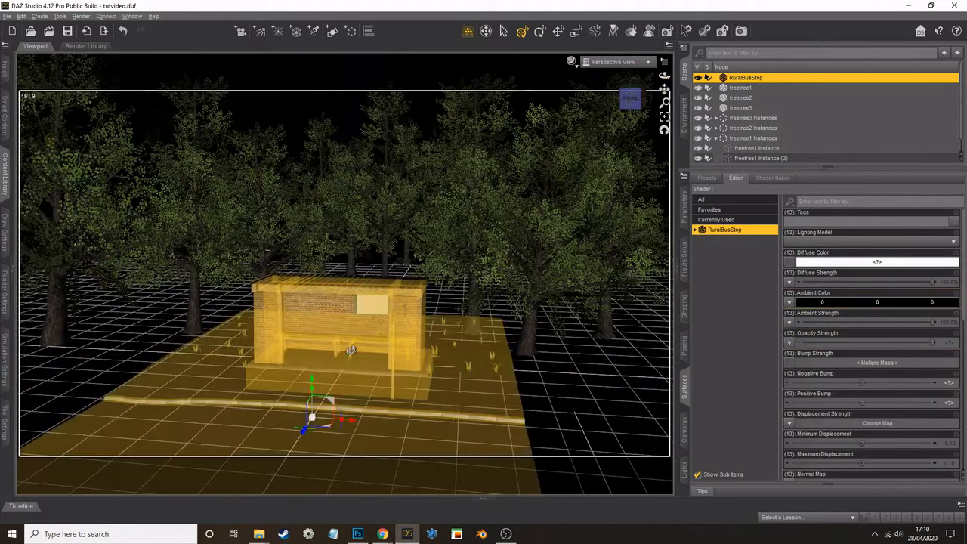
{"action": "left_click", "coordinate": [5, 173]}
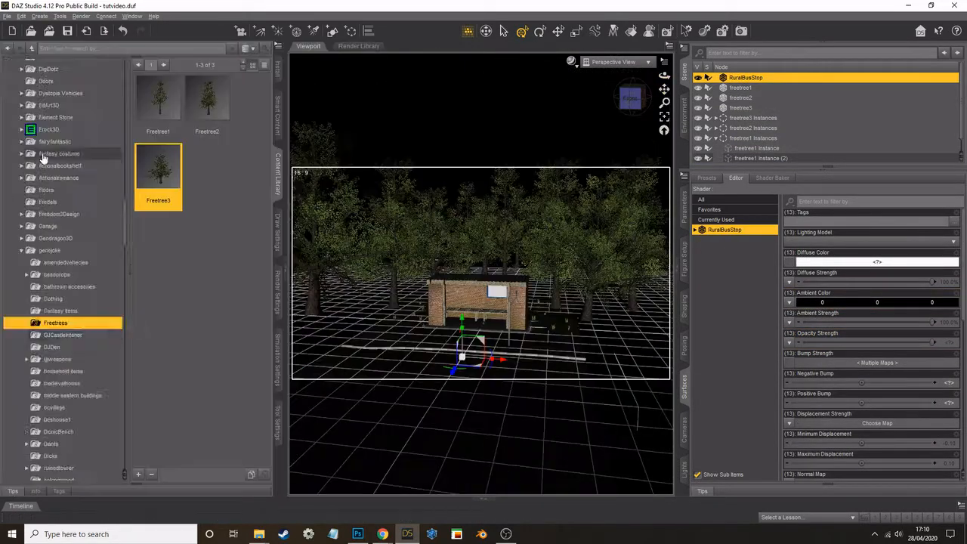
{"action": "scroll", "coordinate": [43, 438], "scroll_direction": "down", "scroll_amount": 15}
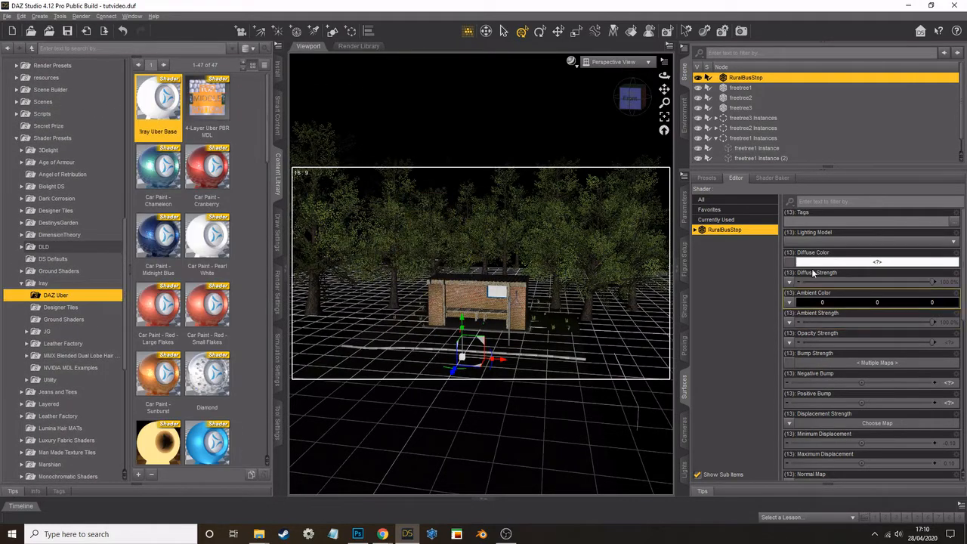
{"action": "left_click", "coordinate": [695, 229]}
{"action": "key", "text": "ctrl+a"}
{"action": "double_click", "coordinate": [158, 104]}
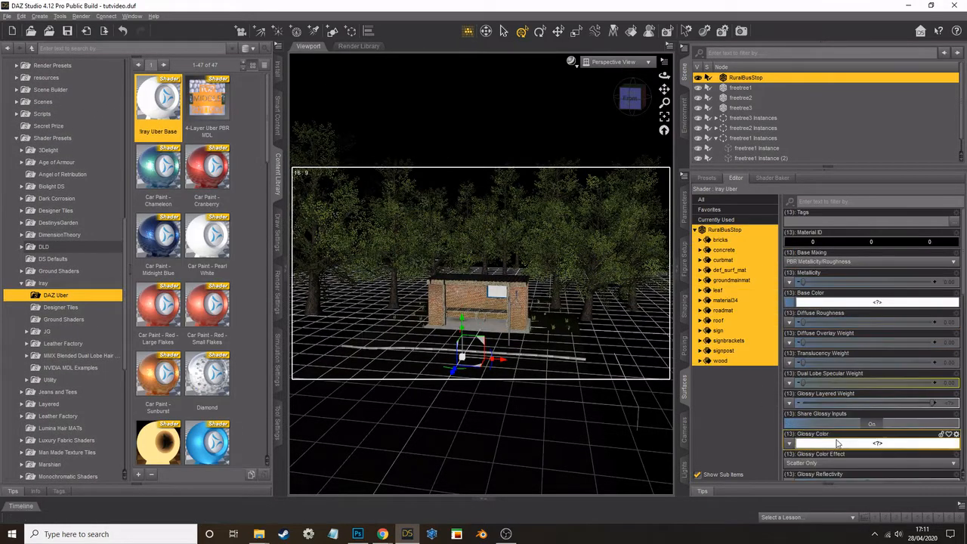
Frame the bus stop more closely in the expanded viewport and preview its converted materials in Iray.
{"action": "left_click", "coordinate": [285, 275]}
{"action": "left_click_drag", "start_coordinate": [664, 103], "coordinate": [655, 76]}
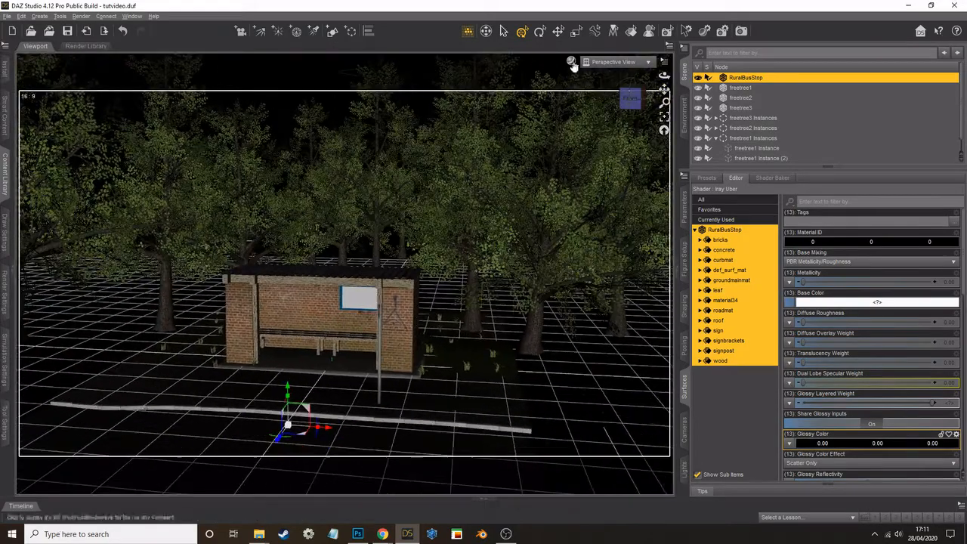
{"action": "left_click", "coordinate": [572, 62]}
{"action": "left_click", "coordinate": [604, 193]}
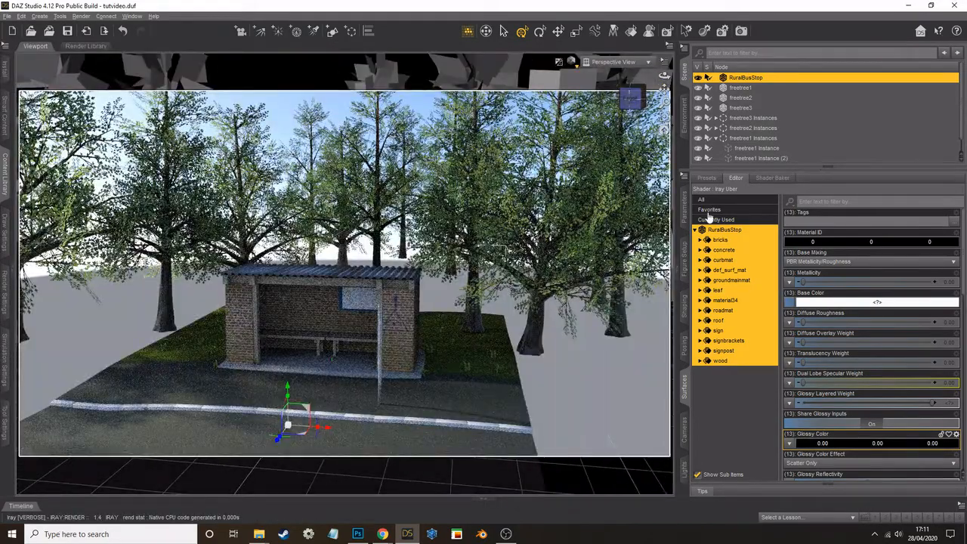
Add a plane primitive at the world center as ground, with Base Color 0.00, 0.046, 0.00 and Glossy Color 0.00, 0.00, 0.00.
{"action": "left_click_drag", "start_coordinate": [664, 77], "coordinate": [652, 70]}
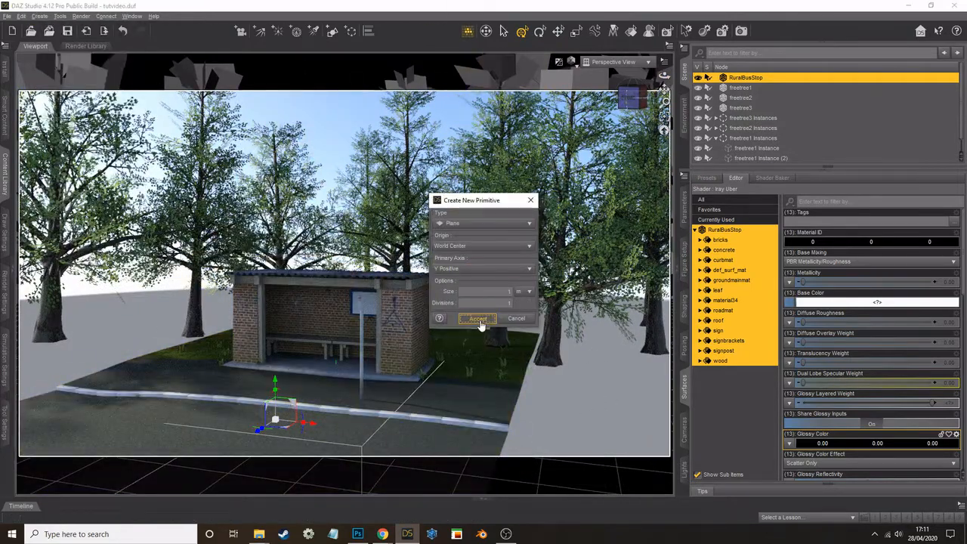
{"action": "left_click", "coordinate": [477, 319]}
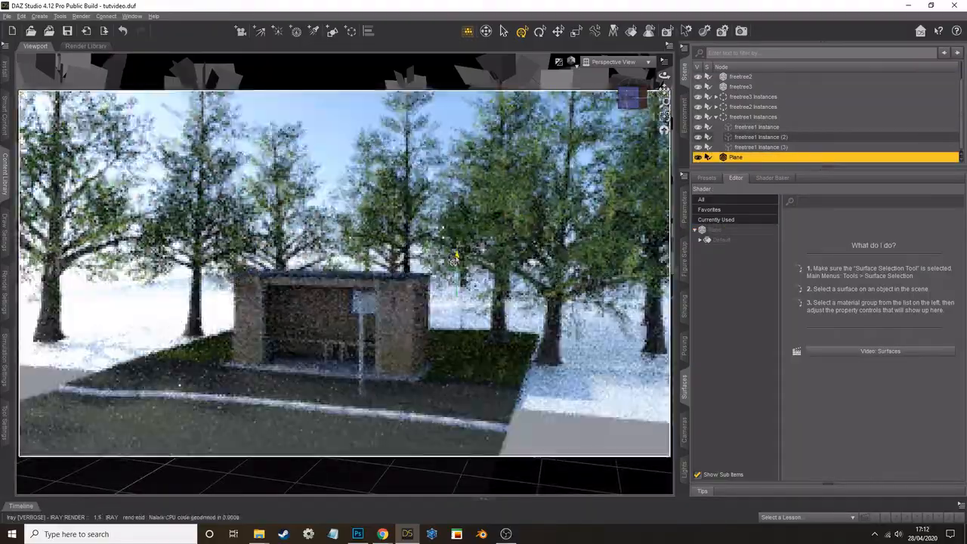
{"action": "left_click", "coordinate": [714, 229]}
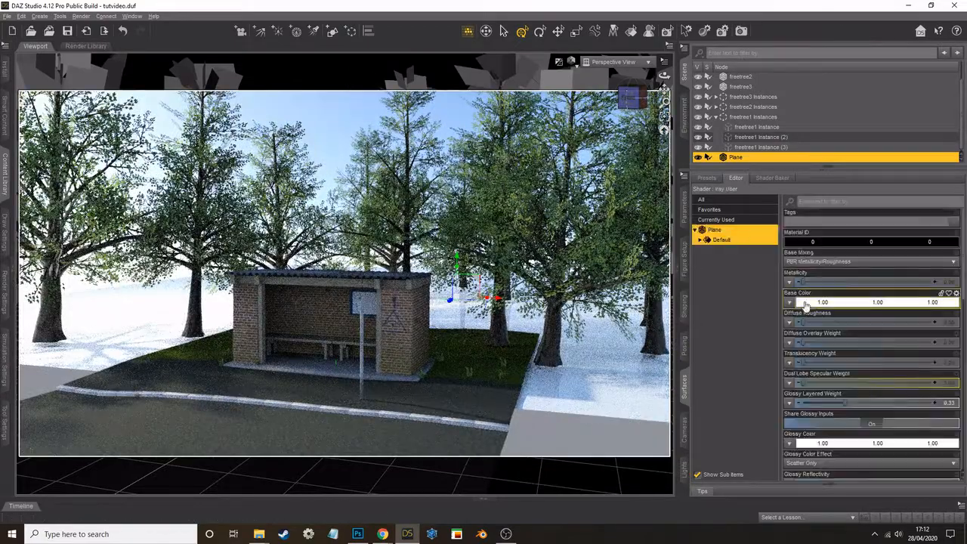
{"action": "left_click", "coordinate": [806, 303]}
{"action": "left_click", "coordinate": [398, 251]}
{"action": "left_click", "coordinate": [544, 336]}
{"action": "left_click", "coordinate": [844, 446]}
{"action": "left_click", "coordinate": [370, 264]}
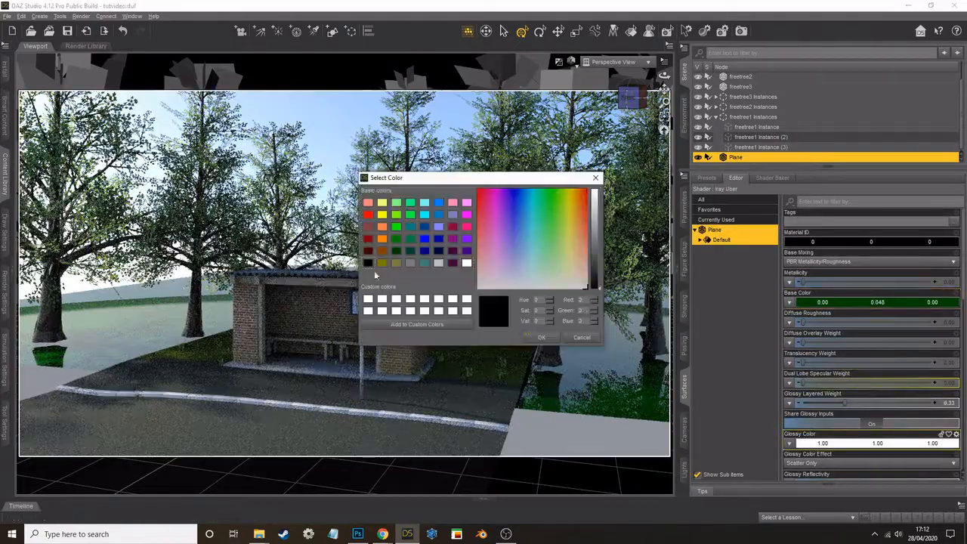
{"action": "left_click", "coordinate": [543, 337]}
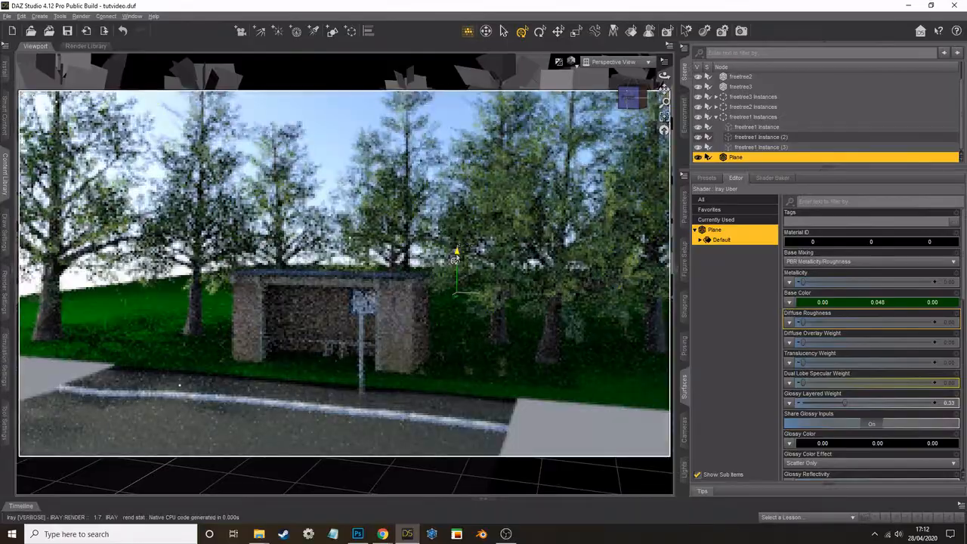
Adjust the RuralBusStop's height on the green plane and pull it forward, away from the trees.
{"action": "left_click", "coordinate": [309, 345]}
{"action": "left_click_drag", "start_coordinate": [272, 381], "coordinate": [270, 380]}
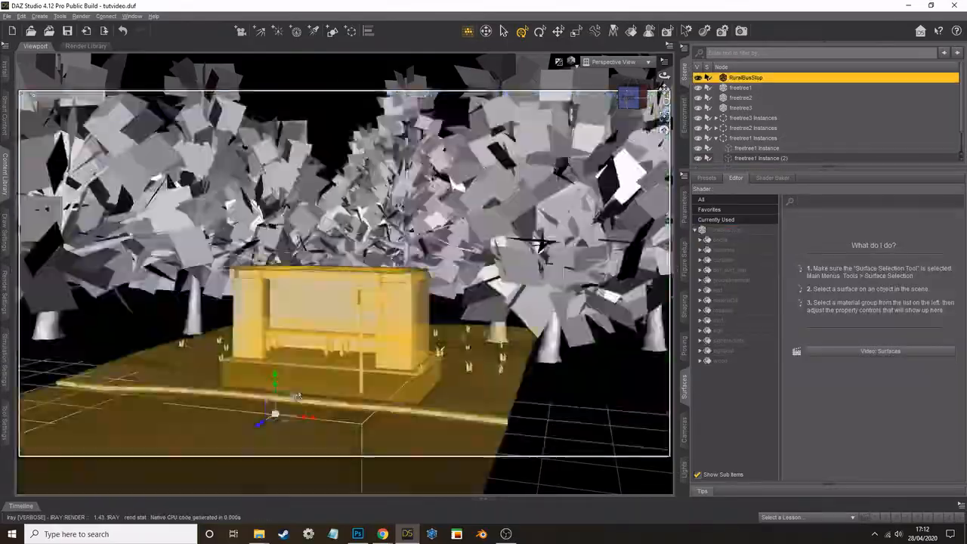
{"action": "left_click_drag", "start_coordinate": [251, 433], "coordinate": [226, 447]}
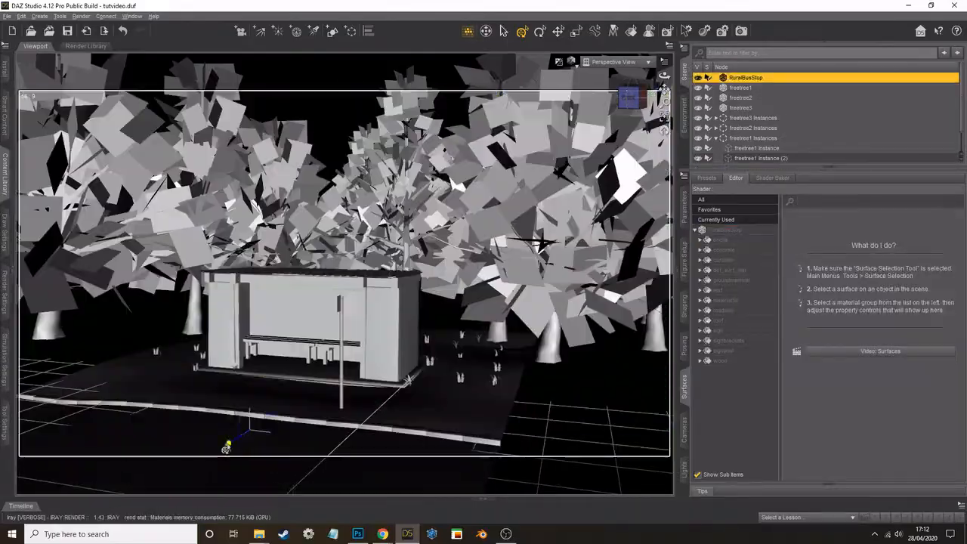
{"action": "left_click_drag", "start_coordinate": [664, 77], "coordinate": [666, 79]}
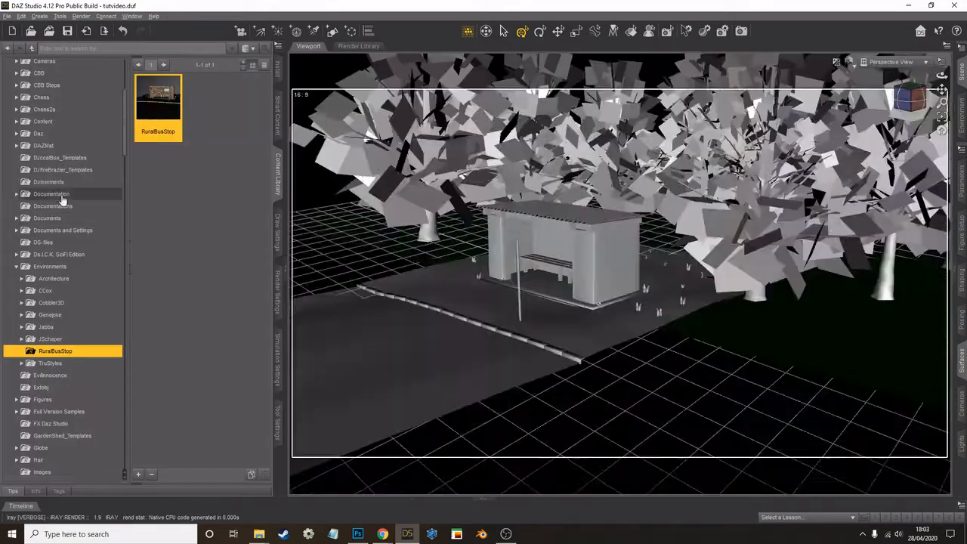
Load a second RuralBusStop from the library and place it beside the first one to extend the road.
{"action": "double_click", "coordinate": [156, 101]}
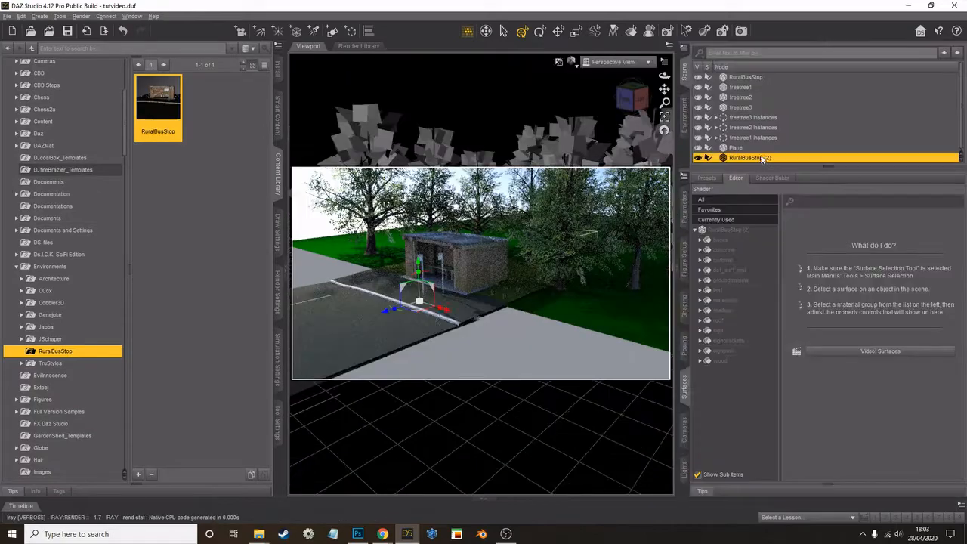
{"action": "left_click_drag", "start_coordinate": [447, 314], "coordinate": [613, 430]}
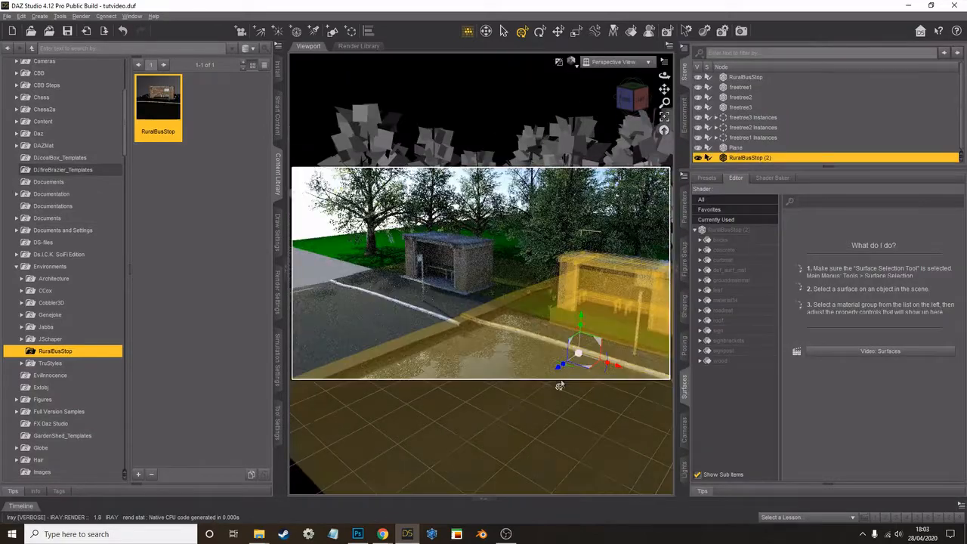
{"action": "left_click_drag", "start_coordinate": [546, 382], "coordinate": [546, 386]}
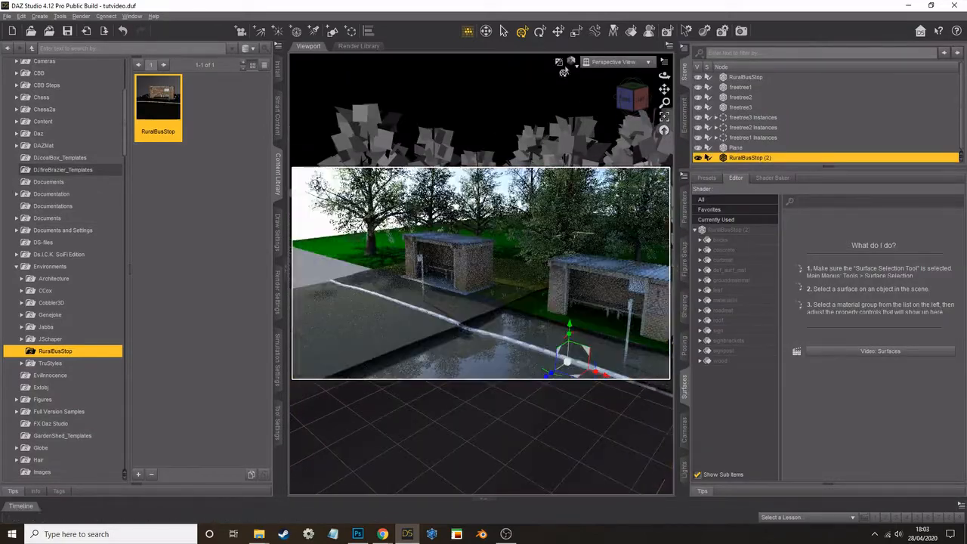
Align the second bus stop's kerb with the first one in a shaded draw style and preview the join in NVIDIA Iray.
{"action": "left_click", "coordinate": [572, 62]}
{"action": "left_click", "coordinate": [569, 122]}
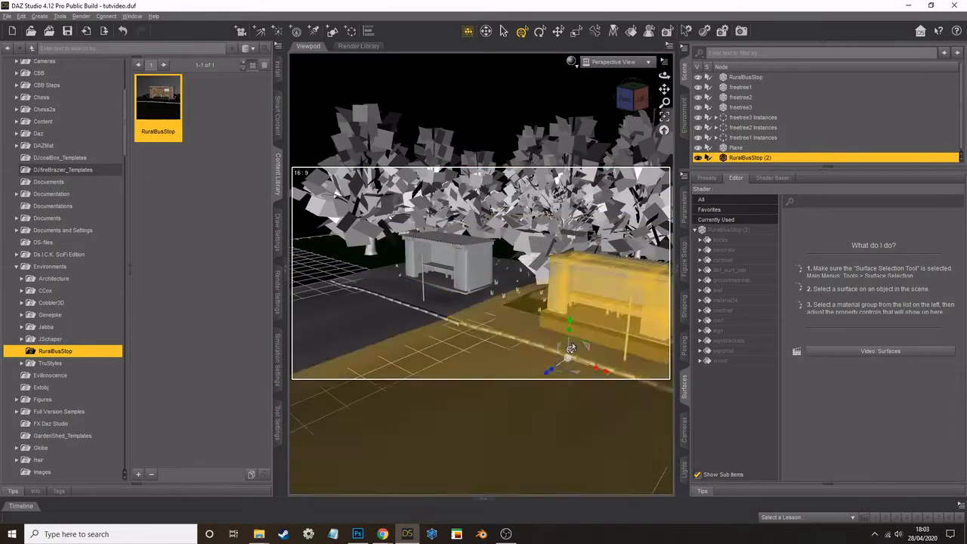
{"action": "left_click_drag", "start_coordinate": [543, 381], "coordinate": [628, 396]}
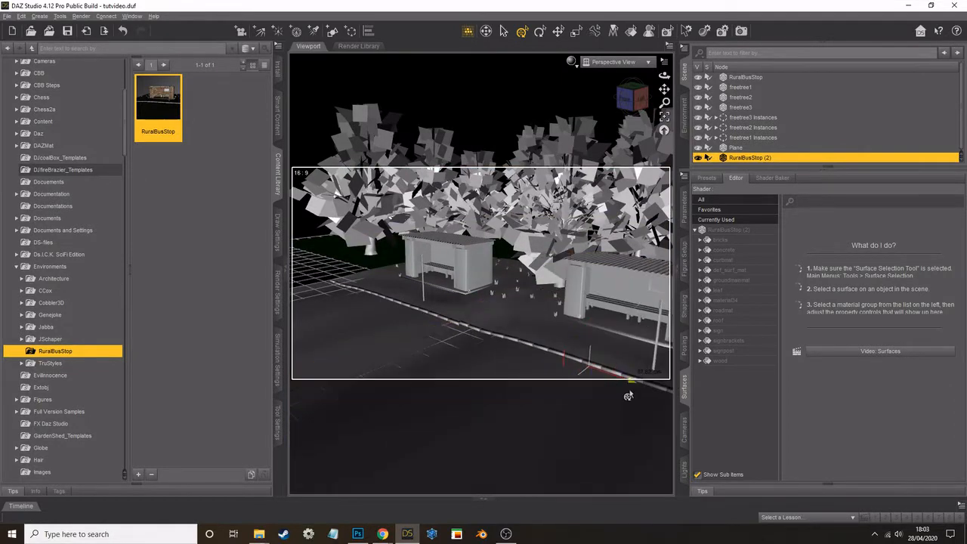
{"action": "left_click", "coordinate": [572, 62]}
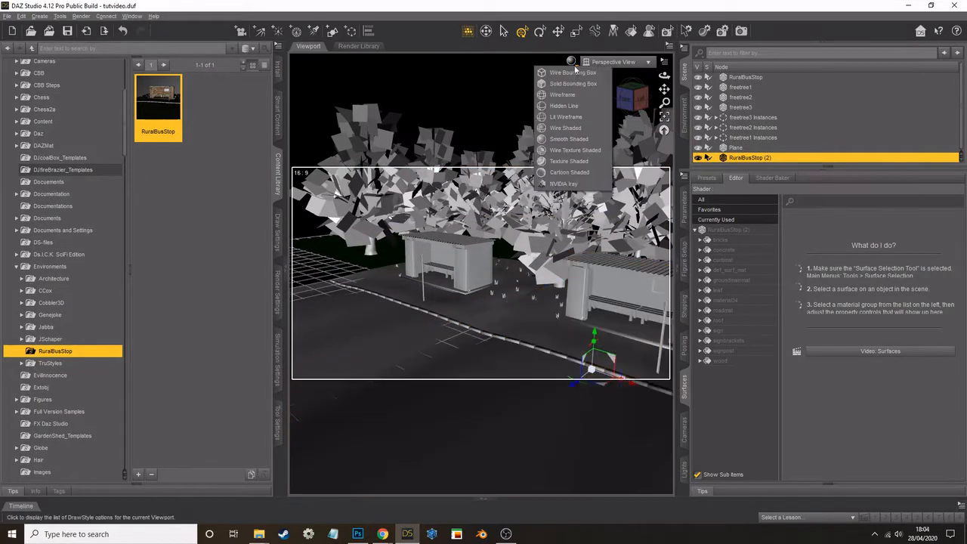
{"action": "left_click", "coordinate": [574, 168]}
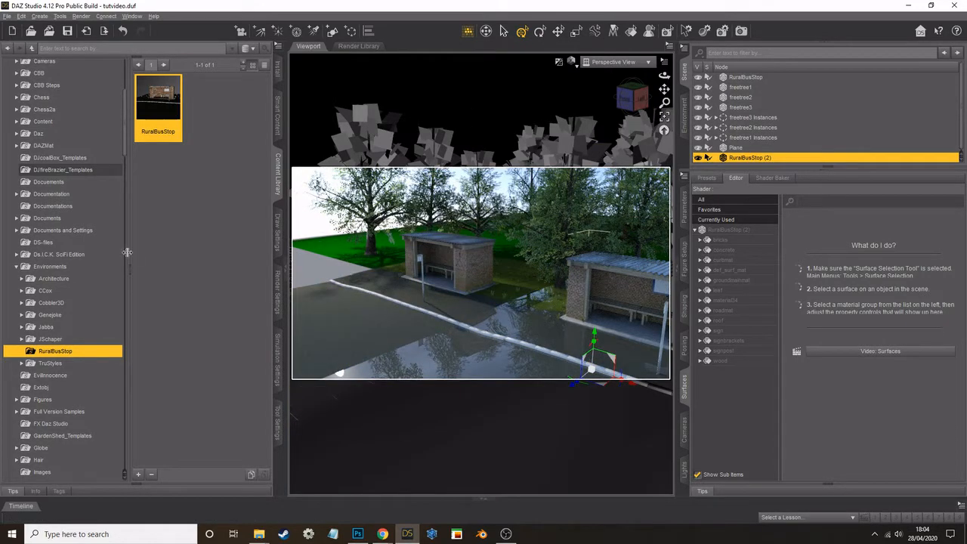
Apply the !Iray Uber Base shader to all RuralBusStop (2) surfaces and set their Glossy Color to 0.00, 0.00, 0.00.
{"action": "scroll", "coordinate": [126, 251], "scroll_direction": "down", "scroll_amount": 10}
{"action": "left_click", "coordinate": [55, 359]}
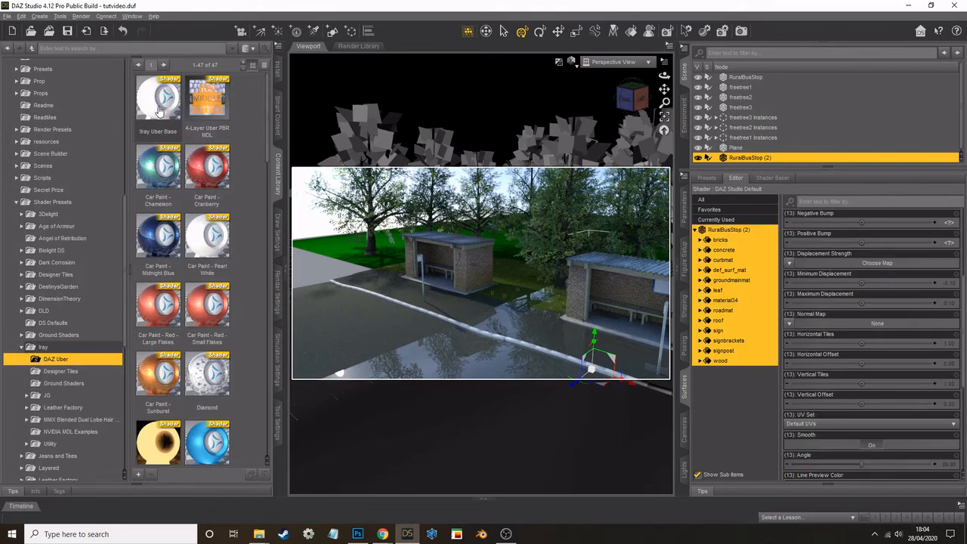
{"action": "double_click", "coordinate": [158, 99]}
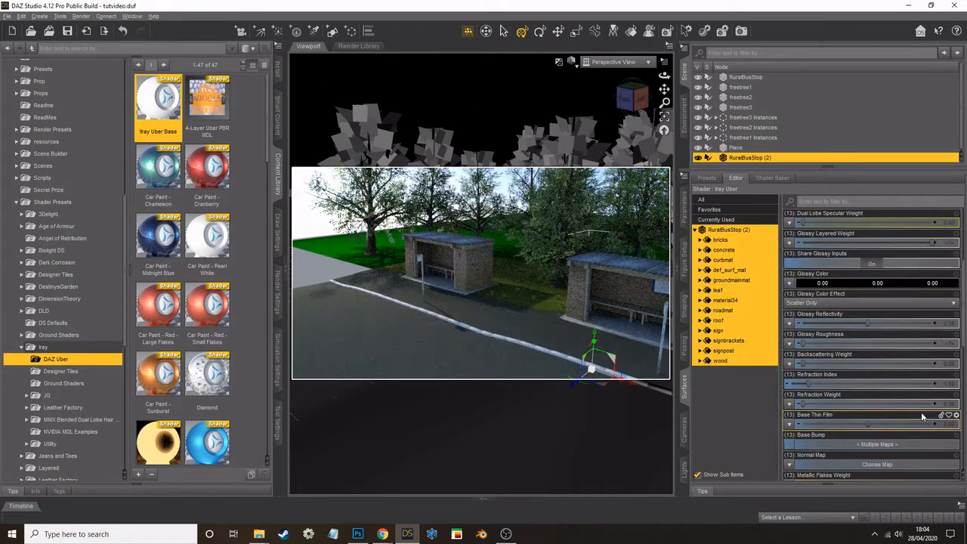
Set Cutout Opacity to 0.00 on the second bus stop's bricks, def_surf_mat, material34 and roof surfaces to hide its shelter.
{"action": "left_click", "coordinate": [720, 239]}
{"action": "scroll", "coordinate": [831, 348], "scroll_direction": "down", "scroll_amount": 5}
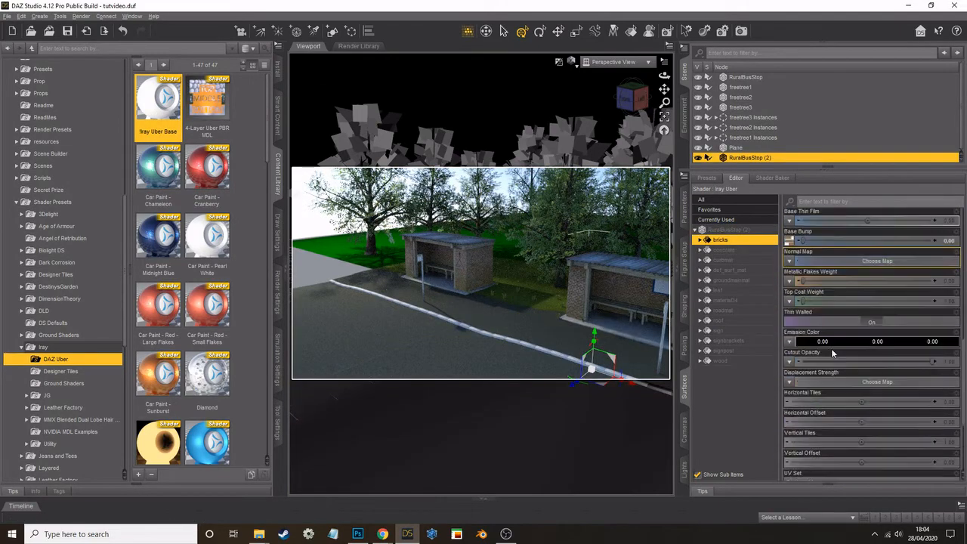
{"action": "left_click", "coordinate": [752, 269]}
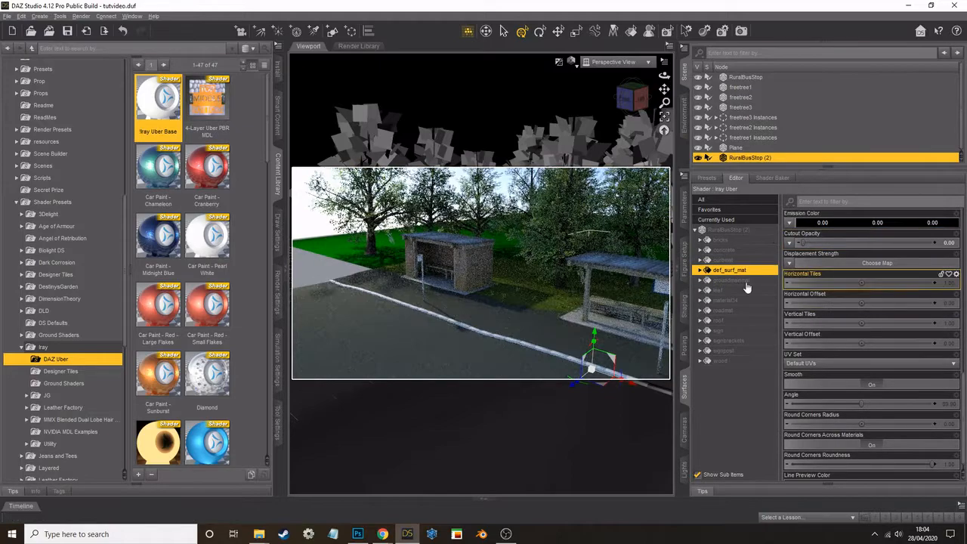
{"action": "left_click", "coordinate": [737, 300]}
{"action": "left_click", "coordinate": [731, 320]}
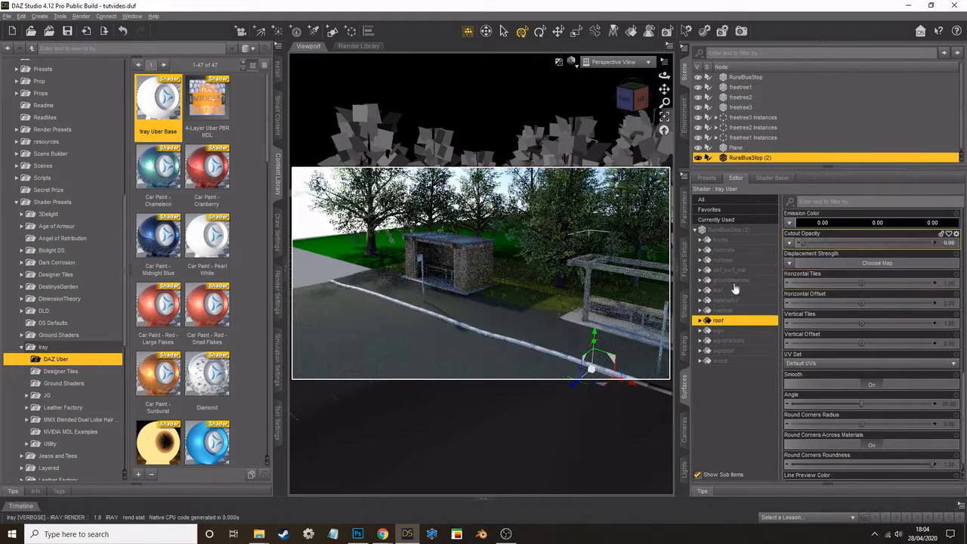
Set Cutout Opacity to 0.00 on RuralBusStop (2)'s sign, signbrackets, signpost, wood and concrete surfaces, keeping groundmainmat visible.
{"action": "left_click", "coordinate": [729, 330]}
{"action": "left_click_drag", "start_coordinate": [831, 244], "coordinate": [790, 243]}
{"action": "left_click", "coordinate": [731, 341]}
{"action": "left_click", "coordinate": [733, 350]}
{"action": "left_click", "coordinate": [732, 361]}
{"action": "left_click", "coordinate": [732, 280]}
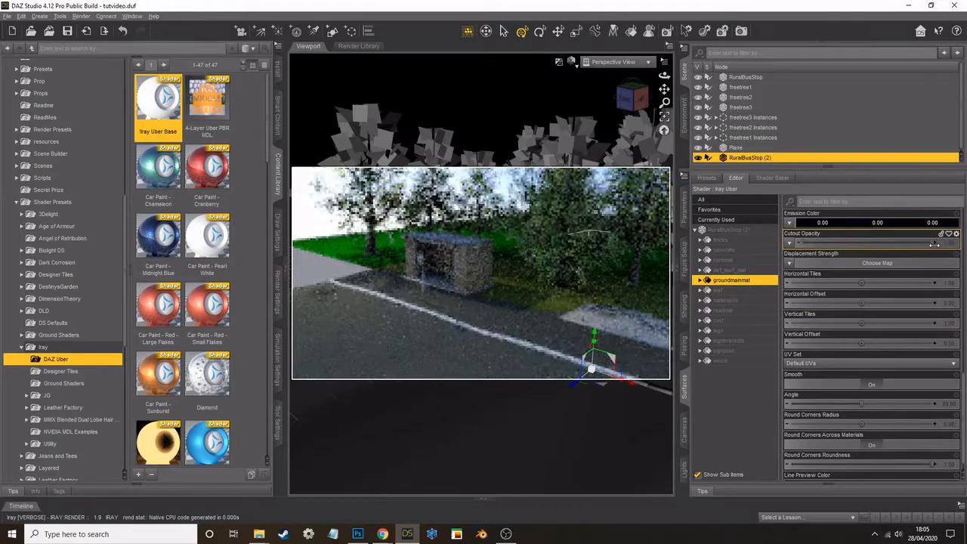
{"action": "left_click", "coordinate": [724, 250]}
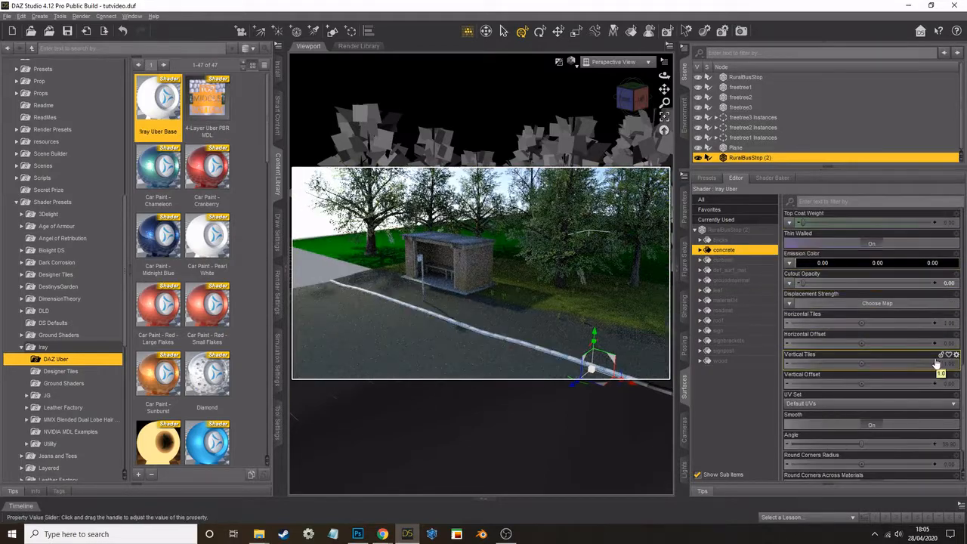
Create a node instance of RuralBusStop (2) with the default name and label.
{"action": "left_click", "coordinate": [39, 16]}
{"action": "left_click", "coordinate": [75, 130]}
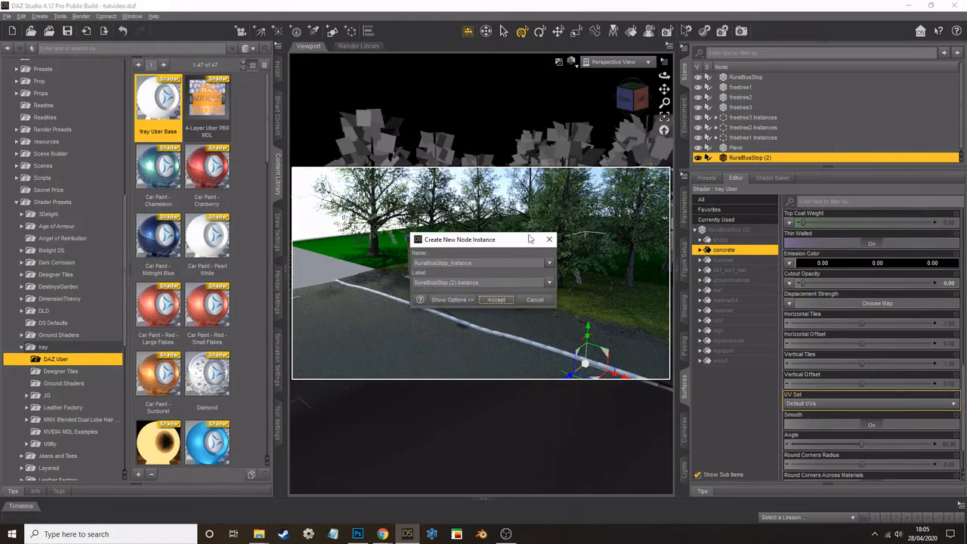
{"action": "key", "text": "Return"}
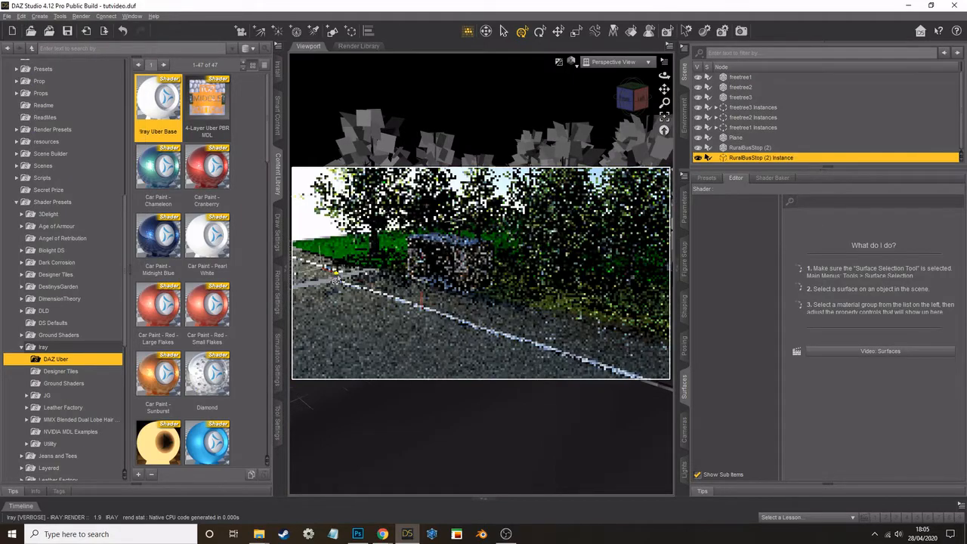
Place the RuralBusStop (2) Instance on the other side of the original bus stop, matching its height and kerb line, and preview it in Iray.
{"action": "left_click", "coordinate": [572, 62]}
{"action": "left_click", "coordinate": [572, 148]}
{"action": "left_click", "coordinate": [278, 176]}
{"action": "mouse_move", "coordinate": [664, 89]}
{"action": "left_mouse_down"}
{"action": "mouse_move", "coordinate": [718, 113]}
{"action": "mouse_move", "coordinate": [809, 131]}
{"action": "left_mouse_up"}
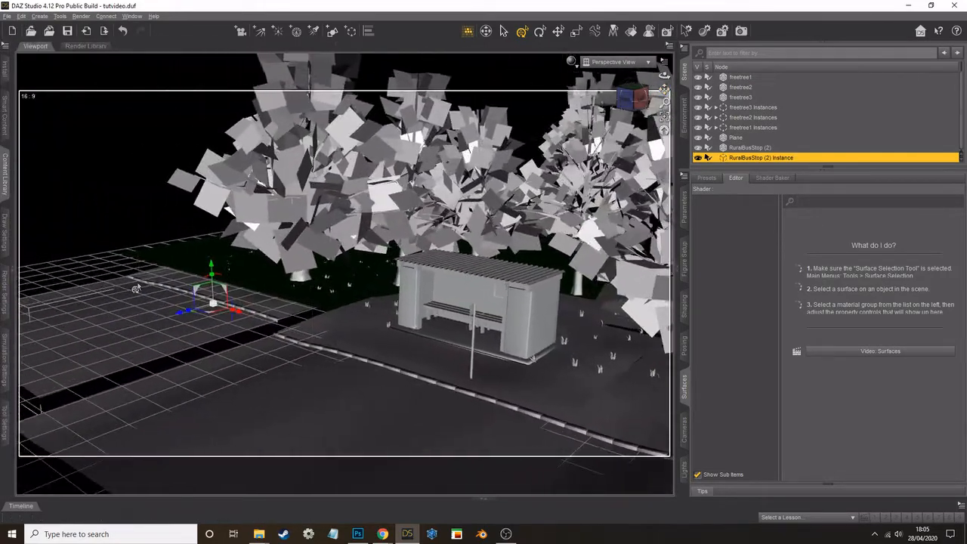
{"action": "left_click_drag", "start_coordinate": [216, 328], "coordinate": [225, 338]}
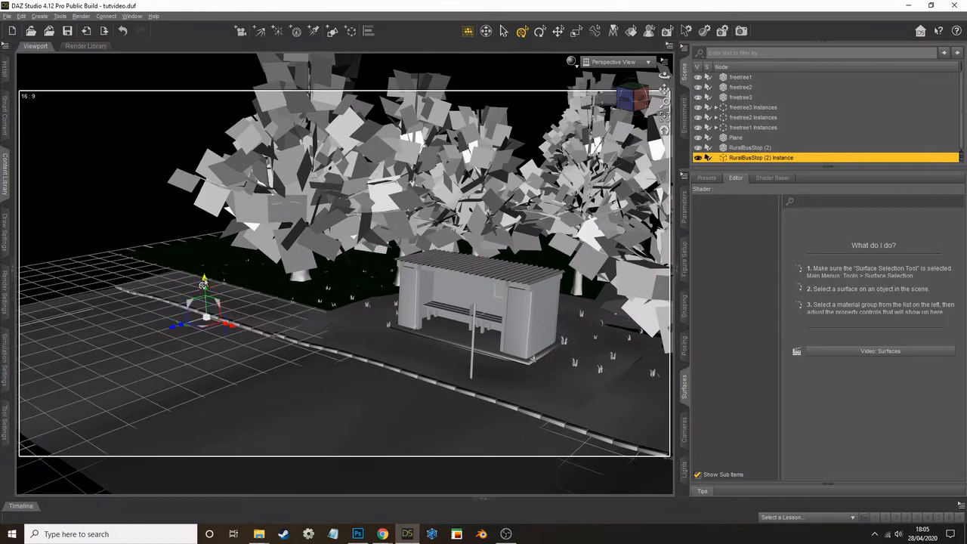
{"action": "left_click_drag", "start_coordinate": [203, 284], "coordinate": [169, 330]}
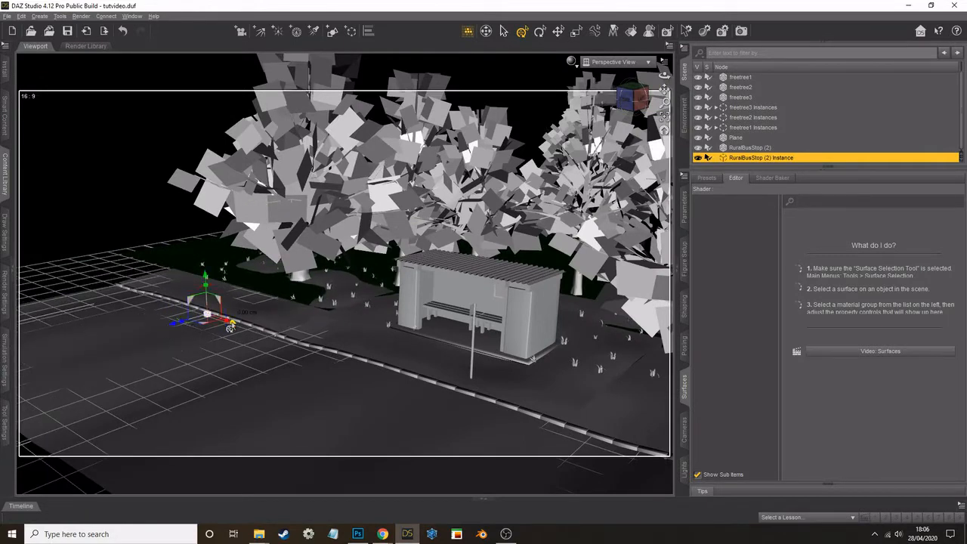
{"action": "left_click", "coordinate": [572, 62]}
{"action": "left_click", "coordinate": [575, 123]}
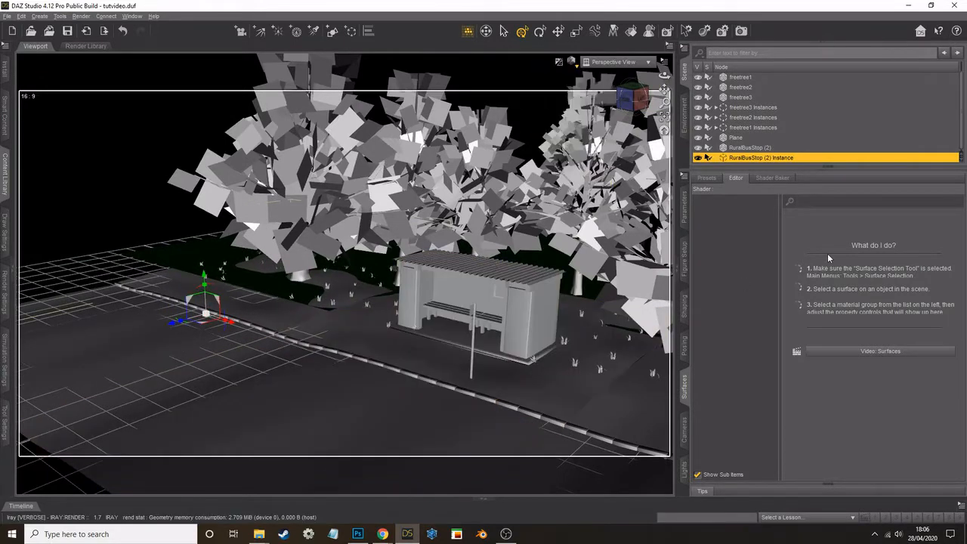
Lower the green plane beneath the bus stop grass and shift the RuralBusStop (2) Instance to close the gap in the road.
{"action": "left_click_drag", "start_coordinate": [664, 76], "coordinate": [621, 74]}
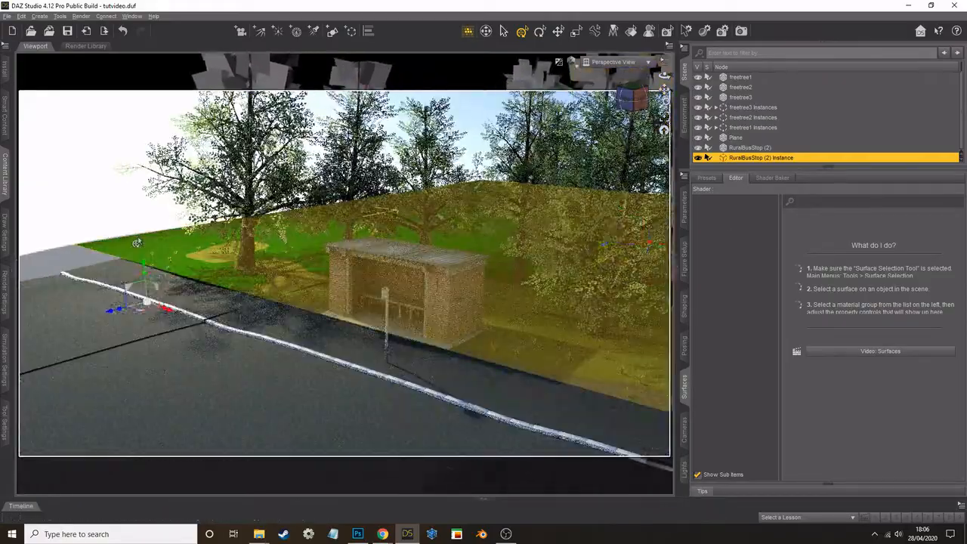
{"action": "left_click", "coordinate": [136, 241]}
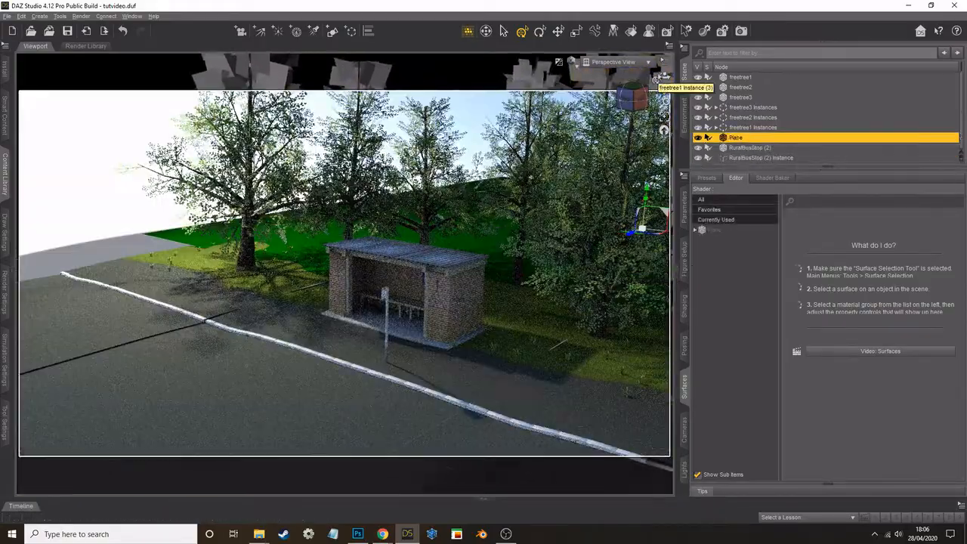
{"action": "left_click", "coordinate": [748, 158]}
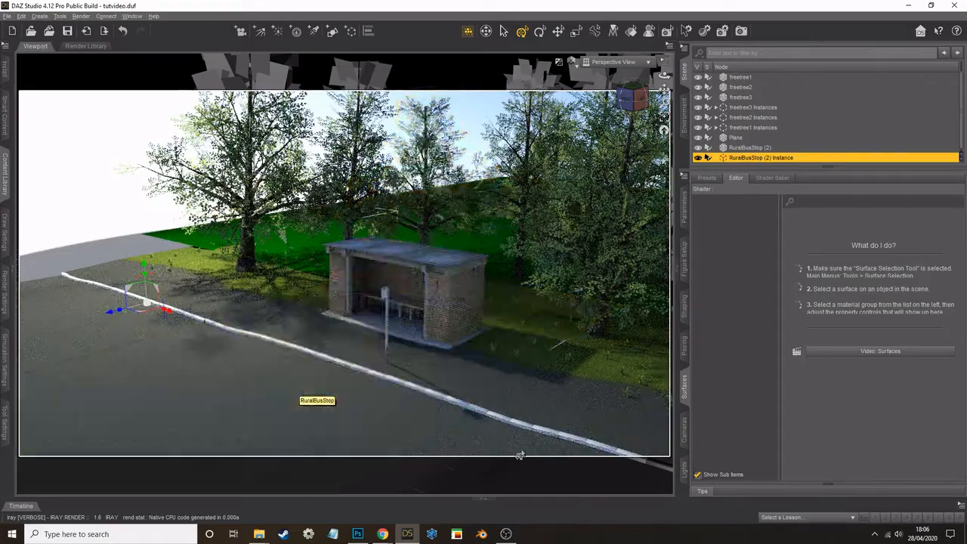
{"action": "scroll", "coordinate": [550, 345], "scroll_direction": "up", "scroll_amount": 1}
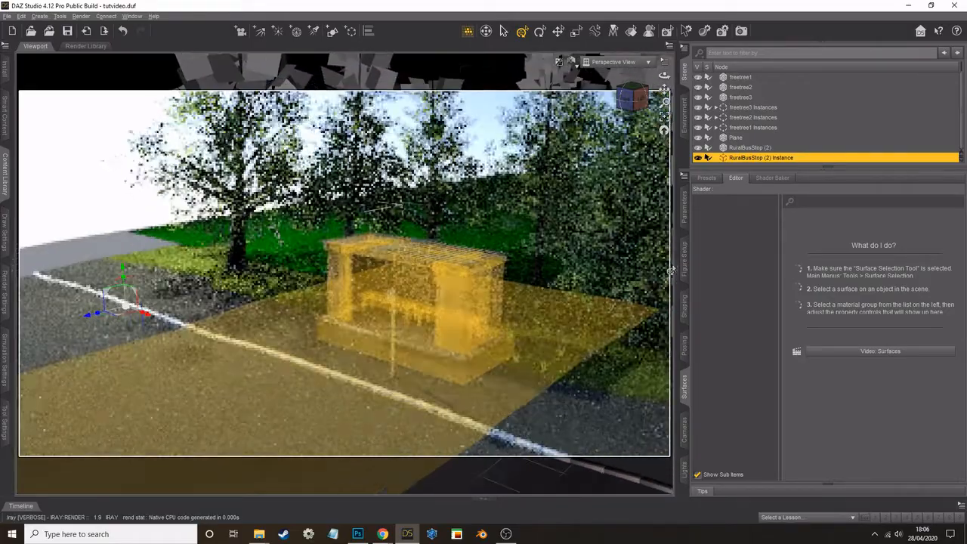
Turn off Draw Dome in the render environment settings and frame the bus stop from the front to check the background.
{"action": "left_click", "coordinate": [7, 278]}
{"action": "left_click", "coordinate": [38, 180]}
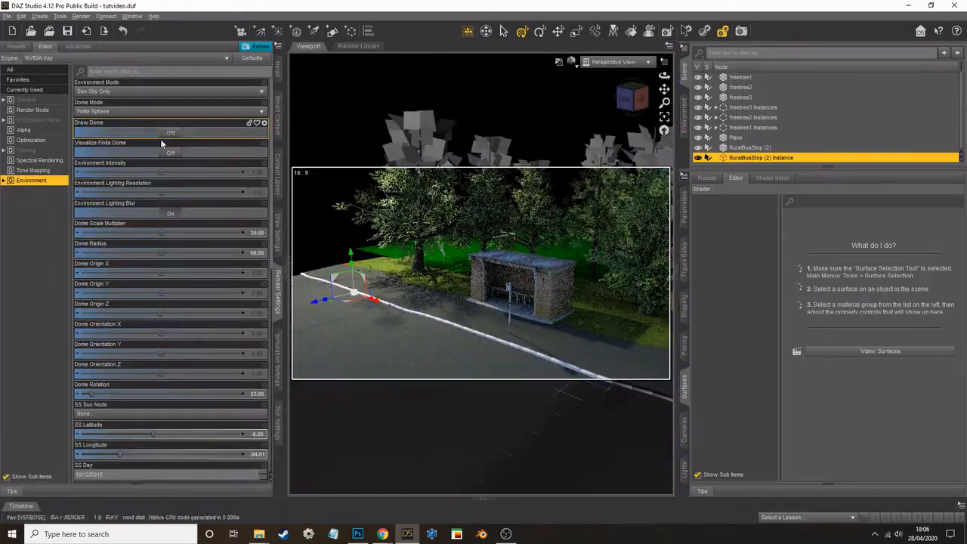
{"action": "left_click", "coordinate": [278, 291]}
{"action": "left_click", "coordinate": [635, 265]}
{"action": "left_click_drag", "start_coordinate": [664, 76], "coordinate": [656, 79]}
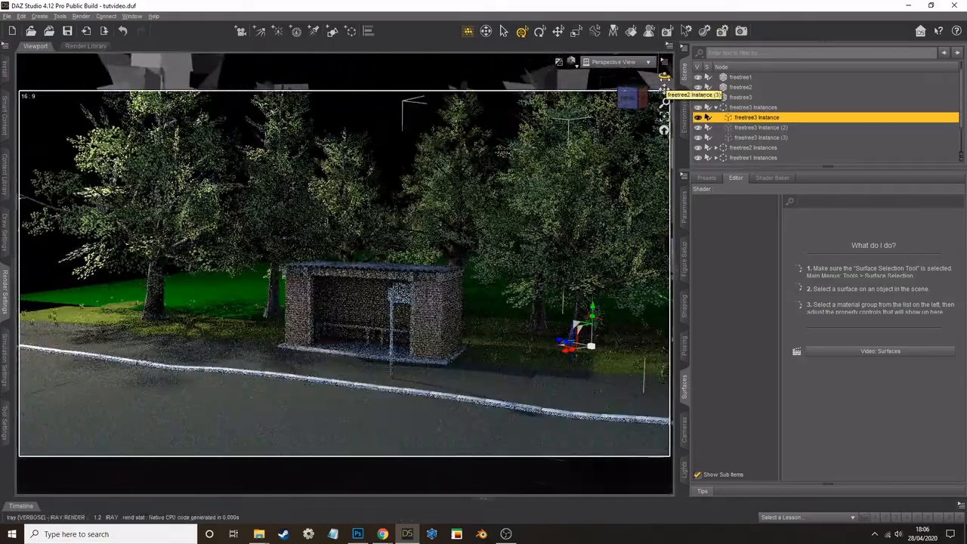
{"action": "left_click", "coordinate": [371, 310]}
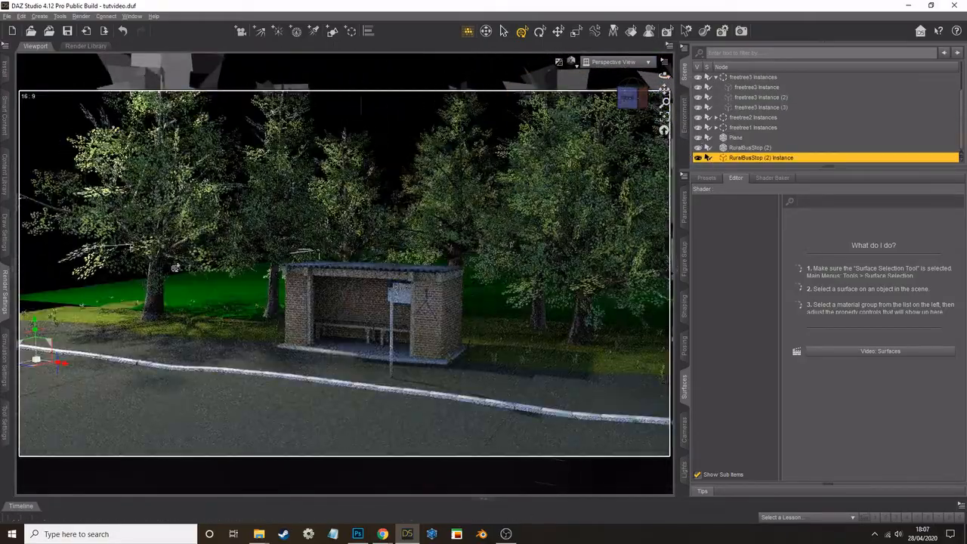
Select the green ground plane and switch the viewport from the Iray preview to Texture Shaded.
{"action": "left_click", "coordinate": [731, 137]}
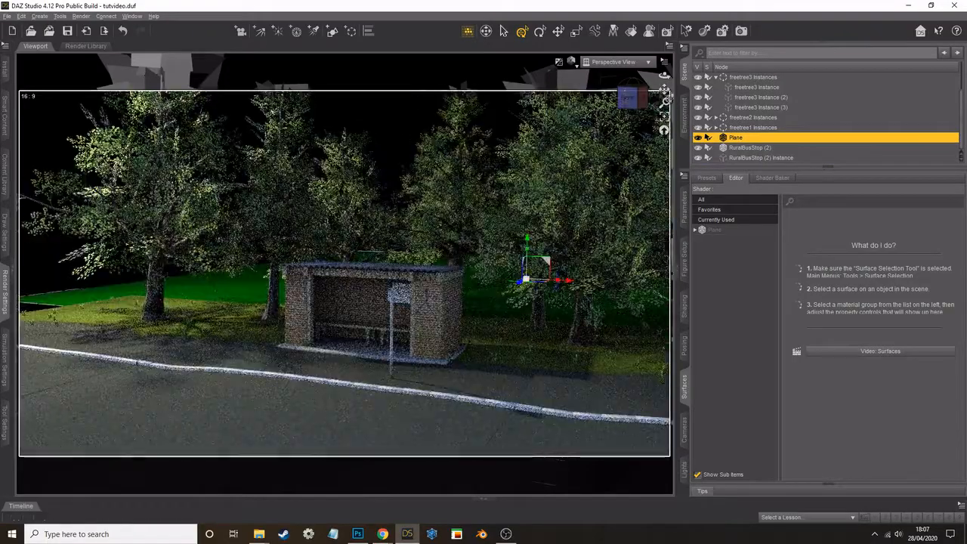
{"action": "left_click_drag", "start_coordinate": [665, 90], "coordinate": [664, 90]}
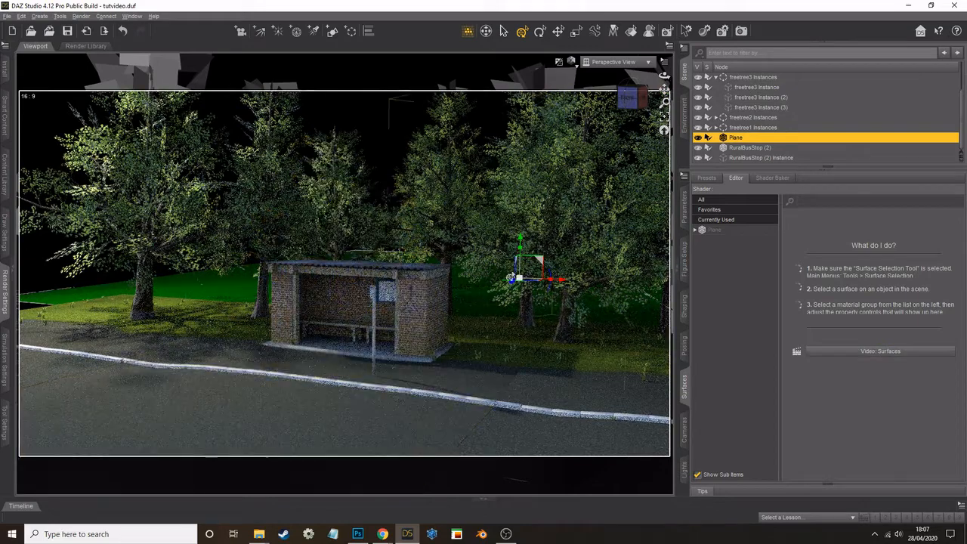
{"action": "left_click", "coordinate": [572, 62]}
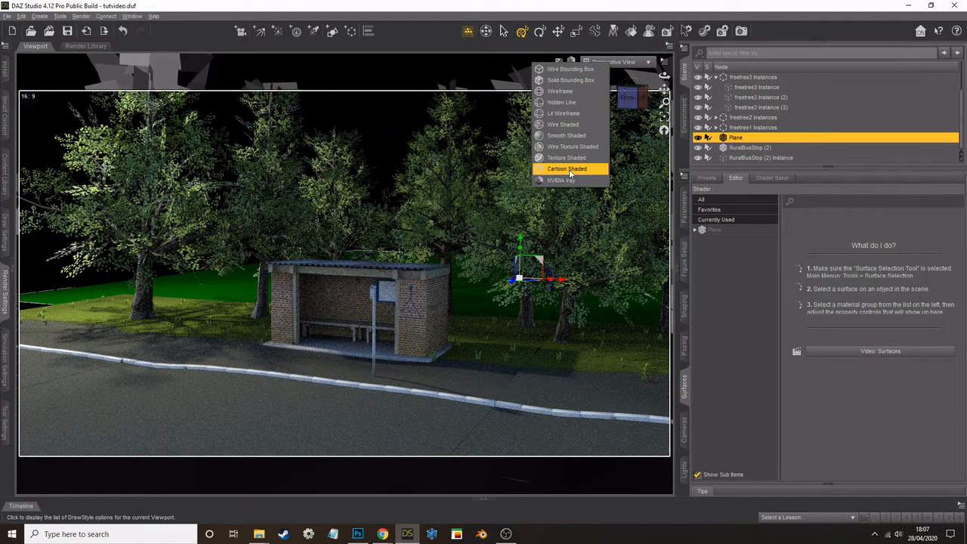
{"action": "left_click", "coordinate": [566, 158]}
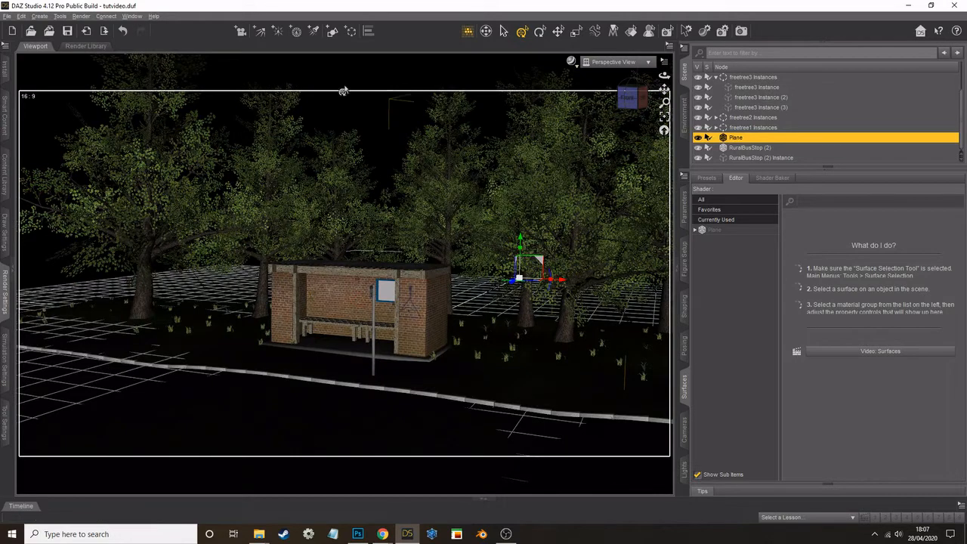
Save the bus stop scene and start a new empty scene.
{"action": "left_click", "coordinate": [6, 16]}
{"action": "left_click", "coordinate": [18, 75]}
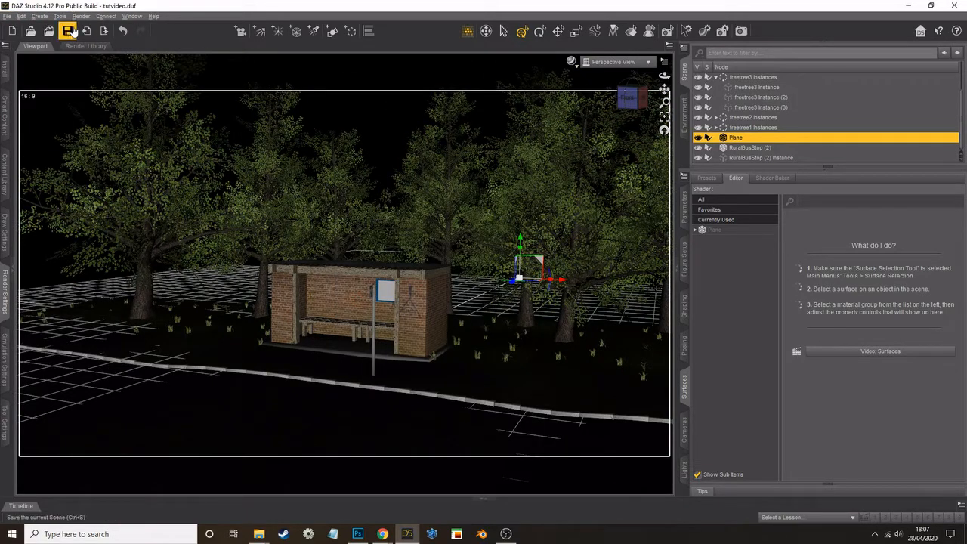
{"action": "left_click", "coordinate": [6, 16]}
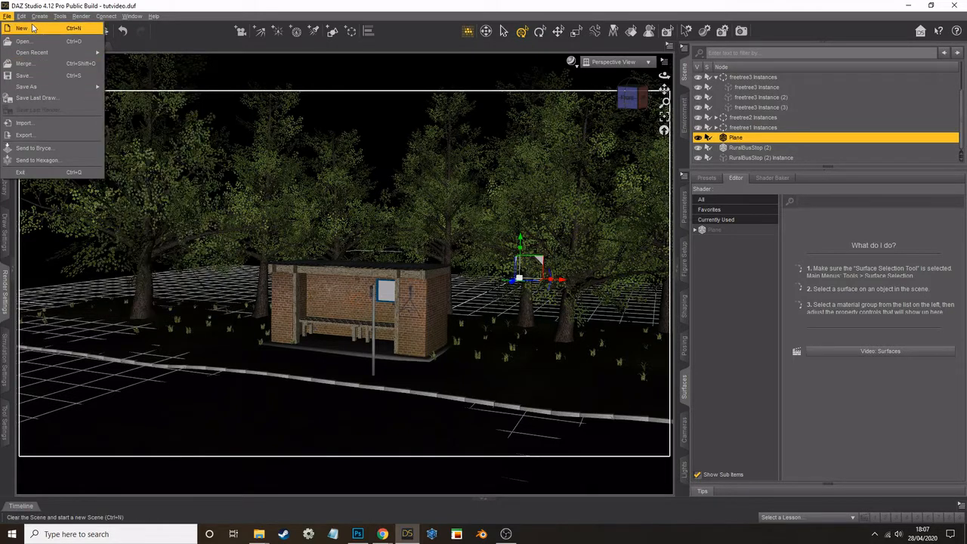
{"action": "left_click", "coordinate": [23, 28]}
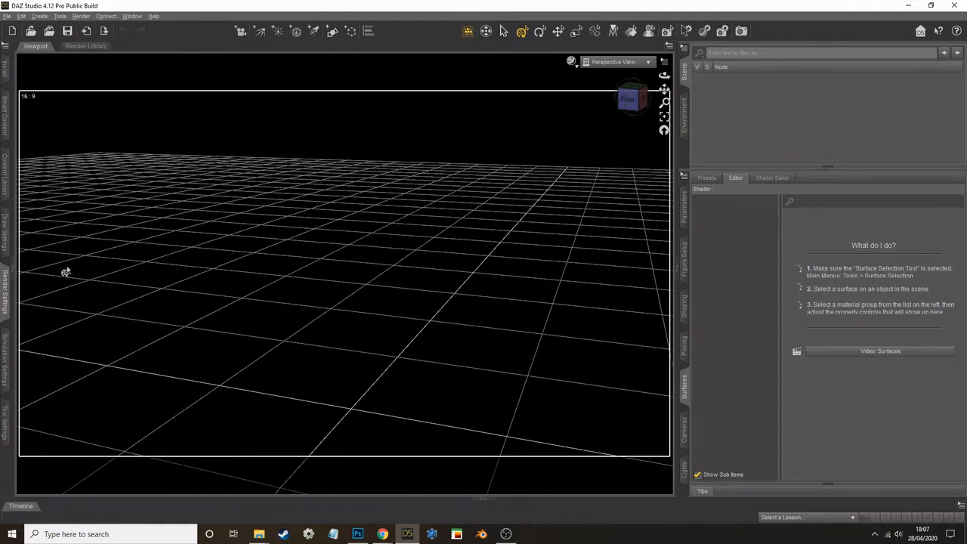
Load the Genesis 8 Basic Female figure from the People content of My DAZ 3D Library.
{"action": "left_click", "coordinate": [5, 174]}
{"action": "scroll", "coordinate": [101, 305], "scroll_direction": "up", "scroll_amount": 8}
{"action": "left_click", "coordinate": [18, 324]}
{"action": "scroll", "coordinate": [53, 318], "scroll_direction": "down", "scroll_amount": 5}
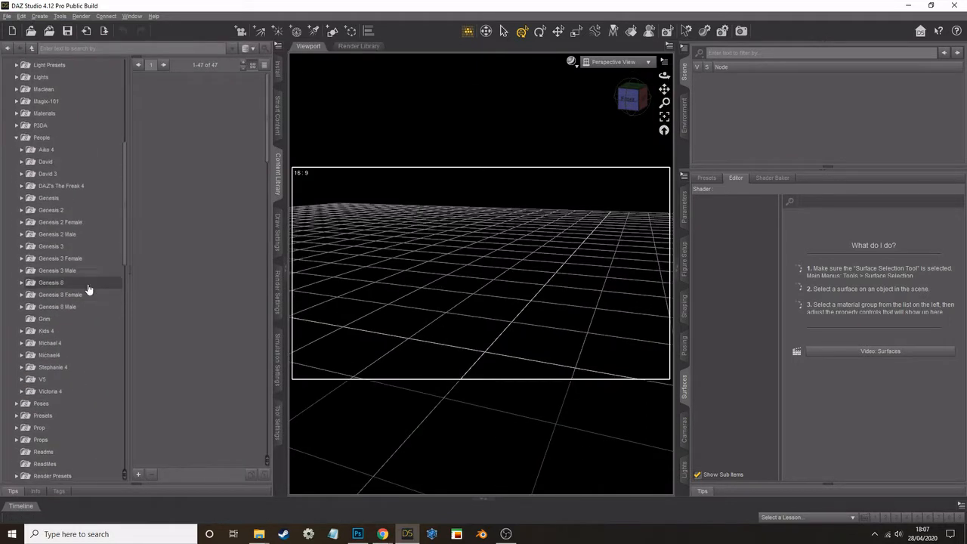
{"action": "left_click", "coordinate": [84, 294]}
{"action": "double_click", "coordinate": [165, 106]}
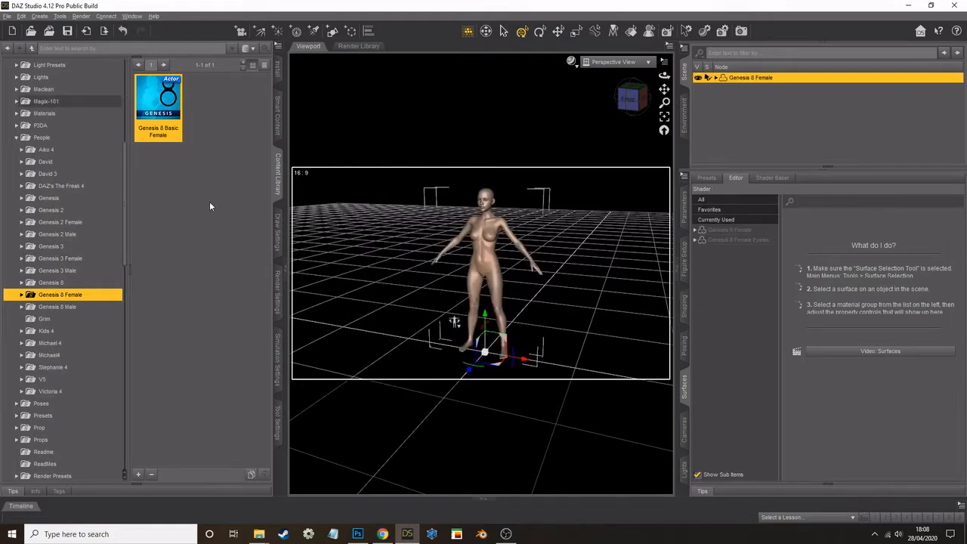
Examine the Genesis 8 Female clothing in My DAZ 3D Library, including dForce Bad Girls Dress, Shadow Thief and Retro Romper.
{"action": "left_click", "coordinate": [21, 295]}
{"action": "left_click", "coordinate": [27, 344]}
{"action": "left_click", "coordinate": [59, 357]}
{"action": "left_click", "coordinate": [32, 356]}
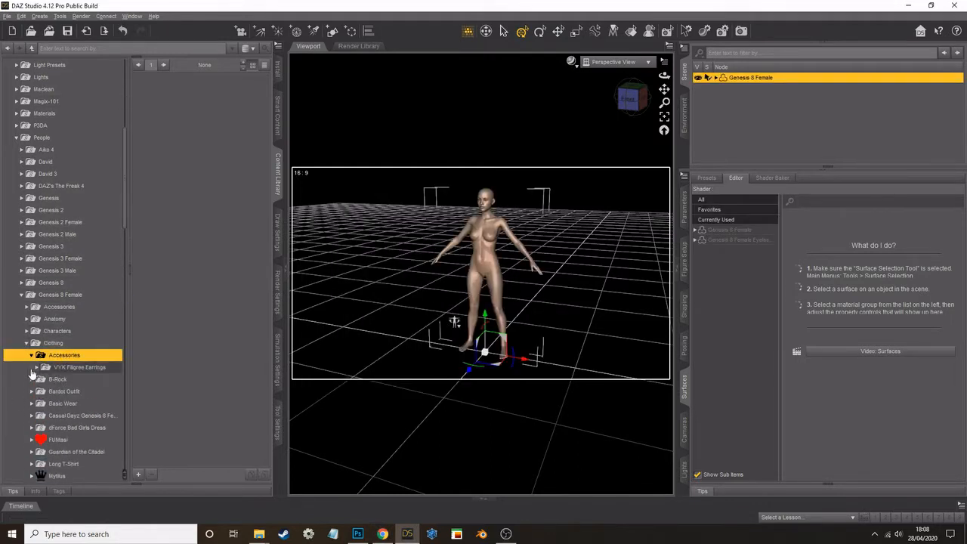
{"action": "left_click", "coordinate": [32, 379]}
{"action": "left_click", "coordinate": [68, 392]}
{"action": "left_click", "coordinate": [66, 404]}
{"action": "scroll", "coordinate": [75, 308], "scroll_direction": "down", "scroll_amount": 8}
{"action": "left_click", "coordinate": [66, 161]}
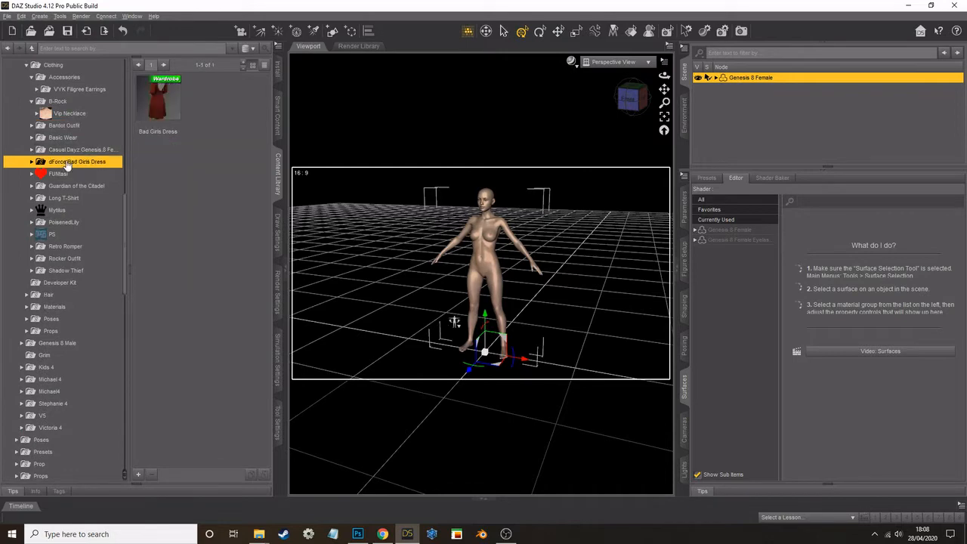
{"action": "left_click", "coordinate": [83, 198]}
{"action": "left_click", "coordinate": [68, 247]}
{"action": "left_click", "coordinate": [64, 258]}
{"action": "left_click", "coordinate": [65, 270]}
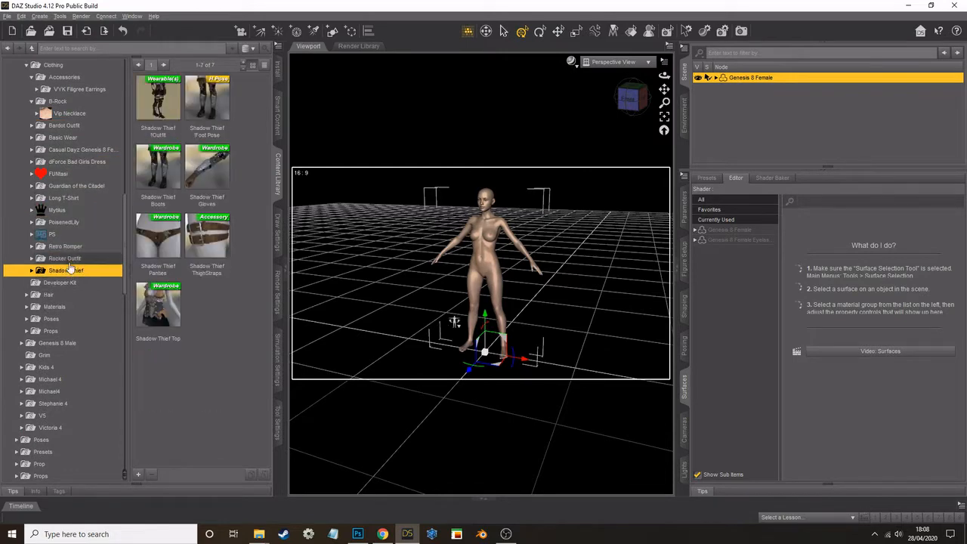
{"action": "left_click", "coordinate": [65, 246]}
{"action": "left_click", "coordinate": [31, 210]}
{"action": "left_click", "coordinate": [76, 235]}
{"action": "scroll", "coordinate": [71, 235], "scroll_direction": "up", "scroll_amount": 10}
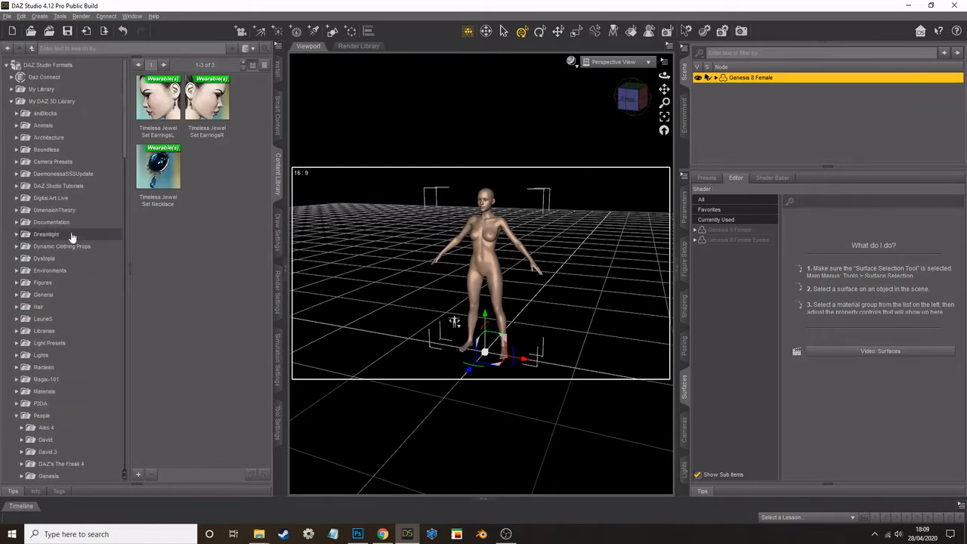
Examine the Genesis 8 Female clothing in My Library, starting with the Mercenary Outfit and CandyDress.
{"action": "left_click", "coordinate": [13, 89]}
{"action": "scroll", "coordinate": [71, 246], "scroll_direction": "down", "scroll_amount": 8}
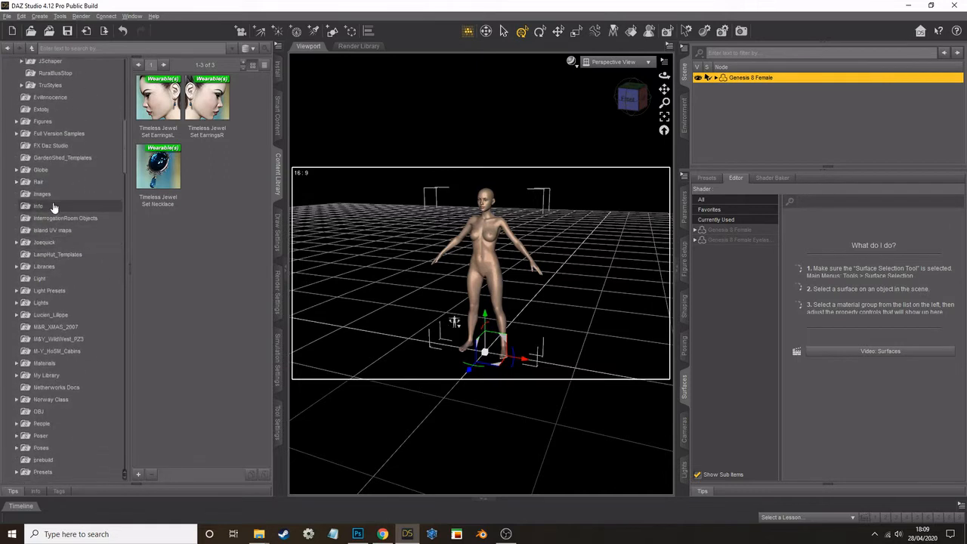
{"action": "left_click", "coordinate": [28, 238]}
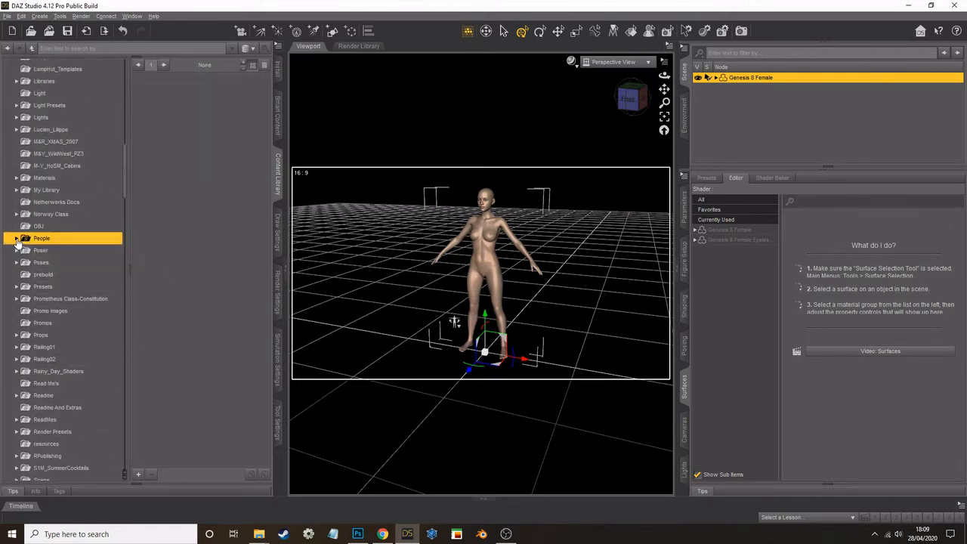
{"action": "left_click", "coordinate": [27, 384]}
{"action": "left_click", "coordinate": [59, 397]}
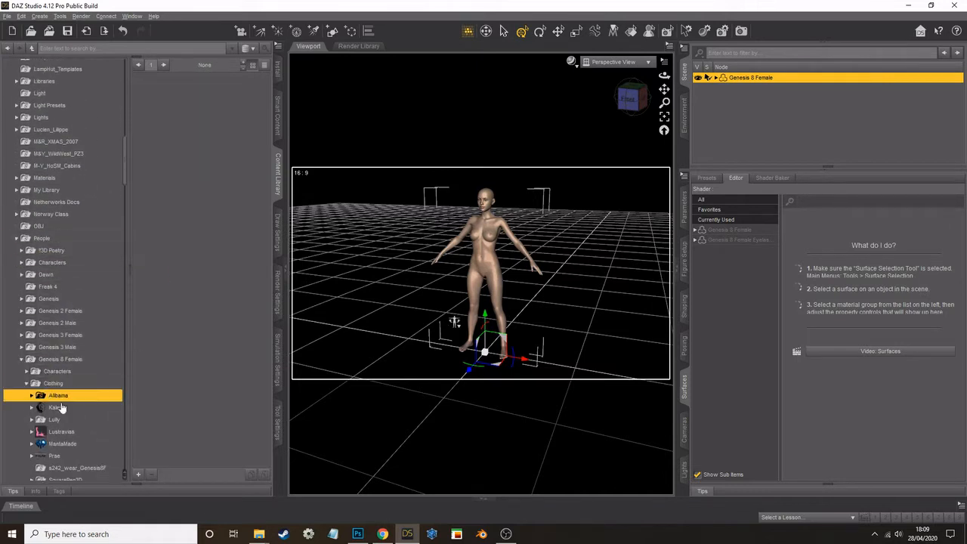
{"action": "left_click", "coordinate": [32, 396]}
{"action": "left_click", "coordinate": [66, 408]}
{"action": "scroll", "coordinate": [68, 310], "scroll_direction": "down", "scroll_amount": 5}
{"action": "left_click", "coordinate": [60, 235]}
{"action": "left_click", "coordinate": [31, 235]}
{"action": "left_click", "coordinate": [58, 246]}
{"action": "left_click", "coordinate": [31, 259]}
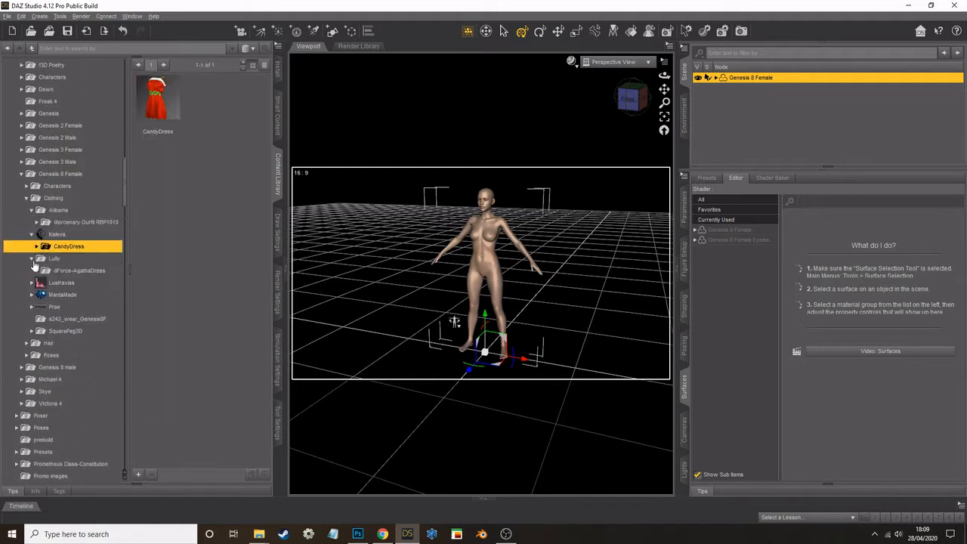
Look through the remaining vendor clothing in My Library and put the Lustravias Side Lace Minidress on the Genesis 8 Female figure.
{"action": "left_click", "coordinate": [57, 271]}
{"action": "left_click", "coordinate": [32, 282]}
{"action": "left_click", "coordinate": [58, 294]}
{"action": "left_click", "coordinate": [31, 307]}
{"action": "left_click", "coordinate": [79, 319]}
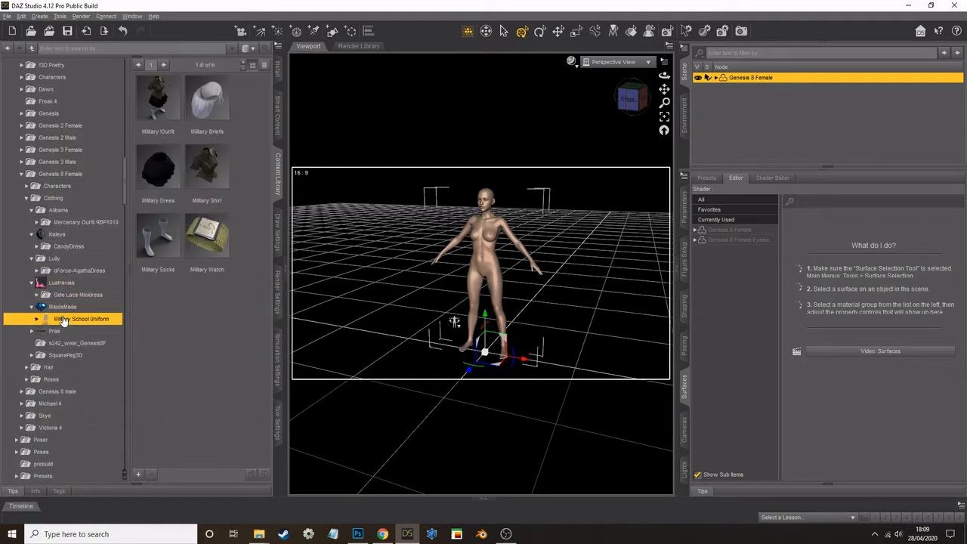
{"action": "left_click", "coordinate": [55, 343]}
{"action": "left_click", "coordinate": [55, 355]}
{"action": "left_click", "coordinate": [31, 355]}
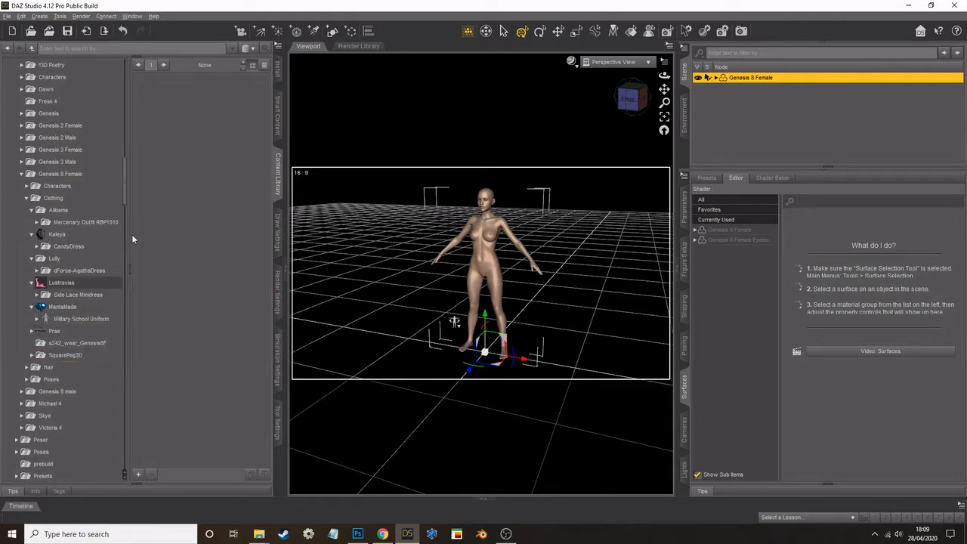
{"action": "left_click", "coordinate": [70, 294]}
{"action": "double_click", "coordinate": [154, 106]}
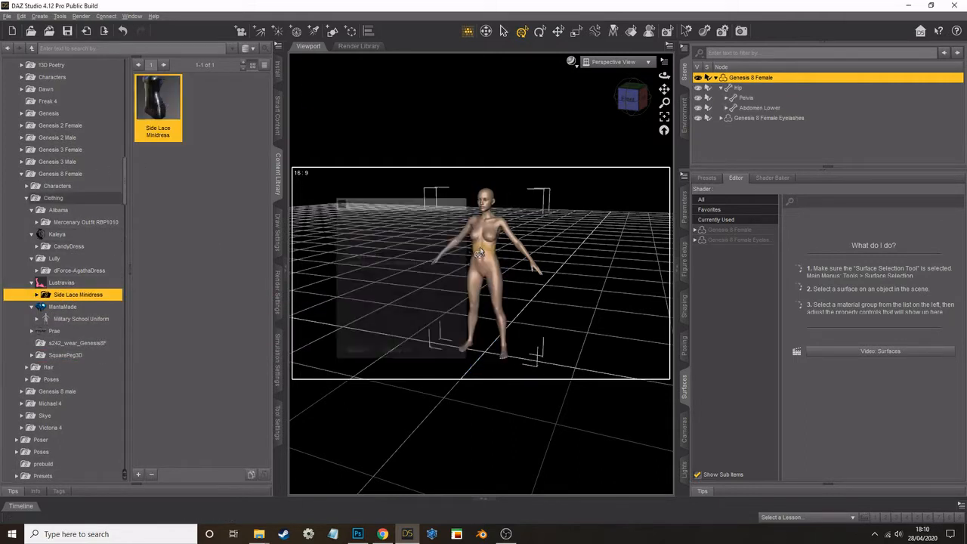
Look through the Genesis 8 Female hair in both libraries and add Toulouse Hair to the figure.
{"action": "left_click", "coordinate": [26, 198]}
{"action": "left_click", "coordinate": [27, 210]}
{"action": "left_click", "coordinate": [65, 222]}
{"action": "scroll", "coordinate": [45, 198], "scroll_direction": "up", "scroll_amount": 20}
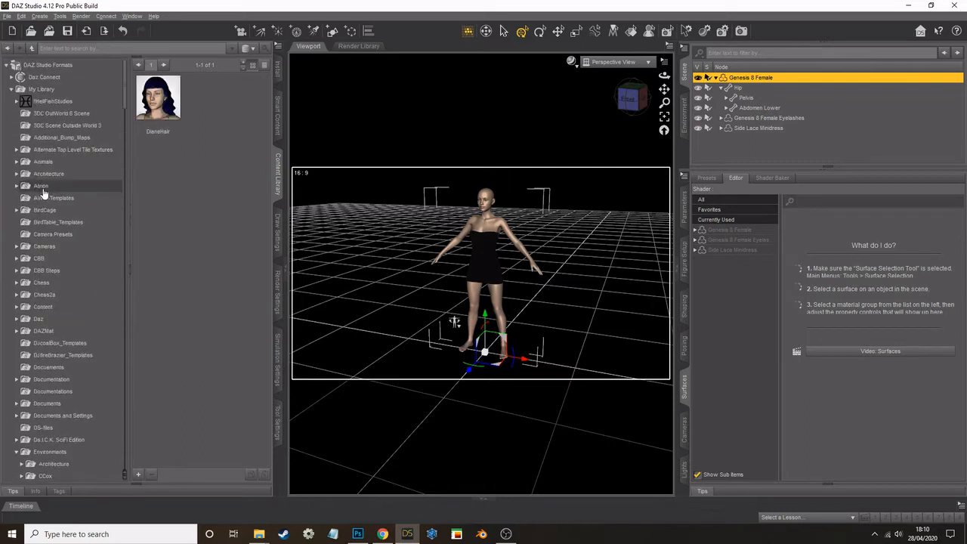
{"action": "left_click", "coordinate": [11, 89]}
{"action": "scroll", "coordinate": [67, 417], "scroll_direction": "down", "scroll_amount": 5}
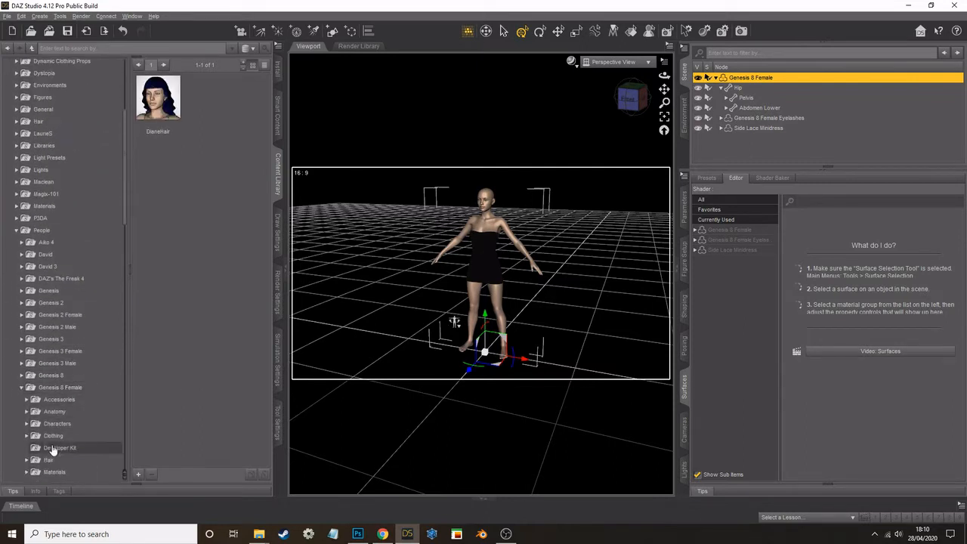
{"action": "left_click", "coordinate": [28, 460]}
{"action": "scroll", "coordinate": [46, 438], "scroll_direction": "down", "scroll_amount": 2}
{"action": "left_click", "coordinate": [42, 368]}
{"action": "left_click", "coordinate": [38, 381]}
{"action": "left_click", "coordinate": [31, 379]}
{"action": "left_click", "coordinate": [47, 391]}
{"action": "scroll", "coordinate": [44, 332], "scroll_direction": "down", "scroll_amount": 2}
{"action": "left_click", "coordinate": [70, 335]}
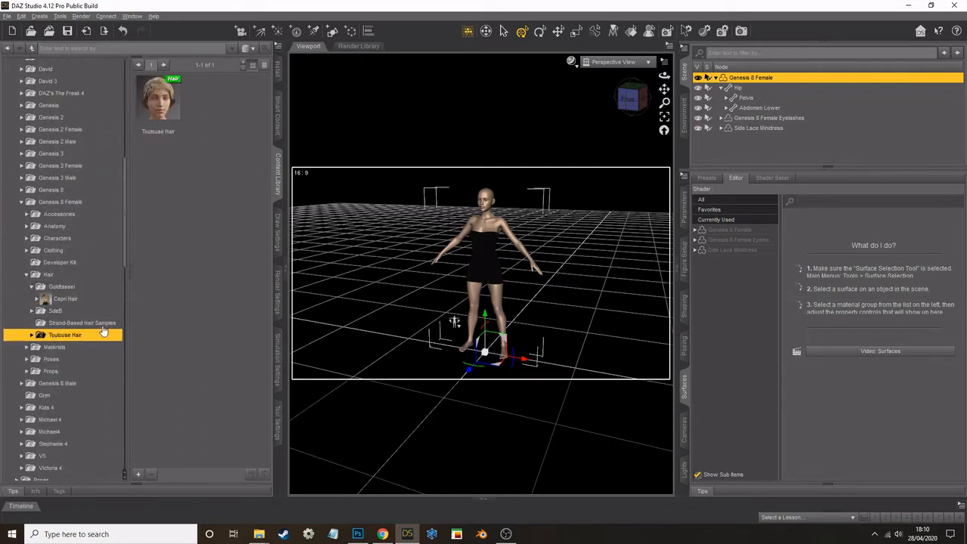
{"action": "double_click", "coordinate": [159, 98]}
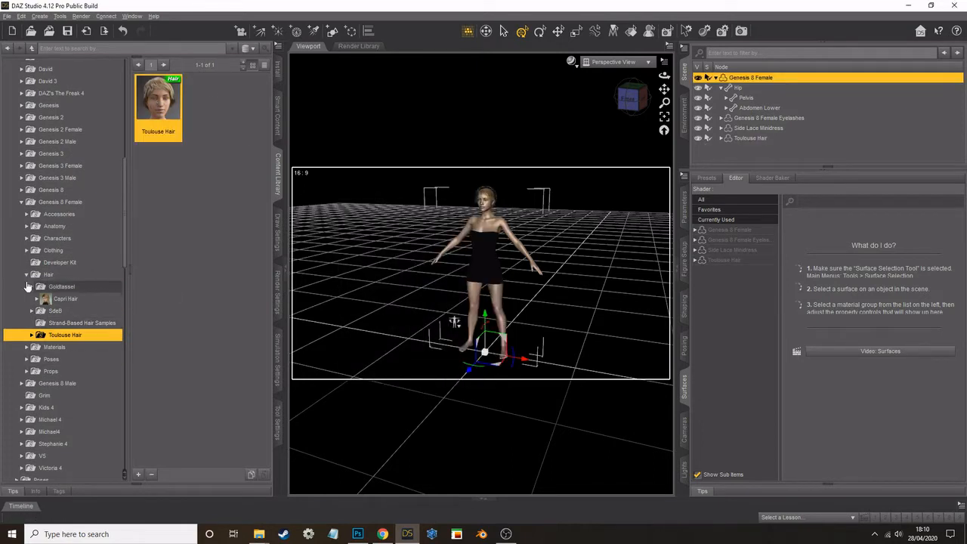
Examine the Genesis 8 Female clothing in My DAZ 3D Library for shoes, including Retro Romper, Rocker Outfit and Shadow Thief.
{"action": "left_click", "coordinate": [27, 251]}
{"action": "left_click", "coordinate": [31, 263]}
{"action": "left_click", "coordinate": [31, 275]}
{"action": "left_click", "coordinate": [32, 300]}
{"action": "left_click", "coordinate": [57, 299]}
{"action": "left_click", "coordinate": [61, 312]}
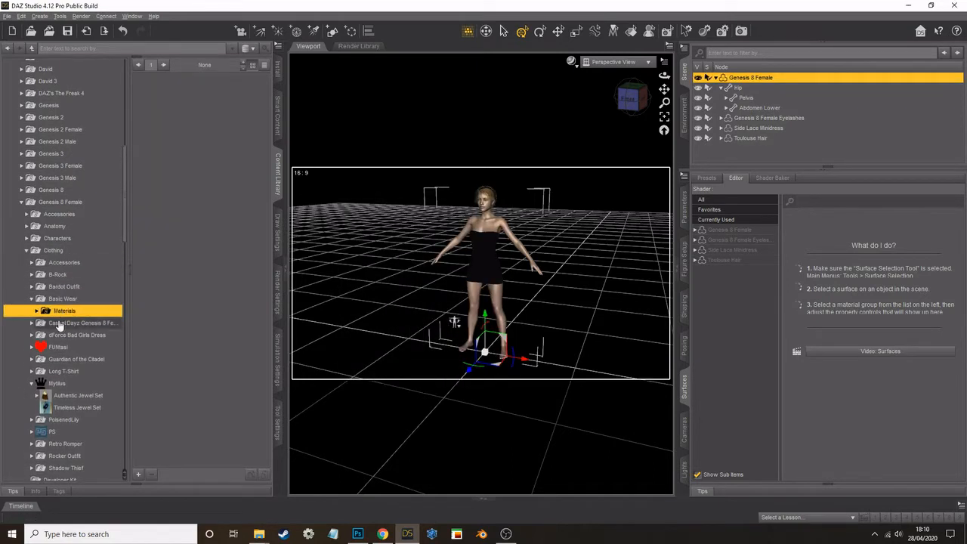
{"action": "left_click", "coordinate": [63, 371]}
{"action": "scroll", "coordinate": [60, 362], "scroll_direction": "down", "scroll_amount": 5}
{"action": "left_click", "coordinate": [53, 259]}
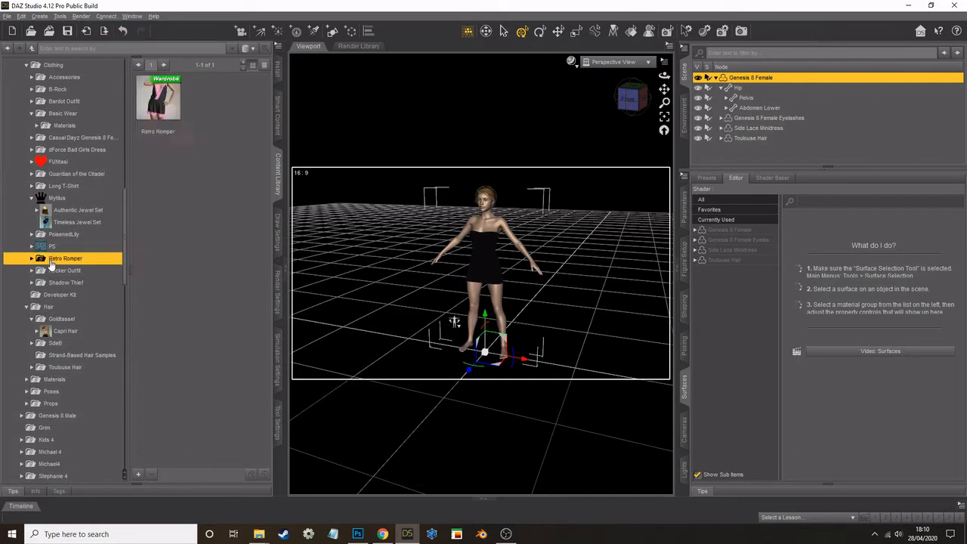
{"action": "left_click", "coordinate": [43, 271]}
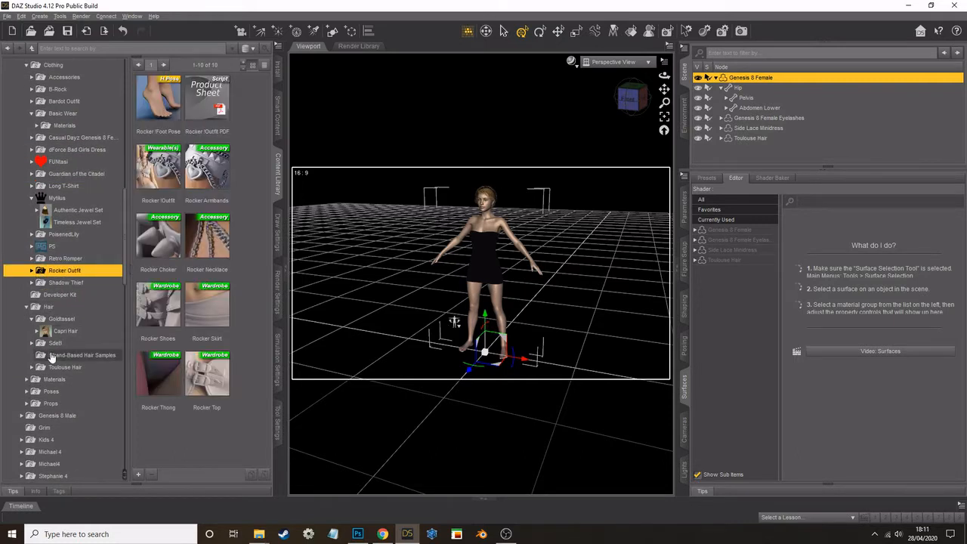
{"action": "left_click", "coordinate": [60, 283]}
Check the FUNtasi NEO footwear and put the Bardot Sandals from the Bardot Outfit on the figure.
{"action": "left_click", "coordinate": [31, 162]}
{"action": "left_click", "coordinate": [58, 173]}
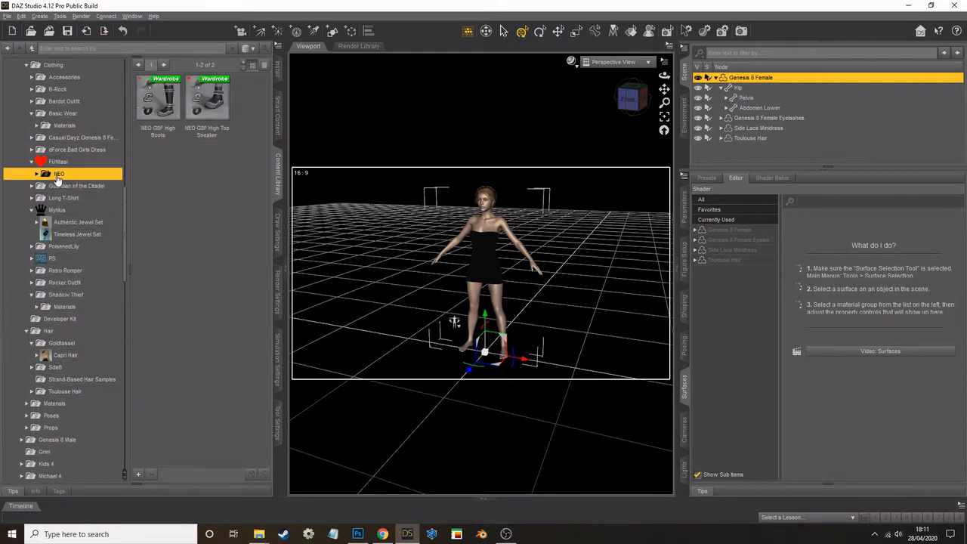
{"action": "scroll", "coordinate": [58, 181], "scroll_direction": "up", "scroll_amount": 3}
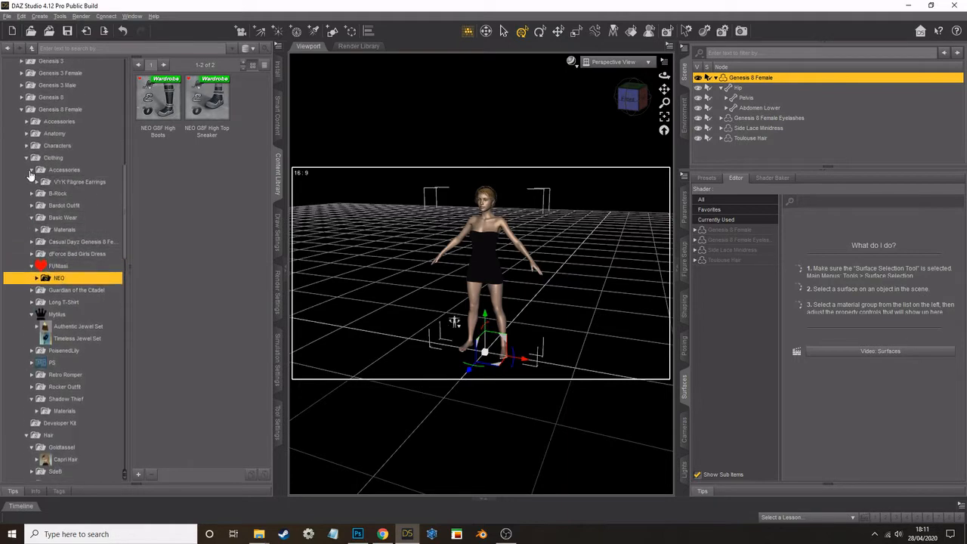
{"action": "left_click", "coordinate": [54, 195]}
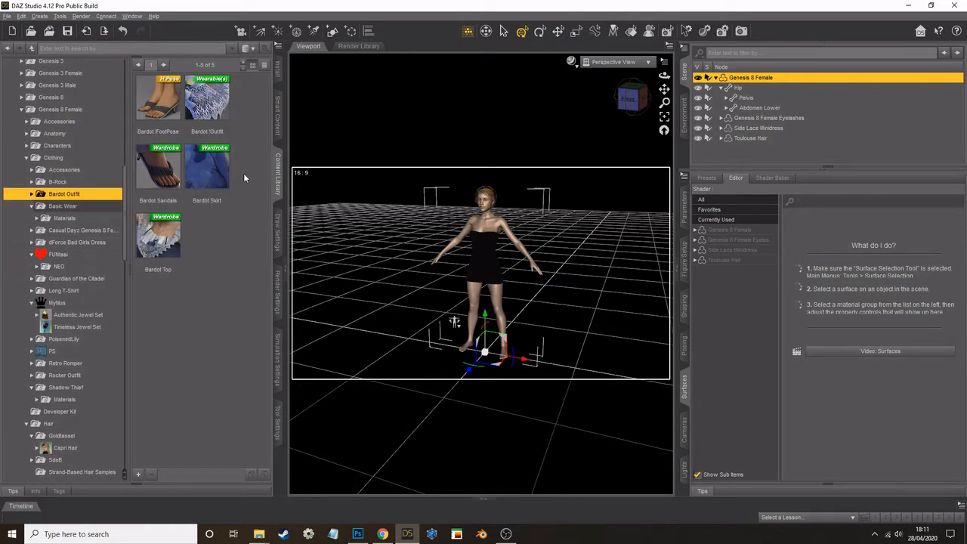
{"action": "double_click", "coordinate": [160, 164]}
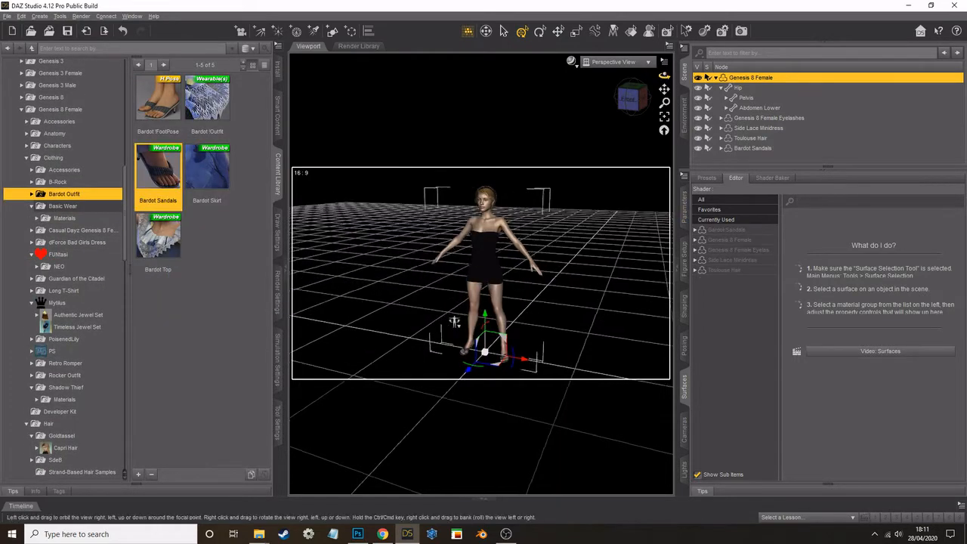
Frame the figure's upper body on the upper chest and open the shaping controls of Genesis 8 Female.
{"action": "middle_click_drag", "start_coordinate": [455, 328], "coordinate": [587, 149]}
{"action": "left_click", "coordinate": [485, 229]}
{"action": "key", "text": "ctrl+f"}
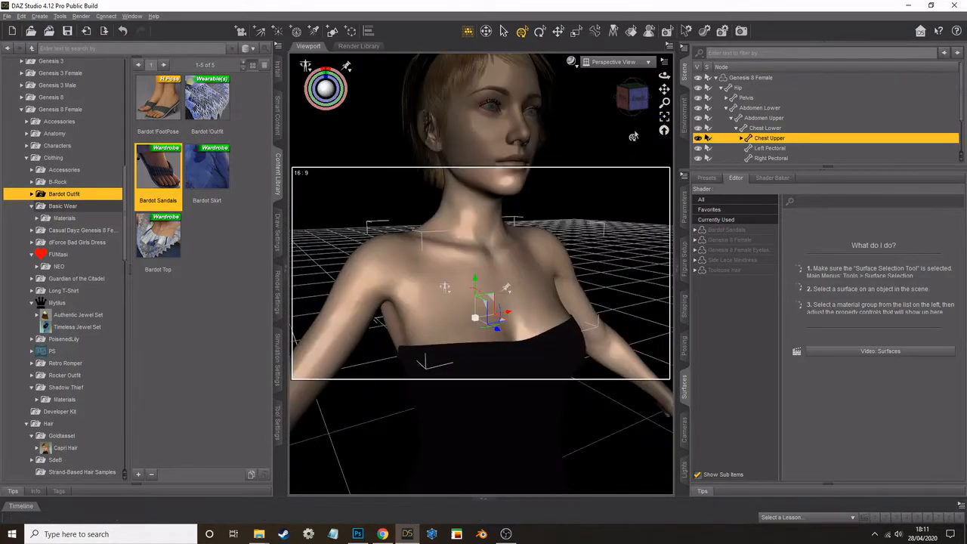
{"action": "scroll", "coordinate": [485, 242], "scroll_direction": "down", "scroll_amount": 5}
{"action": "left_click", "coordinate": [685, 304]}
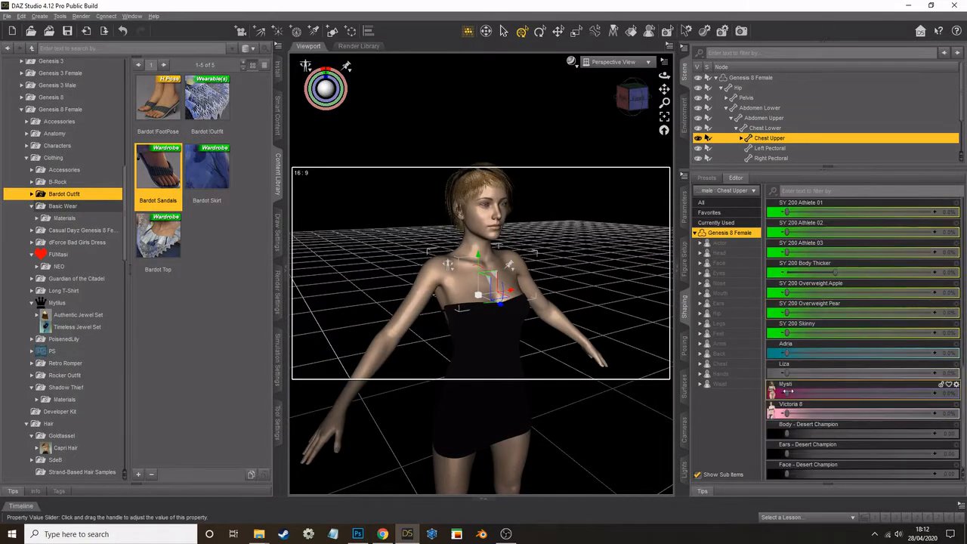
Try the SY 200 Athlete 01 and SY 200 Athlete 02 body morphs on the figure.
{"action": "scroll", "coordinate": [816, 335], "scroll_direction": "down", "scroll_amount": 5}
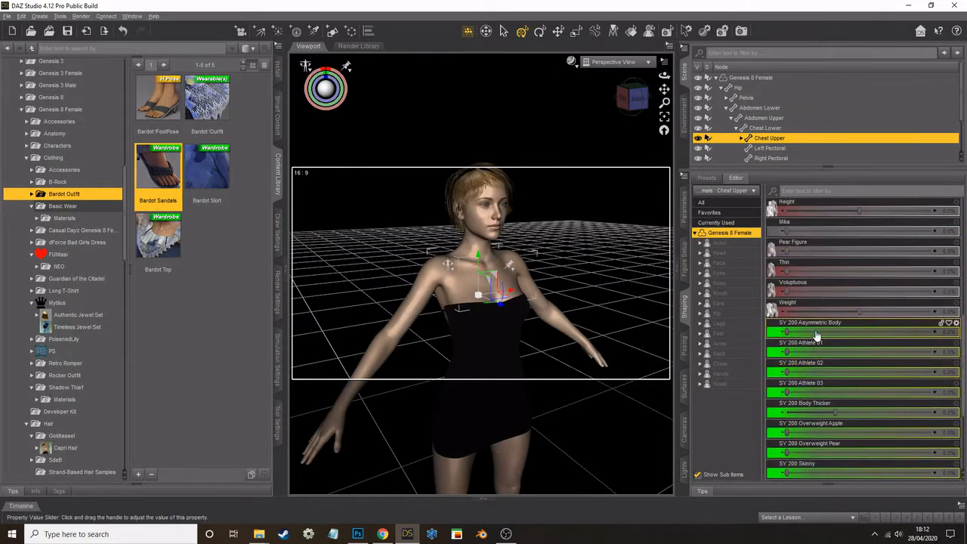
{"action": "left_click_drag", "start_coordinate": [810, 352], "coordinate": [781, 353]}
{"action": "mouse_move", "coordinate": [787, 372]}
{"action": "left_mouse_down"}
{"action": "mouse_move", "coordinate": [943, 352]}
{"action": "mouse_move", "coordinate": [782, 355]}
{"action": "left_mouse_up"}
Try the Victoria 8 Head and Adria Head morphs on the Genesis 8 Female's head.
{"action": "scroll", "coordinate": [789, 325], "scroll_direction": "up", "scroll_amount": 10}
{"action": "left_click", "coordinate": [719, 253]}
{"action": "scroll", "coordinate": [785, 371], "scroll_direction": "down", "scroll_amount": 15}
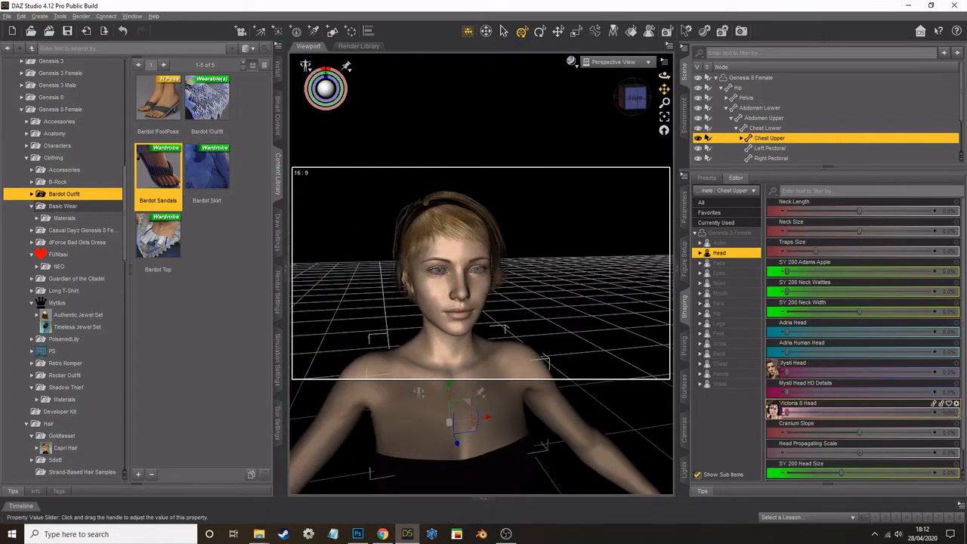
{"action": "left_click_drag", "start_coordinate": [786, 412], "coordinate": [754, 404]}
{"action": "scroll", "coordinate": [801, 428], "scroll_direction": "down", "scroll_amount": 1}
{"action": "left_click_drag", "start_coordinate": [787, 312], "coordinate": [820, 319]}
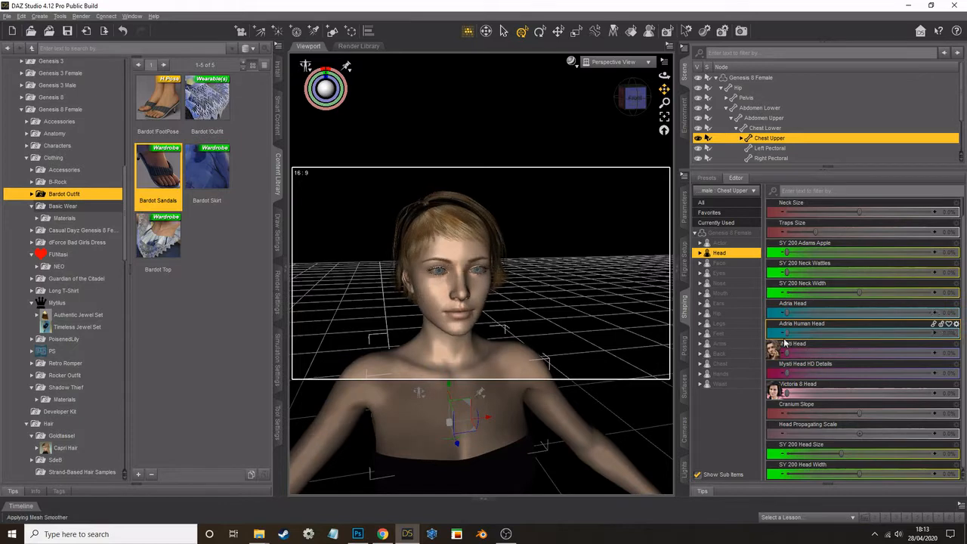
{"action": "scroll", "coordinate": [822, 390], "scroll_direction": "up", "scroll_amount": 1}
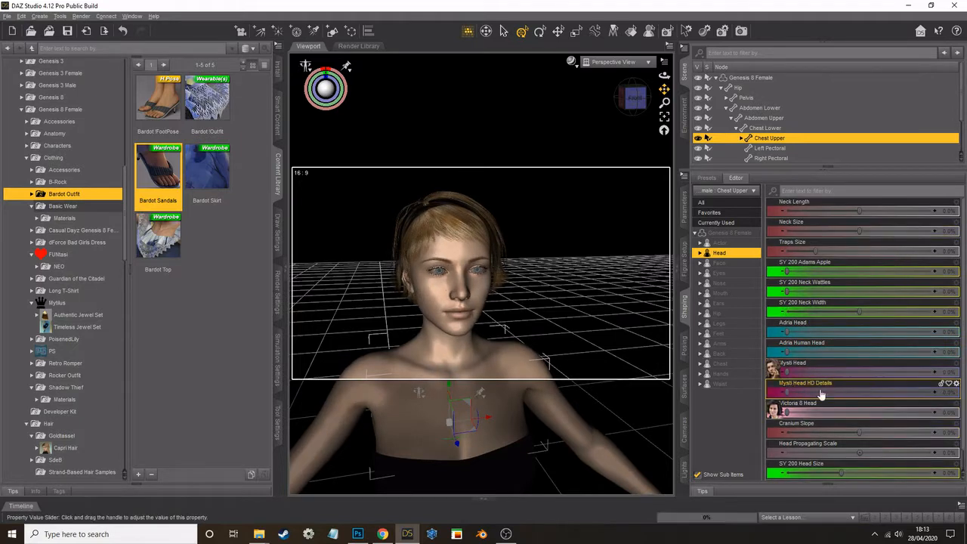
Preview the dressed Genesis 8 Female in NVIDIA Iray, at full length and close to the face.
{"action": "scroll", "coordinate": [594, 291], "scroll_direction": "down", "scroll_amount": 10}
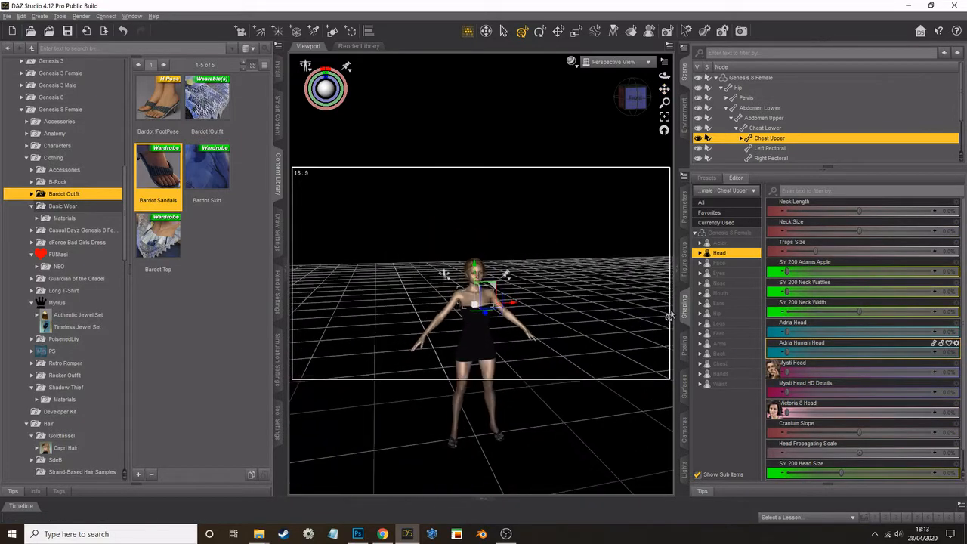
{"action": "mouse_move", "coordinate": [664, 76]}
{"action": "left_mouse_down"}
{"action": "mouse_move", "coordinate": [718, 70]}
{"action": "mouse_move", "coordinate": [666, 72]}
{"action": "left_mouse_up"}
{"action": "left_click", "coordinate": [572, 61]}
{"action": "left_click", "coordinate": [578, 184]}
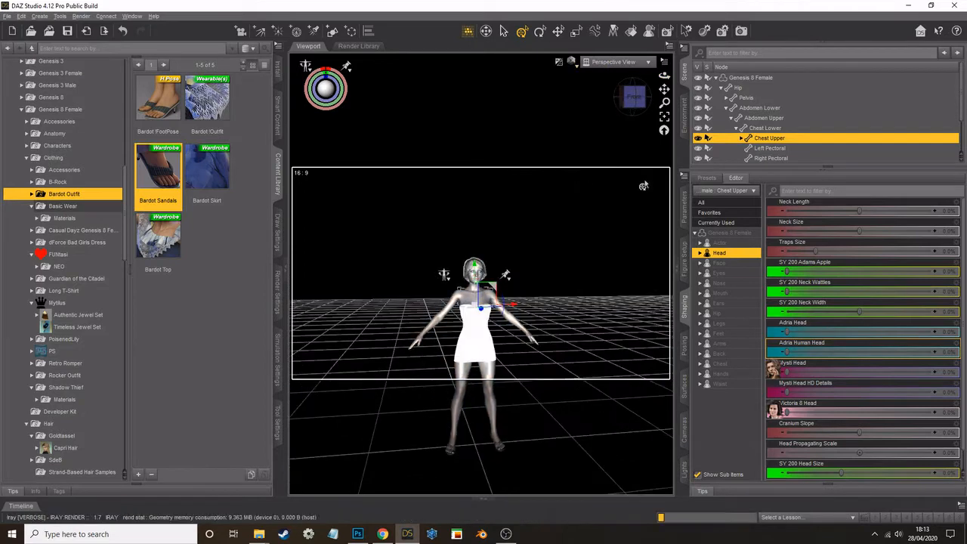
{"action": "scroll", "coordinate": [572, 235], "scroll_direction": "up", "scroll_amount": 10}
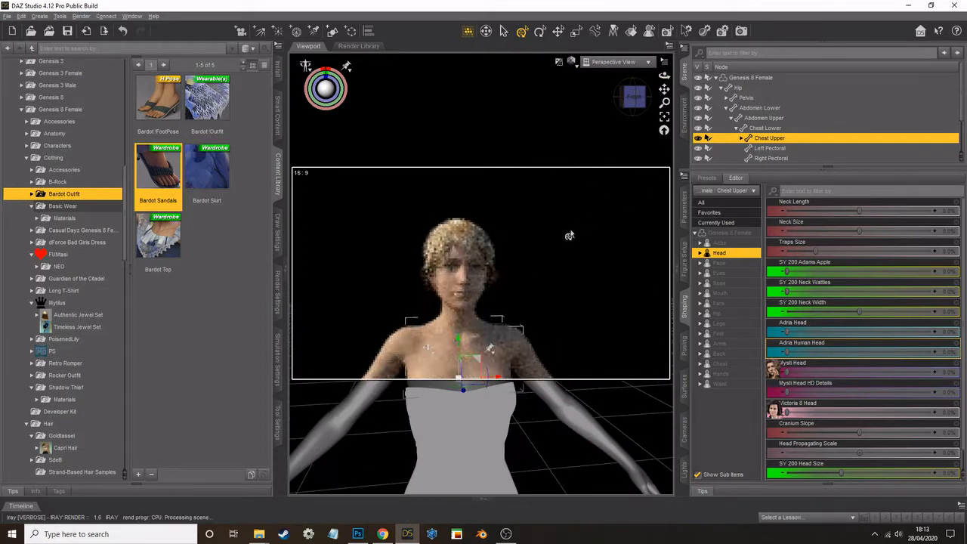
{"action": "scroll", "coordinate": [533, 193], "scroll_direction": "down", "scroll_amount": 10}
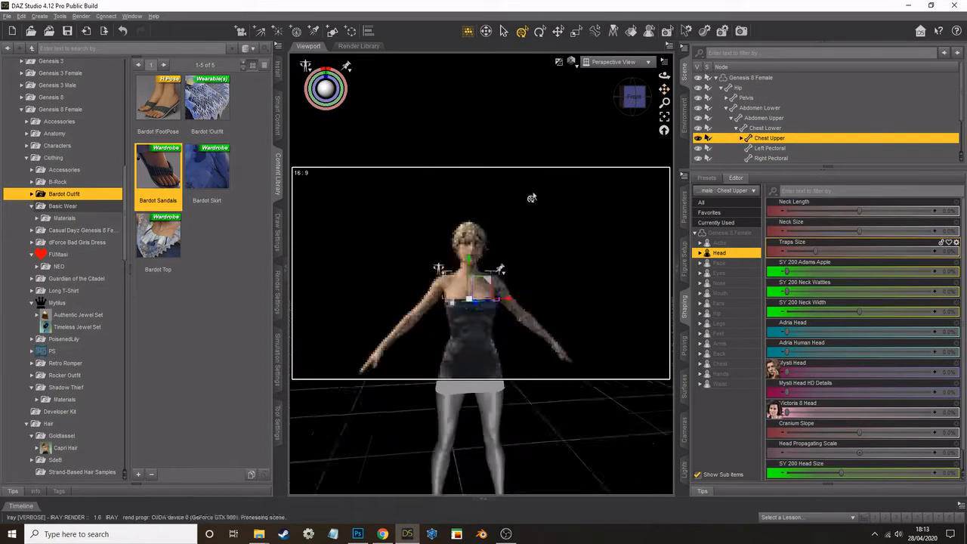
Move the Genesis 8 Female to one side and load the Genesis 8 Basic Male beside her.
{"action": "left_click", "coordinate": [479, 281]}
{"action": "left_click_drag", "start_coordinate": [515, 436], "coordinate": [428, 424]}
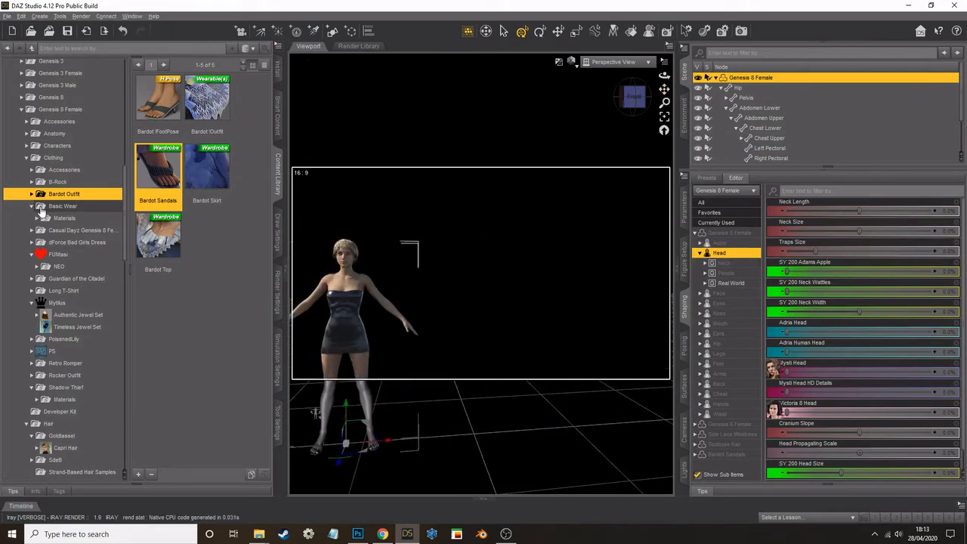
{"action": "left_click", "coordinate": [27, 158]}
{"action": "left_click", "coordinate": [21, 109]}
{"action": "double_click", "coordinate": [92, 122]}
{"action": "double_click", "coordinate": [166, 108]}
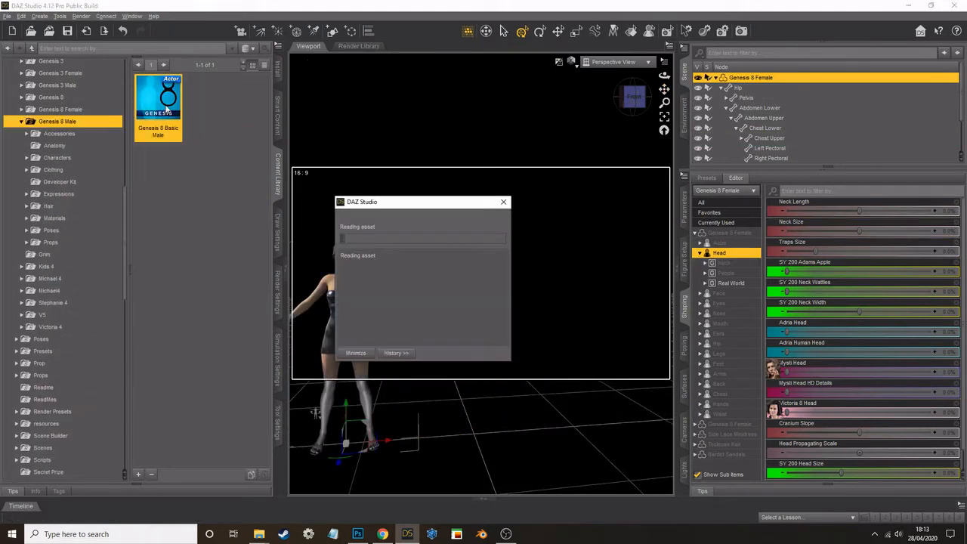
Return the viewport to Texture Shaded and put the Armani Hair on the Genesis 8 Male.
{"action": "left_click", "coordinate": [572, 62]}
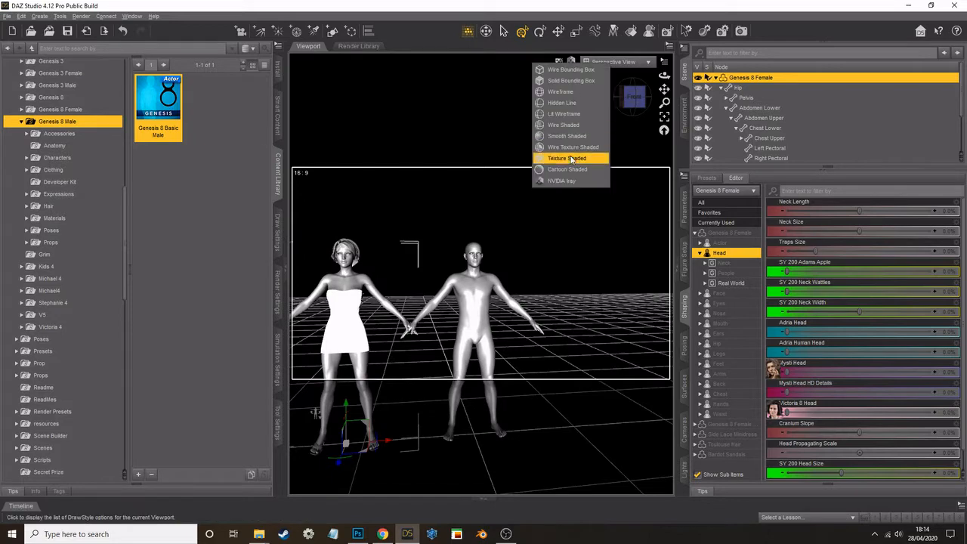
{"action": "left_click", "coordinate": [567, 158]}
{"action": "left_click", "coordinate": [27, 206]}
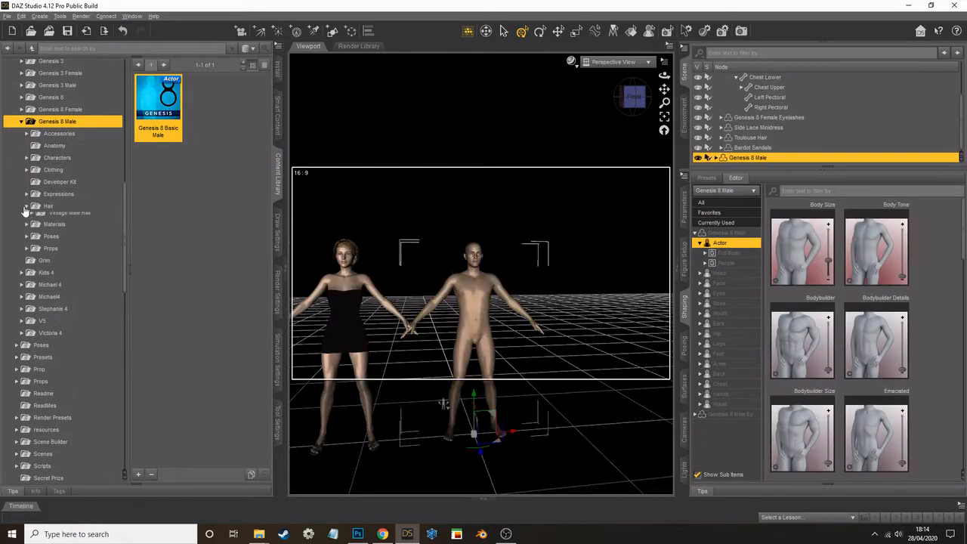
{"action": "left_click", "coordinate": [62, 217]}
{"action": "double_click", "coordinate": [158, 111]}
Examine the Genesis 8 male clothing in My Library, including the dForce_bigTshirt folder.
{"action": "left_click_drag", "start_coordinate": [126, 265], "coordinate": [121, 124]}
{"action": "left_click", "coordinate": [11, 89]}
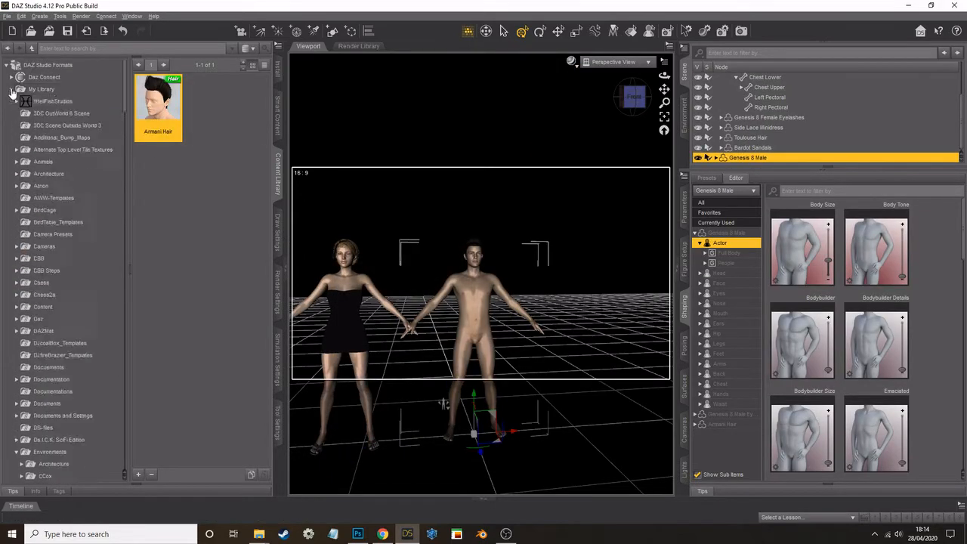
{"action": "scroll", "coordinate": [35, 222], "scroll_direction": "down", "scroll_amount": 15}
{"action": "left_click", "coordinate": [32, 383]}
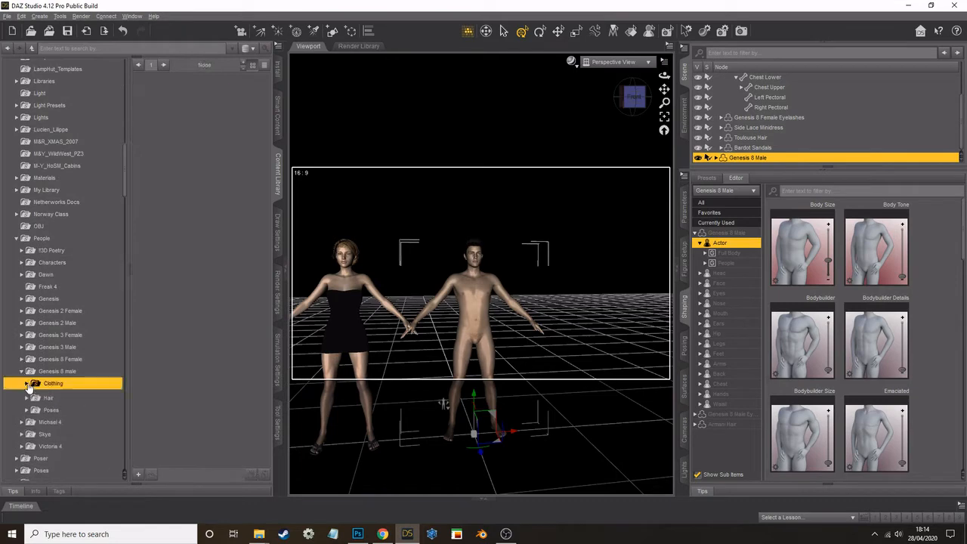
{"action": "scroll", "coordinate": [30, 389], "scroll_direction": "down", "scroll_amount": 3}
{"action": "left_click", "coordinate": [26, 291]}
{"action": "left_click", "coordinate": [36, 326]}
{"action": "left_click", "coordinate": [32, 315]}
{"action": "left_click", "coordinate": [39, 326]}
{"action": "left_click", "coordinate": [32, 303]}
{"action": "left_click", "coordinate": [62, 316]}
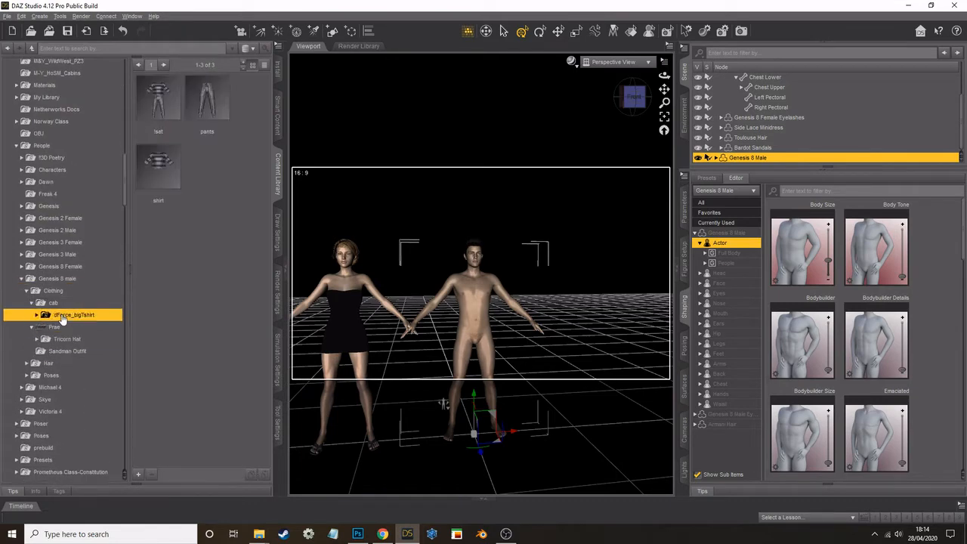
Put the Sandman Boots and Sandman Pants from the Sandman Outfit on the Genesis 8 Male.
{"action": "left_click", "coordinate": [67, 352]}
{"action": "left_click", "coordinate": [169, 175]}
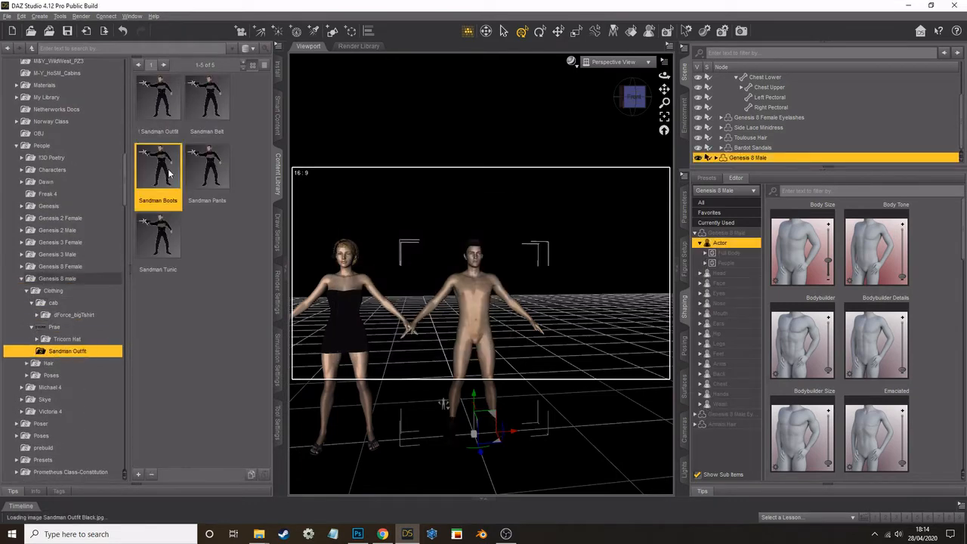
{"action": "double_click", "coordinate": [207, 172]}
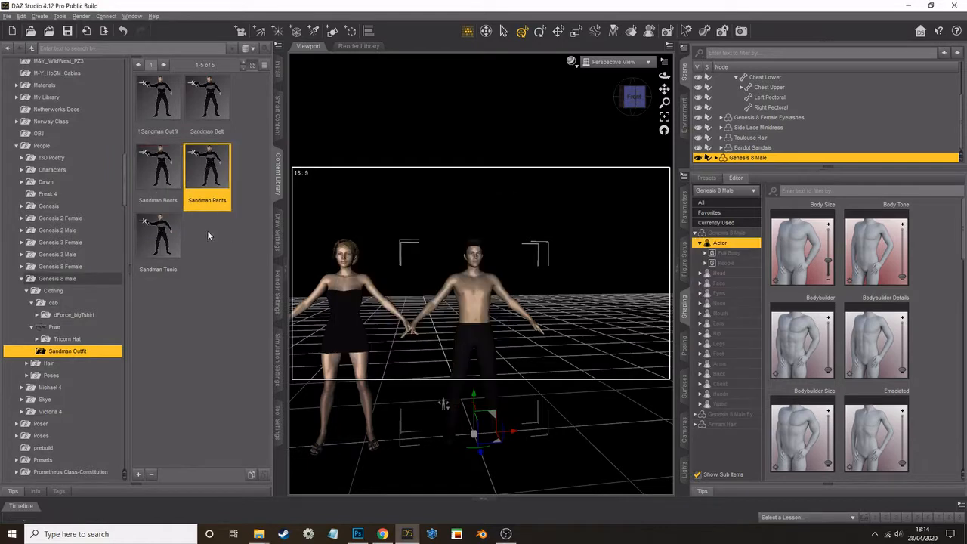
Put the Basic Wear T_Shirt from the Genesis 8 Male Basic Wear clothing on the male figure.
{"action": "scroll", "coordinate": [37, 217], "scroll_direction": "up", "scroll_amount": 9}
{"action": "left_click", "coordinate": [12, 90]}
{"action": "scroll", "coordinate": [54, 327], "scroll_direction": "down", "scroll_amount": 5}
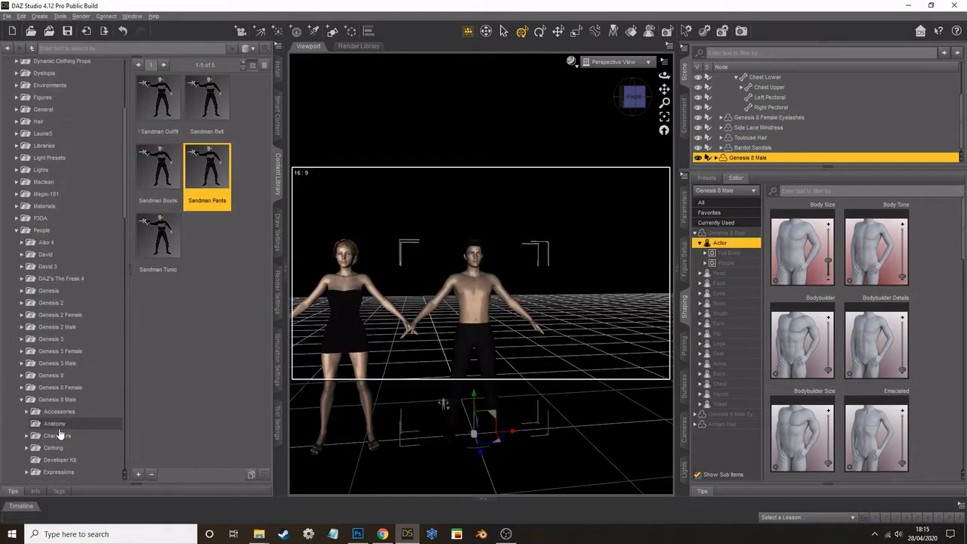
{"action": "left_click", "coordinate": [27, 447]}
{"action": "scroll", "coordinate": [73, 308], "scroll_direction": "down", "scroll_amount": 5}
{"action": "left_click", "coordinate": [63, 274]}
{"action": "double_click", "coordinate": [210, 240]}
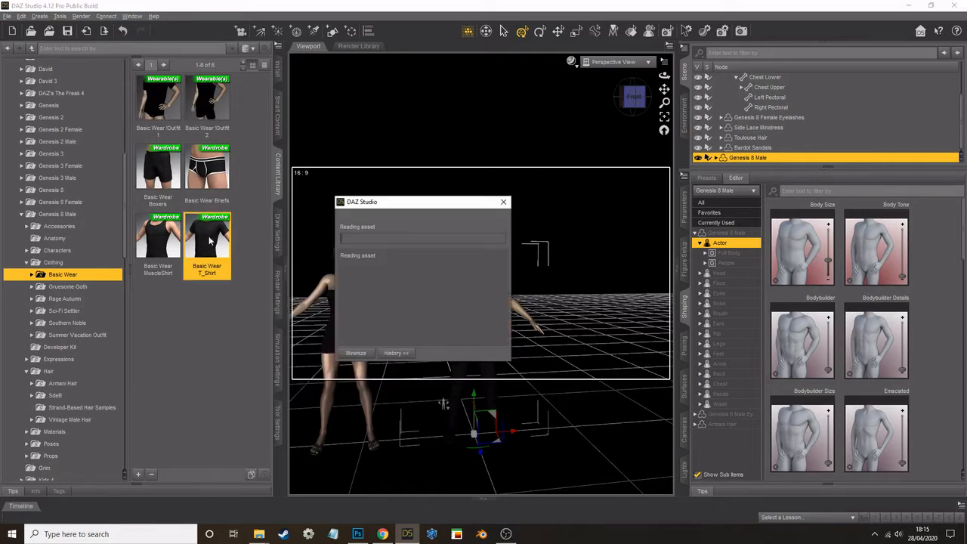
Expand the male figure's Basic Wear T_Shirt by setting its FBMExpandAll adjustment to about 52%.
{"action": "scroll", "coordinate": [508, 330], "scroll_direction": "up", "scroll_amount": 3}
{"action": "scroll", "coordinate": [508, 330], "scroll_direction": "up", "scroll_amount": 4}
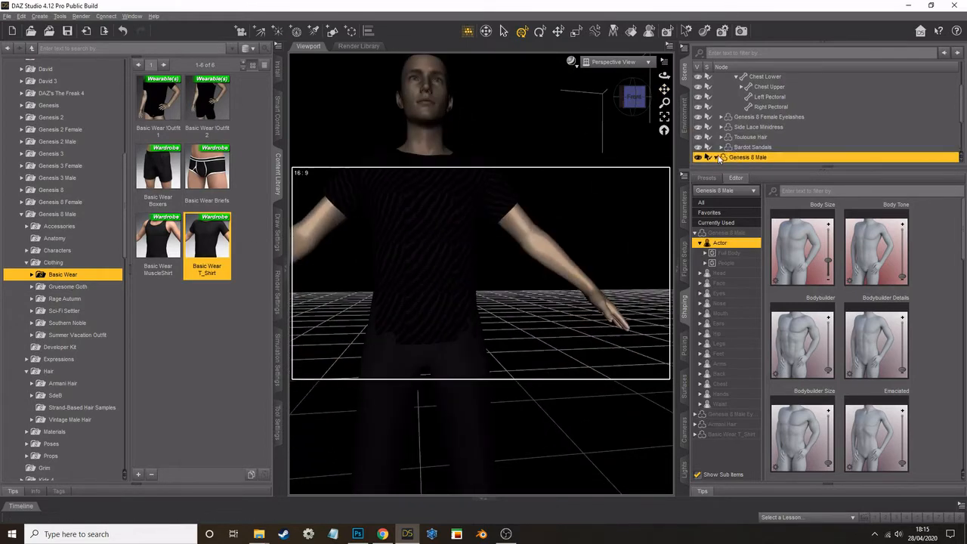
{"action": "left_click", "coordinate": [718, 157]}
{"action": "left_click", "coordinate": [755, 156]}
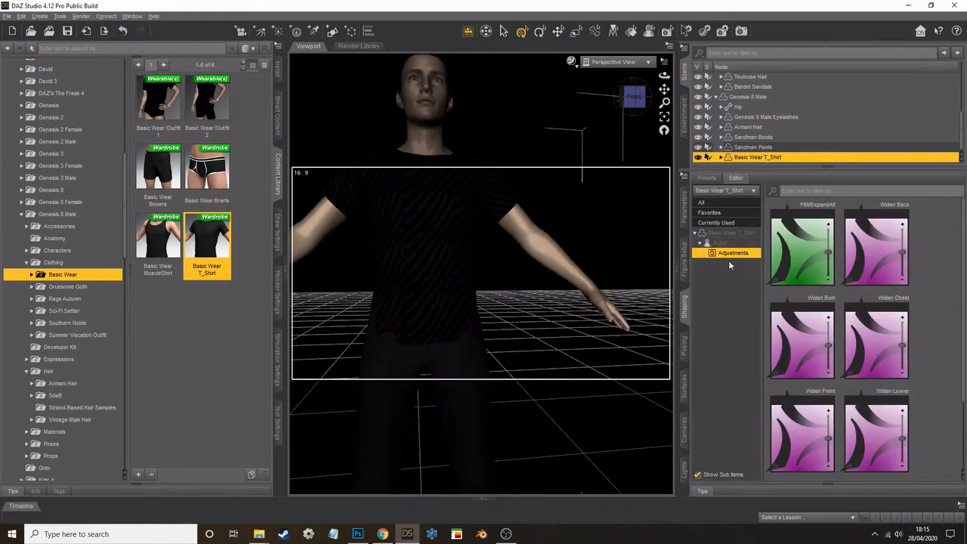
{"action": "scroll", "coordinate": [616, 290], "scroll_direction": "down", "scroll_amount": 2}
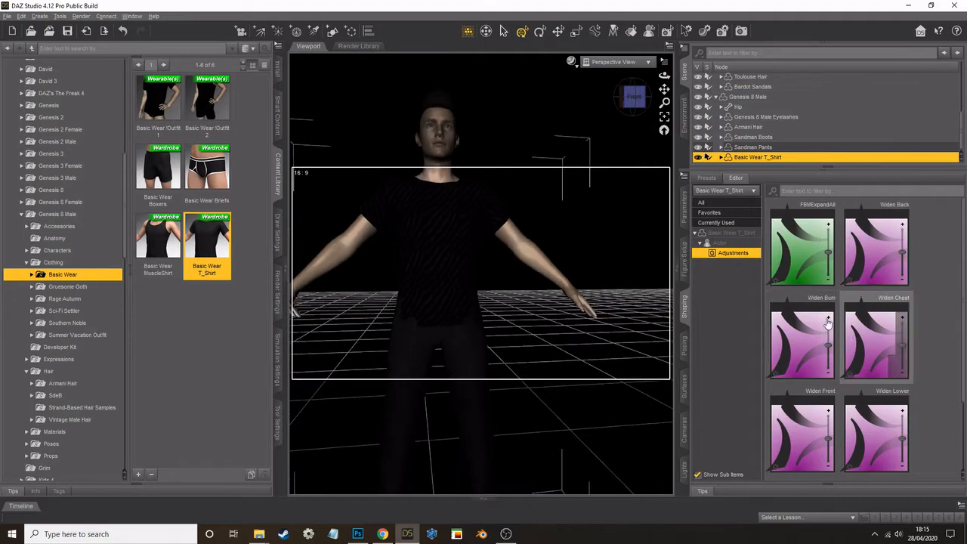
{"action": "left_click_drag", "start_coordinate": [828, 252], "coordinate": [827, 245]}
{"action": "left_click_drag", "start_coordinate": [664, 76], "coordinate": [633, 102]}
{"action": "left_click_drag", "start_coordinate": [420, 438], "coordinate": [653, 330]}
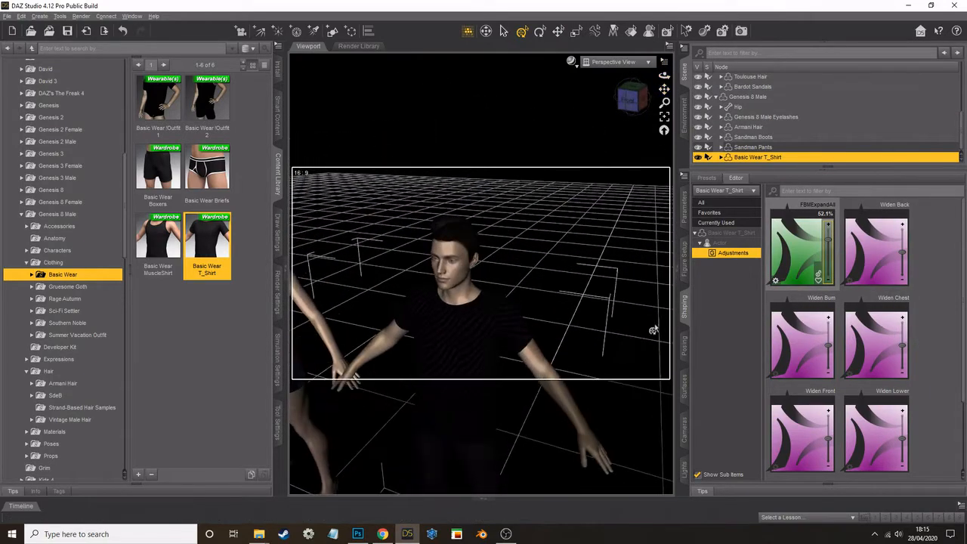
Increase the Genesis 8 Male's Thin body morph to about 91%.
{"action": "left_click", "coordinate": [461, 264]}
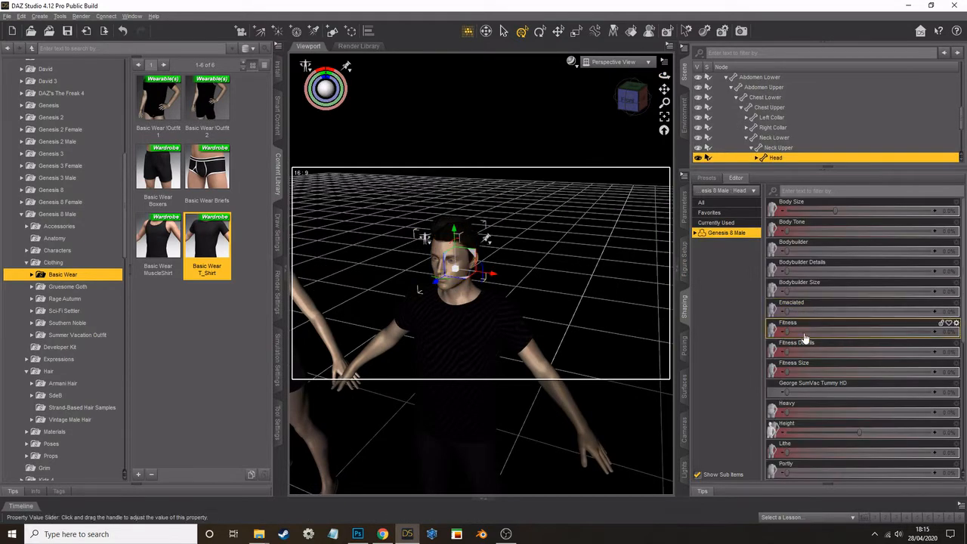
{"action": "scroll", "coordinate": [793, 401], "scroll_direction": "down", "scroll_amount": 3}
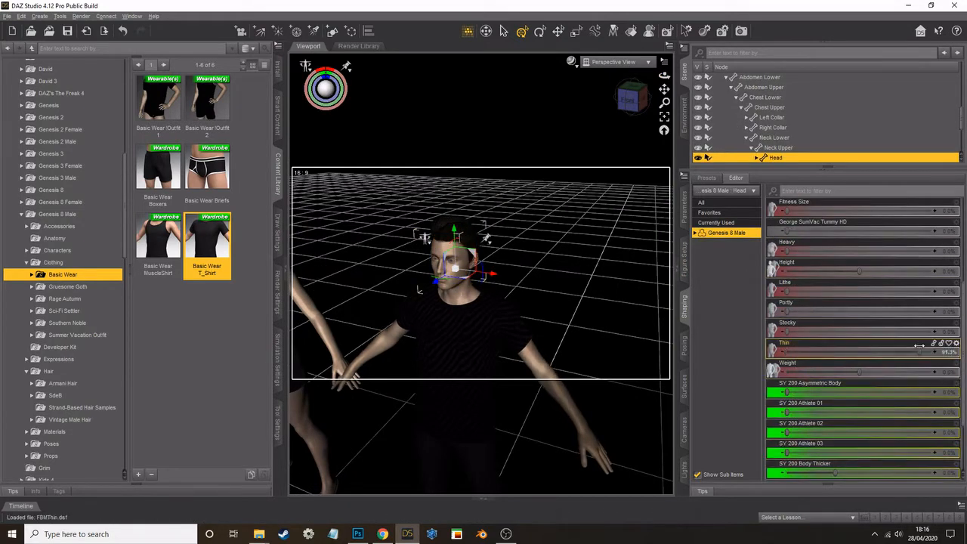
{"action": "left_click_drag", "start_coordinate": [532, 144], "coordinate": [566, 118]}
Check the Genesis 8 Male's Face, Actor and People shaping morphs.
{"action": "left_click", "coordinate": [696, 238]}
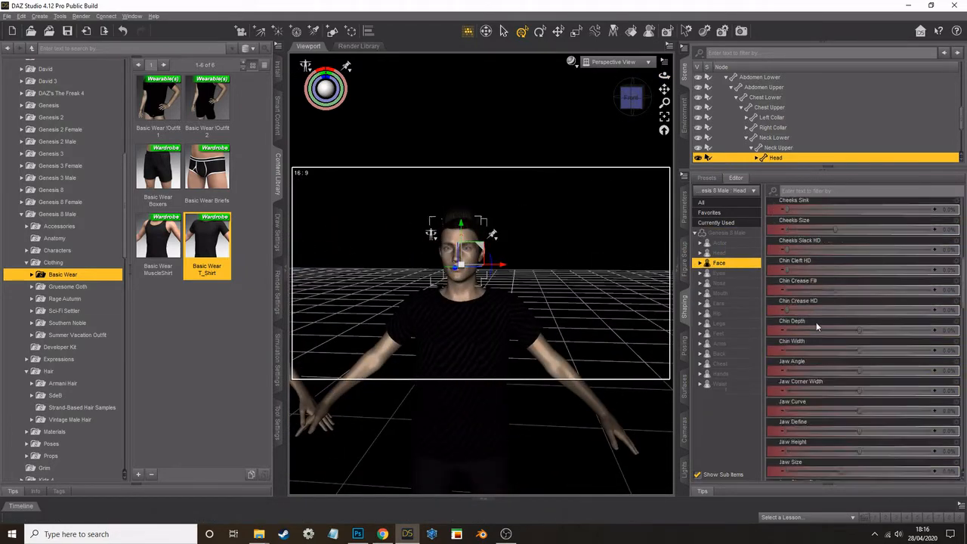
{"action": "left_click", "coordinate": [714, 243]}
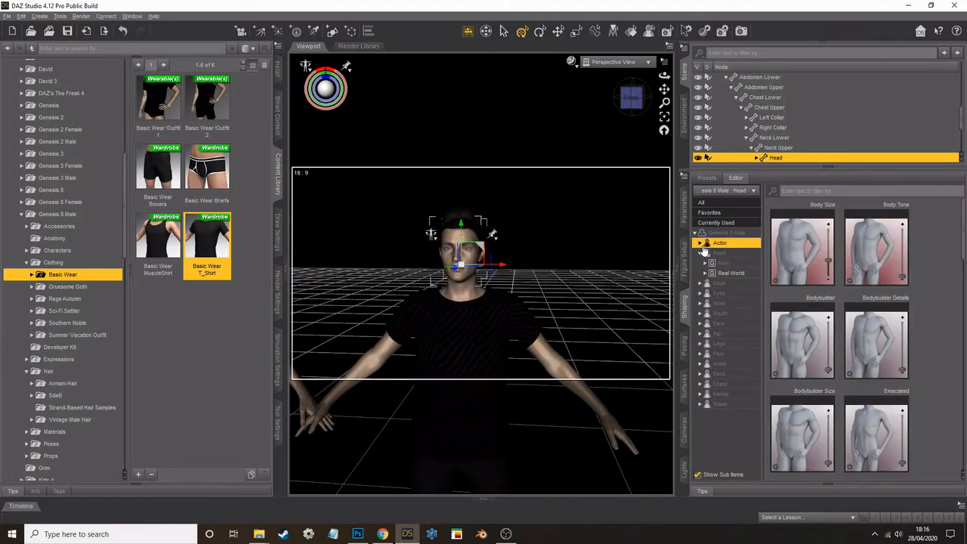
{"action": "left_click", "coordinate": [724, 263]}
{"action": "scroll", "coordinate": [642, 216], "scroll_direction": "down", "scroll_amount": 3}
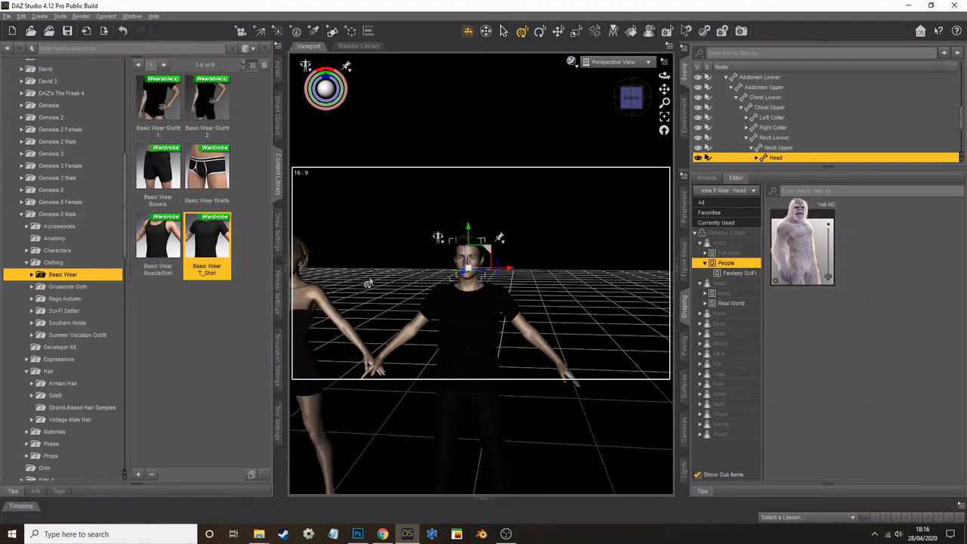
Merge the saved rural bus stop scene into the character scene and collapse the content library to enlarge the viewport.
{"action": "scroll", "coordinate": [368, 283], "scroll_direction": "down", "scroll_amount": 5}
{"action": "left_click", "coordinate": [6, 16]}
{"action": "left_click", "coordinate": [30, 63]}
{"action": "scroll", "coordinate": [151, 95], "scroll_direction": "down", "scroll_amount": 3}
{"action": "double_click", "coordinate": [131, 211]}
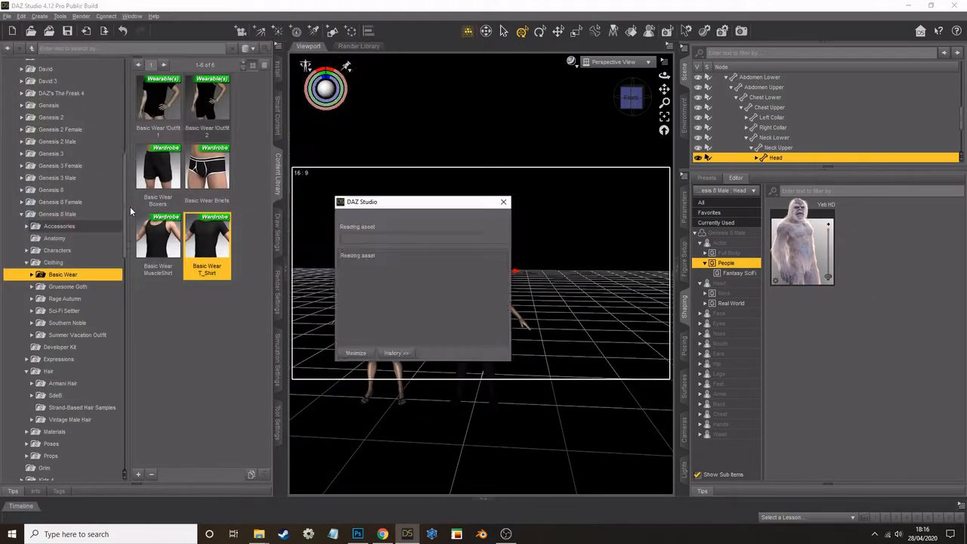
{"action": "left_click", "coordinate": [279, 175]}
{"action": "scroll", "coordinate": [280, 280], "scroll_direction": "down", "scroll_amount": 4}
{"action": "scroll", "coordinate": [729, 108], "scroll_direction": "up", "scroll_amount": 5}
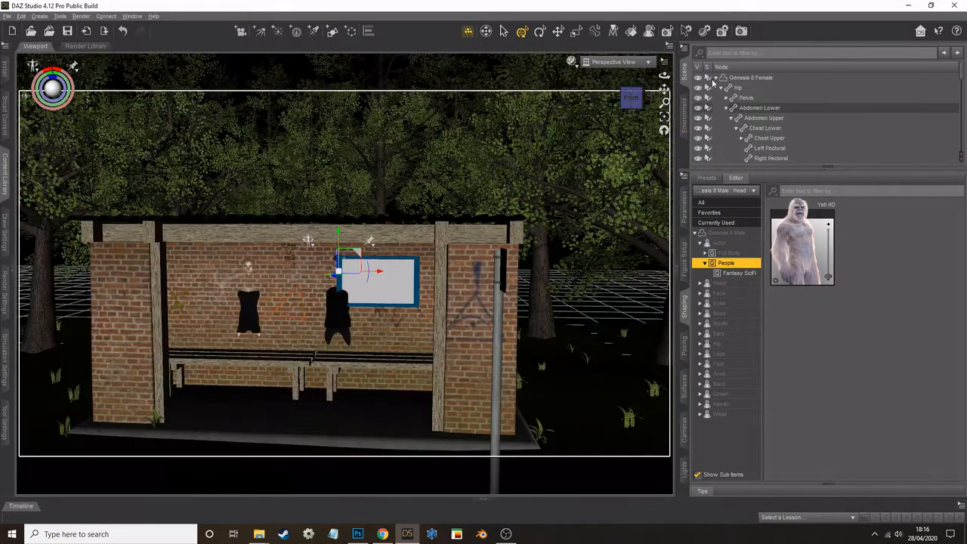
Move the Genesis 8 Female out in front of the bus shelter's left end and turn her sideways toward it.
{"action": "left_click", "coordinate": [744, 78]}
{"action": "left_click_drag", "start_coordinate": [240, 405], "coordinate": [183, 467]}
{"action": "scroll", "coordinate": [350, 369], "scroll_direction": "down", "scroll_amount": 4}
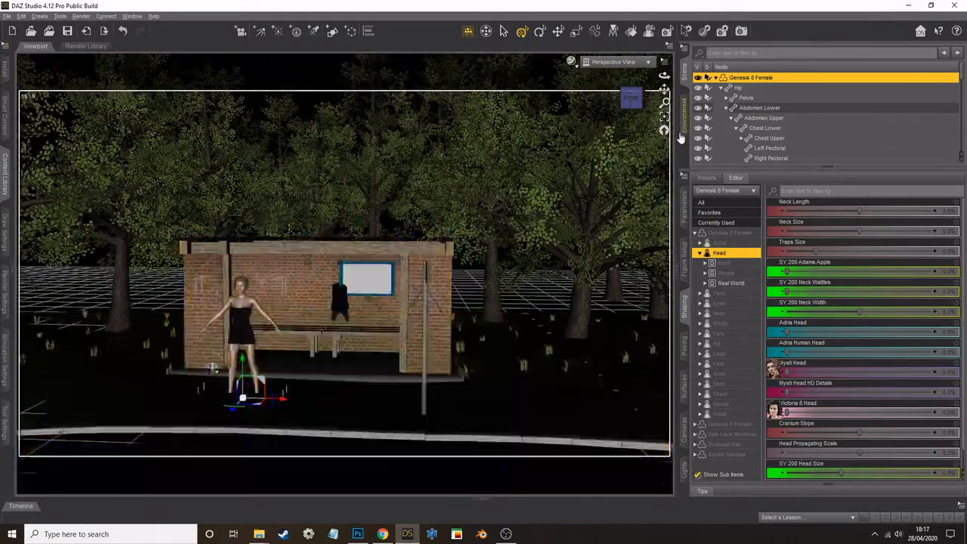
{"action": "left_click_drag", "start_coordinate": [679, 139], "coordinate": [224, 330]}
Move the Genesis 8 Male out of the shelter's back wall to stand in front of the bench.
{"action": "left_click_drag", "start_coordinate": [664, 75], "coordinate": [729, 45]}
{"action": "left_click", "coordinate": [401, 285]}
{"action": "left_click_drag", "start_coordinate": [400, 349], "coordinate": [393, 365]}
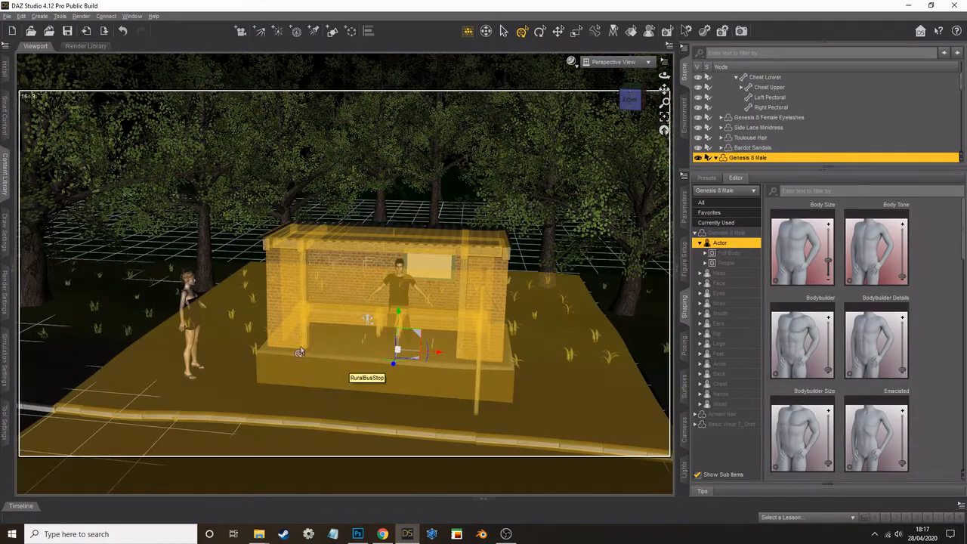
Apply the Base Pose Sitting C preset from the male sitting poses to the Genesis 8 Male.
{"action": "scroll", "coordinate": [408, 332], "scroll_direction": "up", "scroll_amount": 2}
{"action": "left_click", "coordinate": [684, 346]}
{"action": "left_click", "coordinate": [695, 213]}
{"action": "left_click", "coordinate": [699, 223]}
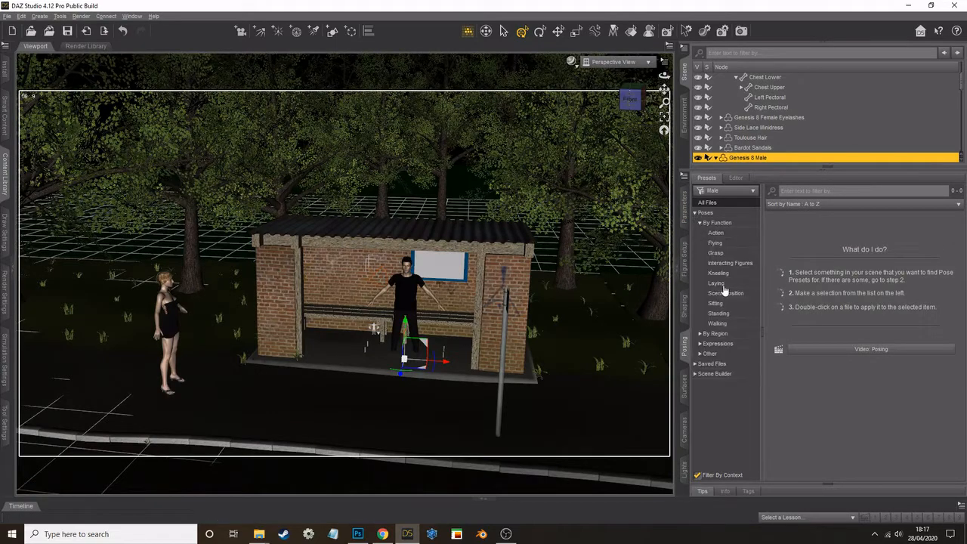
{"action": "left_click", "coordinate": [715, 303]}
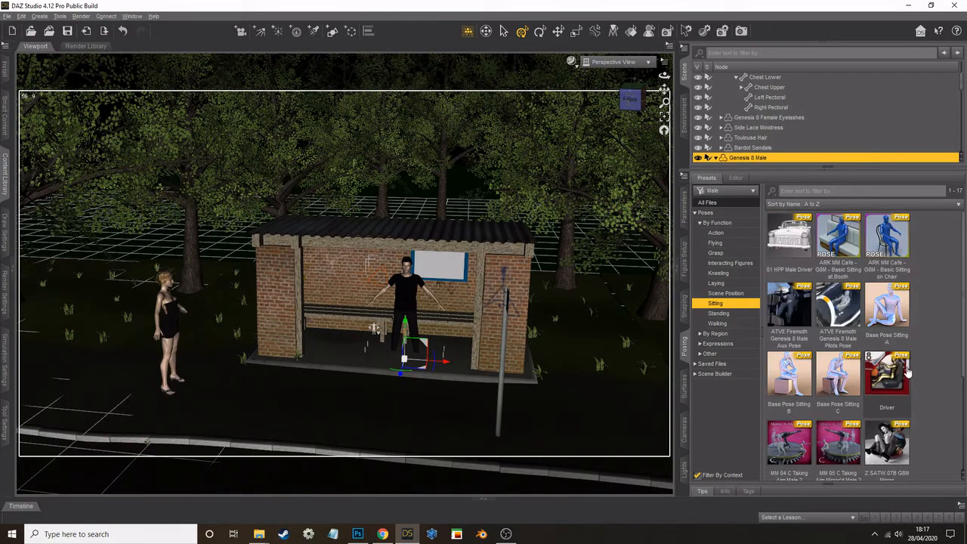
{"action": "double_click", "coordinate": [836, 375]}
Raise the Genesis 8 Male and move him back so that he sits on the shelter's bench.
{"action": "scroll", "coordinate": [581, 237], "scroll_direction": "up", "scroll_amount": 5}
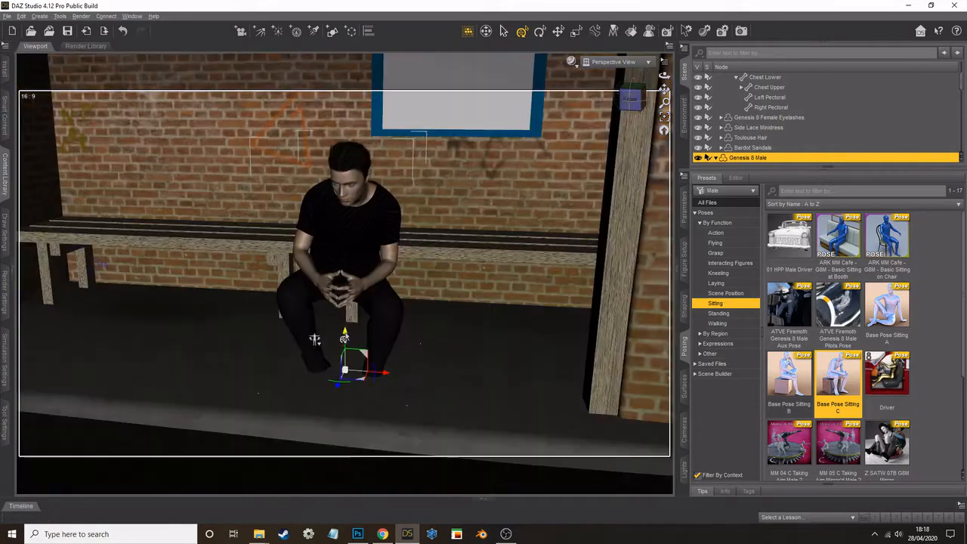
{"action": "left_click_drag", "start_coordinate": [345, 337], "coordinate": [345, 312]}
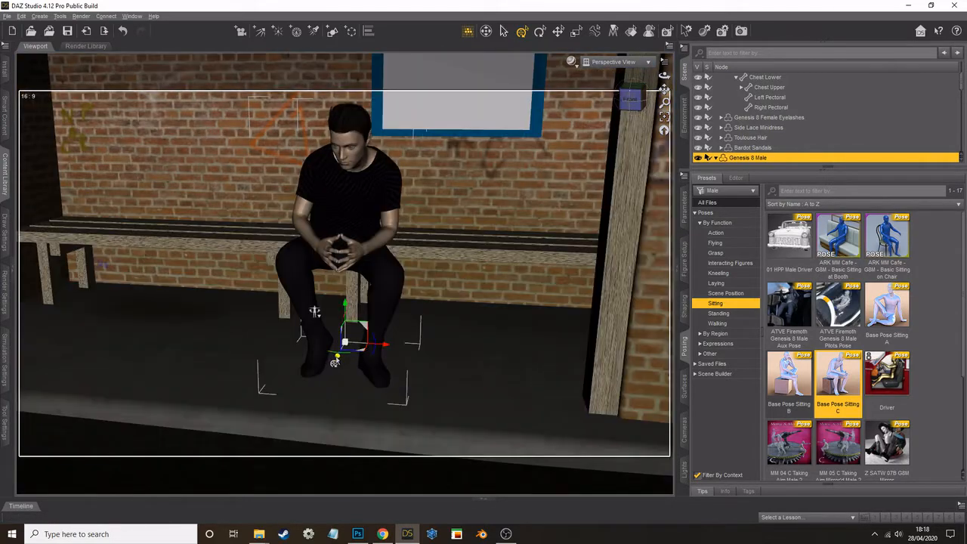
{"action": "left_click_drag", "start_coordinate": [336, 358], "coordinate": [361, 328]}
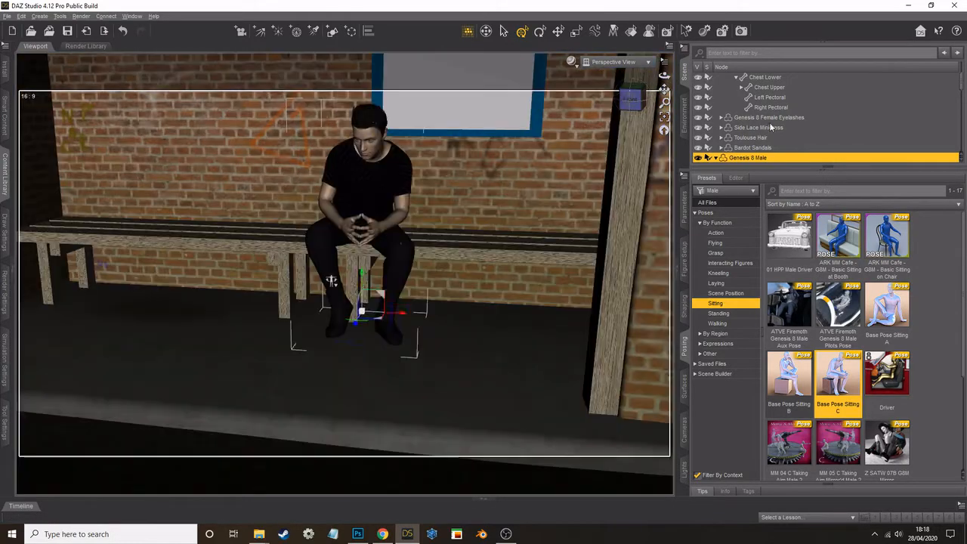
{"action": "scroll", "coordinate": [531, 308], "scroll_direction": "up", "scroll_amount": 8}
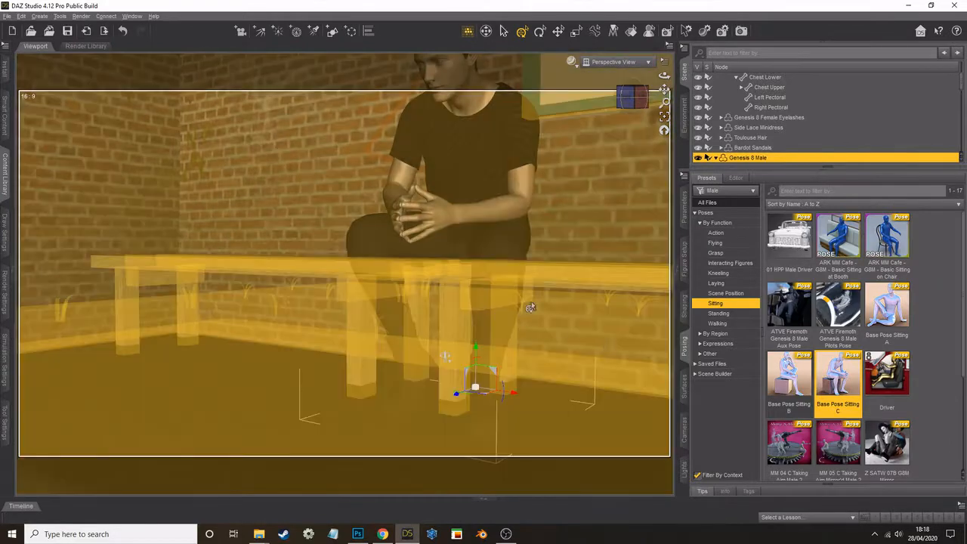
{"action": "scroll", "coordinate": [531, 308], "scroll_direction": "down", "scroll_amount": 4}
Frame the Genesis 8 Male's head and try Elios Mixable expressions such as Upset on his face.
{"action": "left_click", "coordinate": [443, 130]}
{"action": "left_click", "coordinate": [664, 116]}
{"action": "left_click_drag", "start_coordinate": [664, 75], "coordinate": [714, 53]}
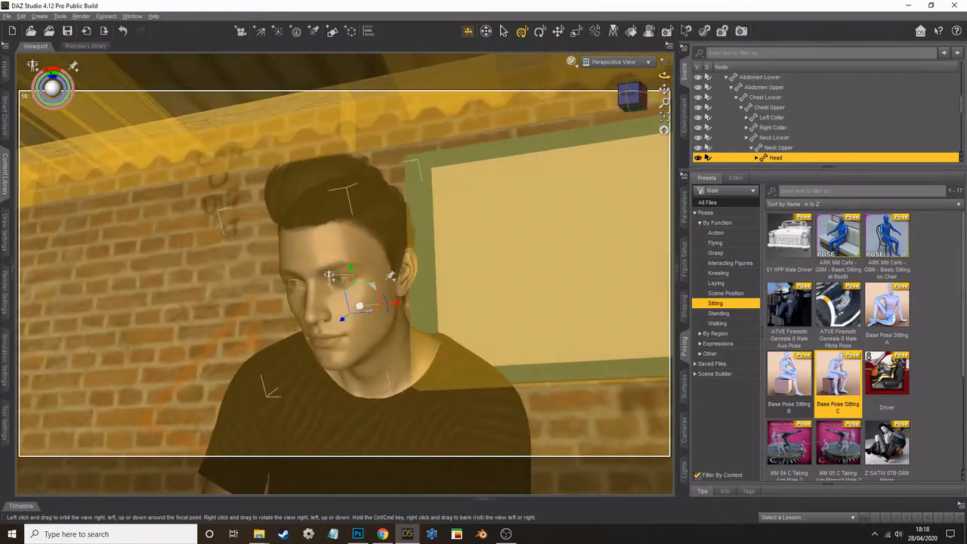
{"action": "left_click", "coordinate": [685, 211]}
{"action": "left_click", "coordinate": [704, 303]}
{"action": "left_click", "coordinate": [737, 333]}
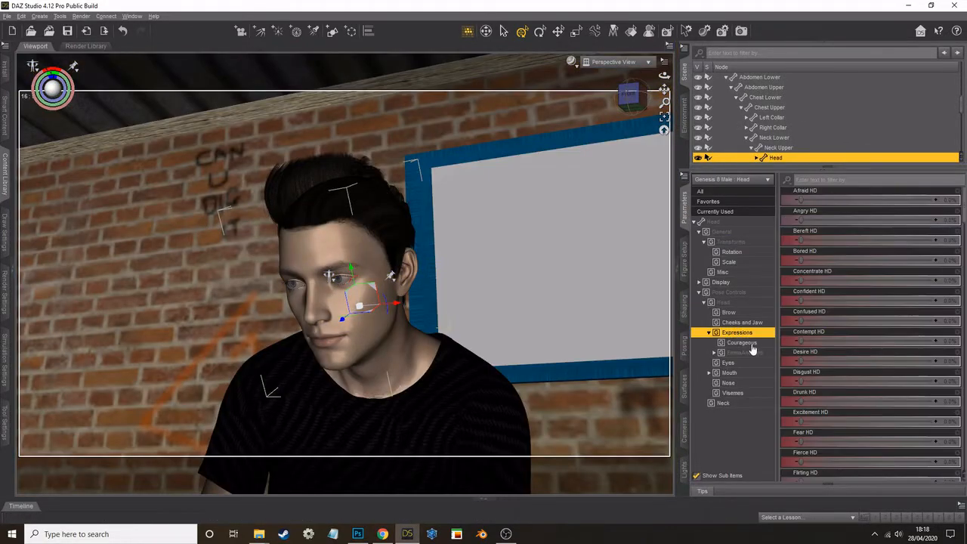
{"action": "left_click", "coordinate": [724, 353]}
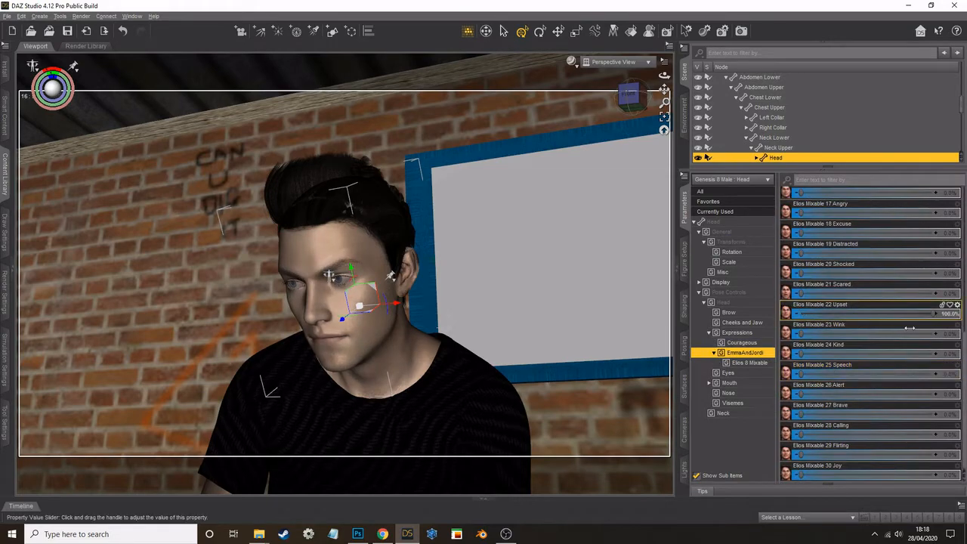
{"action": "left_click_drag", "start_coordinate": [909, 328], "coordinate": [799, 316]}
{"action": "left_click_drag", "start_coordinate": [802, 254], "coordinate": [816, 255]}
{"action": "scroll", "coordinate": [802, 317], "scroll_direction": "up", "scroll_amount": 7}
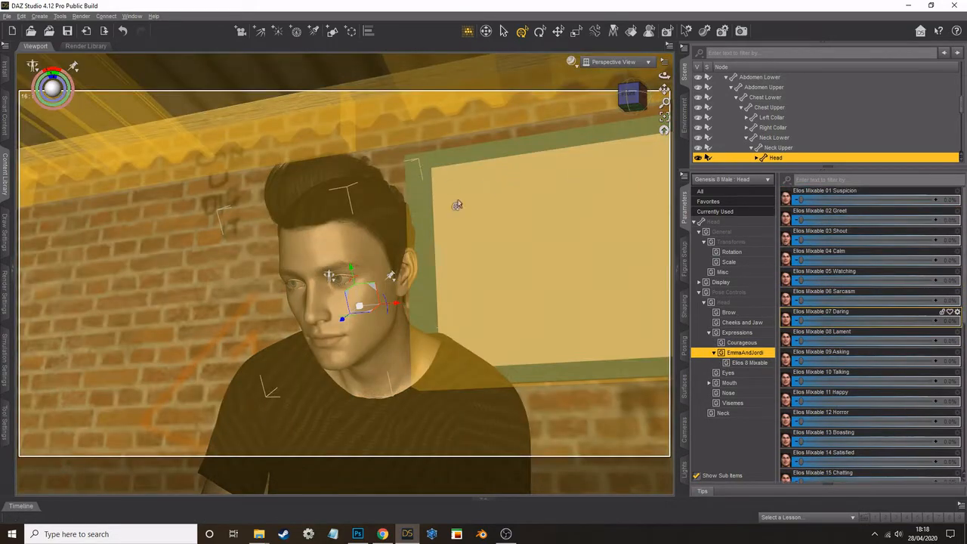
Open PowerPose and dock it beside the viewport with the other side panes.
{"action": "left_click", "coordinate": [132, 16]}
{"action": "mouse_move", "coordinate": [155, 27]}
{"action": "left_click", "coordinate": [253, 248]}
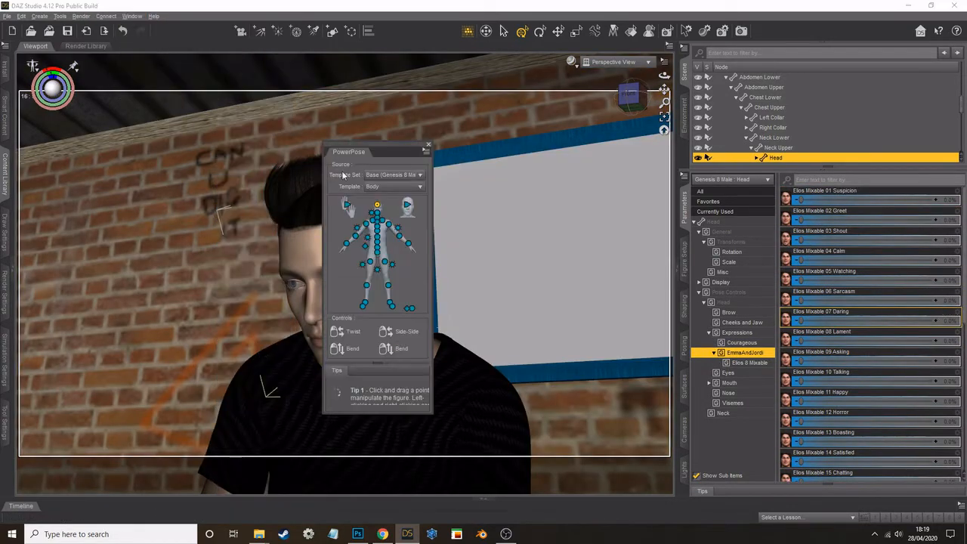
{"action": "left_click_drag", "start_coordinate": [349, 151], "coordinate": [533, 151]}
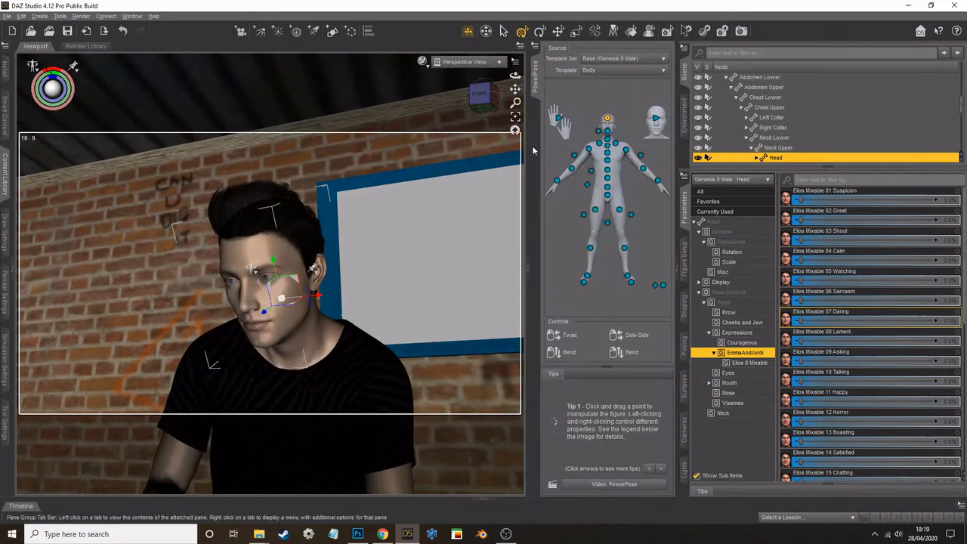
{"action": "left_click_drag", "start_coordinate": [688, 301], "coordinate": [686, 304]}
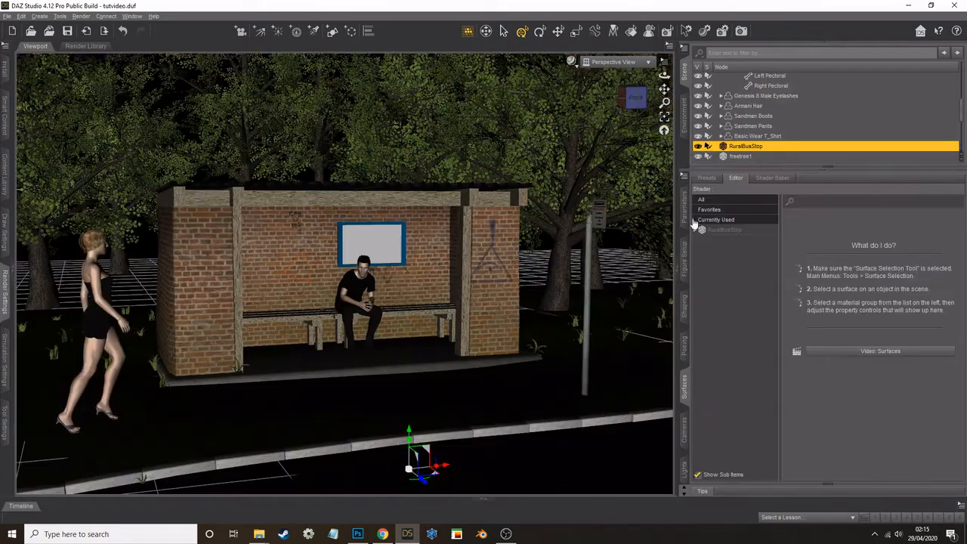
Frame the seated man closely, select the bricks surface of RuralBusStop and preview the viewport in Iray.
{"action": "scroll", "coordinate": [543, 236], "scroll_direction": "up", "scroll_amount": 8}
{"action": "scroll", "coordinate": [542, 236], "scroll_direction": "up", "scroll_amount": 5}
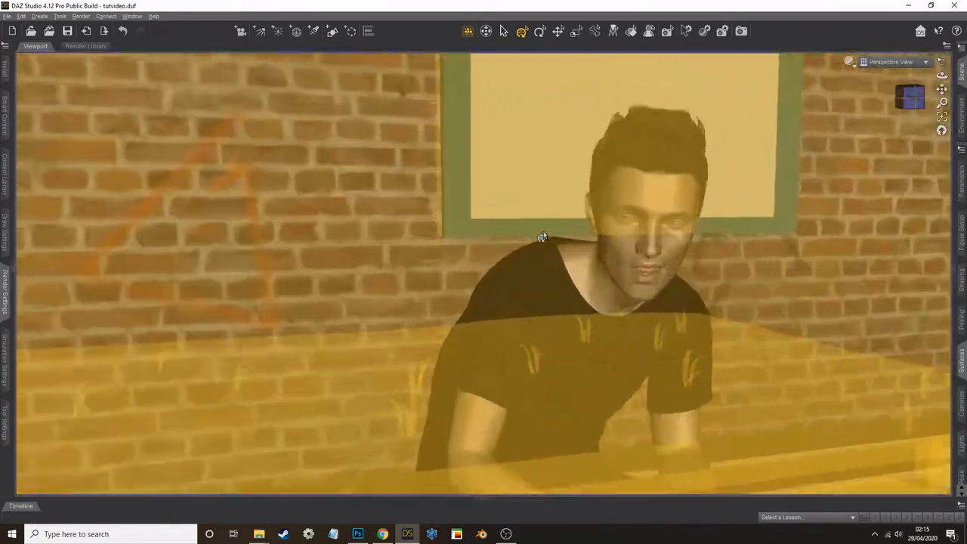
{"action": "scroll", "coordinate": [597, 272], "scroll_direction": "down", "scroll_amount": 3}
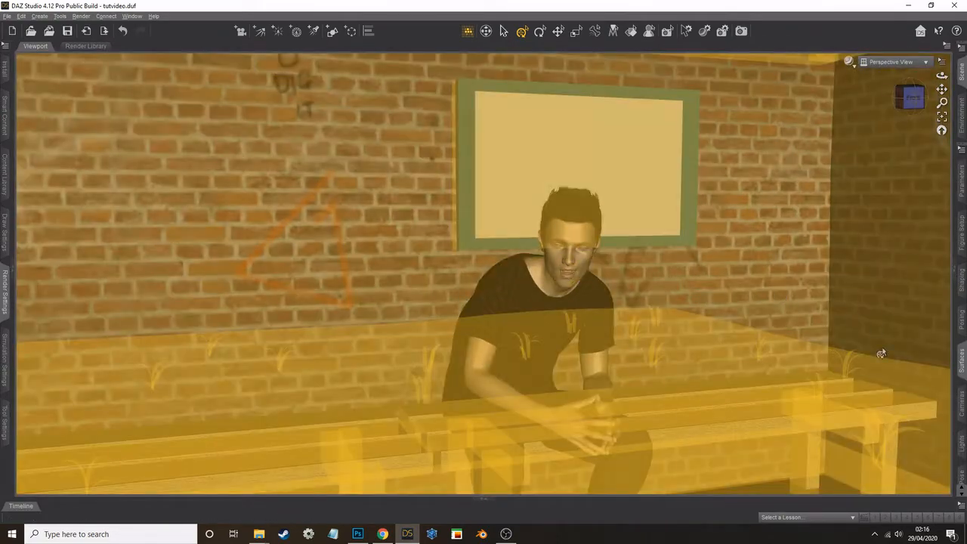
{"action": "left_click", "coordinate": [962, 361]}
{"action": "left_click", "coordinate": [720, 239]}
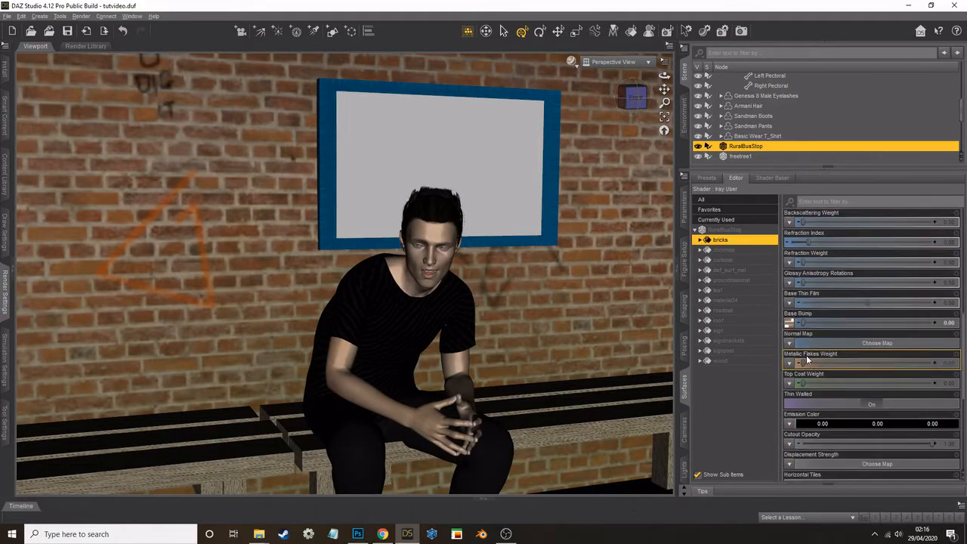
{"action": "left_click", "coordinate": [571, 61]}
{"action": "left_click", "coordinate": [569, 134]}
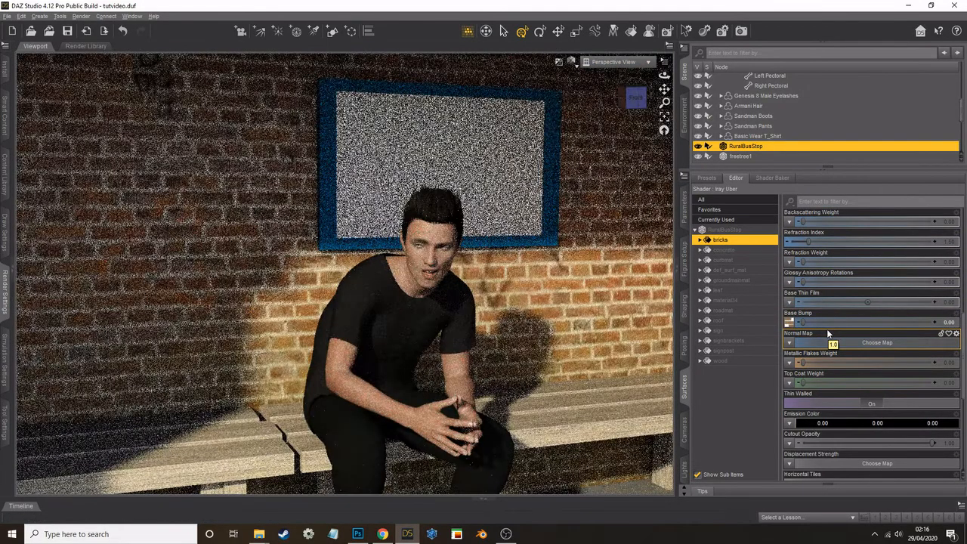
Try a Base Bump of about 13.89 and a negative value on the bricks surface.
{"action": "left_click", "coordinate": [837, 323]}
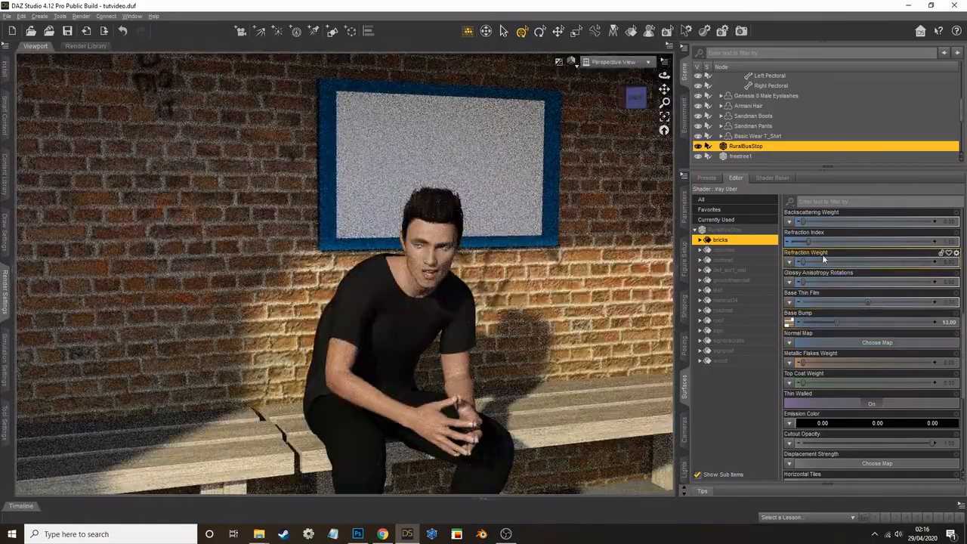
{"action": "left_click", "coordinate": [938, 321]}
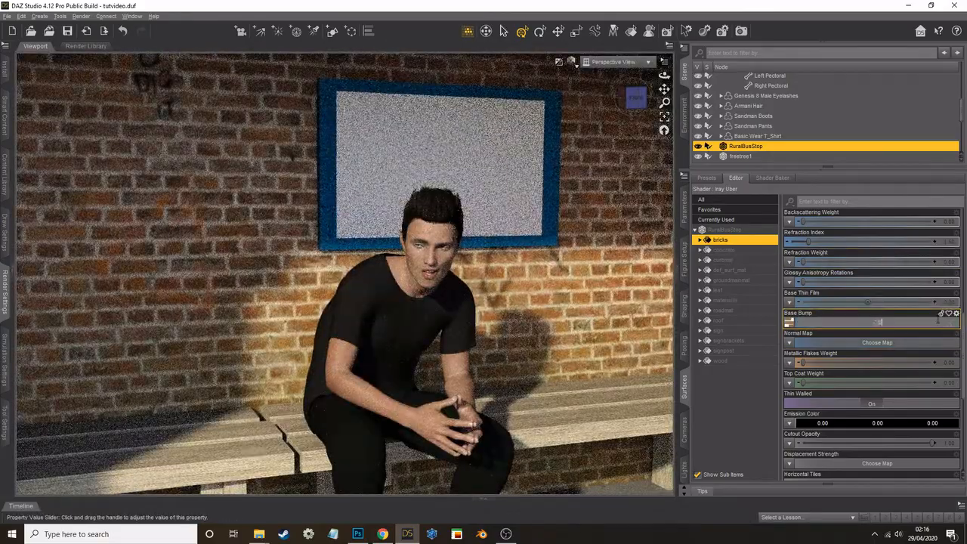
{"action": "type", "text": "0"}
{"action": "key", "text": "Return"}
Change the limits in the Base Bump parameter settings of the bricks to allow negative values.
{"action": "left_click", "coordinate": [957, 313]}
{"action": "left_click", "coordinate": [934, 323]}
{"action": "left_click_drag", "start_coordinate": [390, 231], "coordinate": [486, 248]}
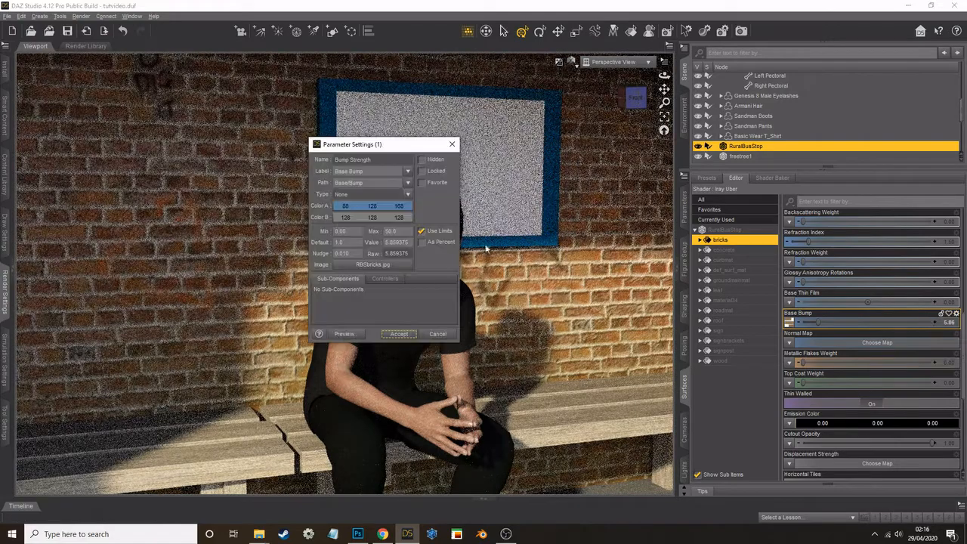
{"action": "type", "text": "12"}
{"action": "left_click", "coordinate": [398, 333]}
Set the Base Bump of the bricks surface to -5.
{"action": "left_click", "coordinate": [865, 324]}
{"action": "left_click_drag", "start_coordinate": [865, 325], "coordinate": [855, 325]}
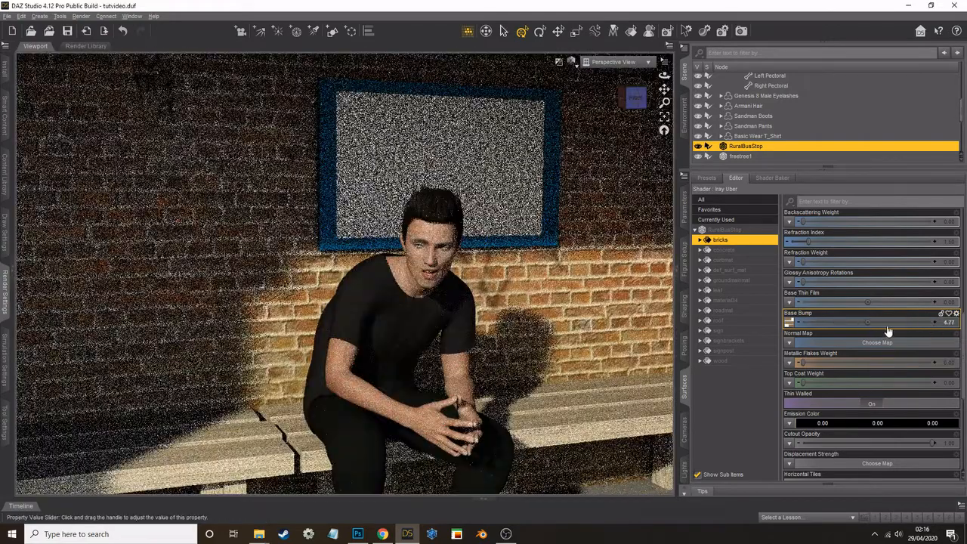
{"action": "left_click", "coordinate": [952, 323]}
{"action": "type", "text": "-5"}
{"action": "key", "text": "Return"}
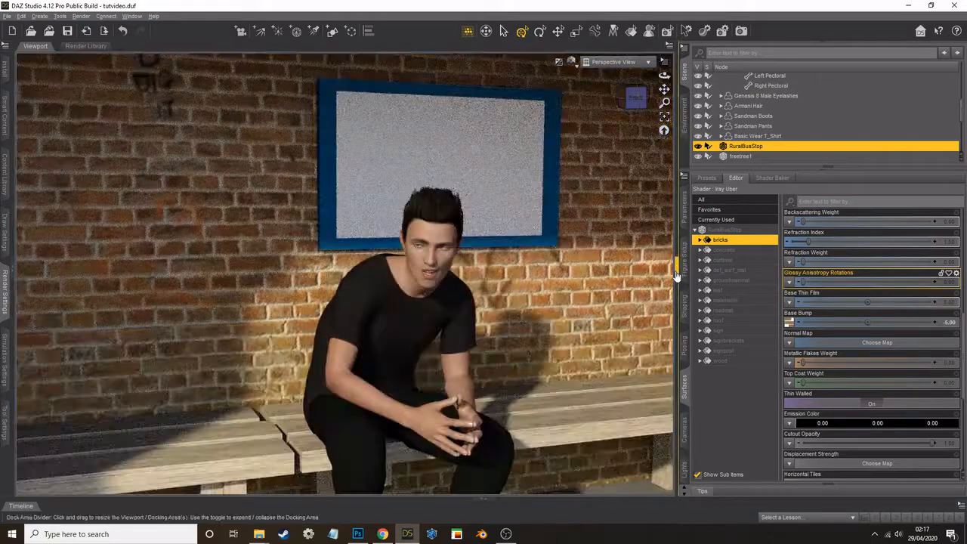
Enlarge the viewport, save the scene and render the close view of the man on the bench.
{"action": "left_click", "coordinate": [676, 276]}
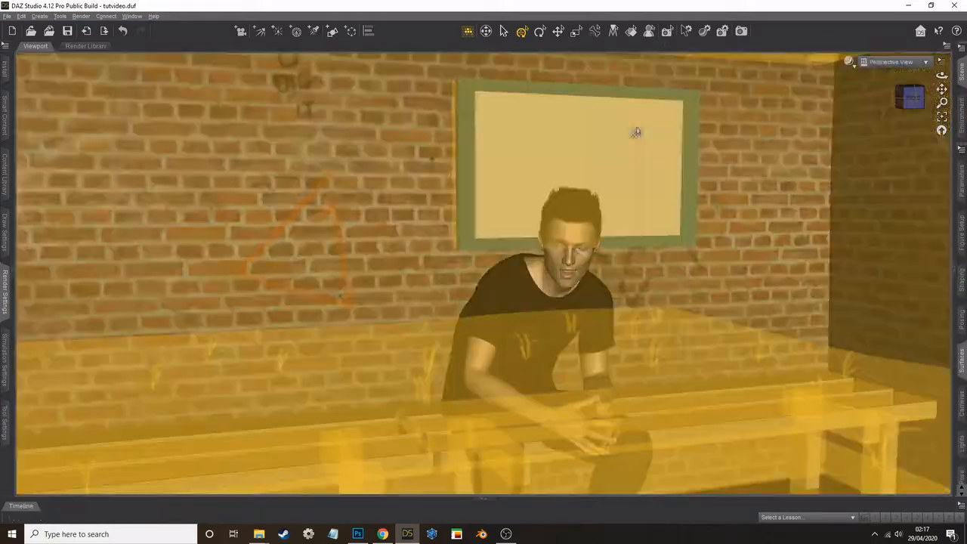
{"action": "left_click", "coordinate": [6, 16]}
{"action": "left_click", "coordinate": [25, 75]}
{"action": "left_click", "coordinate": [78, 16]}
{"action": "left_click", "coordinate": [78, 24]}
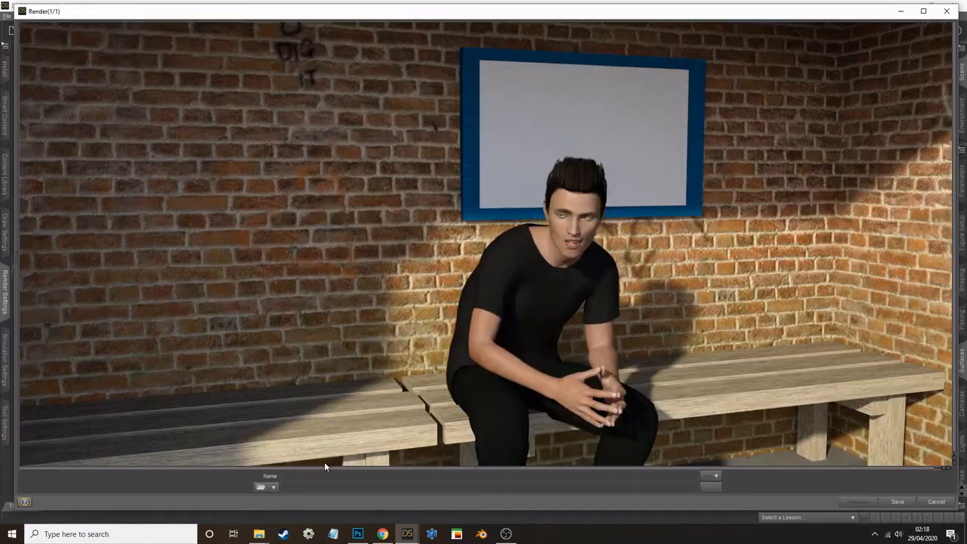
Inspect the finished render of the seated man and close it without saving the image.
{"action": "mouse_move", "coordinate": [407, 533]}
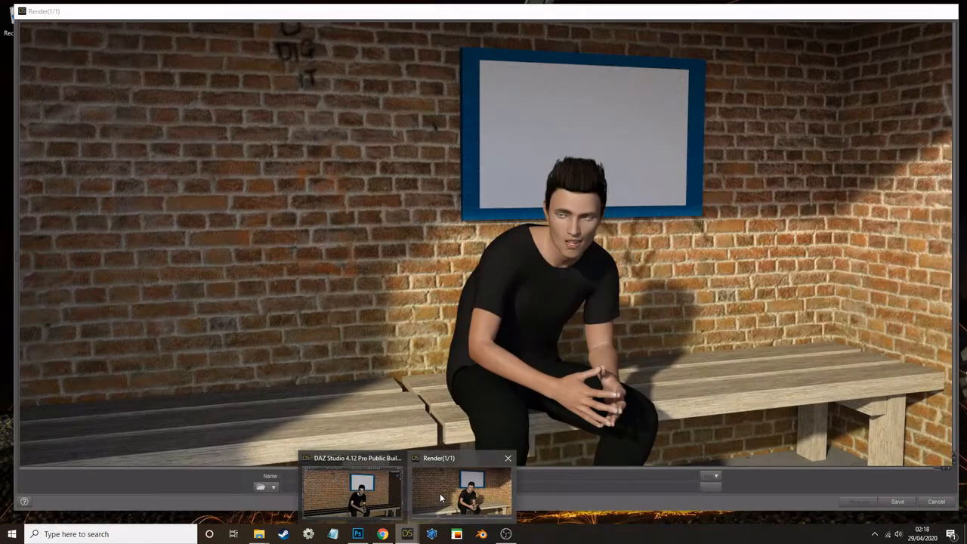
{"action": "left_click", "coordinate": [441, 497]}
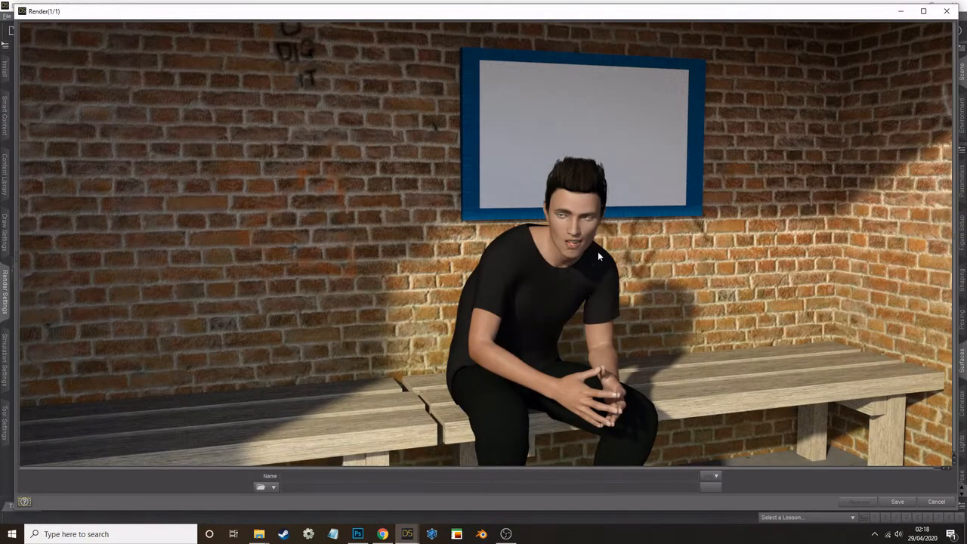
{"action": "left_click", "coordinate": [935, 503]}
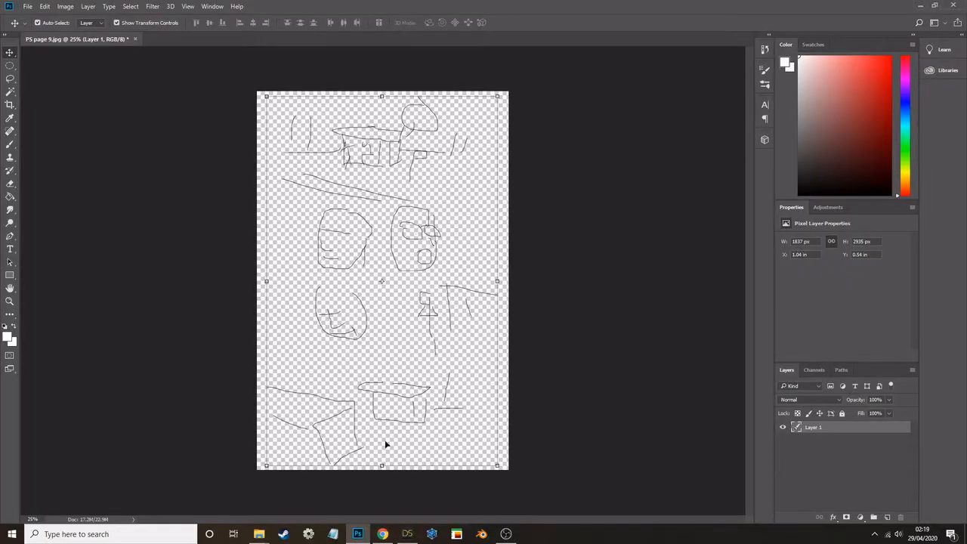
Switch back to DAZ Studio and rotate the Genesis 8 Male's right arm so the hand rests over his right thigh.
{"action": "left_click", "coordinate": [408, 534]}
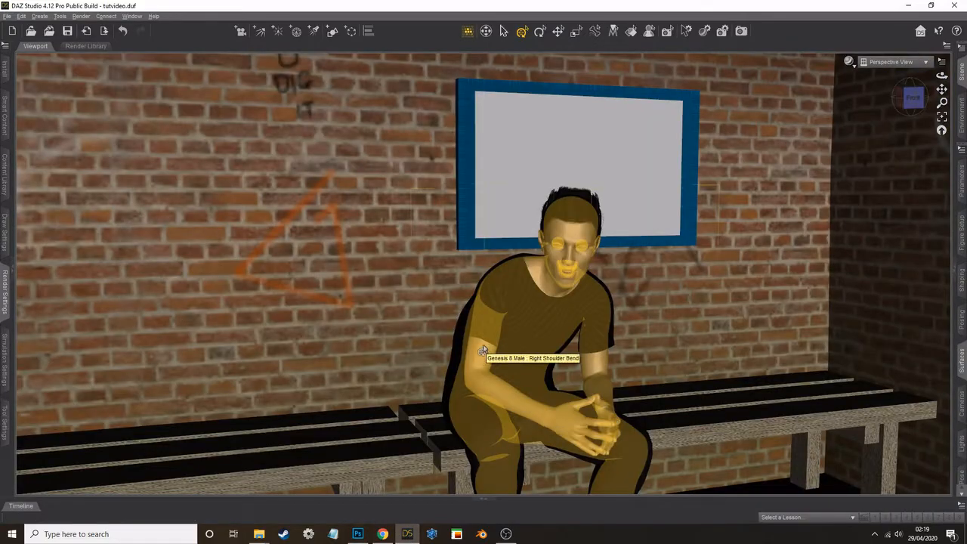
{"action": "left_click", "coordinate": [483, 349]}
{"action": "left_click_drag", "start_coordinate": [519, 297], "coordinate": [556, 274]}
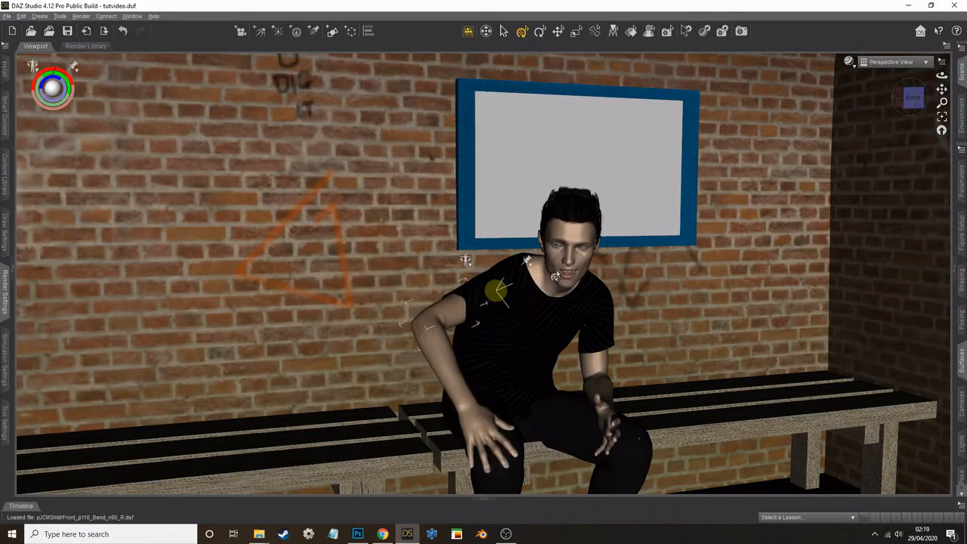
{"action": "left_click_drag", "start_coordinate": [469, 409], "coordinate": [465, 362]}
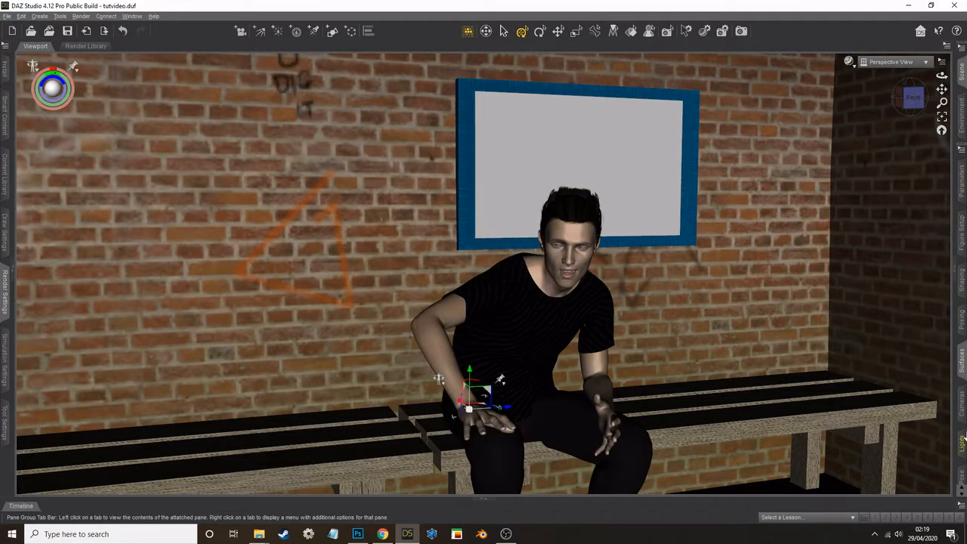
{"action": "left_click", "coordinate": [961, 474]}
{"action": "left_click_drag", "start_coordinate": [813, 245], "coordinate": [819, 260]}
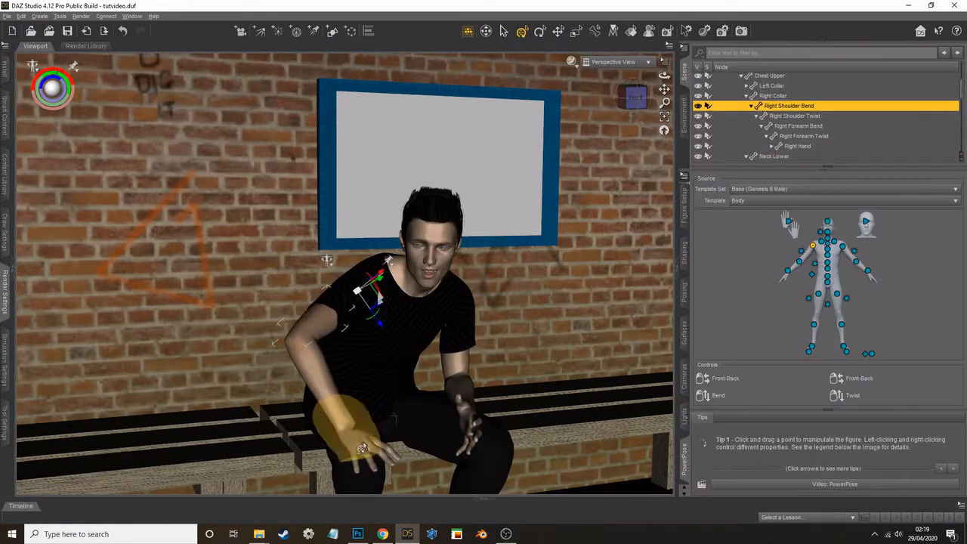
Rotate the Genesis 8 Male's right hand onto the knee and set Right Fingers Grasp to about 15.9%.
{"action": "left_click", "coordinate": [362, 448]}
{"action": "left_click_drag", "start_coordinate": [351, 394], "coordinate": [309, 381]}
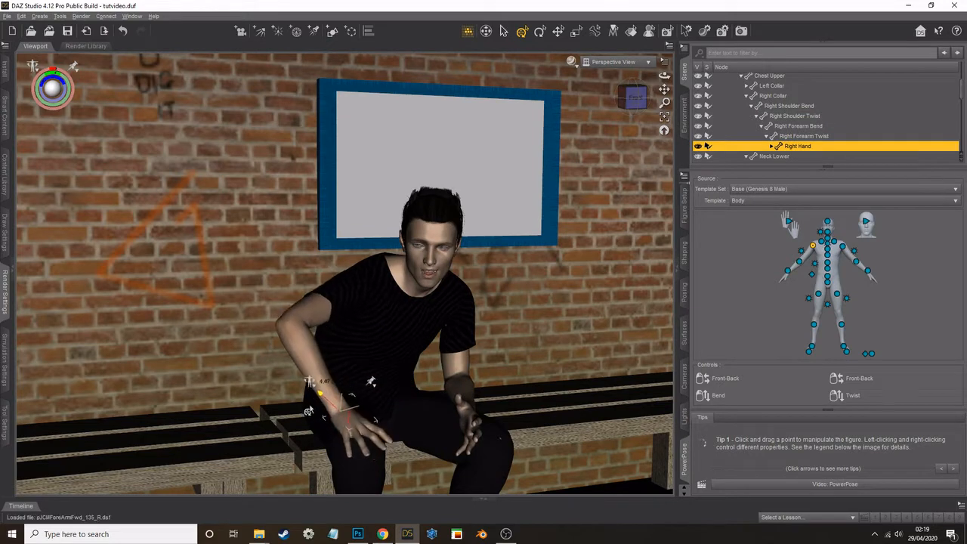
{"action": "scroll", "coordinate": [683, 262], "scroll_direction": "up", "scroll_amount": 7}
{"action": "left_click", "coordinate": [699, 293]}
{"action": "left_click", "coordinate": [731, 313]}
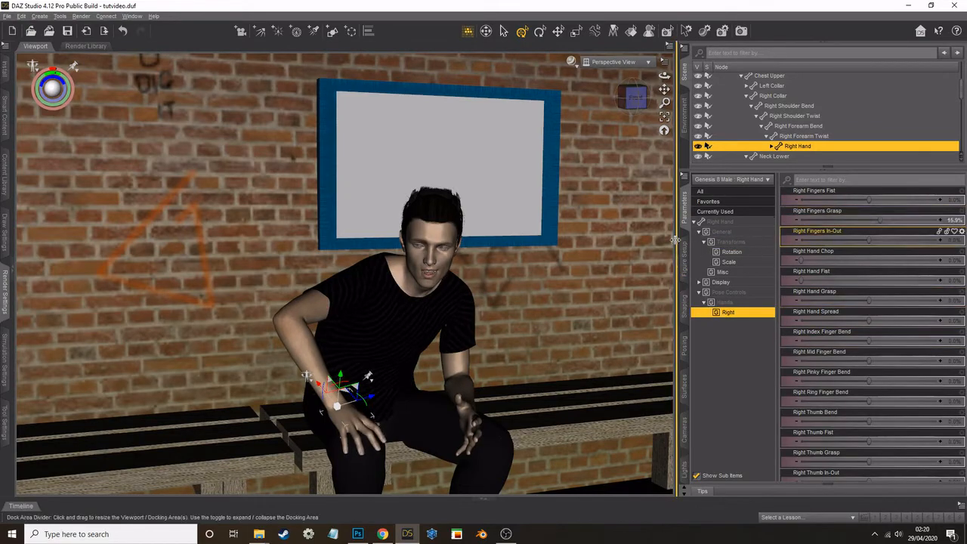
Rotate the left forearm and shoulder to place the left hand on the left knee, and set Left Hand Grasp to about 27.5%.
{"action": "left_click", "coordinate": [457, 401]}
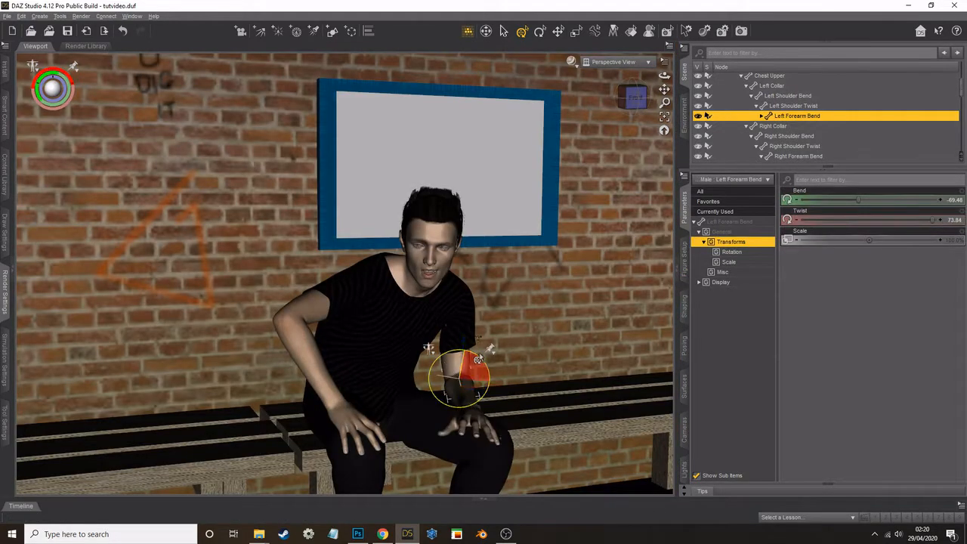
{"action": "left_click", "coordinate": [457, 315]}
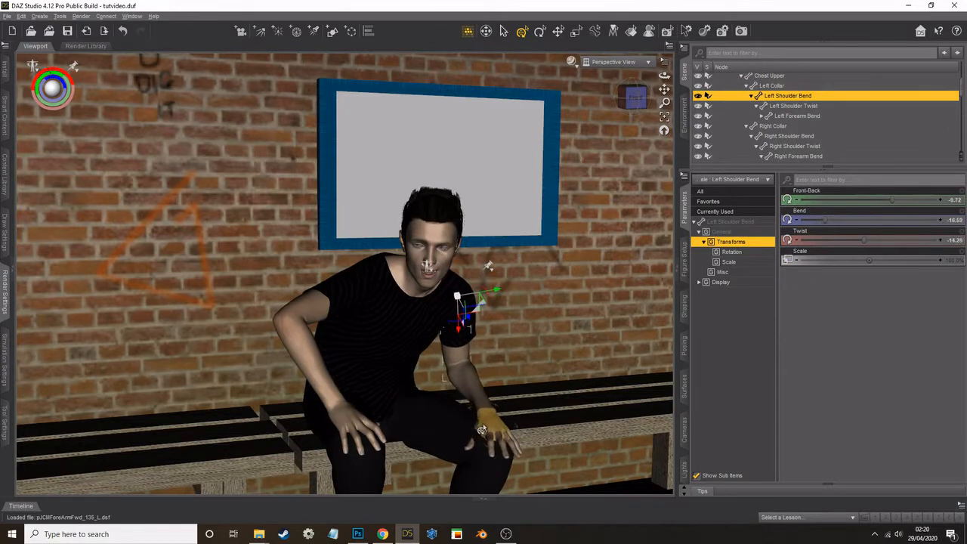
{"action": "left_click", "coordinate": [483, 420]}
{"action": "left_click", "coordinate": [730, 293]}
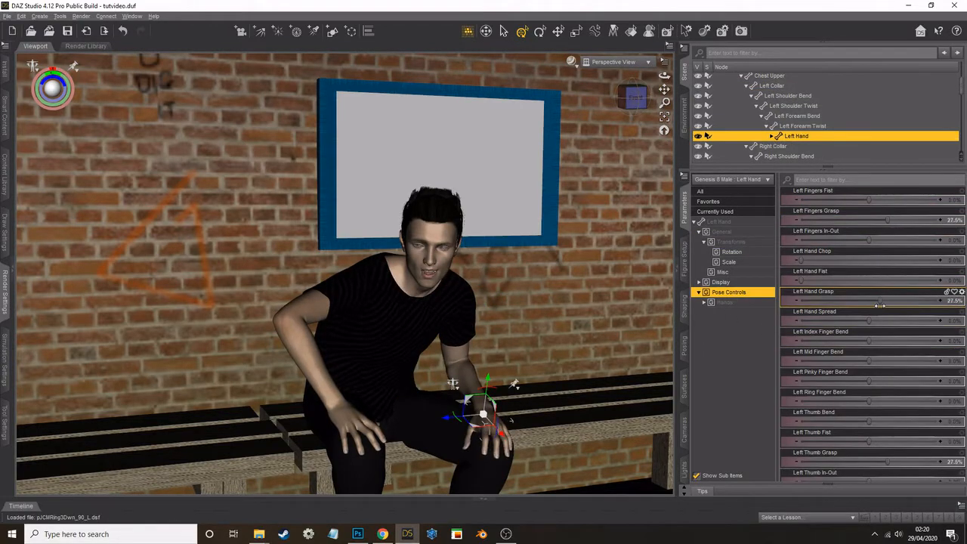
Set the Genesis 8 Male's head expressions to Fierce HD 98.6% and Angry HD 36.6%.
{"action": "left_click", "coordinate": [431, 238]}
{"action": "left_click", "coordinate": [733, 293]}
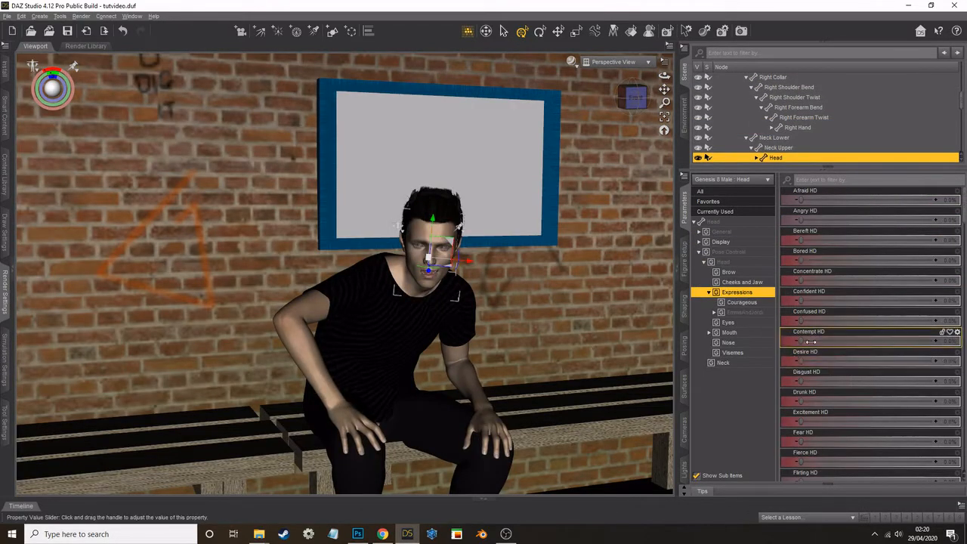
{"action": "left_click_drag", "start_coordinate": [801, 461], "coordinate": [934, 445]}
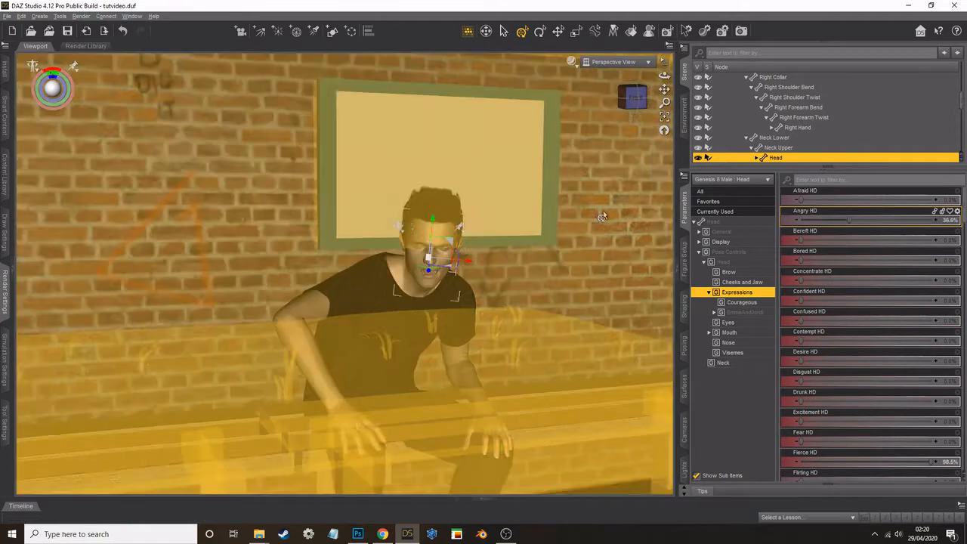
Rotate the Genesis 8 Male's upper neck and head so his face turns away toward one side of the bench.
{"action": "scroll", "coordinate": [521, 227], "scroll_direction": "up", "scroll_amount": 4}
{"action": "left_click", "coordinate": [469, 278]}
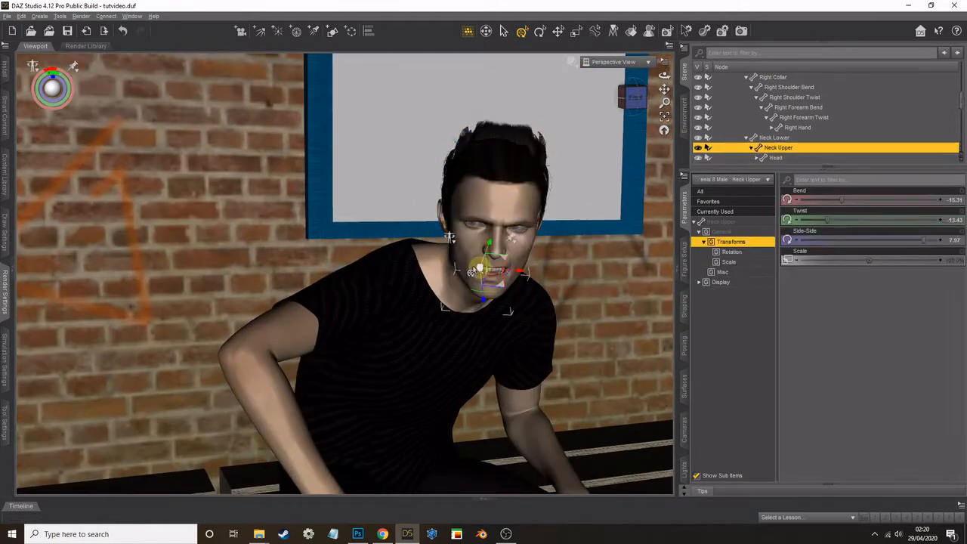
{"action": "left_click", "coordinate": [472, 248]}
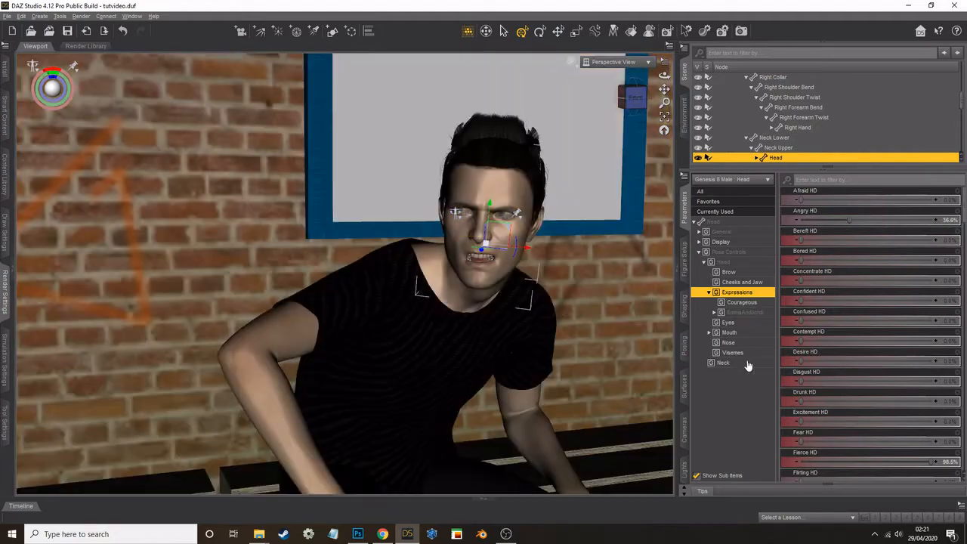
Turn the Genesis 8 Male's eyes sideways using the both-eyes control of the PowerPose Head template.
{"action": "left_click", "coordinate": [728, 322]}
{"action": "scroll", "coordinate": [687, 451], "scroll_direction": "down", "scroll_amount": 7}
{"action": "left_click", "coordinate": [791, 222]}
{"action": "left_click_drag", "start_coordinate": [829, 282], "coordinate": [832, 285]}
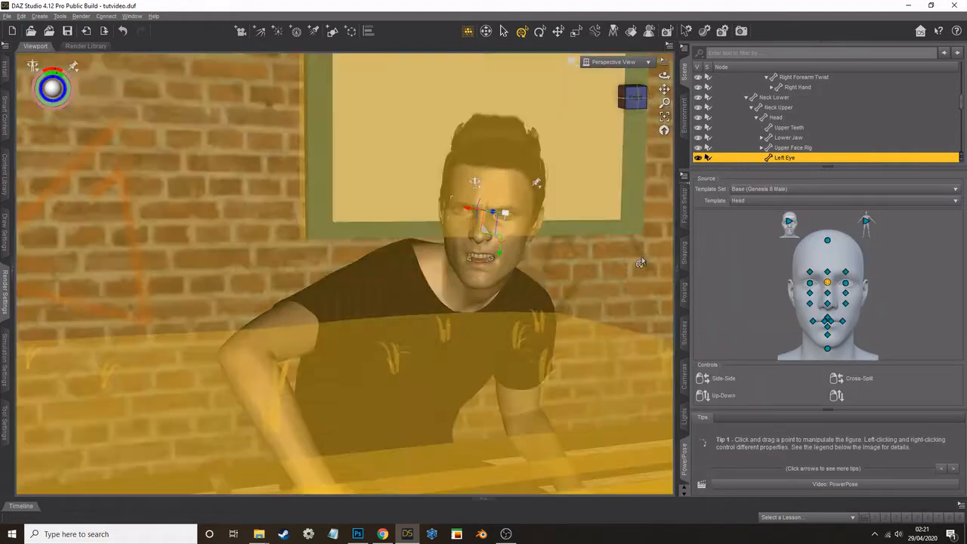
Refine the rotation of the Genesis 8 Male's neck and head, lifting the face slightly.
{"action": "left_click", "coordinate": [707, 97]}
{"action": "left_click", "coordinate": [706, 107]}
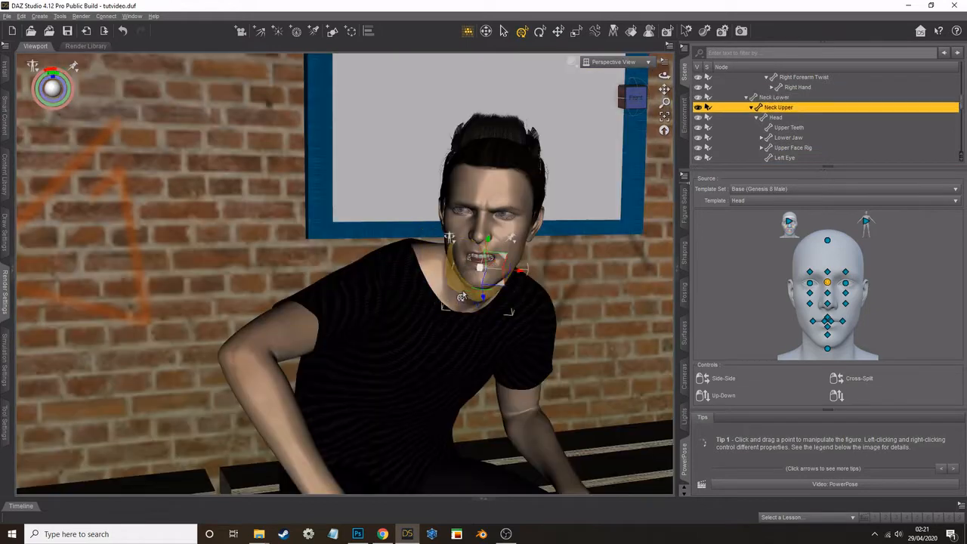
{"action": "left_click", "coordinate": [706, 117]}
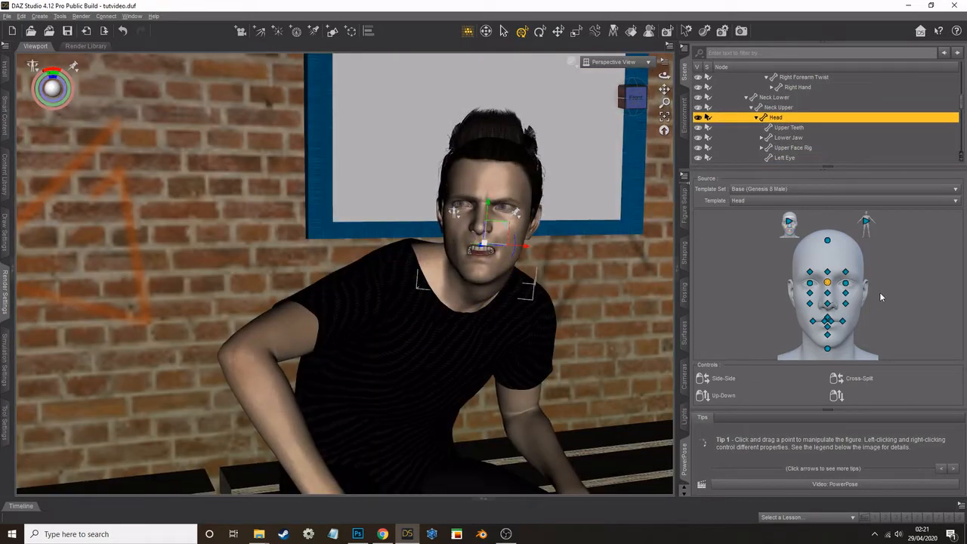
Frame a close-up of the man's angry face, save the scene, render the view and close the finished render.
{"action": "left_click_drag", "start_coordinate": [664, 76], "coordinate": [688, 183]}
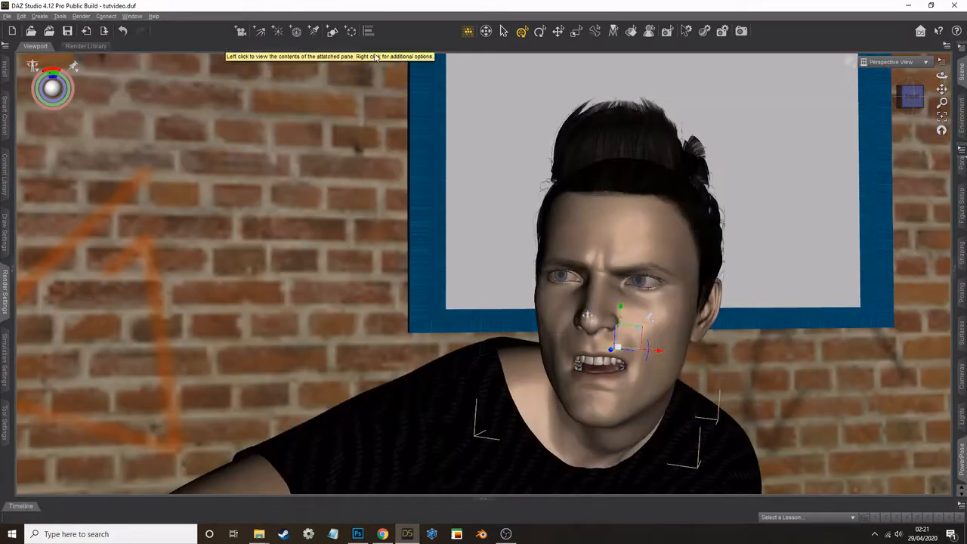
{"action": "left_click", "coordinate": [6, 16]}
{"action": "left_click", "coordinate": [30, 76]}
{"action": "left_click", "coordinate": [81, 17]}
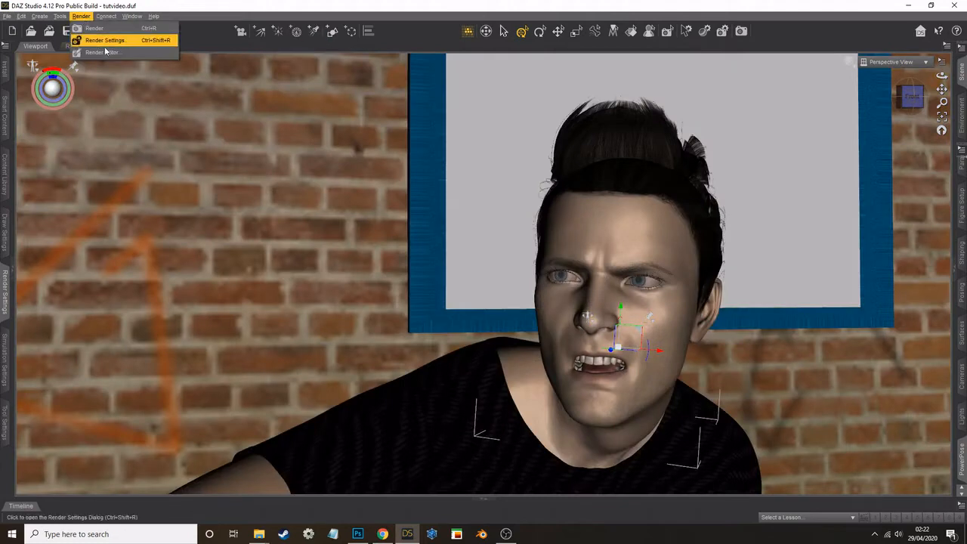
{"action": "left_click", "coordinate": [114, 28]}
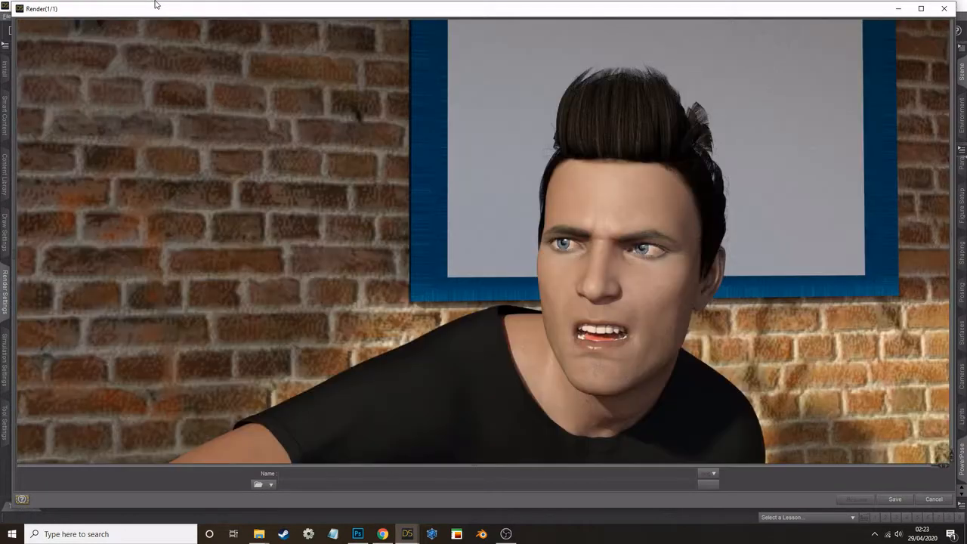
{"action": "left_click", "coordinate": [457, 273]}
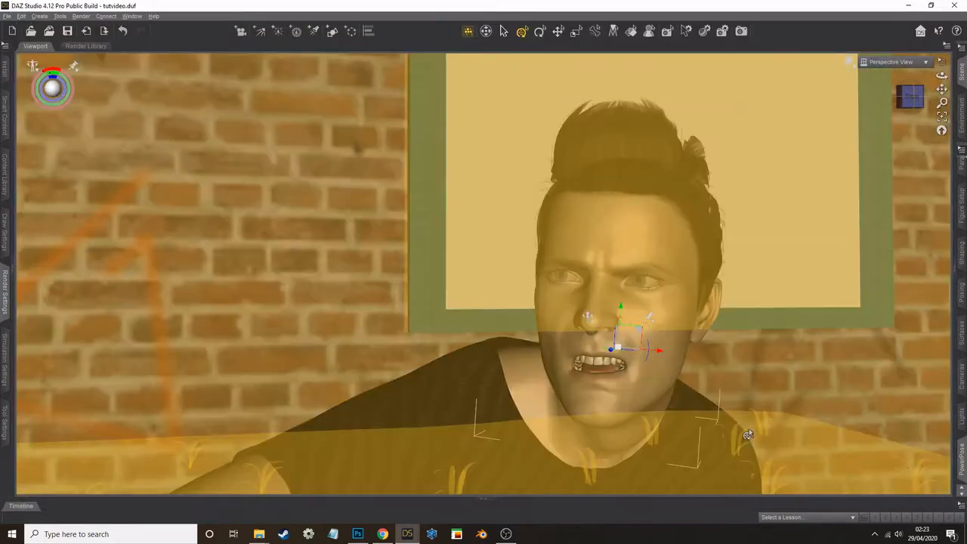
Frame the walking Genesis 8 Female from the front beside the bus shelter and save the scene.
{"action": "scroll", "coordinate": [746, 433], "scroll_direction": "down", "scroll_amount": 10}
{"action": "scroll", "coordinate": [747, 435], "scroll_direction": "down", "scroll_amount": 10}
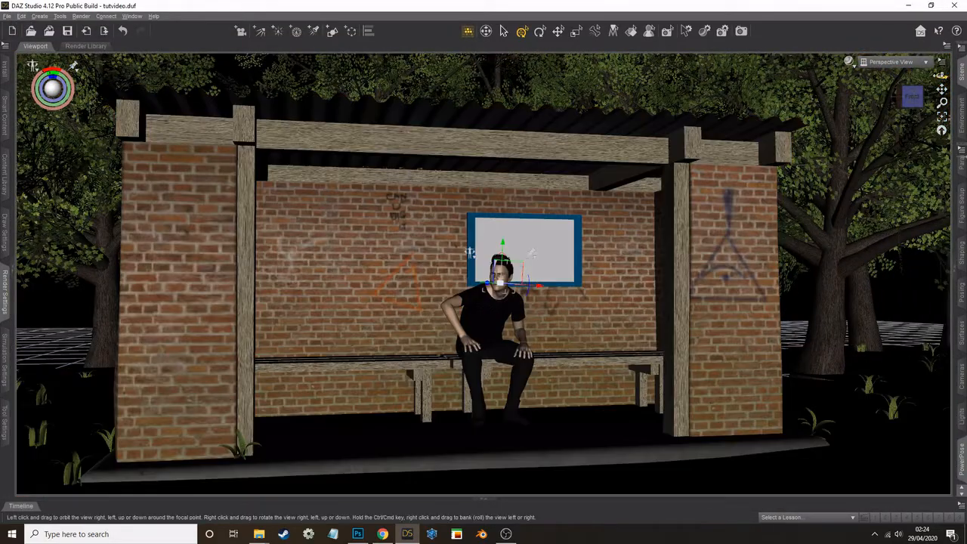
{"action": "left_click_drag", "start_coordinate": [942, 75], "coordinate": [936, 99]}
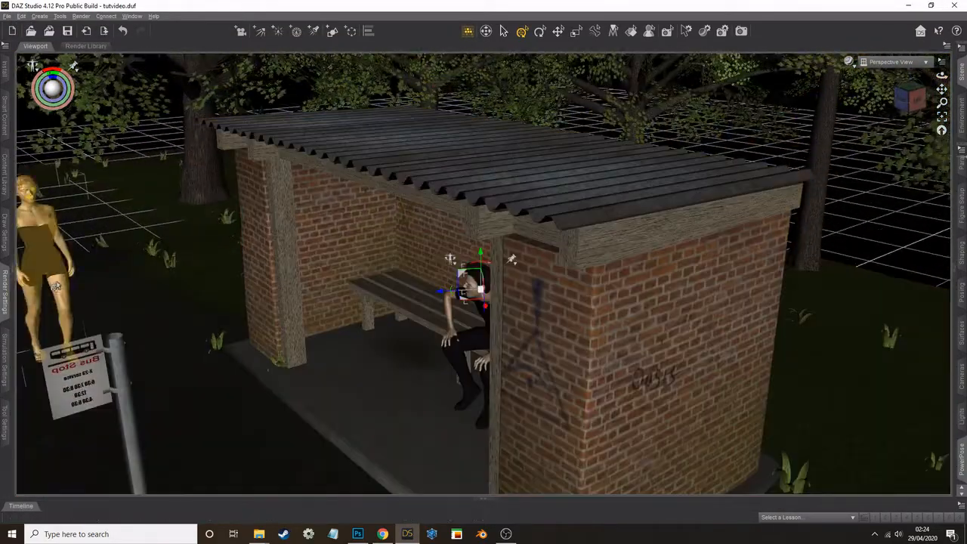
{"action": "left_click_drag", "start_coordinate": [85, 385], "coordinate": [153, 416]}
{"action": "left_click_drag", "start_coordinate": [942, 76], "coordinate": [846, 91]}
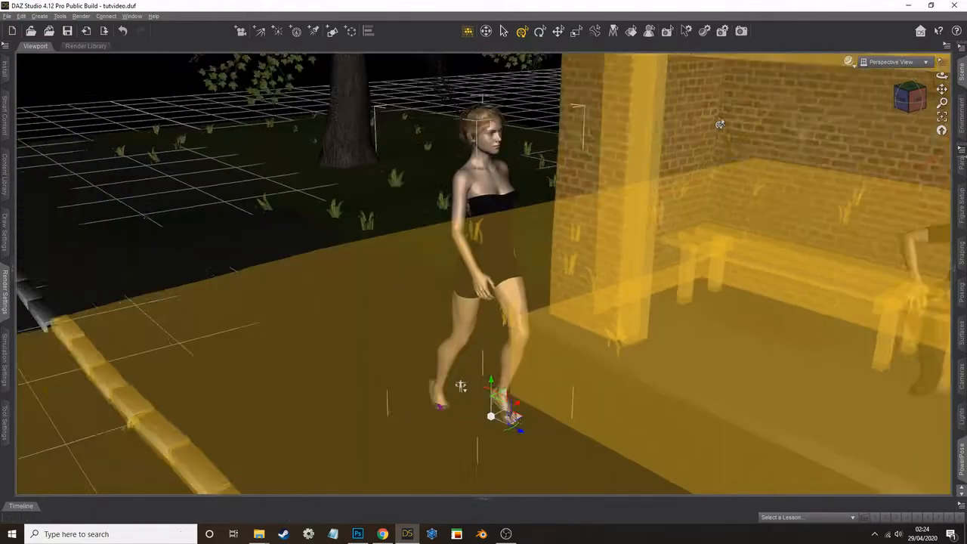
{"action": "scroll", "coordinate": [721, 118], "scroll_direction": "up", "scroll_amount": 5}
{"action": "left_click_drag", "start_coordinate": [942, 89], "coordinate": [904, 56]}
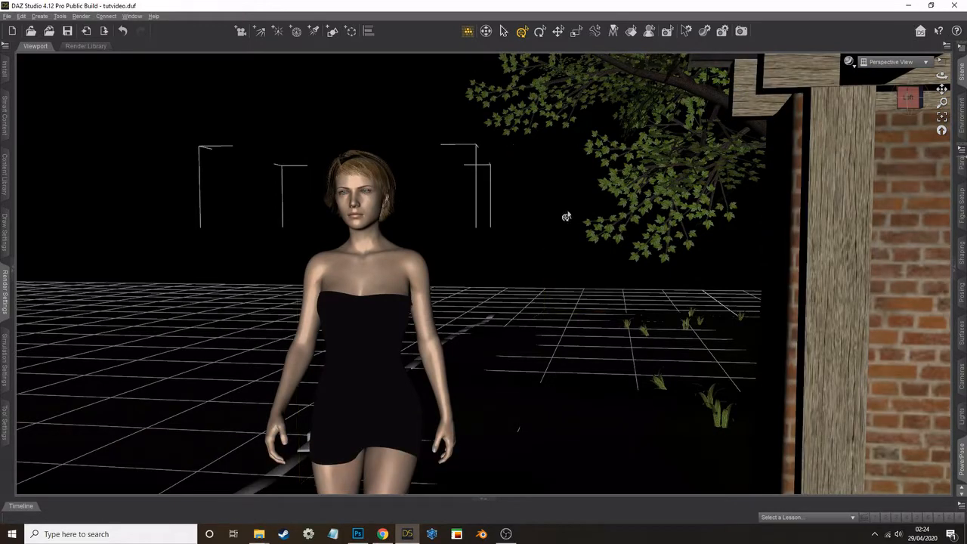
{"action": "left_click", "coordinate": [8, 16]}
{"action": "left_click", "coordinate": [25, 76]}
Check The Village High Street page in the browser, switch back to DAZ Studio and load the complete village figure into the scene.
{"action": "scroll", "coordinate": [212, 159], "scroll_direction": "down", "scroll_amount": 4}
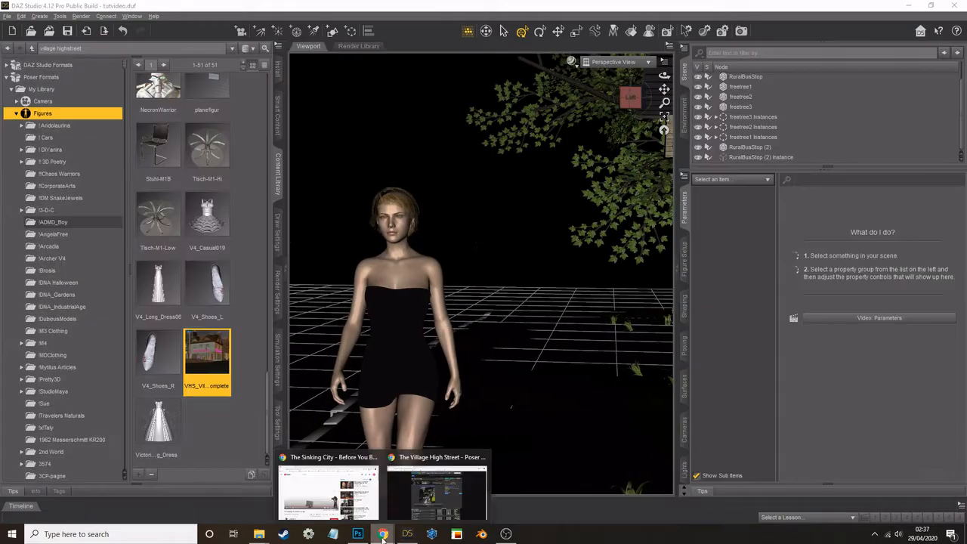
{"action": "left_click", "coordinate": [431, 499]}
{"action": "left_click", "coordinate": [407, 535]}
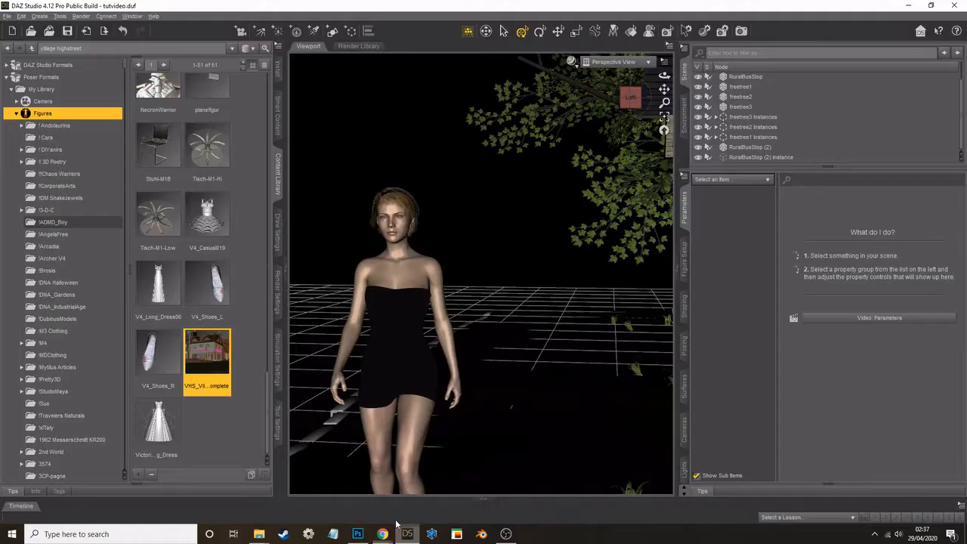
{"action": "scroll", "coordinate": [160, 190], "scroll_direction": "up", "scroll_amount": 5}
{"action": "scroll", "coordinate": [160, 190], "scroll_direction": "down", "scroll_amount": 5}
{"action": "double_click", "coordinate": [210, 355]}
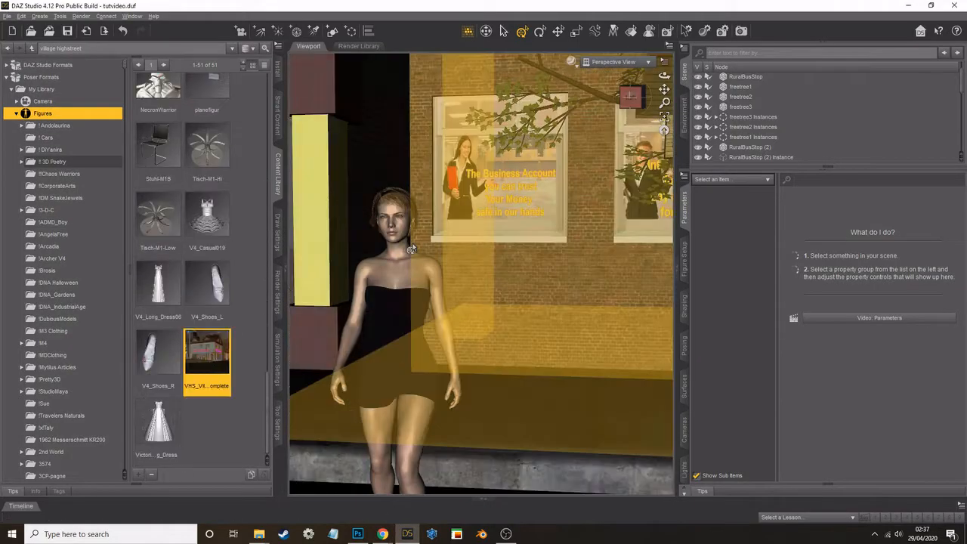
Select all the loaded village parts from roundabout to boutique and combine them into one group named Group.
{"action": "scroll", "coordinate": [735, 89], "scroll_direction": "down", "scroll_amount": 3}
{"action": "left_click", "coordinate": [734, 90]}
{"action": "scroll", "coordinate": [737, 121], "scroll_direction": "down", "scroll_amount": 3}
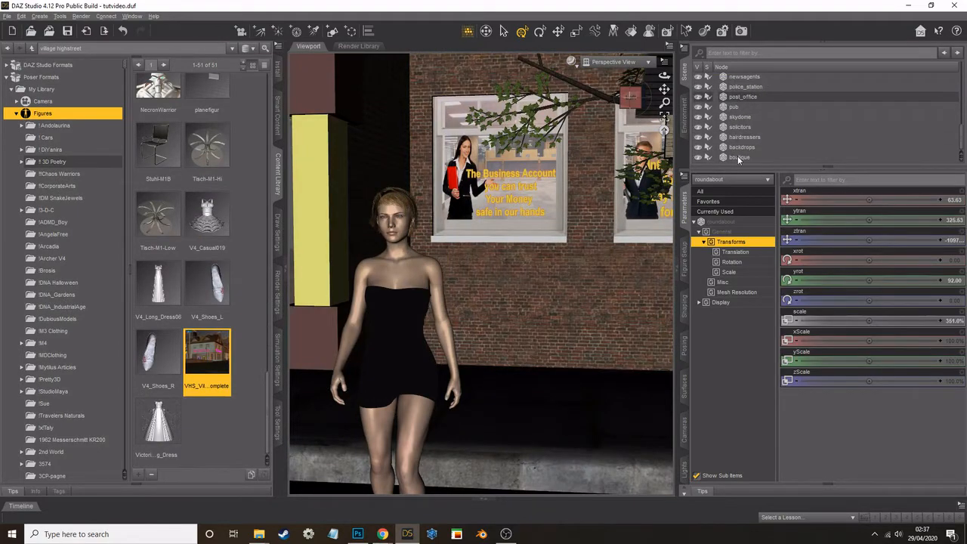
{"action": "left_click", "coordinate": [738, 156], "text": "shift"}
{"action": "left_click", "coordinate": [39, 16]}
{"action": "left_click", "coordinate": [63, 117]}
{"action": "left_click", "coordinate": [500, 302]}
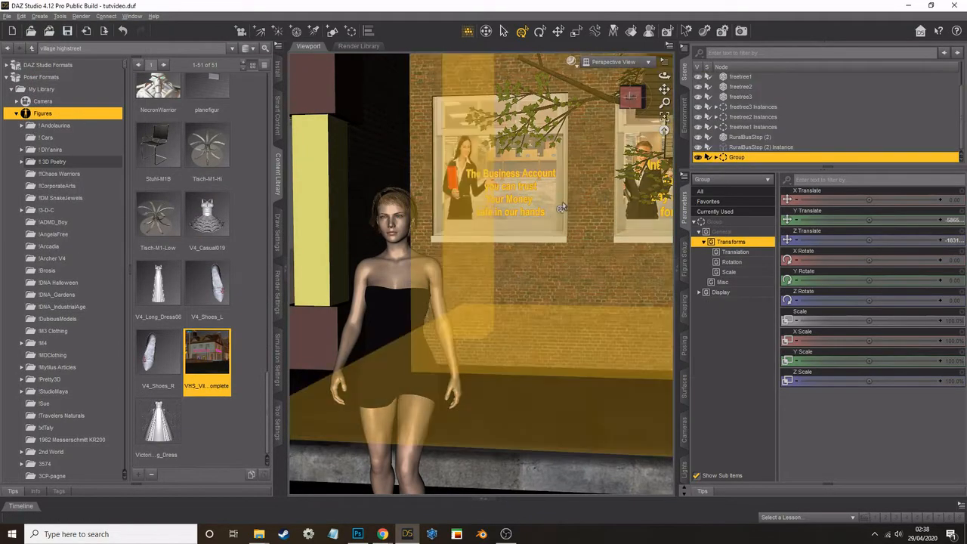
Delete the skydome and backdrops objects from the village group.
{"action": "scroll", "coordinate": [322, 276], "scroll_direction": "down", "scroll_amount": 3}
{"action": "left_click", "coordinate": [278, 174]}
{"action": "left_click", "coordinate": [664, 117]}
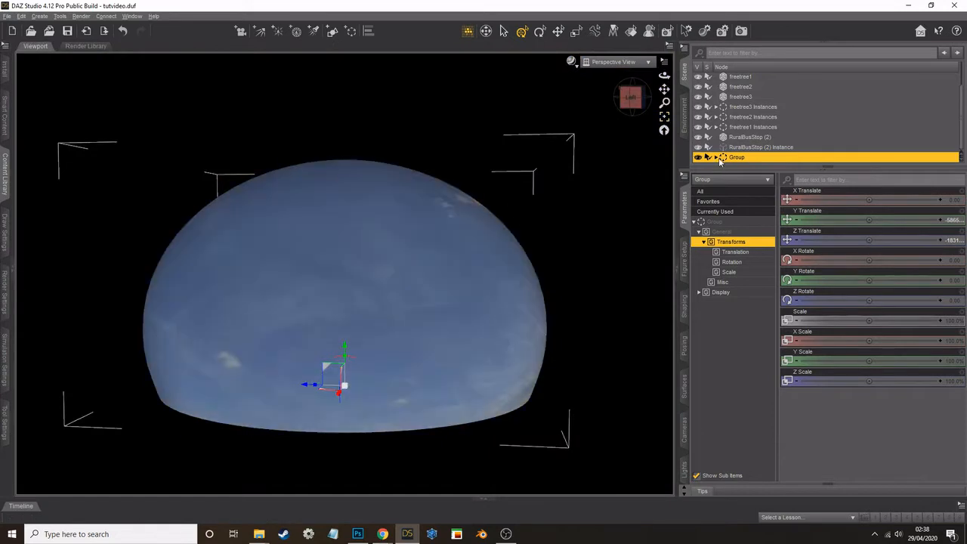
{"action": "left_click", "coordinate": [717, 158]}
{"action": "scroll", "coordinate": [739, 155], "scroll_direction": "down", "scroll_amount": 1}
{"action": "scroll", "coordinate": [739, 154], "scroll_direction": "down", "scroll_amount": 5}
{"action": "left_click", "coordinate": [747, 115]}
{"action": "key", "text": "Delete"}
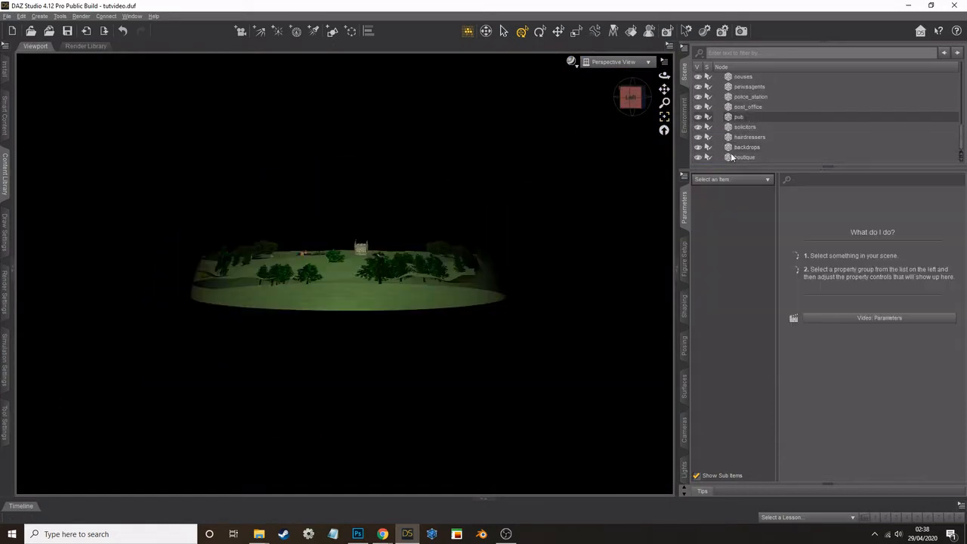
{"action": "left_click", "coordinate": [745, 149]}
{"action": "key", "text": "Delete"}
Move the village group horizontally to about X -7687 and Z 2783.46, beside the bus stop area.
{"action": "left_click_drag", "start_coordinate": [664, 75], "coordinate": [616, 113]}
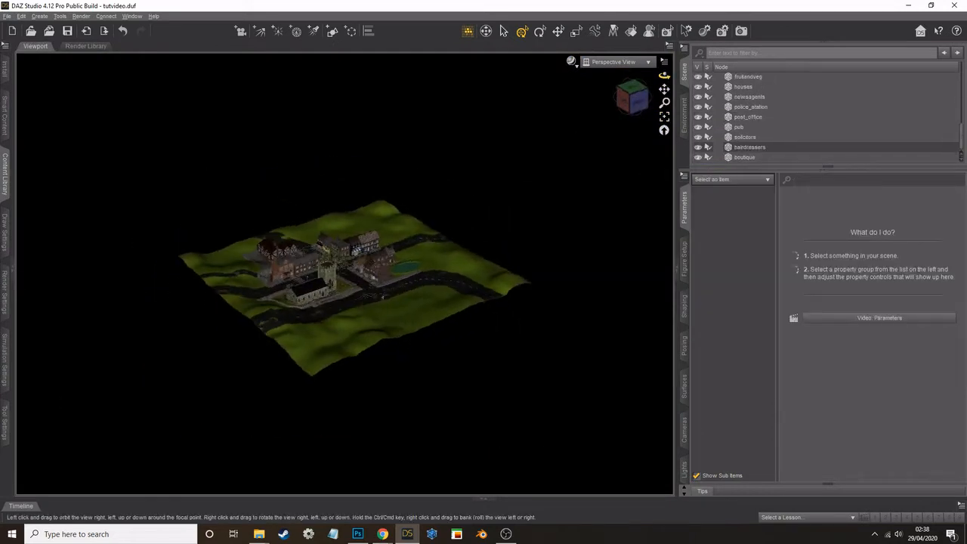
{"action": "scroll", "coordinate": [738, 123], "scroll_direction": "up", "scroll_amount": 5}
{"action": "scroll", "coordinate": [736, 119], "scroll_direction": "up", "scroll_amount": 2}
{"action": "left_click", "coordinate": [729, 157]}
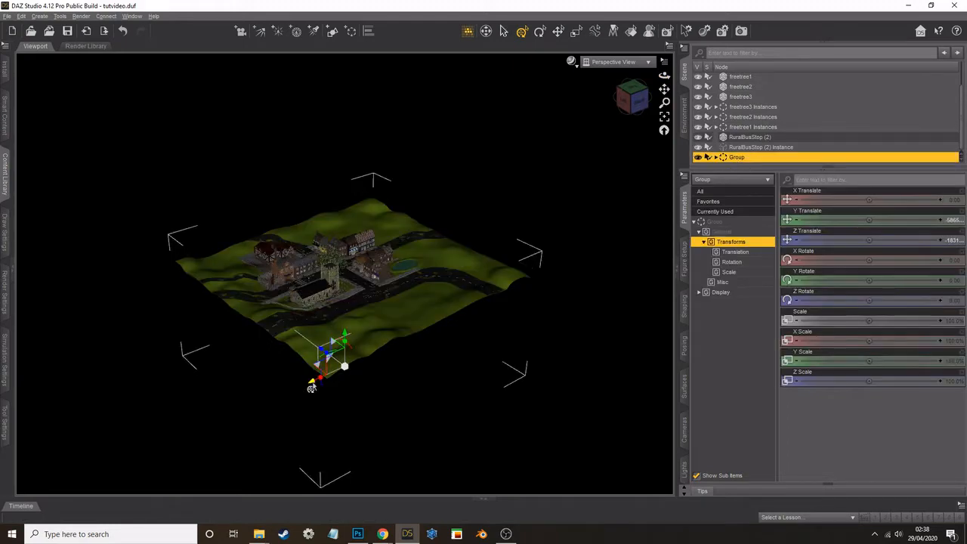
{"action": "left_click_drag", "start_coordinate": [313, 374], "coordinate": [367, 276]}
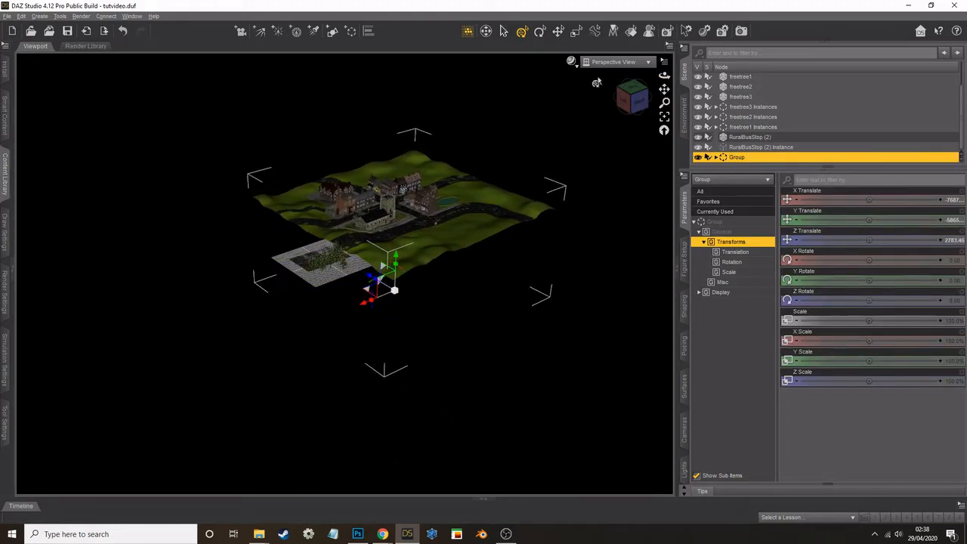
Position the village group behind the woman at about X Translate -7678, Y Translate -6269 and Z Translate 3453.98.
{"action": "left_click", "coordinate": [618, 62]}
{"action": "scroll", "coordinate": [753, 115], "scroll_direction": "up", "scroll_amount": 1}
{"action": "left_click", "coordinate": [750, 78]}
{"action": "left_click", "coordinate": [664, 117]}
{"action": "left_click_drag", "start_coordinate": [664, 76], "coordinate": [731, 145]}
{"action": "scroll", "coordinate": [737, 147], "scroll_direction": "down", "scroll_amount": 1}
{"action": "left_click", "coordinate": [751, 158]}
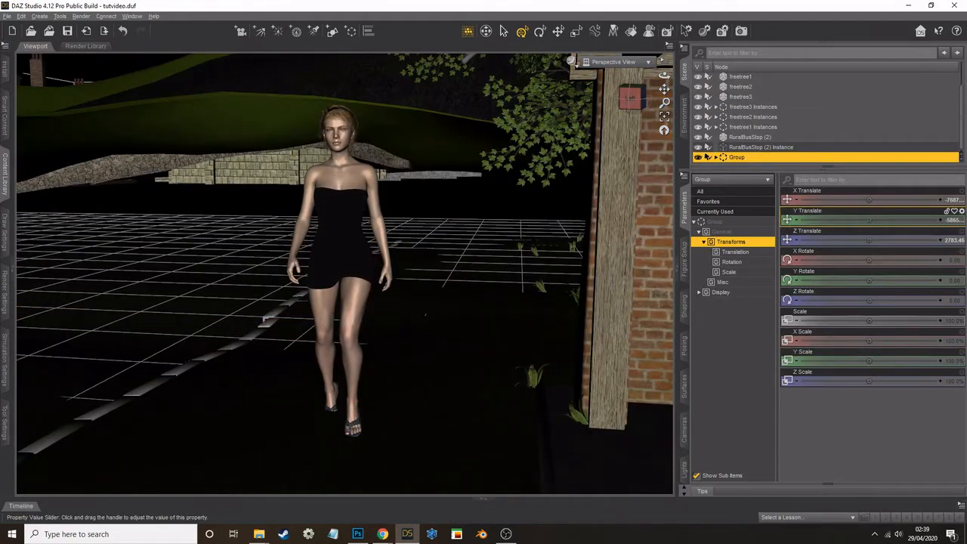
{"action": "left_click_drag", "start_coordinate": [868, 220], "coordinate": [821, 220]}
{"action": "left_click_drag", "start_coordinate": [869, 199], "coordinate": [870, 200]}
{"action": "left_click_drag", "start_coordinate": [869, 240], "coordinate": [914, 239]}
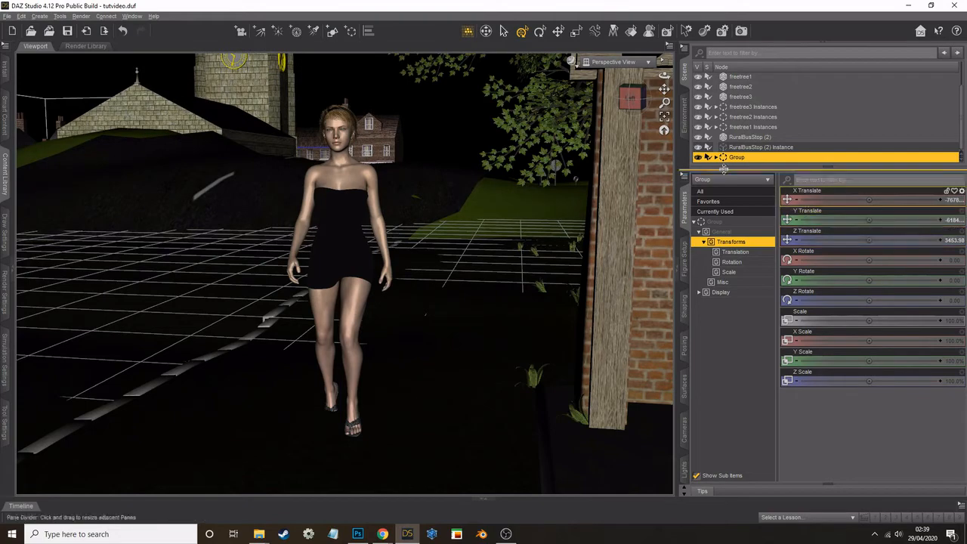
{"action": "left_click_drag", "start_coordinate": [664, 76], "coordinate": [646, 55]}
{"action": "left_click_drag", "start_coordinate": [868, 225], "coordinate": [866, 225]}
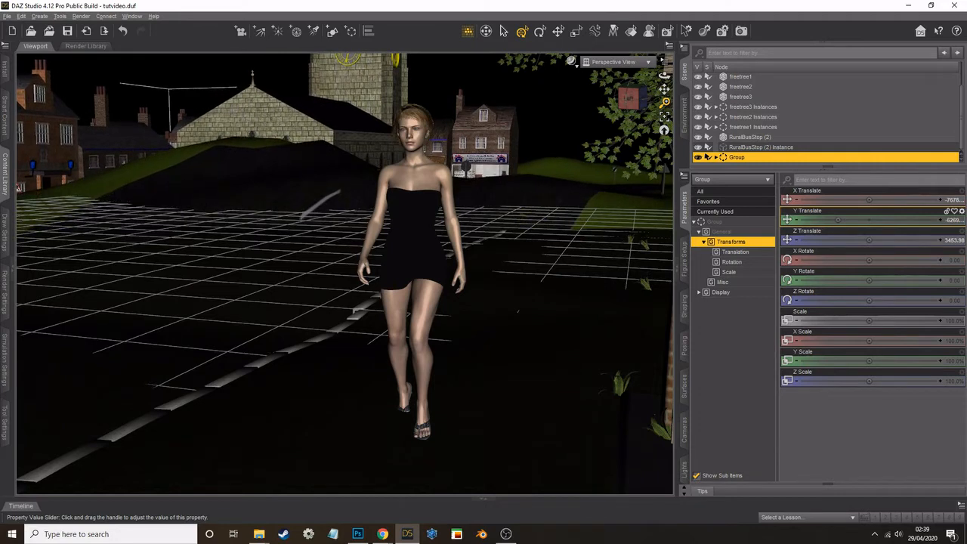
Flatten the village group's ground object to a yScale of 54.4% and set its ytran to 6172.51.
{"action": "double_click", "coordinate": [760, 155]}
{"action": "scroll", "coordinate": [759, 151], "scroll_direction": "down", "scroll_amount": 3}
{"action": "left_click", "coordinate": [745, 101]}
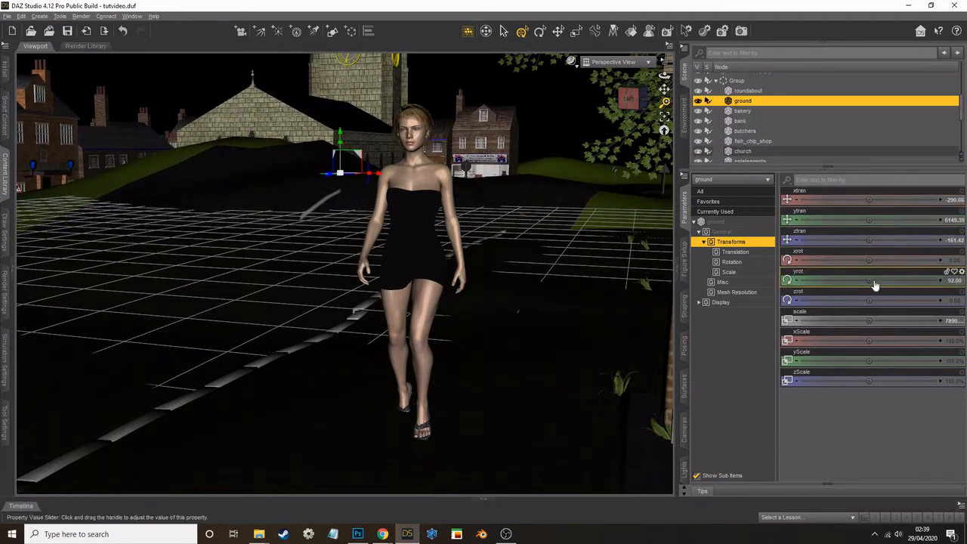
{"action": "left_click_drag", "start_coordinate": [869, 361], "coordinate": [836, 360]}
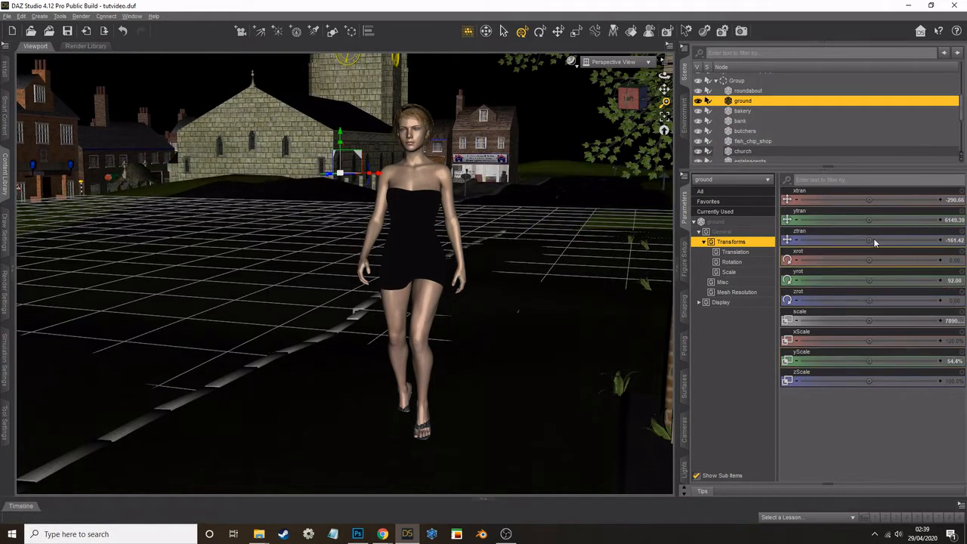
{"action": "left_click_drag", "start_coordinate": [892, 220], "coordinate": [893, 220]}
Enlarge the viewport and frame the woman's head and shoulders with the village church and houses behind her.
{"action": "left_click_drag", "start_coordinate": [665, 76], "coordinate": [668, 114]}
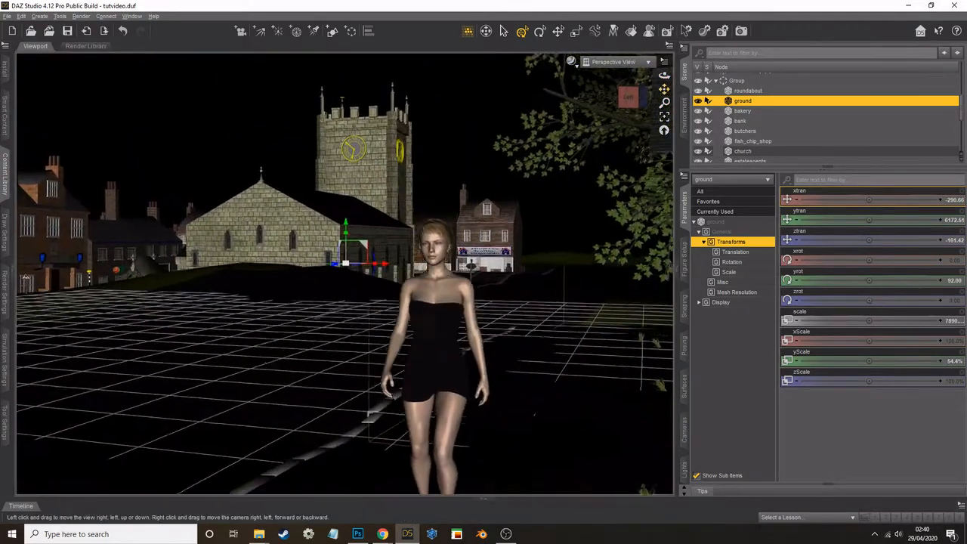
{"action": "scroll", "coordinate": [545, 103], "scroll_direction": "up", "scroll_amount": 4}
{"action": "scroll", "coordinate": [545, 104], "scroll_direction": "up", "scroll_amount": 1}
{"action": "left_click_drag", "start_coordinate": [664, 76], "coordinate": [646, 73]}
{"action": "scroll", "coordinate": [576, 140], "scroll_direction": "up", "scroll_amount": 1}
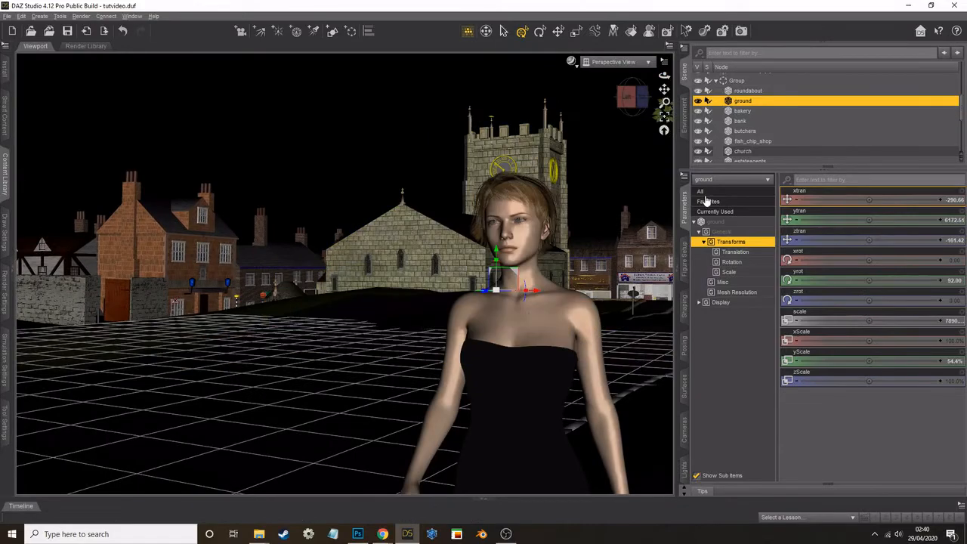
{"action": "left_click", "coordinate": [677, 274]}
{"action": "mouse_move", "coordinate": [941, 76]}
{"action": "left_mouse_down"}
{"action": "mouse_move", "coordinate": [955, 80]}
{"action": "mouse_move", "coordinate": [934, 68]}
{"action": "mouse_move", "coordinate": [919, 95]}
{"action": "mouse_move", "coordinate": [948, 72]}
{"action": "mouse_move", "coordinate": [954, 79]}
{"action": "left_mouse_up"}
{"action": "scroll", "coordinate": [941, 75], "scroll_direction": "up", "scroll_amount": 3}
Rotate the woman's neck and head so she faces straight ahead with the face slightly lowered.
{"action": "left_click", "coordinate": [502, 323]}
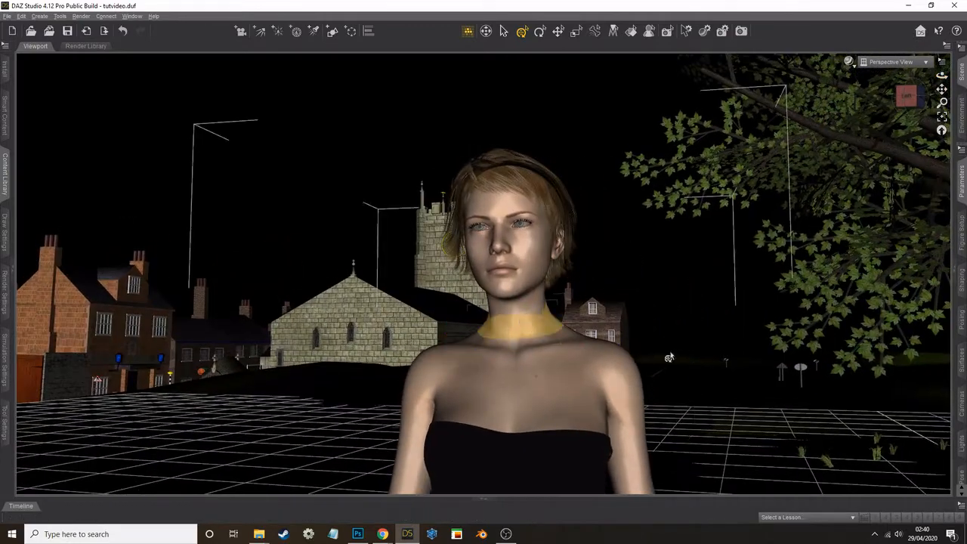
{"action": "left_click", "coordinate": [502, 316]}
{"action": "left_click", "coordinate": [515, 259]}
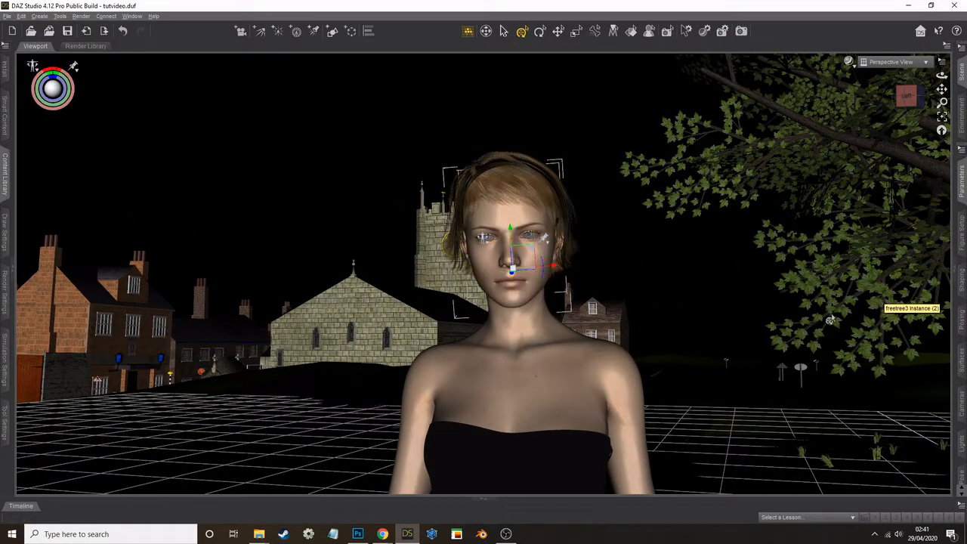
{"action": "key", "text": "alt+Tab"}
{"action": "left_click", "coordinate": [411, 535]}
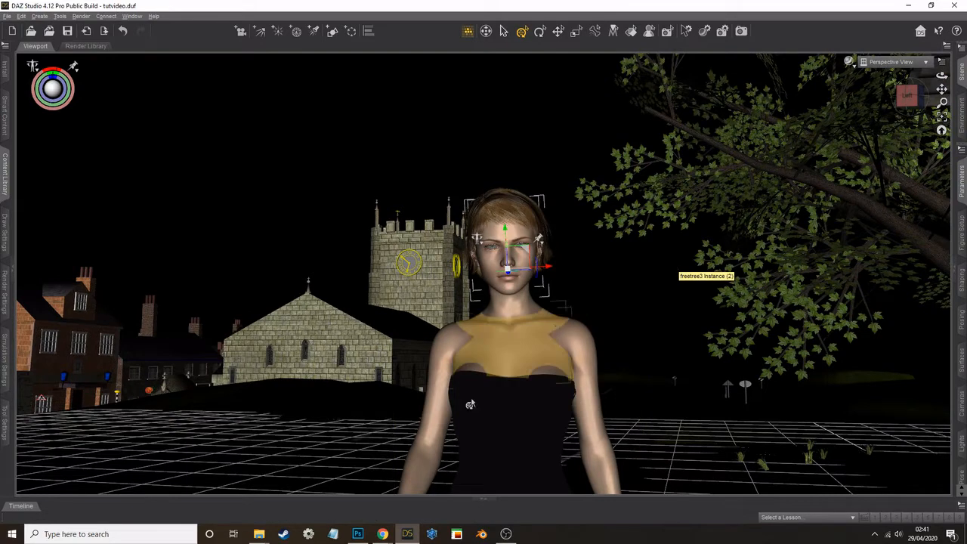
Raise the woman's right forearm and turn her right hand so the palm faces forward beside her shoulder.
{"action": "left_click", "coordinate": [428, 447]}
{"action": "left_click_drag", "start_coordinate": [427, 447], "coordinate": [386, 435]}
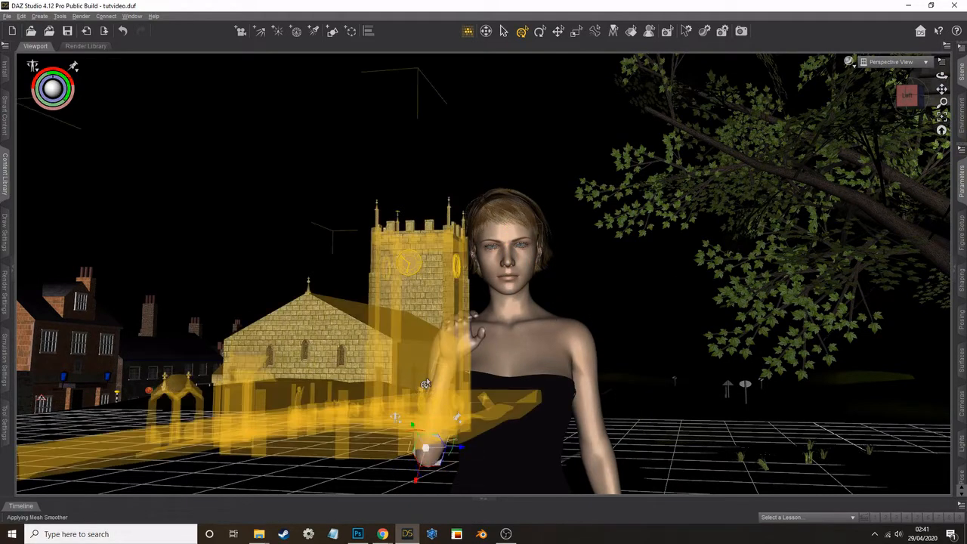
{"action": "left_click", "coordinate": [461, 337]}
{"action": "left_click_drag", "start_coordinate": [499, 333], "coordinate": [484, 342]}
Straighten the right hand with Right Fingers Grasp -4.8%, Right Fingers In-Out 100%, Right Hand Grasp 60.1% and Right Hand Spread -100%.
{"action": "left_click", "coordinate": [961, 320]}
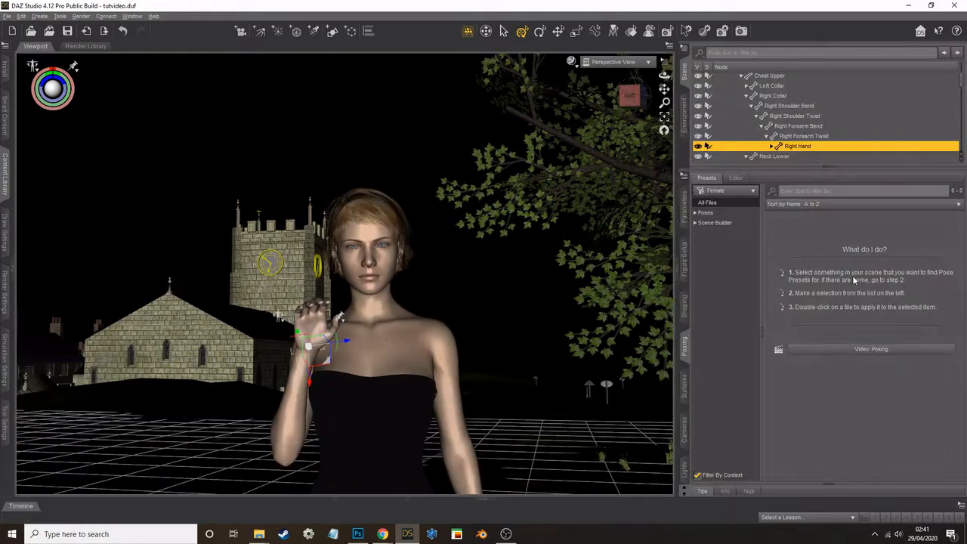
{"action": "left_click", "coordinate": [695, 213]}
{"action": "left_click", "coordinate": [699, 233]}
{"action": "left_click", "coordinate": [705, 254]}
{"action": "left_click", "coordinate": [723, 263]}
{"action": "left_click", "coordinate": [686, 212]}
{"action": "left_click", "coordinate": [730, 303]}
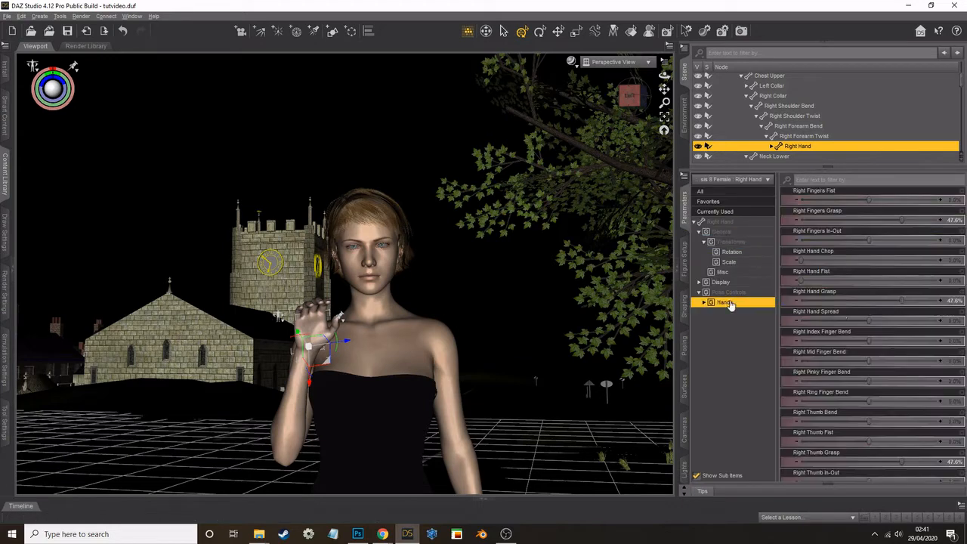
{"action": "left_click_drag", "start_coordinate": [895, 220], "coordinate": [858, 219]}
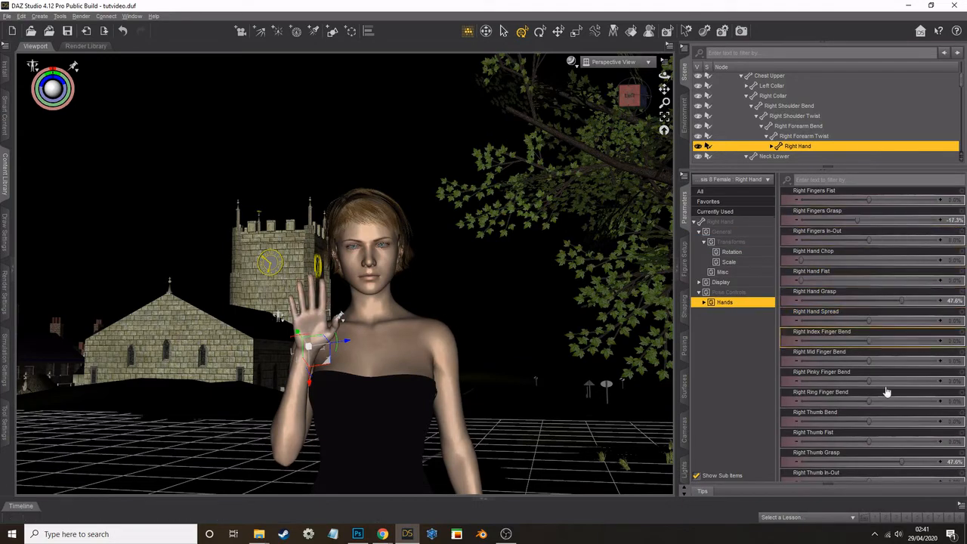
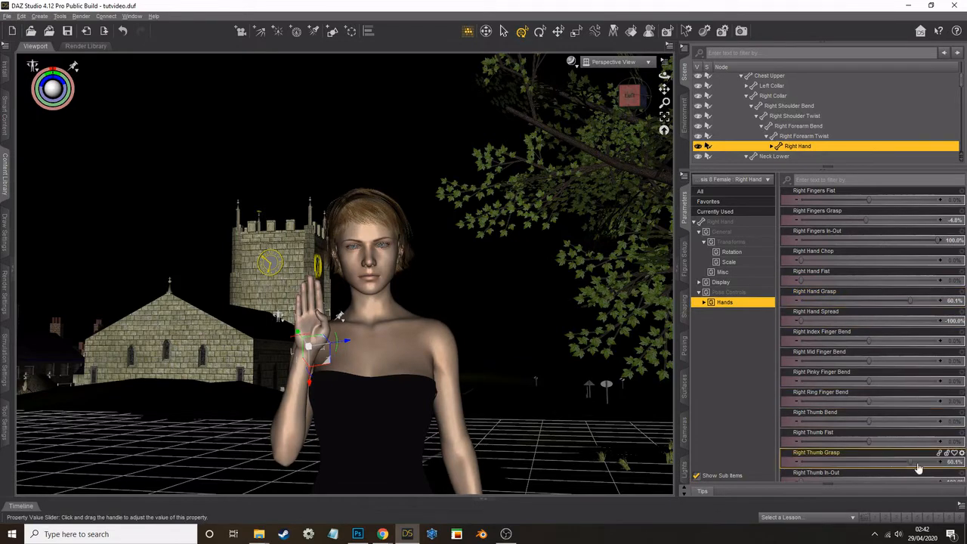
Give the woman's head an angry, open-mouthed frown using the viseme and expression controls, with Contempt HD tried and cleared again.
{"action": "left_click", "coordinate": [375, 307]}
{"action": "scroll", "coordinate": [376, 301], "scroll_direction": "up", "scroll_amount": 4}
{"action": "left_click", "coordinate": [383, 287]}
{"action": "left_click", "coordinate": [734, 333]}
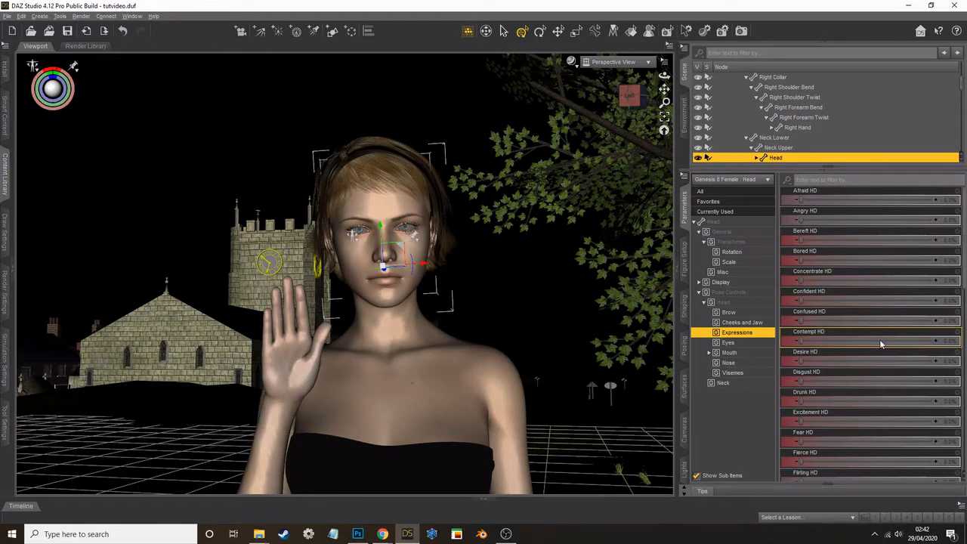
{"action": "left_click_drag", "start_coordinate": [804, 340], "coordinate": [931, 340]}
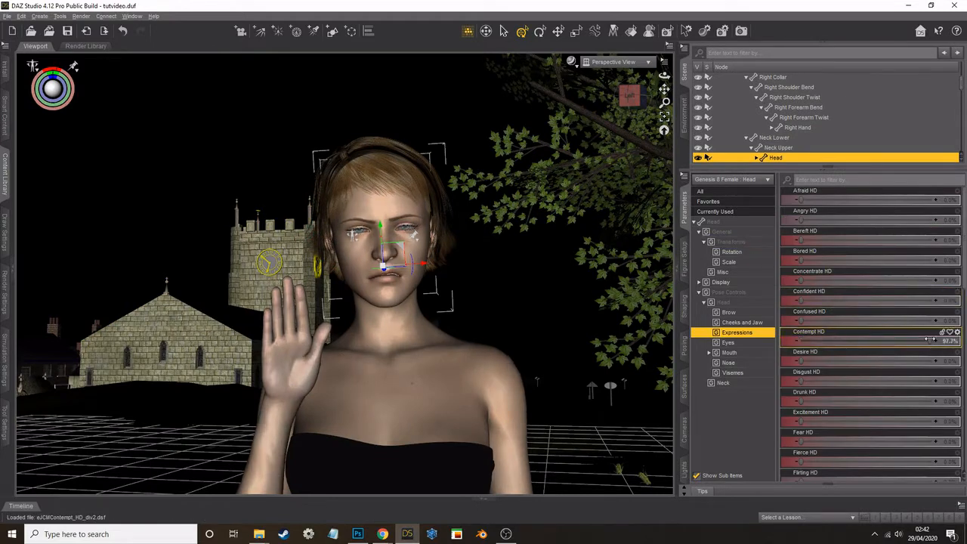
{"action": "left_click", "coordinate": [733, 372]}
{"action": "left_click", "coordinate": [737, 333]}
{"action": "left_click_drag", "start_coordinate": [877, 341], "coordinate": [786, 345]}
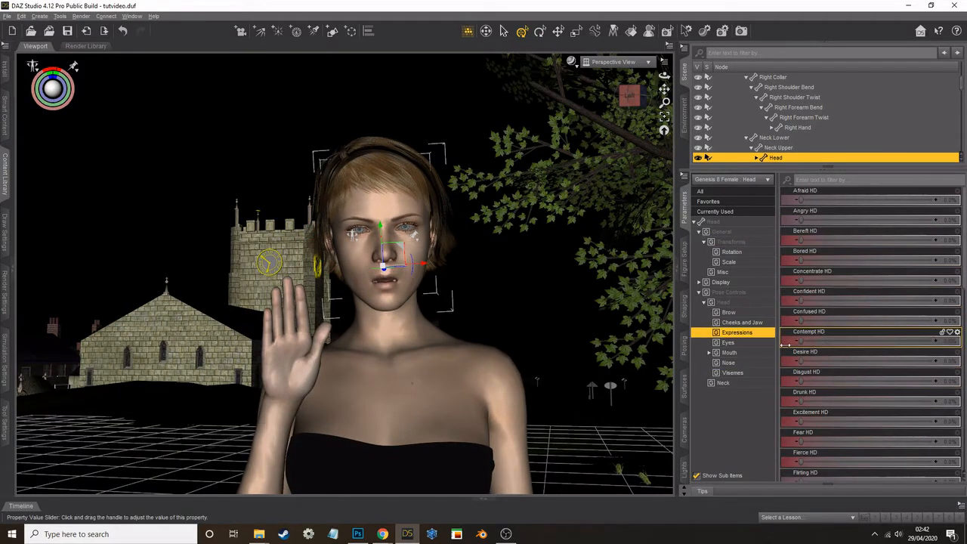
{"action": "scroll", "coordinate": [838, 349], "scroll_direction": "down", "scroll_amount": 8}
{"action": "left_click_drag", "start_coordinate": [802, 220], "coordinate": [898, 220]}
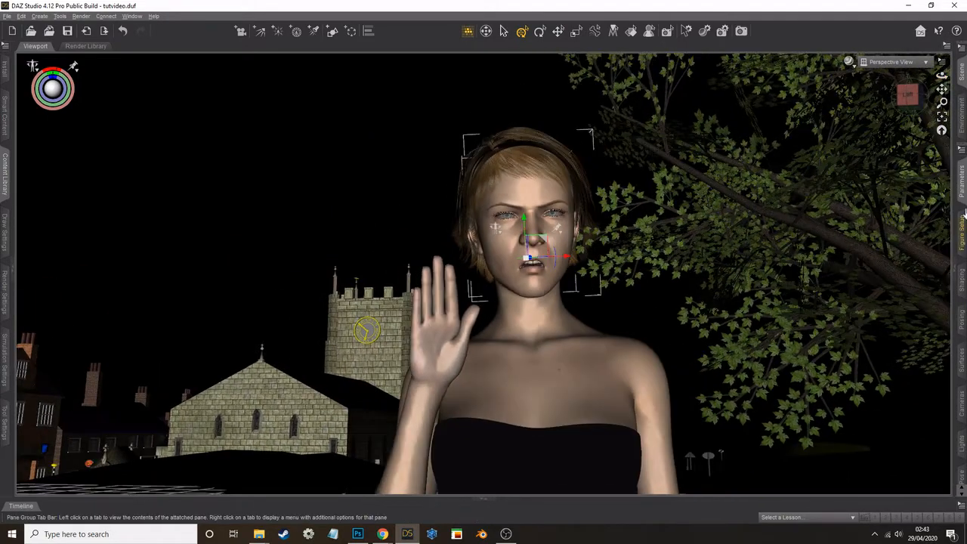
Redirect the woman's gaze by setting Eyes Side-Side to -28.2% and Eyes Up-Down to -65.6%.
{"action": "left_click", "coordinate": [964, 215]}
{"action": "left_click", "coordinate": [728, 343]}
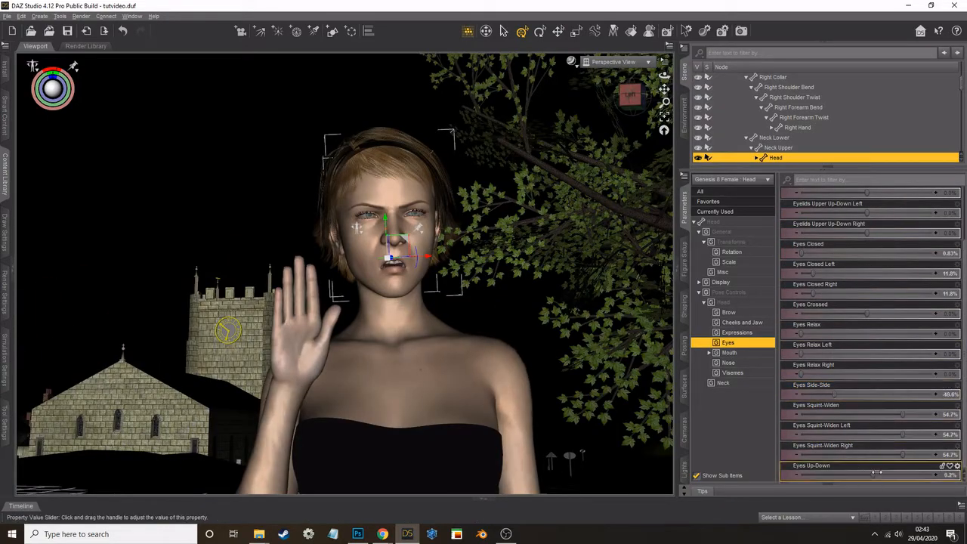
{"action": "left_click_drag", "start_coordinate": [834, 395], "coordinate": [847, 396]}
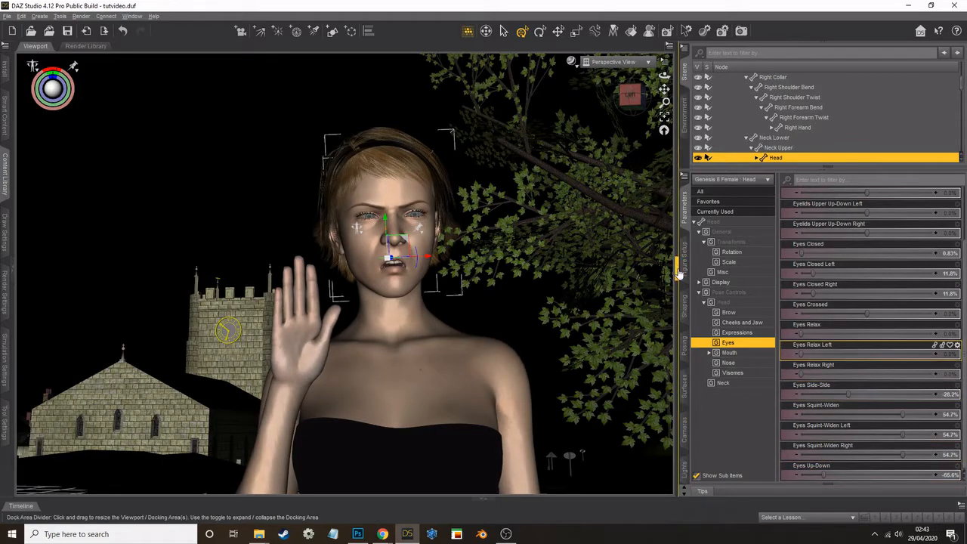
Reframe the woman larger in the view with the village houses and church tower behind her, and save the scene.
{"action": "left_click", "coordinate": [677, 273]}
{"action": "scroll", "coordinate": [671, 267], "scroll_direction": "up", "scroll_amount": 1}
{"action": "left_click_drag", "start_coordinate": [942, 89], "coordinate": [964, 92]}
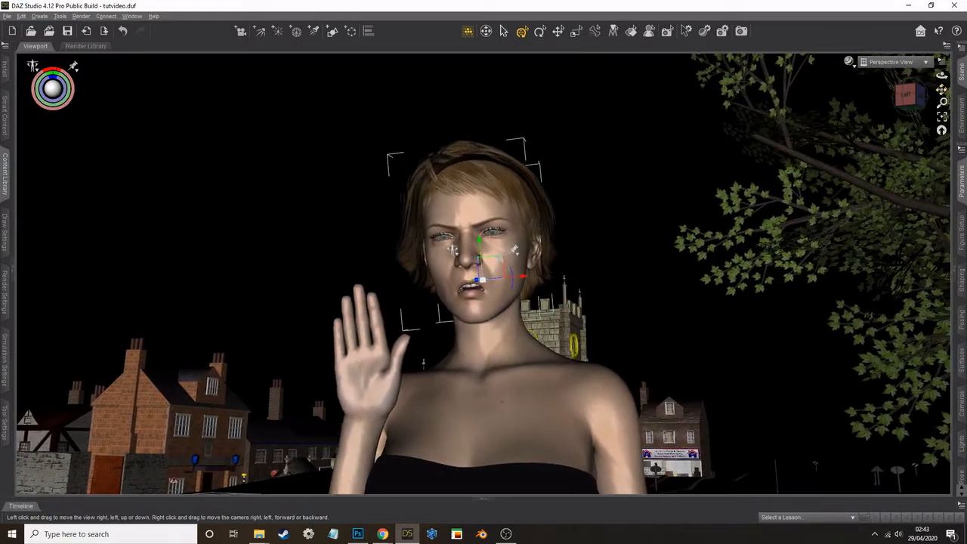
{"action": "left_click", "coordinate": [8, 15]}
{"action": "left_click", "coordinate": [28, 73]}
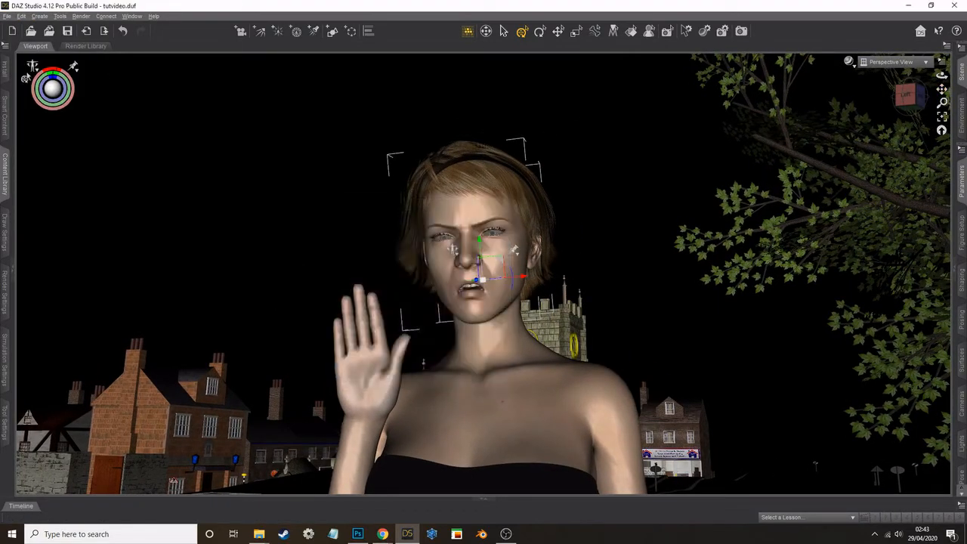
Select every village group object from roundabout to boutique together with all of their surfaces.
{"action": "left_click", "coordinate": [961, 85]}
{"action": "scroll", "coordinate": [760, 149], "scroll_direction": "up", "scroll_amount": 4}
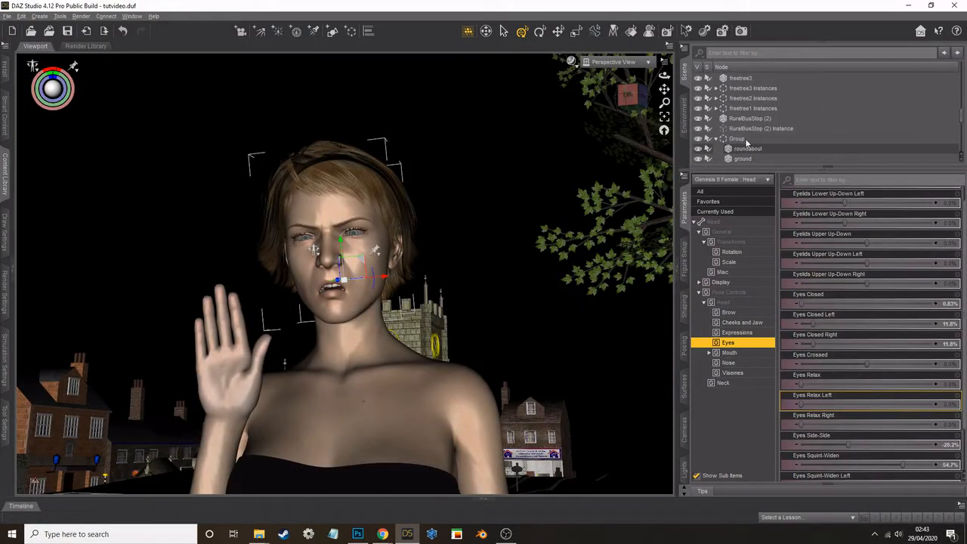
{"action": "left_click", "coordinate": [716, 141]}
{"action": "left_click", "coordinate": [734, 159]}
{"action": "left_click", "coordinate": [685, 386]}
{"action": "scroll", "coordinate": [721, 151], "scroll_direction": "down", "scroll_amount": 3}
{"action": "left_click", "coordinate": [743, 92]}
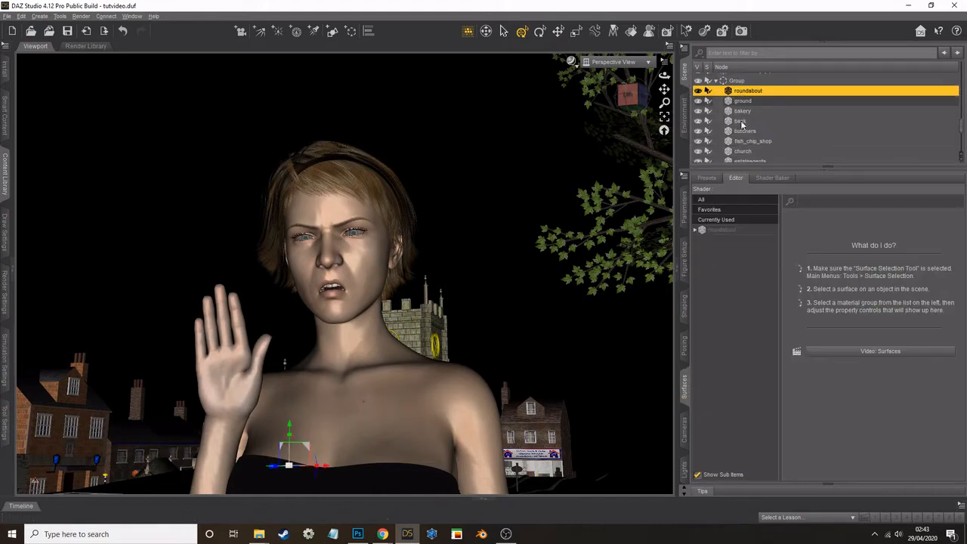
{"action": "scroll", "coordinate": [740, 128], "scroll_direction": "down", "scroll_amount": 3}
{"action": "left_click", "coordinate": [741, 158], "text": "shift"}
{"action": "left_click", "coordinate": [716, 230]}
{"action": "left_click", "coordinate": [723, 391], "text": "shift"}
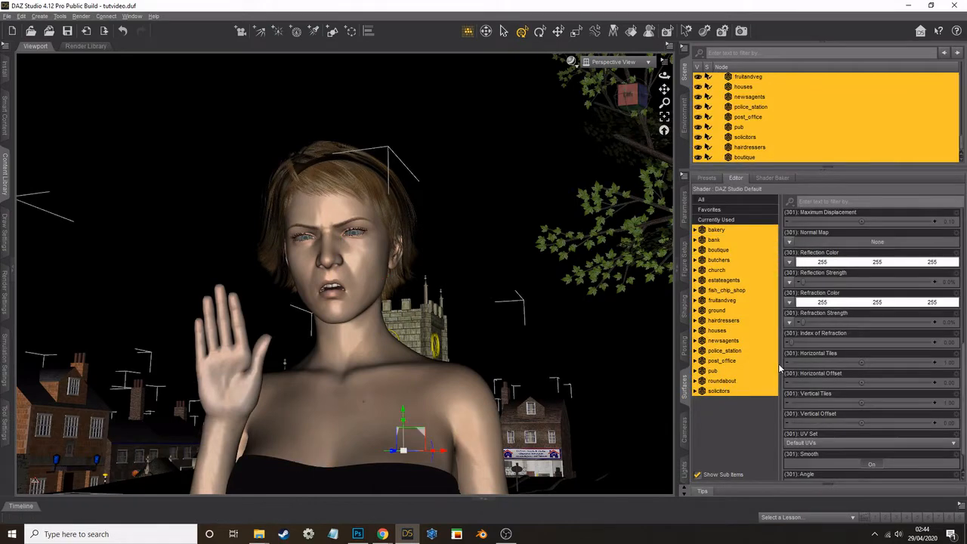
Apply the !Iray Uber Base shader from the DAZ Uber presets to the selected village surfaces.
{"action": "left_click", "coordinate": [5, 174]}
{"action": "left_click", "coordinate": [7, 64]}
{"action": "left_click", "coordinate": [11, 101]}
{"action": "scroll", "coordinate": [46, 219], "scroll_direction": "down", "scroll_amount": 15}
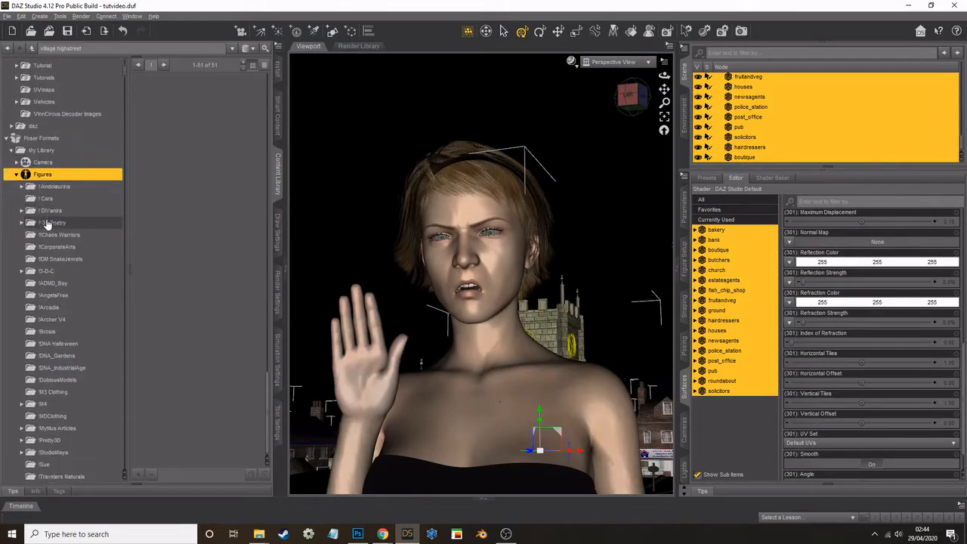
{"action": "scroll", "coordinate": [34, 181], "scroll_direction": "up", "scroll_amount": 5}
{"action": "left_click", "coordinate": [17, 203]}
{"action": "scroll", "coordinate": [20, 227], "scroll_direction": "down", "scroll_amount": 3}
{"action": "left_click", "coordinate": [22, 255]}
{"action": "left_click", "coordinate": [55, 267]}
{"action": "scroll", "coordinate": [159, 114], "scroll_direction": "up", "scroll_amount": 15}
{"action": "double_click", "coordinate": [159, 109]}
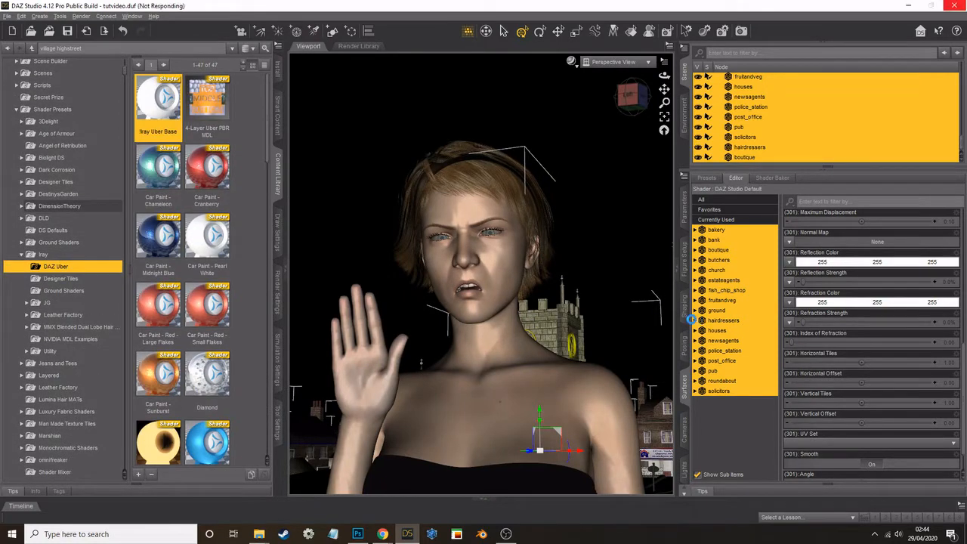
Set the Glossy Color of all selected village surfaces to black (0.00, 0.00, 0.00).
{"action": "scroll", "coordinate": [803, 330], "scroll_direction": "up", "scroll_amount": 5}
{"action": "left_click", "coordinate": [842, 282]}
{"action": "left_click", "coordinate": [367, 263]}
{"action": "left_click", "coordinate": [535, 342]}
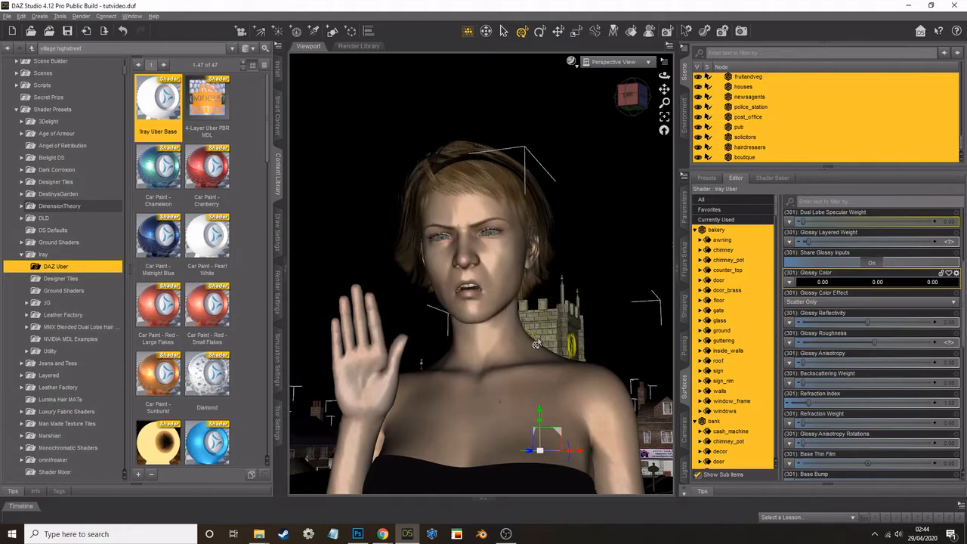
Collapse the content library and save the scene with the updated village materials.
{"action": "left_click", "coordinate": [285, 273]}
{"action": "left_click", "coordinate": [21, 16]}
{"action": "mouse_move", "coordinate": [7, 17]}
{"action": "left_click", "coordinate": [27, 69]}
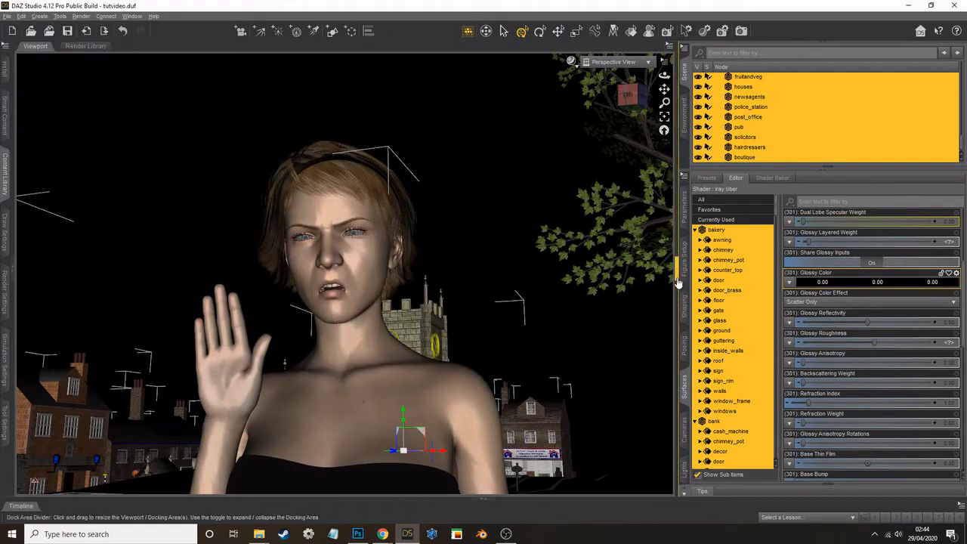
Select the woman's head, orbit the view until the church tower stands clear beside her, and render the image.
{"action": "left_click", "coordinate": [678, 281]}
{"action": "left_click", "coordinate": [84, 17]}
{"action": "left_click", "coordinate": [471, 263]}
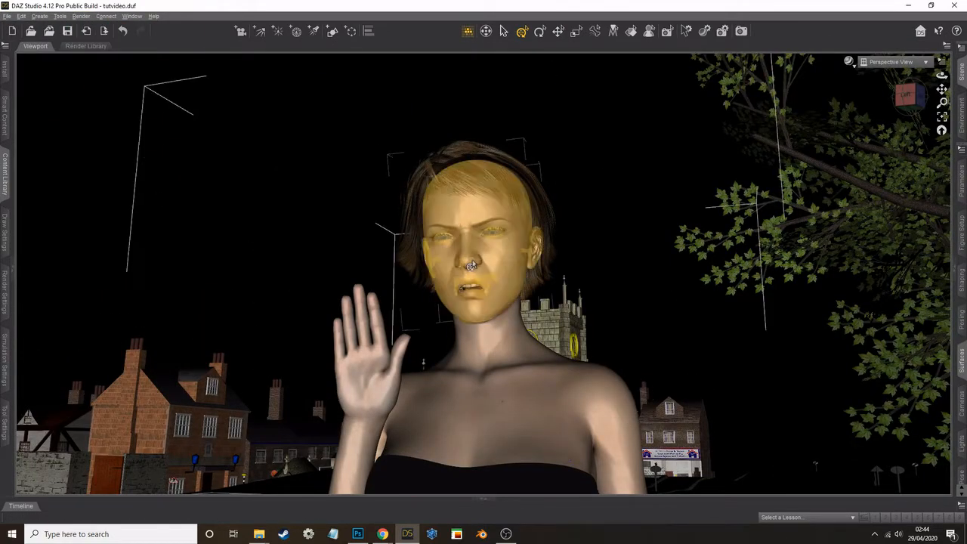
{"action": "left_click", "coordinate": [473, 266]}
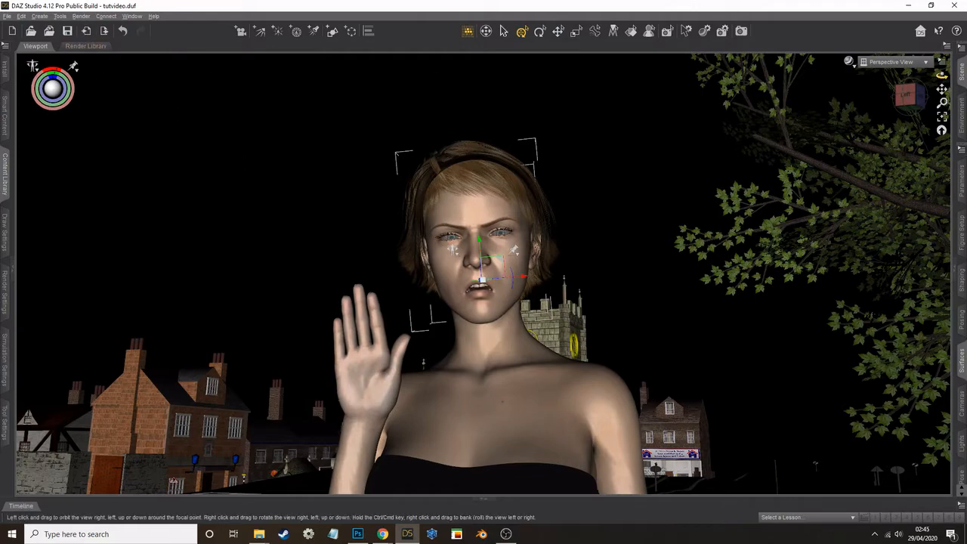
{"action": "mouse_move", "coordinate": [942, 75]}
{"action": "left_mouse_down"}
{"action": "mouse_move", "coordinate": [899, 75]}
{"action": "mouse_move", "coordinate": [955, 74]}
{"action": "left_mouse_up"}
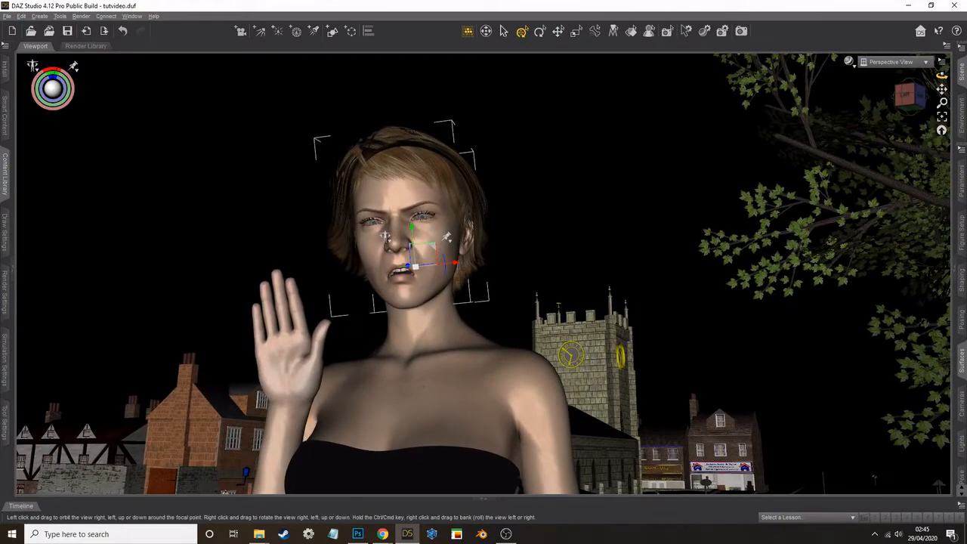
{"action": "left_click", "coordinate": [81, 16]}
{"action": "left_click", "coordinate": [88, 29]}
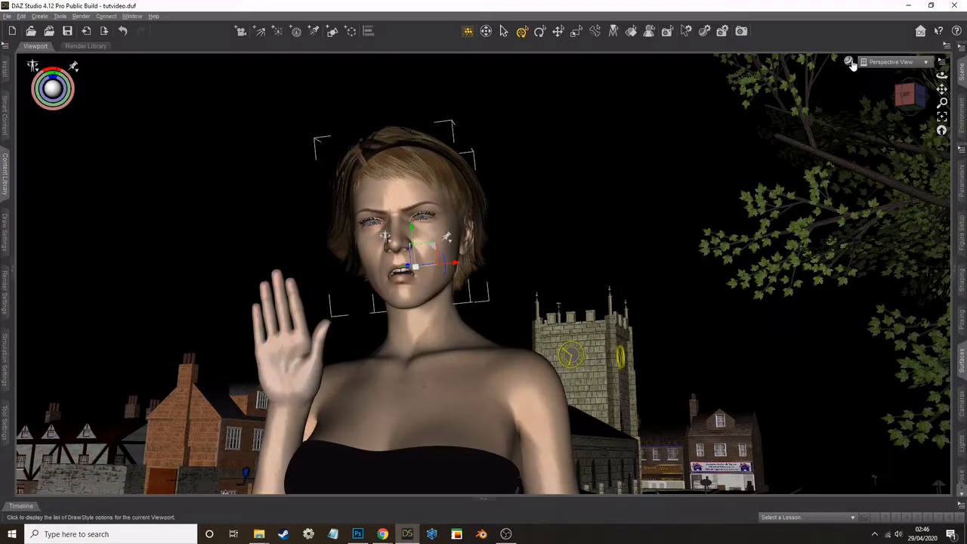
Preview the viewport in Iray and relight the scene with SS Latitude -8.03 and SS Longitude -110.06.
{"action": "left_click", "coordinate": [849, 63]}
{"action": "left_click", "coordinate": [852, 181]}
{"action": "left_click", "coordinate": [4, 289]}
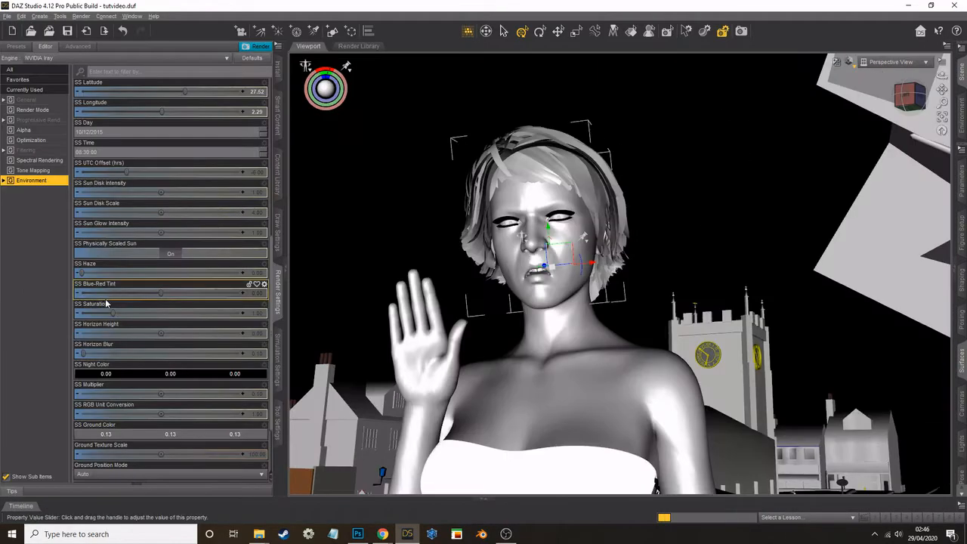
{"action": "scroll", "coordinate": [180, 256], "scroll_direction": "up", "scroll_amount": 3}
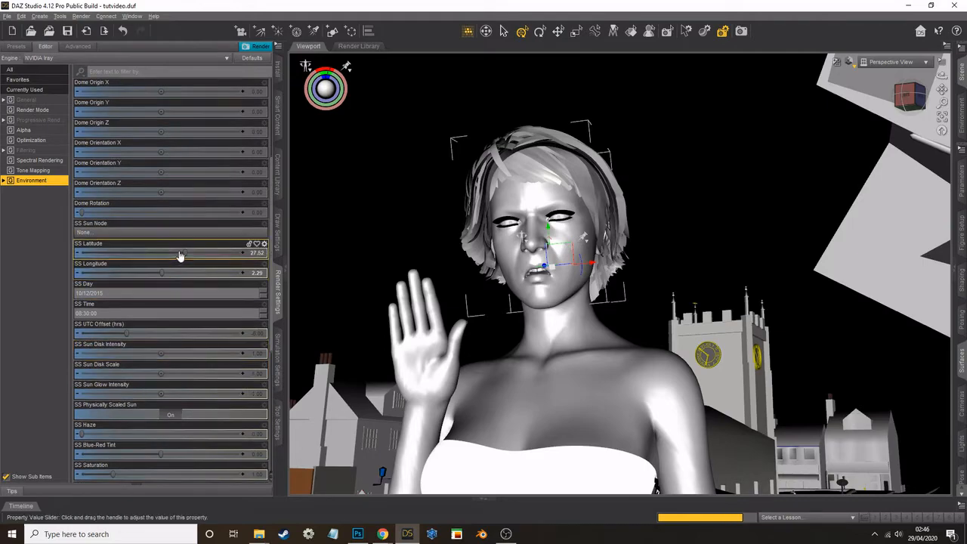
{"action": "left_click_drag", "start_coordinate": [180, 255], "coordinate": [112, 272]}
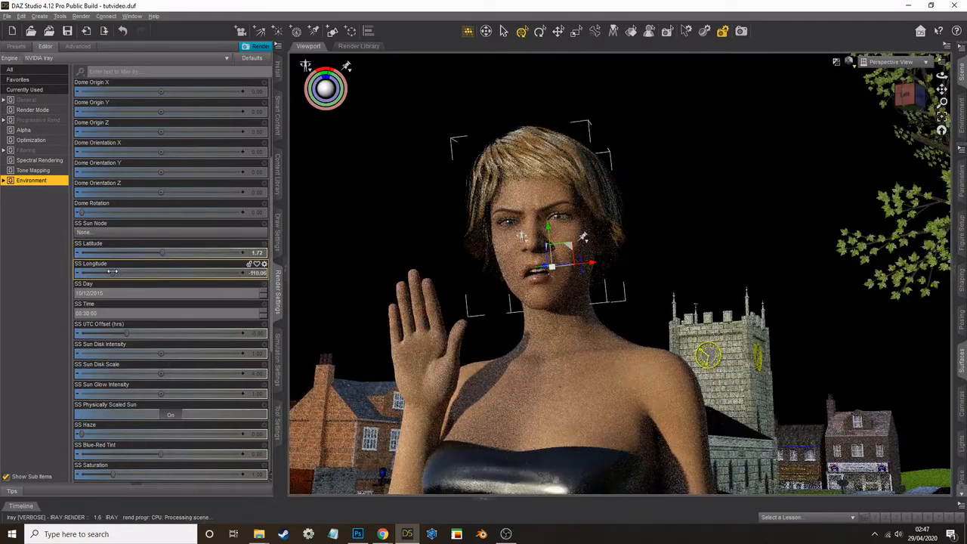
{"action": "mouse_move", "coordinate": [161, 253]}
{"action": "left_mouse_down"}
{"action": "mouse_move", "coordinate": [170, 253]}
{"action": "mouse_move", "coordinate": [152, 261]}
{"action": "left_mouse_up"}
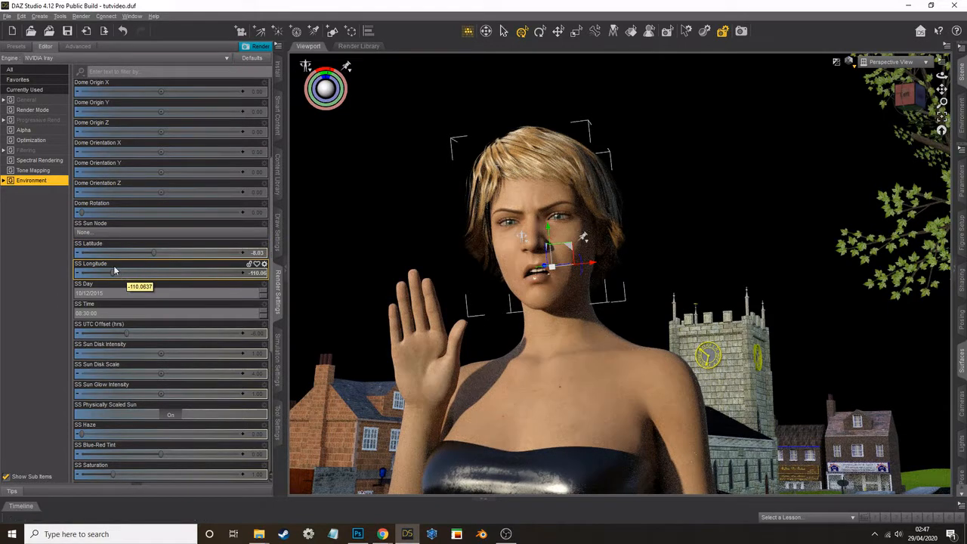
Return the viewport from Iray to the textured preview, render the panel and save the image as a PNG.
{"action": "left_click", "coordinate": [282, 275]}
{"action": "left_click", "coordinate": [849, 63]}
{"action": "left_click", "coordinate": [838, 158]}
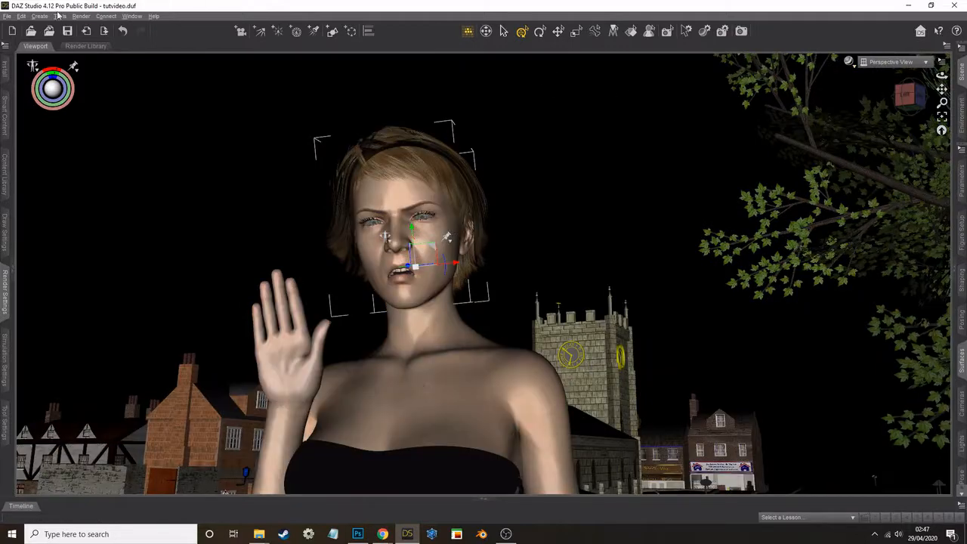
{"action": "left_click", "coordinate": [81, 16]}
{"action": "left_click", "coordinate": [91, 25]}
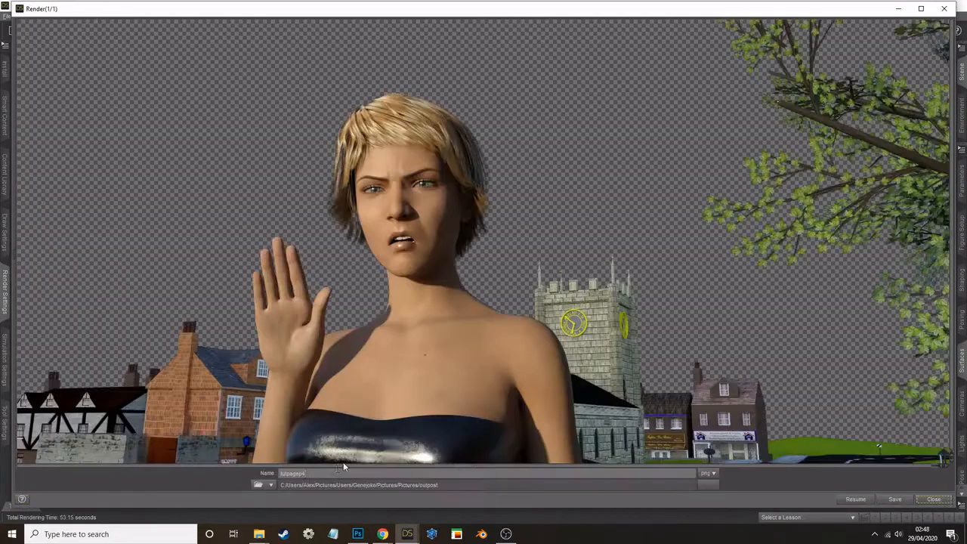
{"action": "left_click", "coordinate": [891, 500]}
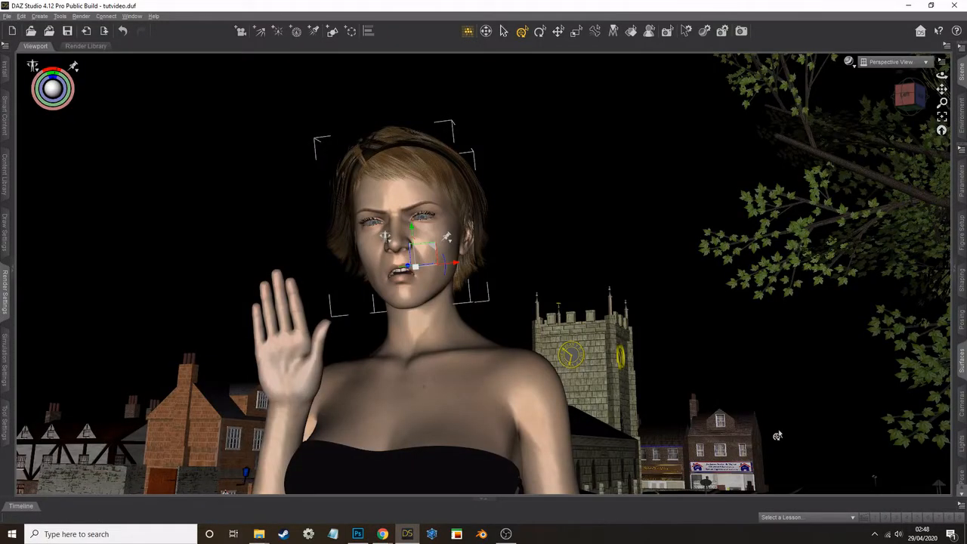
Select the Genesis 8 Female figure and reframe the view on her with the tree and village behind.
{"action": "scroll", "coordinate": [436, 371], "scroll_direction": "down", "scroll_amount": 5}
{"action": "middle_click_drag", "start_coordinate": [439, 371], "coordinate": [519, 418]}
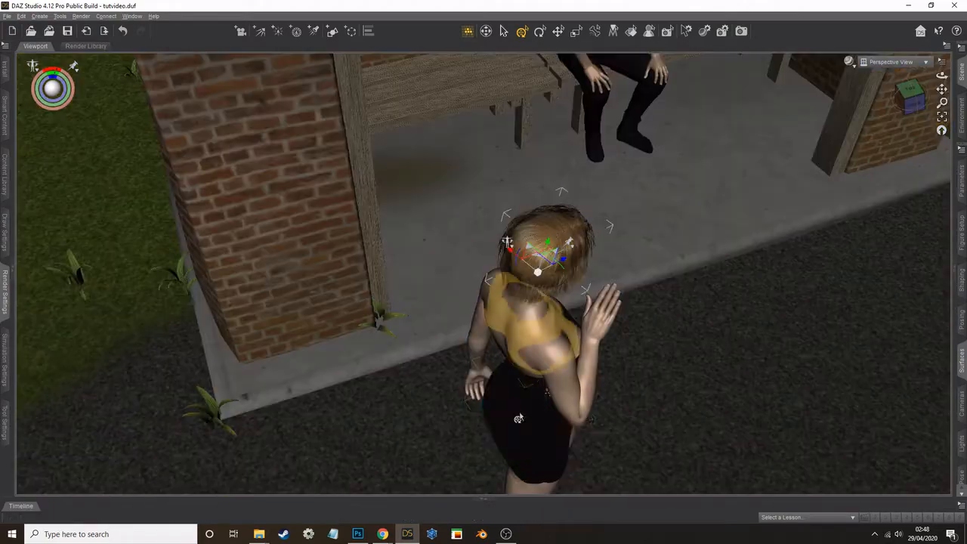
{"action": "scroll", "coordinate": [518, 418], "scroll_direction": "down", "scroll_amount": 2}
{"action": "left_click", "coordinate": [518, 415]}
{"action": "left_click_drag", "start_coordinate": [534, 456], "coordinate": [608, 429]}
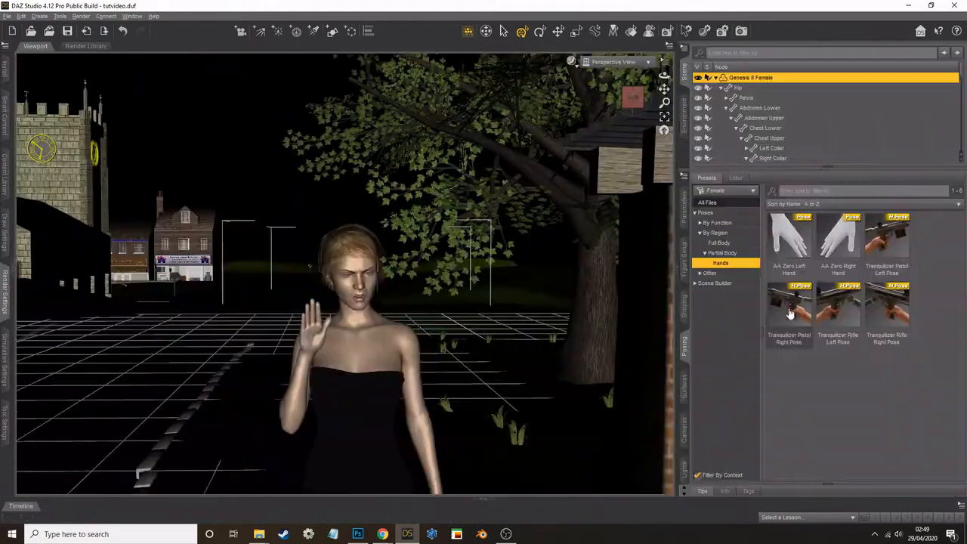
Browse the standing pose presets and swing the figure's raised right forearm down to waist height.
{"action": "left_click", "coordinate": [699, 223]}
{"action": "left_click", "coordinate": [718, 343]}
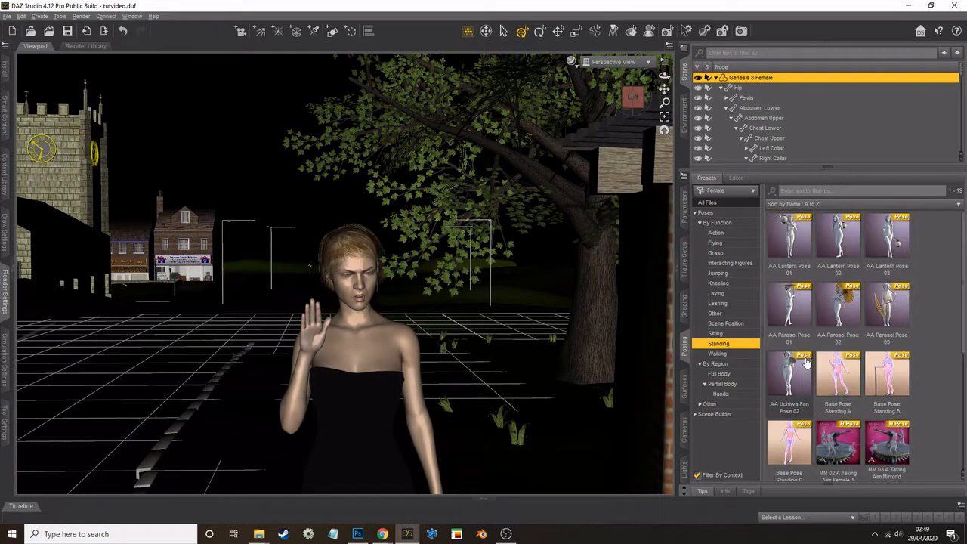
{"action": "left_click", "coordinate": [301, 378]}
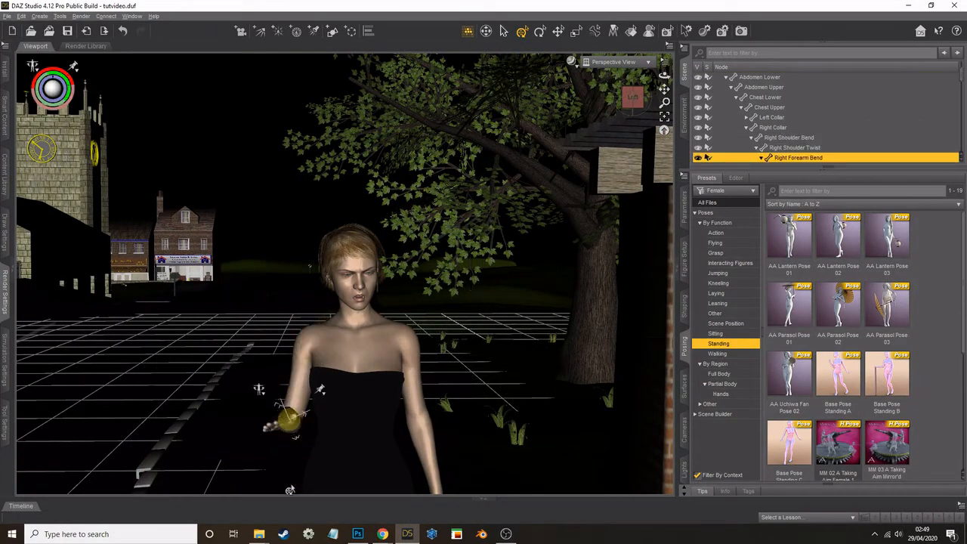
Examine the Genesis 8 Female pose folders in the content library, including PainMD, RPublishing LostCave and Wheelchair.
{"action": "left_click", "coordinate": [5, 181]}
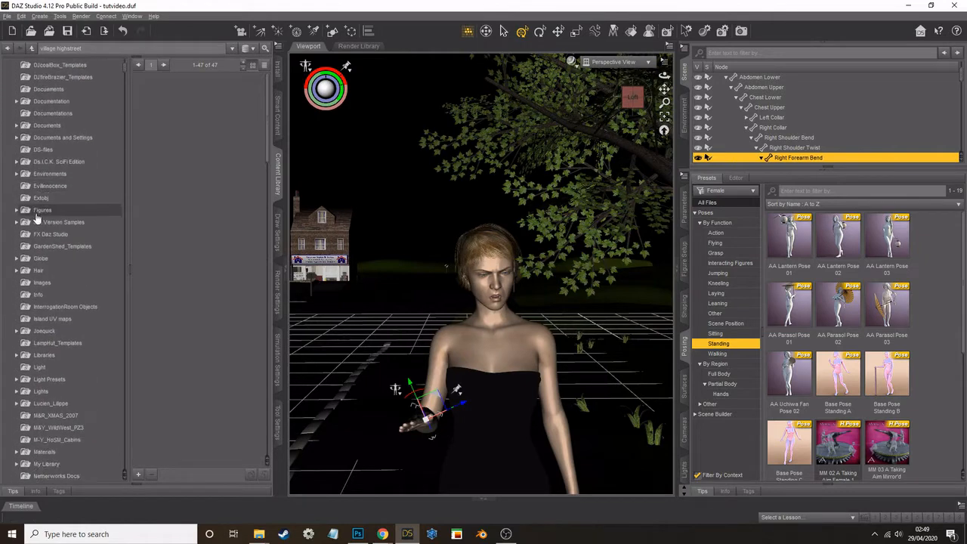
{"action": "scroll", "coordinate": [36, 217], "scroll_direction": "down", "scroll_amount": 8}
{"action": "left_click", "coordinate": [28, 404]}
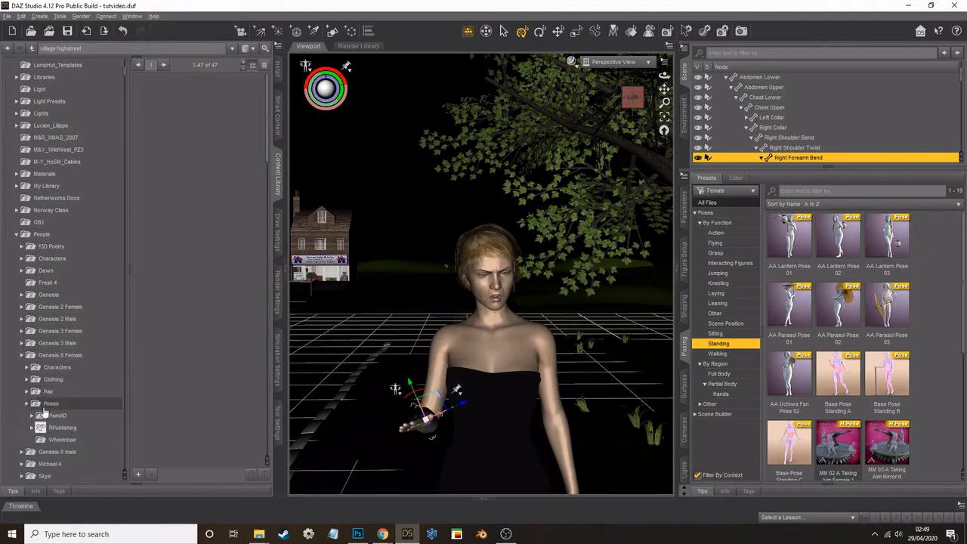
{"action": "left_click", "coordinate": [37, 407]}
{"action": "left_click", "coordinate": [32, 416]}
{"action": "left_click", "coordinate": [45, 428]}
{"action": "double_click", "coordinate": [43, 439]}
{"action": "scroll", "coordinate": [39, 411], "scroll_direction": "down", "scroll_amount": 1}
{"action": "scroll", "coordinate": [38, 395], "scroll_direction": "down", "scroll_amount": 2}
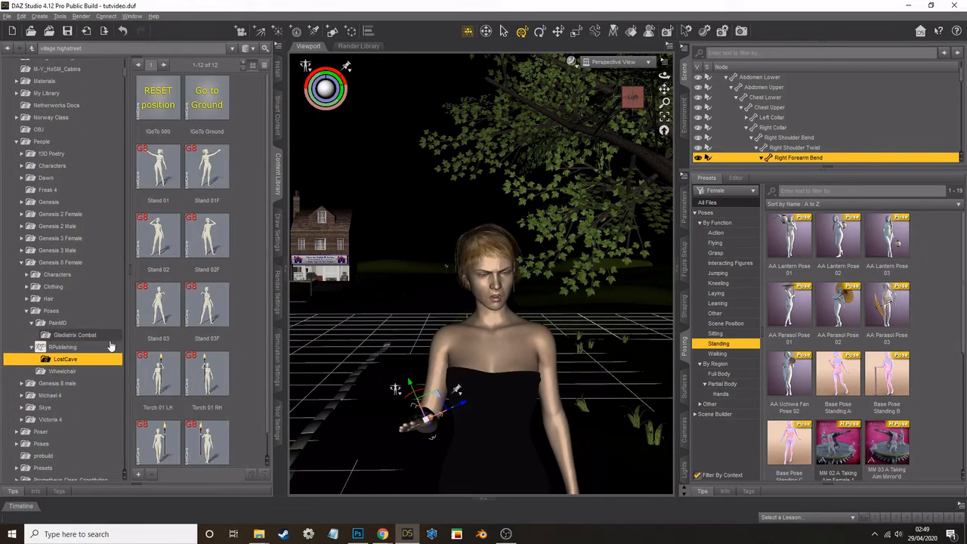
{"action": "left_click", "coordinate": [62, 371]}
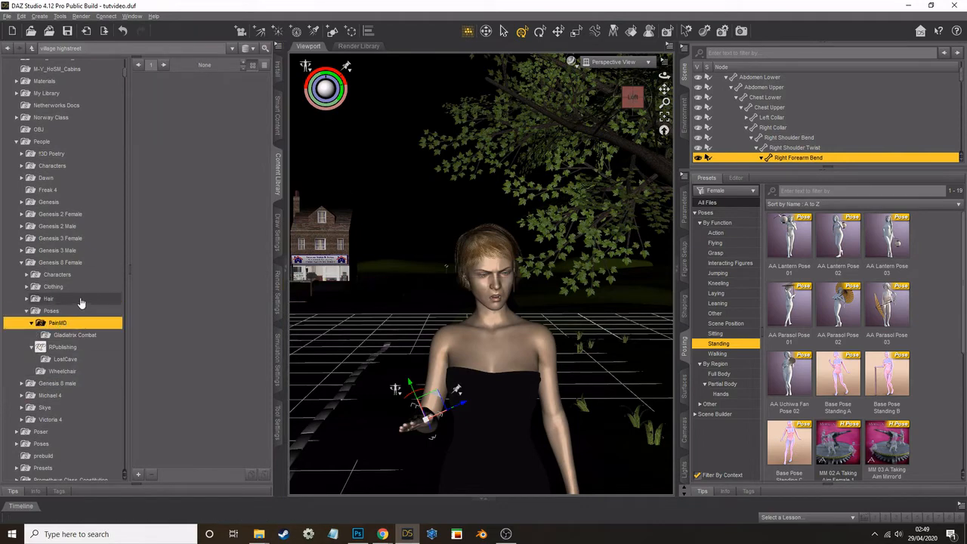
Examine the Genesis 8 Male pose folders, including GJAP, G8M Poses and The Brawl for G8M.
{"action": "left_click", "coordinate": [42, 383]}
{"action": "left_click", "coordinate": [27, 419]}
{"action": "scroll", "coordinate": [32, 424], "scroll_direction": "down", "scroll_amount": 3}
{"action": "left_click", "coordinate": [45, 341]}
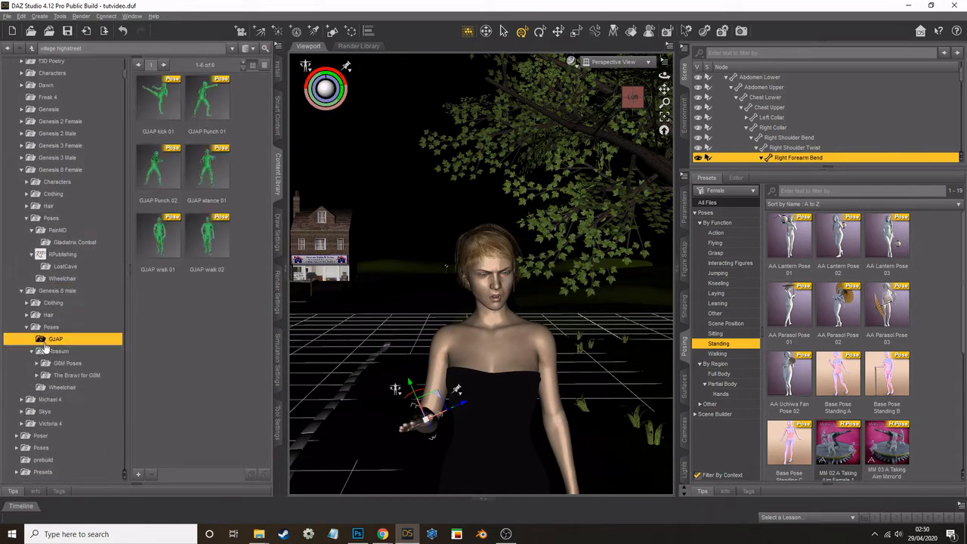
{"action": "left_click", "coordinate": [61, 364]}
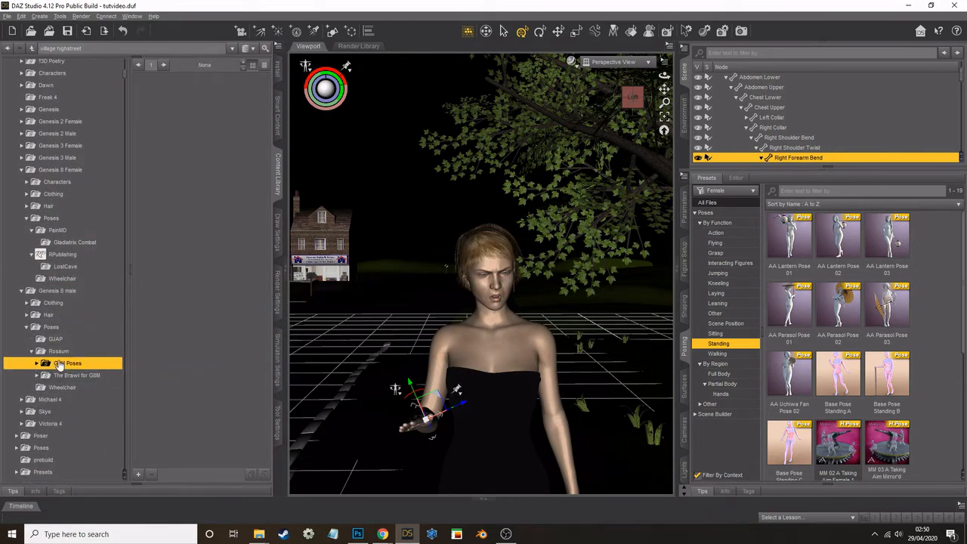
{"action": "left_click", "coordinate": [62, 376]}
{"action": "left_click", "coordinate": [31, 351]}
Turn the figure's neck and head toward her right side and adjust the head's tilt.
{"action": "left_click", "coordinate": [490, 320]}
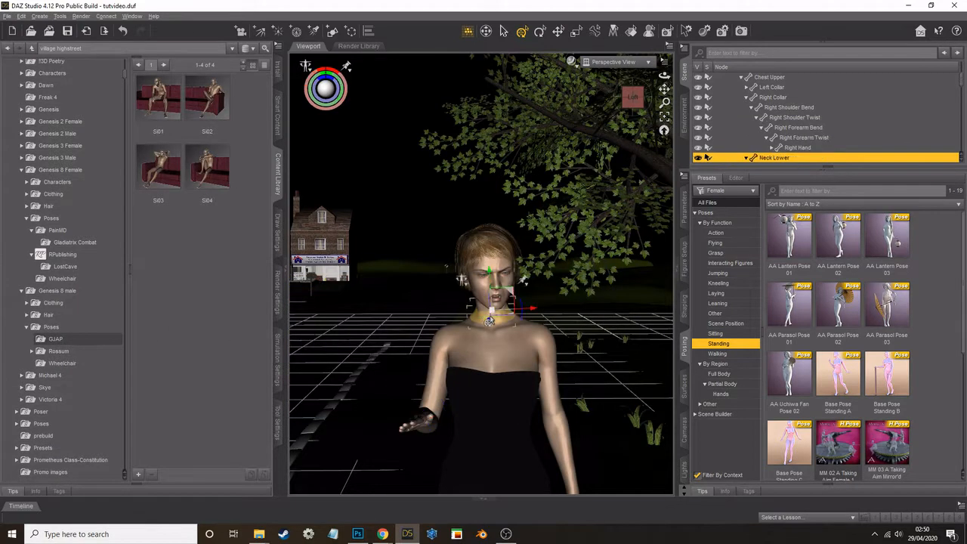
{"action": "scroll", "coordinate": [493, 321], "scroll_direction": "up", "scroll_amount": 3}
{"action": "left_click", "coordinate": [485, 310]}
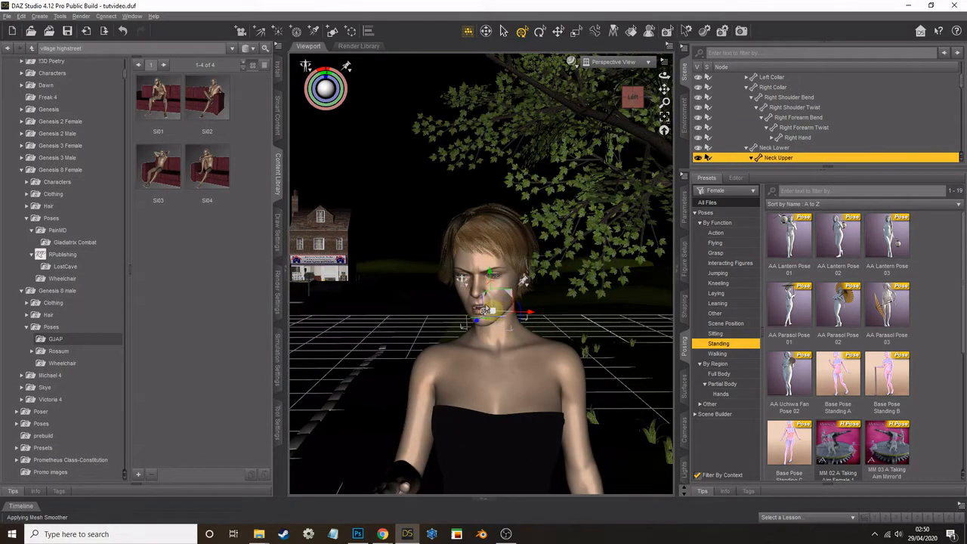
{"action": "left_click", "coordinate": [487, 296]}
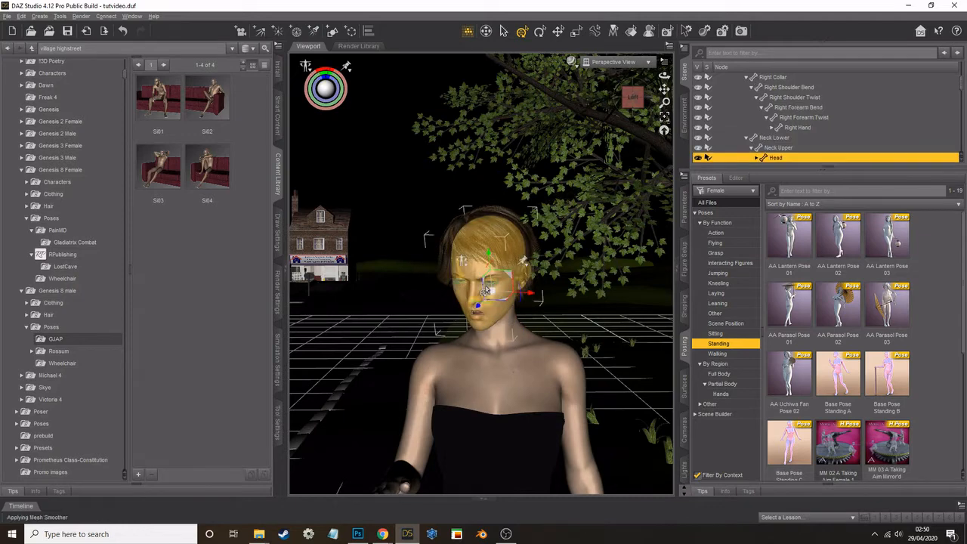
Bring the right arm across the front of the waist and angle the right hand downward.
{"action": "left_click", "coordinate": [408, 398]}
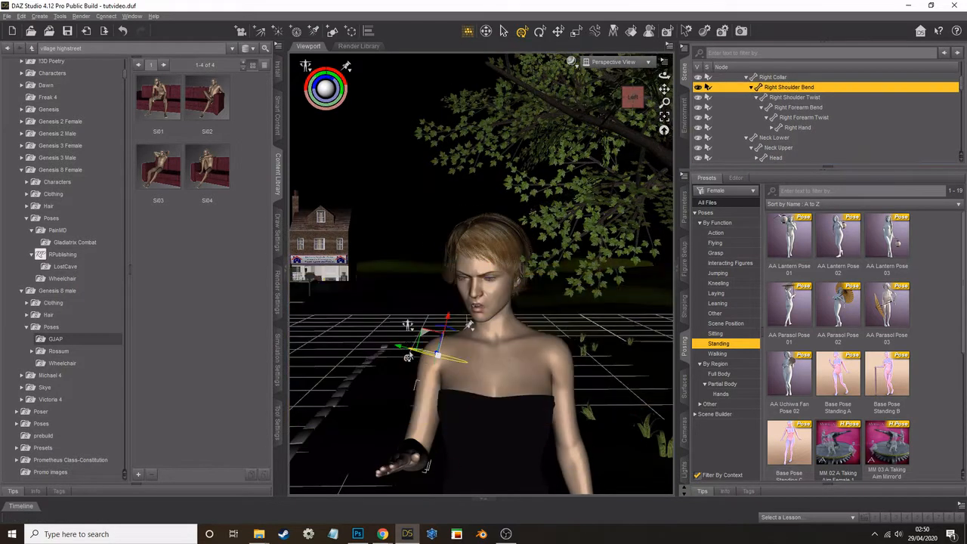
{"action": "left_click_drag", "start_coordinate": [411, 351], "coordinate": [445, 376]}
{"action": "left_click", "coordinate": [513, 465]}
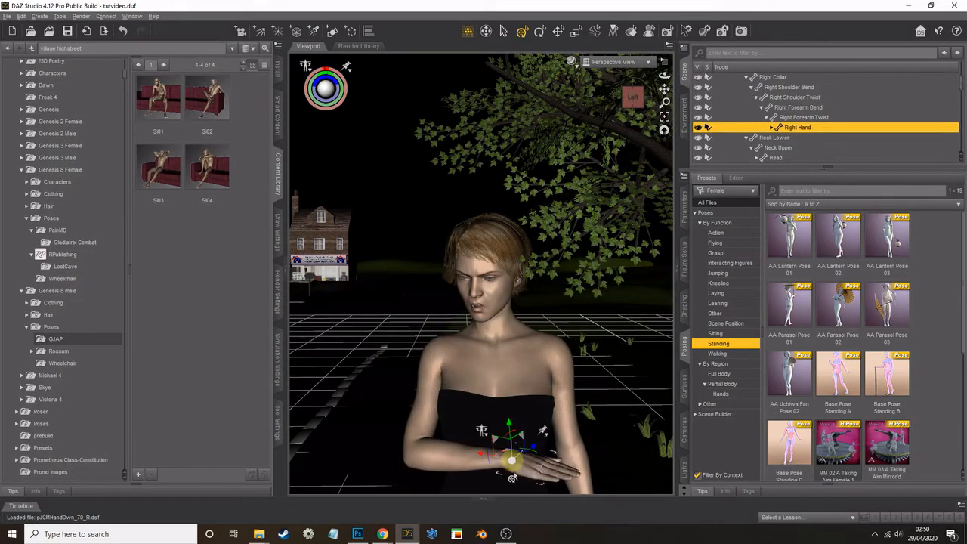
Fold the left arm over the right so the arms cross, undoing a misplaced left shoulder bend.
{"action": "left_click", "coordinate": [572, 473]}
{"action": "left_click", "coordinate": [556, 364]}
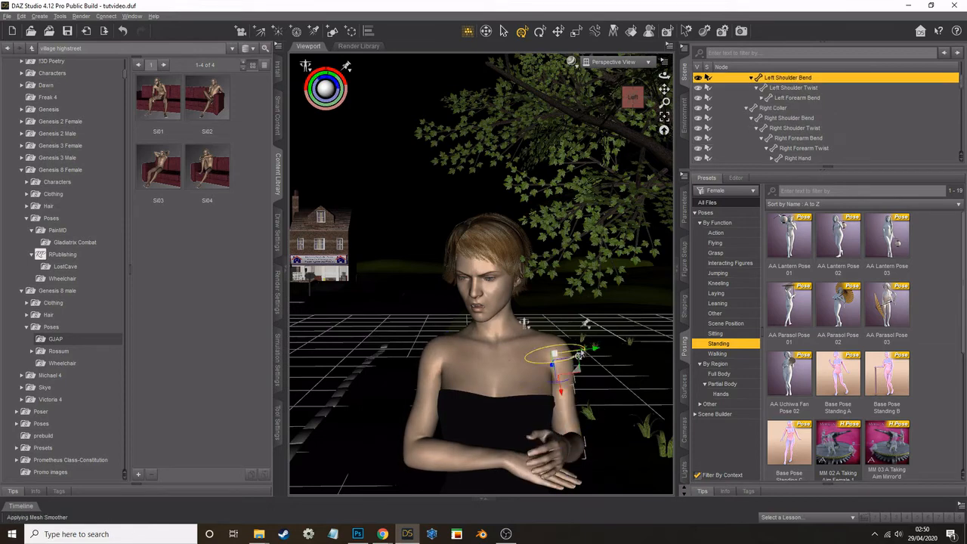
{"action": "left_click", "coordinate": [506, 344]}
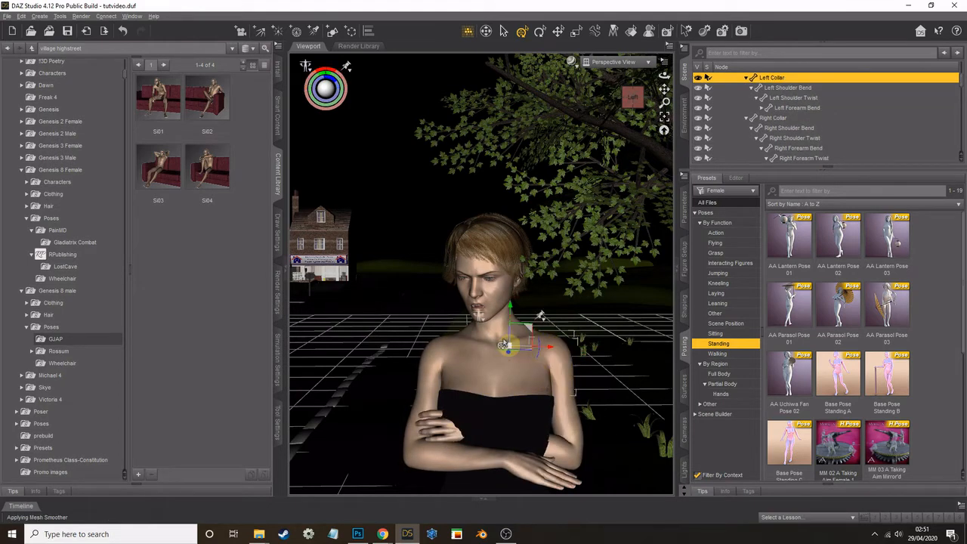
{"action": "left_click", "coordinate": [549, 355]}
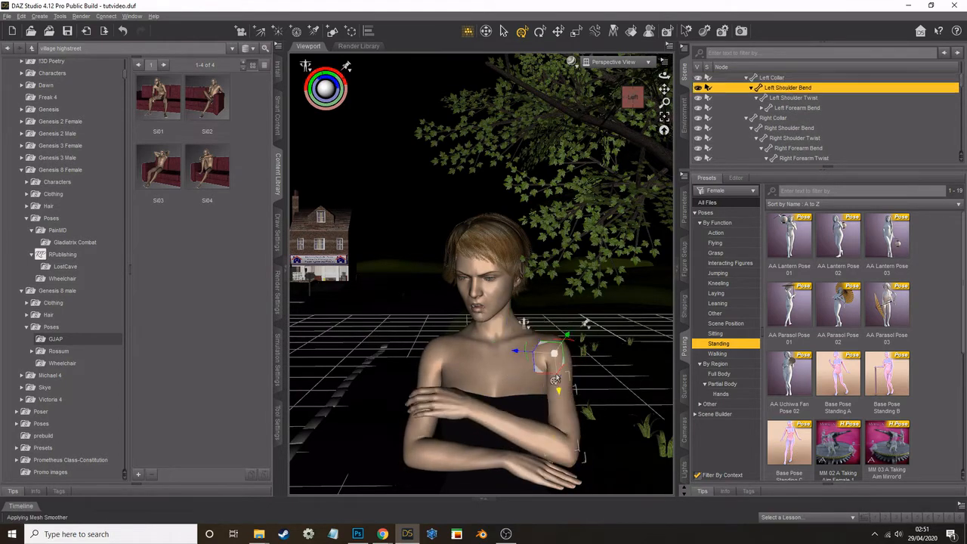
{"action": "left_click", "coordinate": [21, 16]}
{"action": "left_click", "coordinate": [29, 28]}
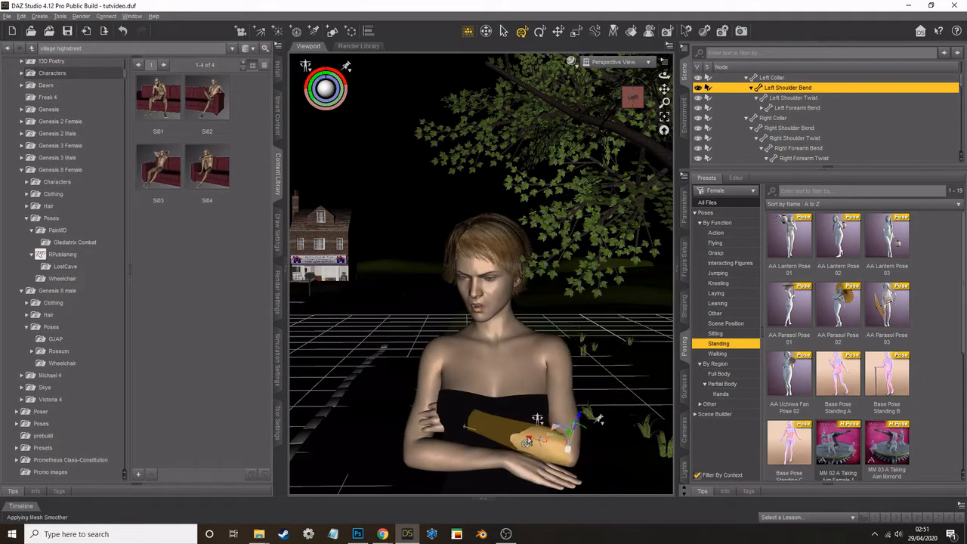
{"action": "left_click", "coordinate": [550, 397]}
Use the PowerPose head template on the figure to turn the eyes sideways and narrow the eyelids.
{"action": "scroll", "coordinate": [468, 326], "scroll_direction": "up", "scroll_amount": 3}
{"action": "left_click", "coordinate": [279, 175]}
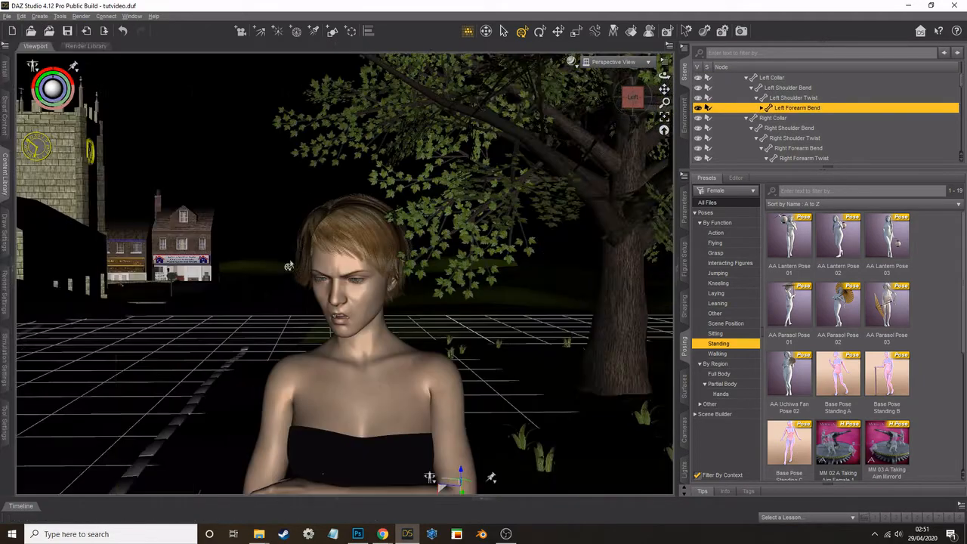
{"action": "left_click_drag", "start_coordinate": [664, 75], "coordinate": [652, 51]}
{"action": "scroll", "coordinate": [282, 120], "scroll_direction": "up", "scroll_amount": 3}
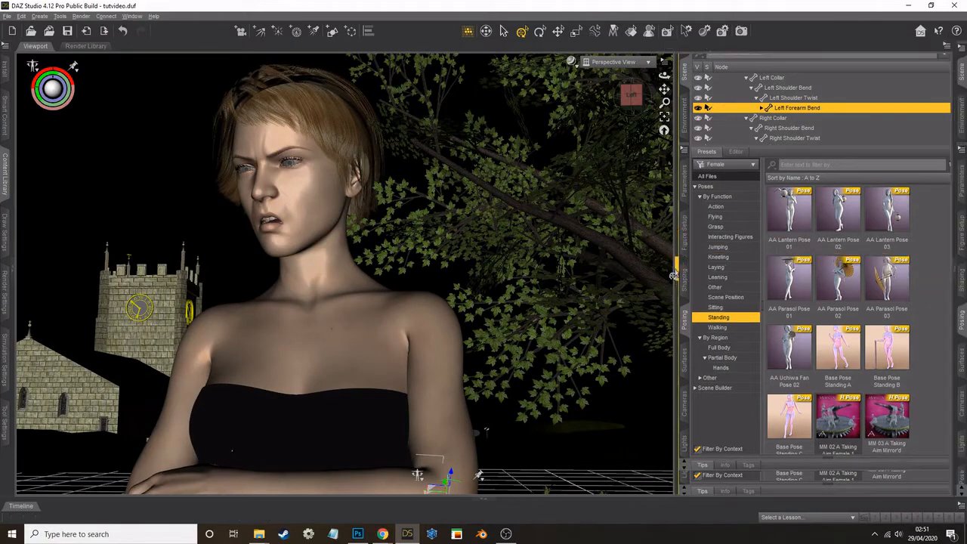
{"action": "left_click", "coordinate": [676, 274]}
{"action": "left_click", "coordinate": [452, 226]}
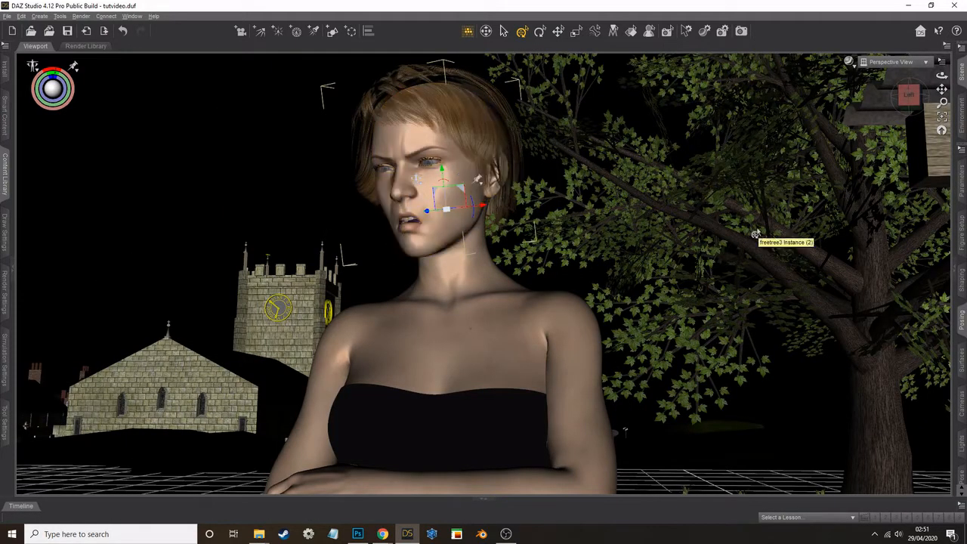
{"action": "left_click", "coordinate": [962, 458]}
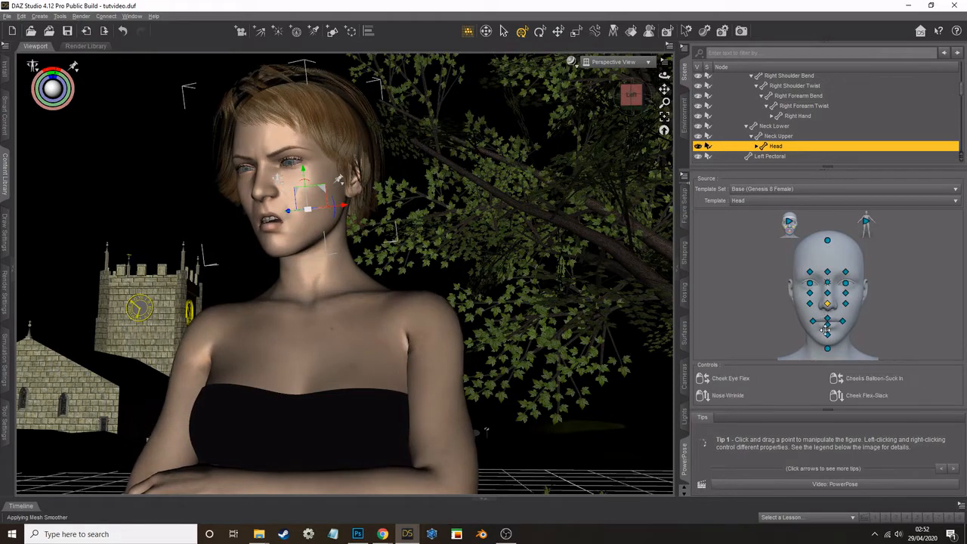
{"action": "left_click", "coordinate": [827, 283]}
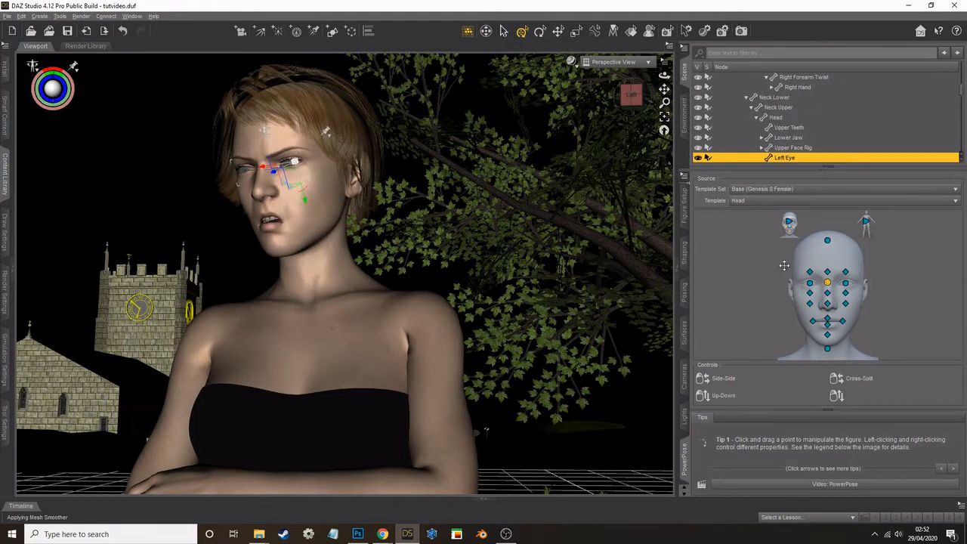
{"action": "left_click", "coordinate": [809, 294]}
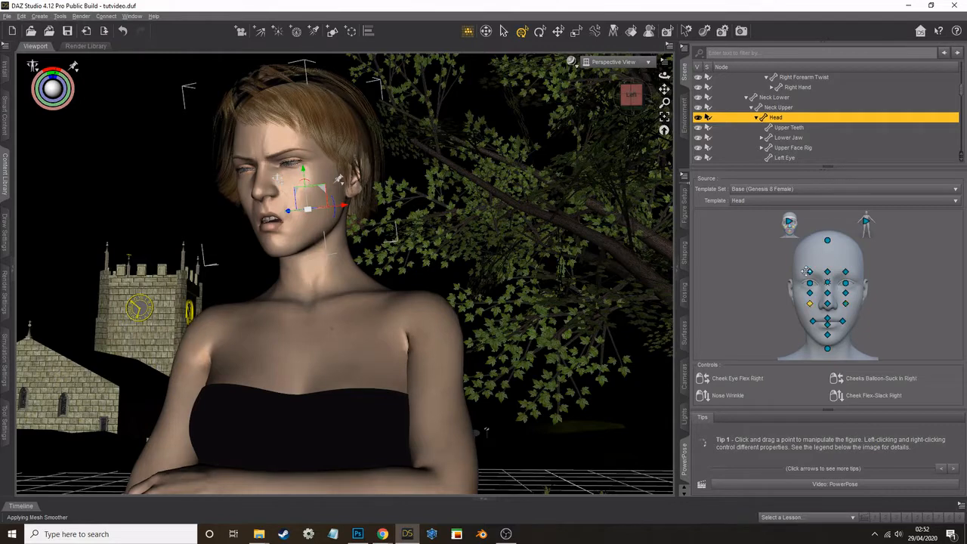
Close the figure's mouth by clearing the head's viseme values, including EH, to 0%.
{"action": "left_click", "coordinate": [685, 223]}
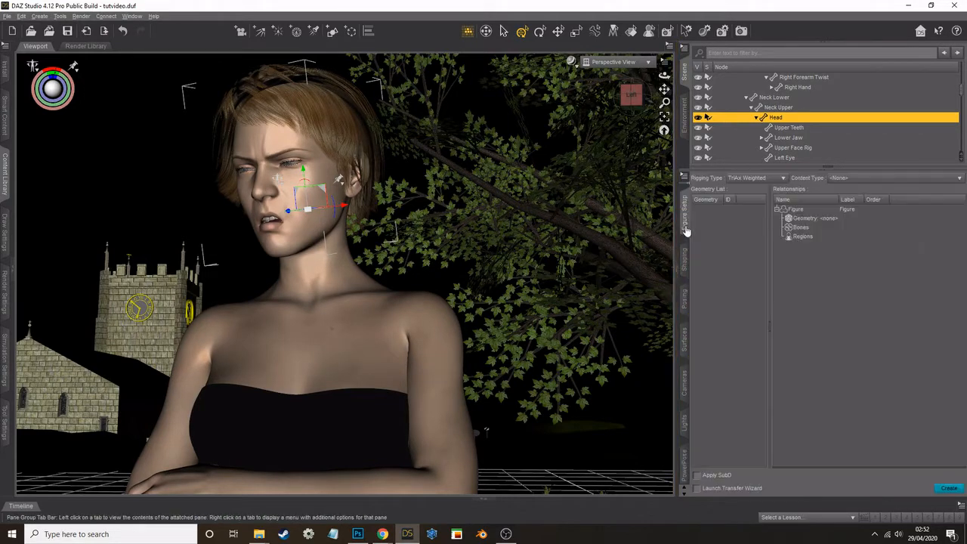
{"action": "left_click", "coordinate": [734, 292]}
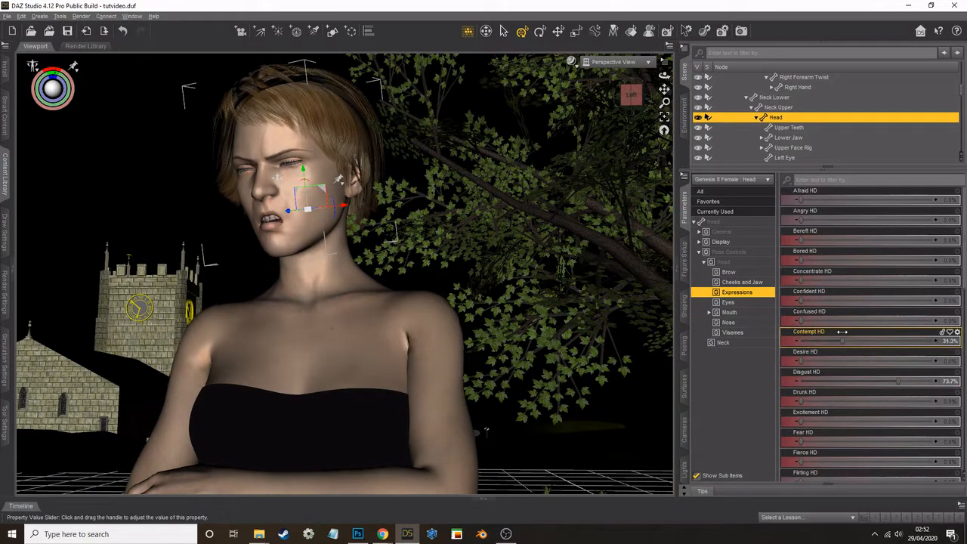
{"action": "left_click", "coordinate": [731, 332]}
{"action": "left_click_drag", "start_coordinate": [839, 395], "coordinate": [799, 396]}
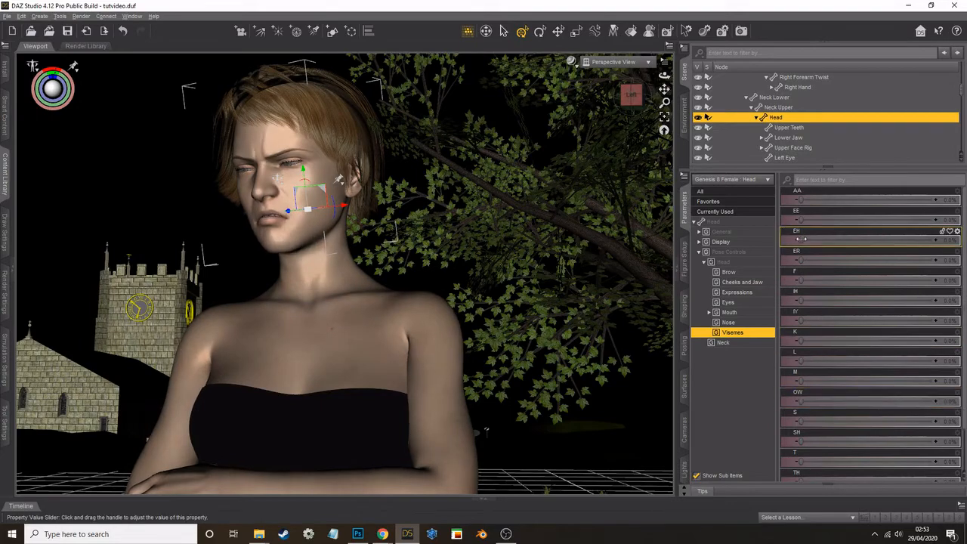
{"action": "left_click_drag", "start_coordinate": [840, 242], "coordinate": [799, 242]}
Try the L viseme at 47.7% on the head and return it to 0%.
{"action": "left_click_drag", "start_coordinate": [800, 361], "coordinate": [865, 360]}
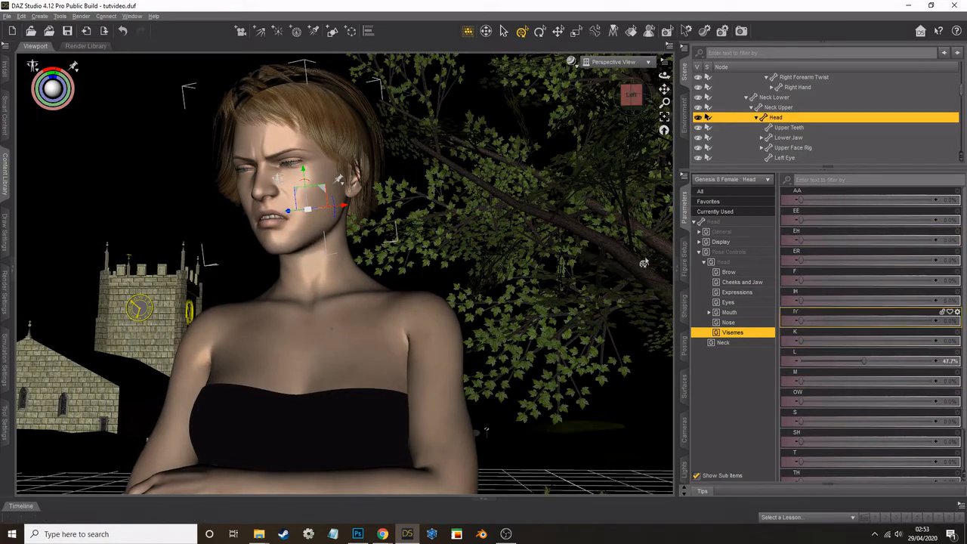
{"action": "left_click_drag", "start_coordinate": [678, 109], "coordinate": [926, 72]}
{"action": "left_click_drag", "start_coordinate": [942, 89], "coordinate": [963, 92]}
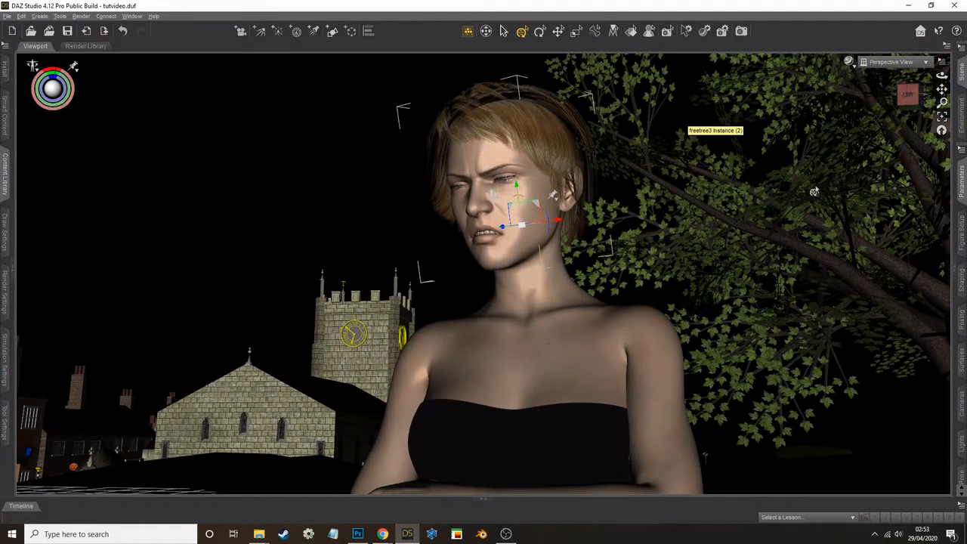
{"action": "left_click", "coordinate": [961, 196]}
{"action": "left_click_drag", "start_coordinate": [865, 363], "coordinate": [799, 363]}
{"action": "scroll", "coordinate": [820, 409], "scroll_direction": "down", "scroll_amount": 3}
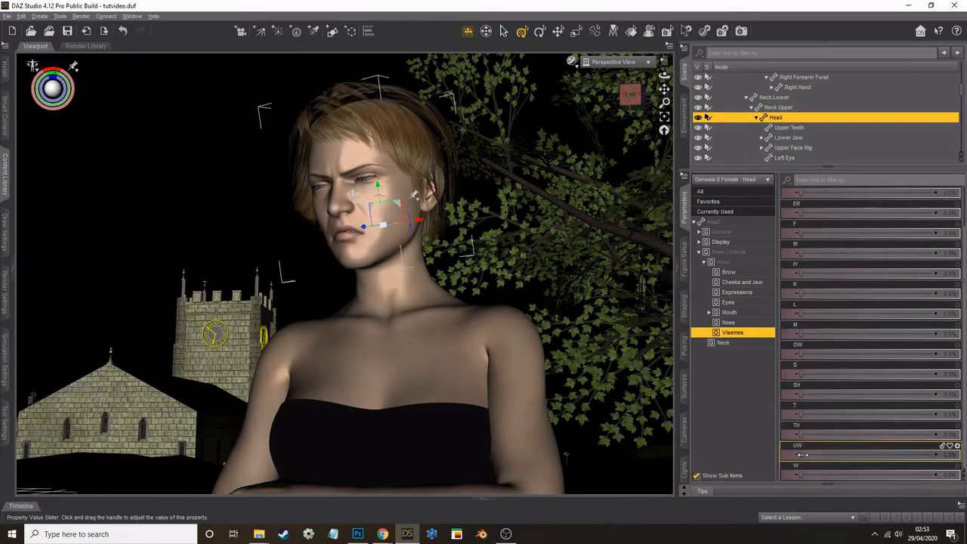
Set the head's Eyes Squint-Widen to 50% and render the scene.
{"action": "left_click", "coordinate": [727, 302]}
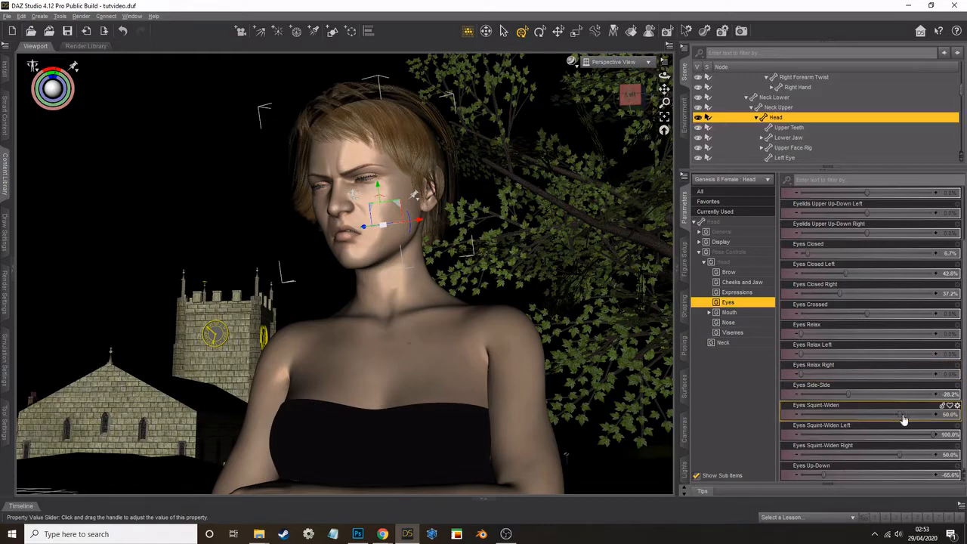
{"action": "left_click", "coordinate": [680, 340]}
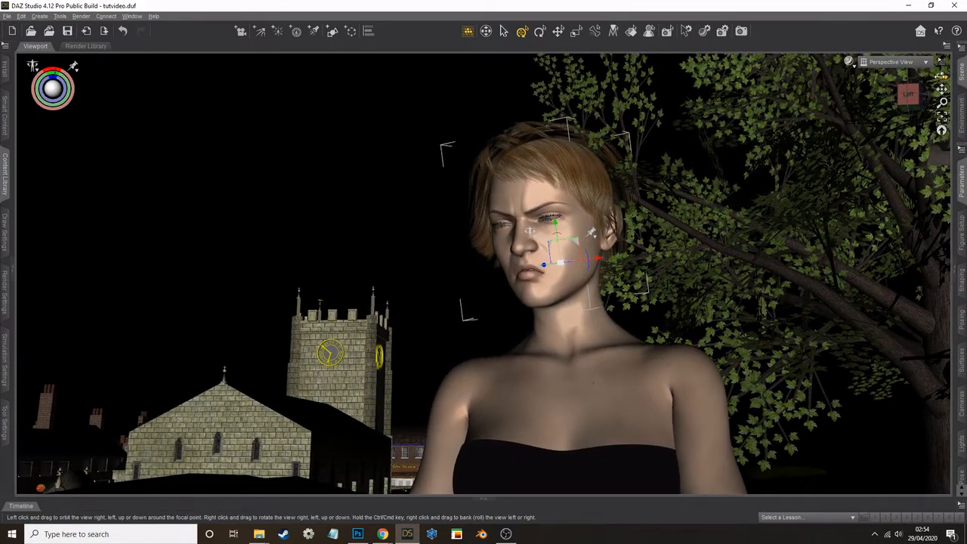
{"action": "left_click", "coordinate": [81, 16]}
{"action": "left_click", "coordinate": [95, 28]}
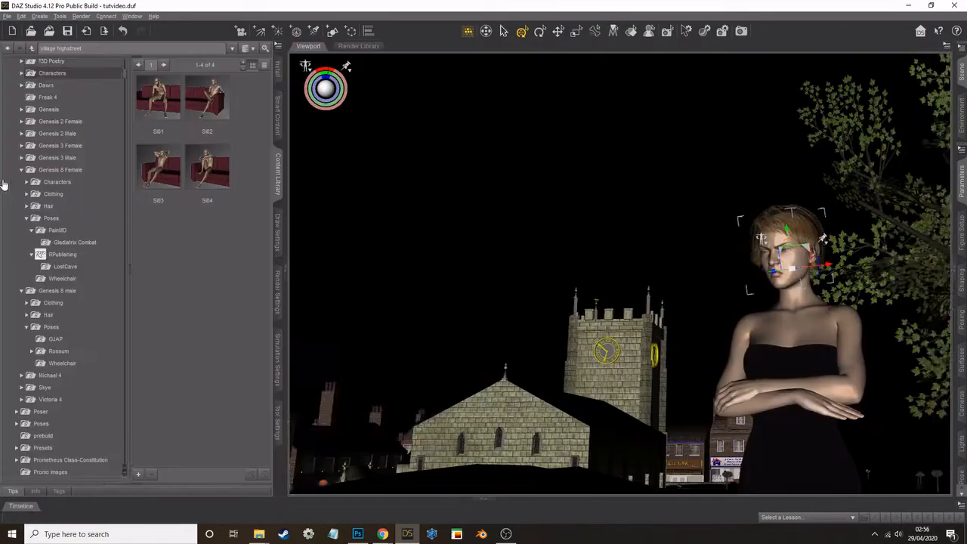
Search the content library for "bus" and load the DDBus double-decker prop into the scene.
{"action": "type", "text": "bus"}
{"action": "key", "text": "Return"}
{"action": "scroll", "coordinate": [166, 270], "scroll_direction": "down", "scroll_amount": 3}
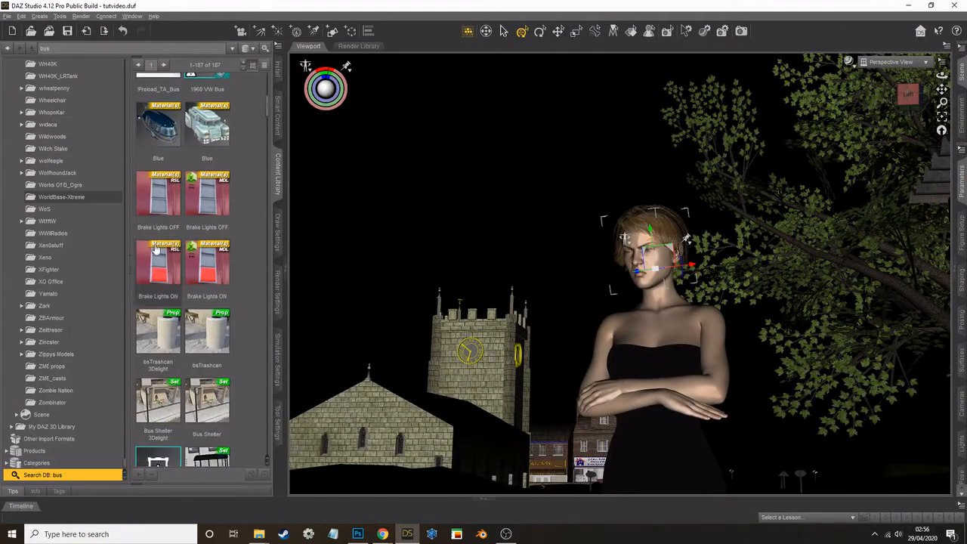
{"action": "scroll", "coordinate": [166, 271], "scroll_direction": "down", "scroll_amount": 10}
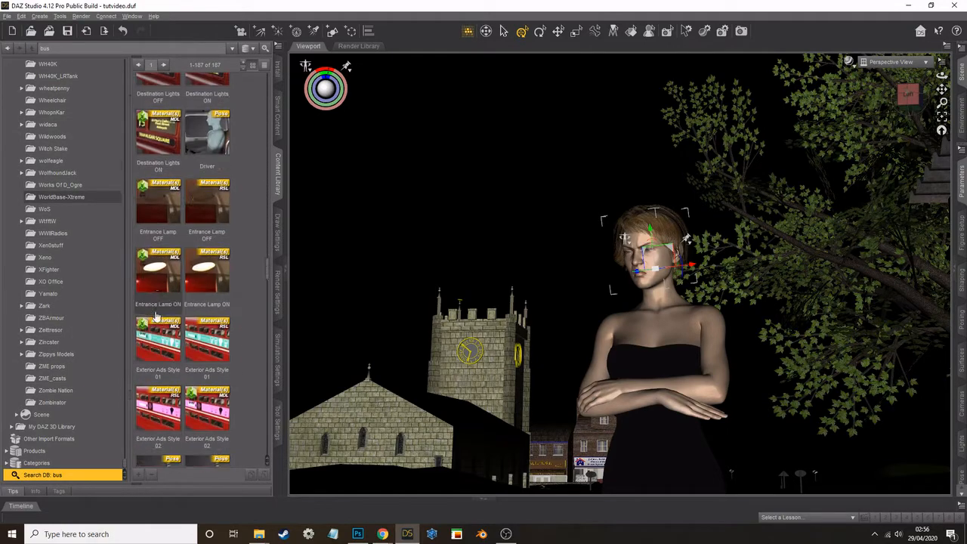
{"action": "scroll", "coordinate": [155, 317], "scroll_direction": "up", "scroll_amount": 10}
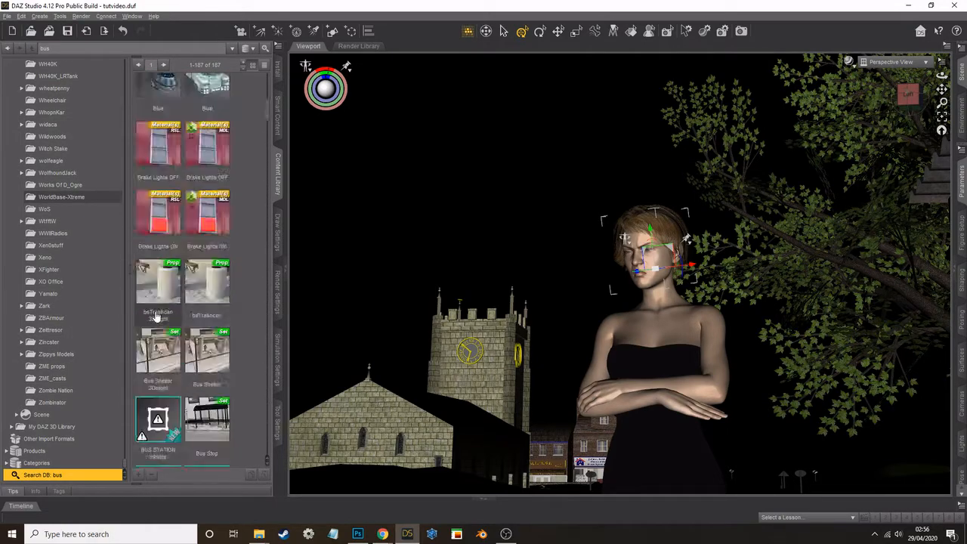
{"action": "scroll", "coordinate": [155, 317], "scroll_direction": "down", "scroll_amount": 5}
{"action": "double_click", "coordinate": [158, 367]}
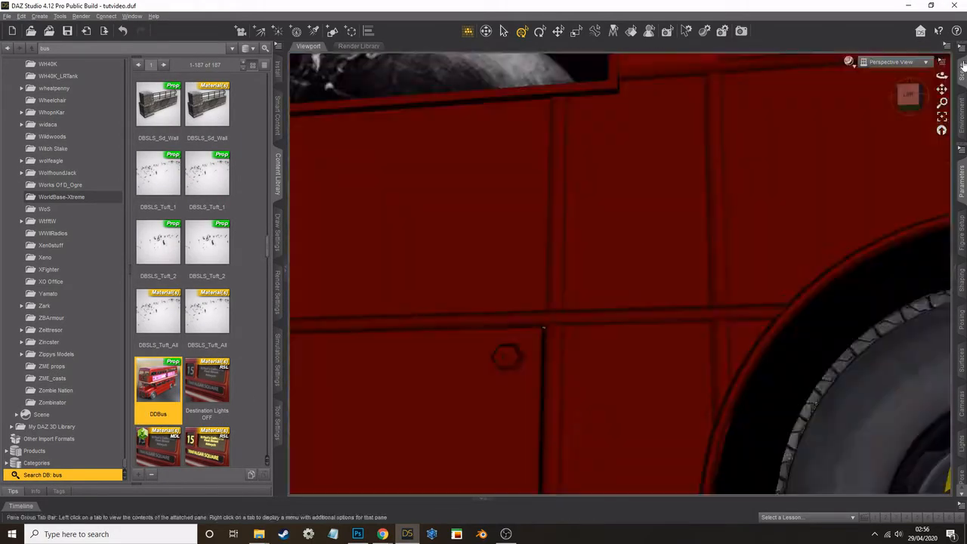
Move the double-decker bus away from the shelter onto the road, set back from the bus stop sign.
{"action": "left_click_drag", "start_coordinate": [942, 103], "coordinate": [857, 67]}
{"action": "left_click_drag", "start_coordinate": [644, 410], "coordinate": [604, 413]}
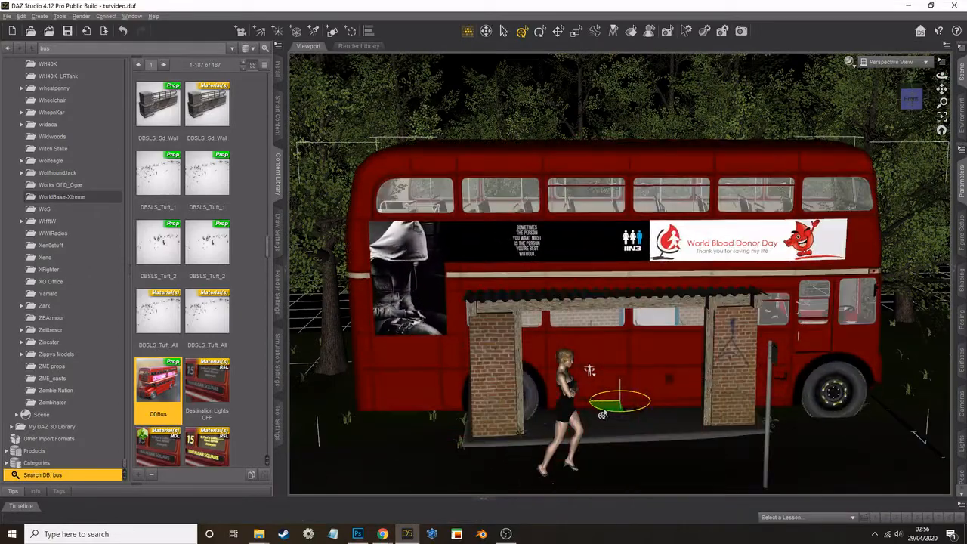
{"action": "left_click_drag", "start_coordinate": [943, 76], "coordinate": [769, 194]}
{"action": "left_click_drag", "start_coordinate": [585, 402], "coordinate": [227, 450]}
{"action": "left_click", "coordinate": [285, 291]}
{"action": "scroll", "coordinate": [291, 290], "scroll_direction": "down", "scroll_amount": 5}
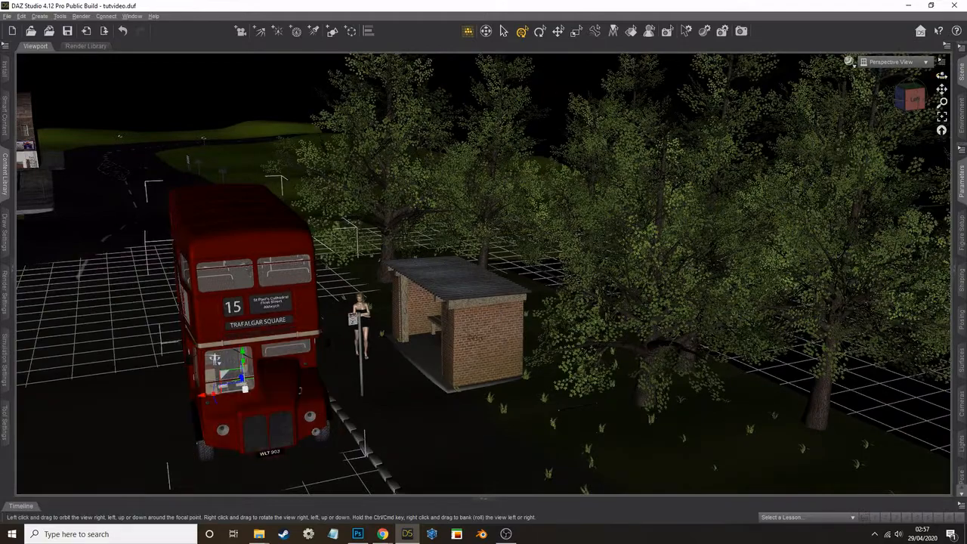
{"action": "left_click_drag", "start_coordinate": [942, 75], "coordinate": [892, 144]}
{"action": "left_click_drag", "start_coordinate": [257, 327], "coordinate": [281, 199]}
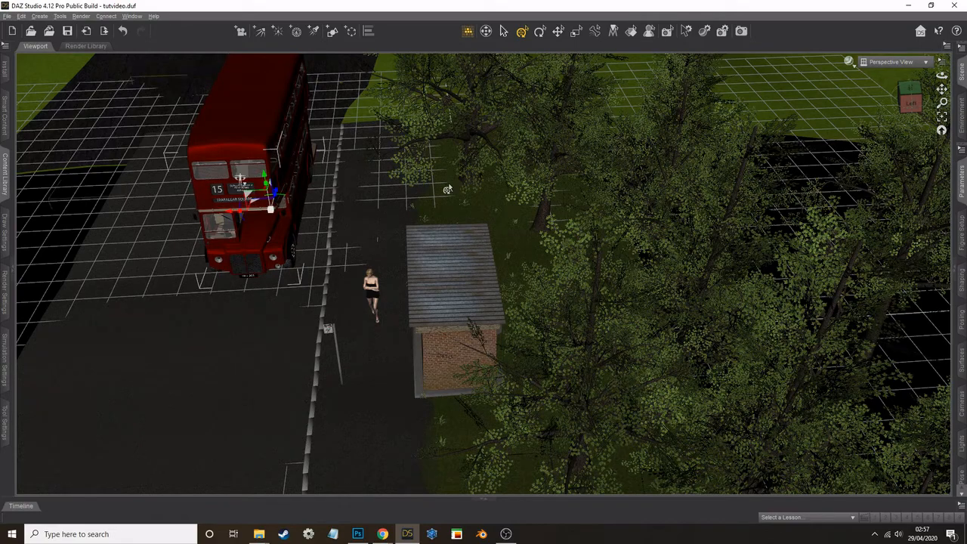
Select the Genesis 8 Male figure in front of the bus shelter and bring up its standing pose presets.
{"action": "left_click_drag", "start_coordinate": [942, 75], "coordinate": [963, 38]}
{"action": "left_click", "coordinate": [455, 367]}
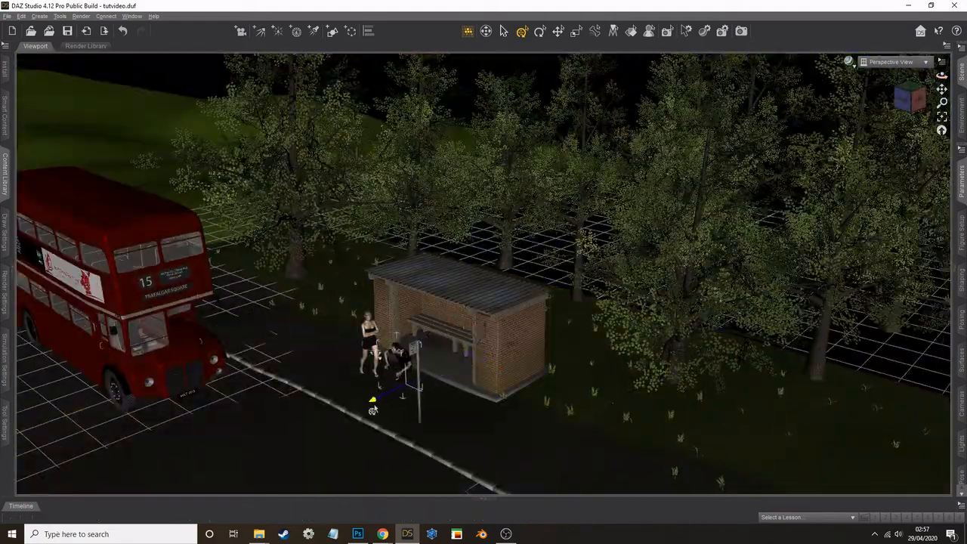
{"action": "left_click", "coordinate": [954, 273]}
{"action": "left_click", "coordinate": [686, 343]}
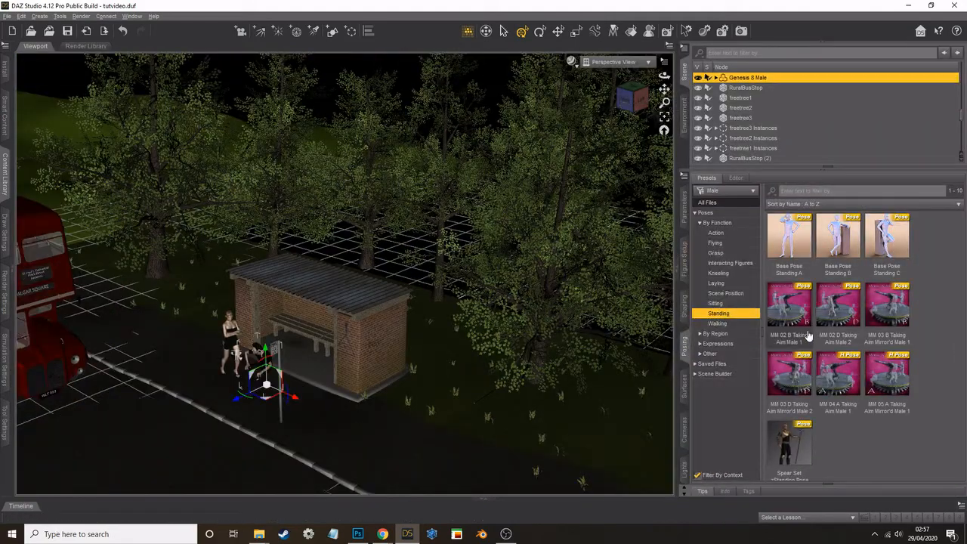
Browse the Genesis 8 Female and Genesis 8 Male pose folders in the content library for a suitable standing pose.
{"action": "left_click", "coordinate": [7, 171]}
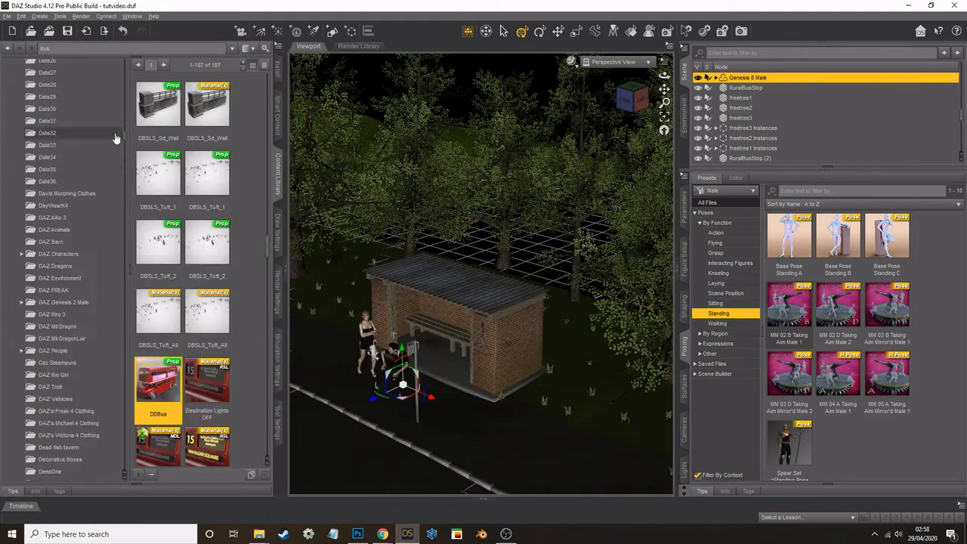
{"action": "scroll", "coordinate": [34, 288], "scroll_direction": "down", "scroll_amount": 12}
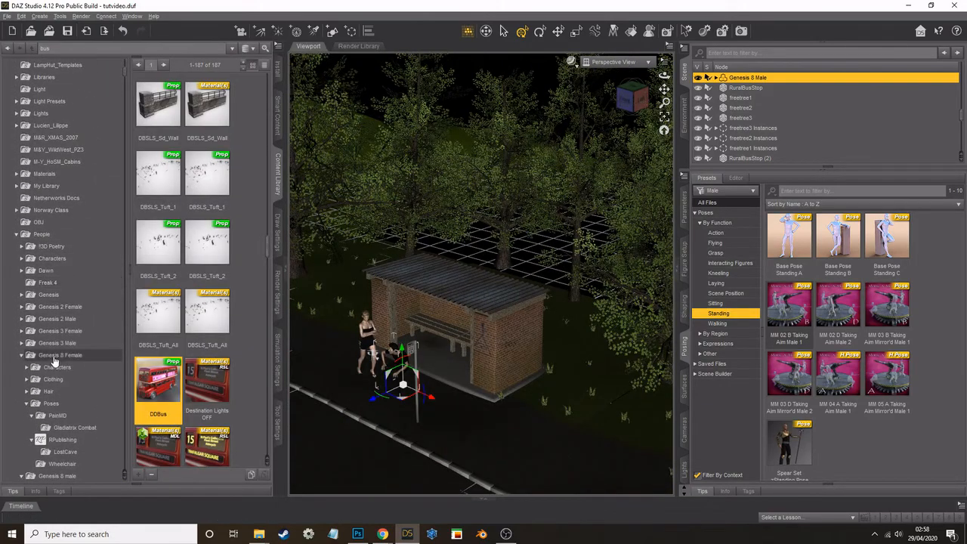
{"action": "left_click", "coordinate": [53, 404]}
{"action": "left_click", "coordinate": [65, 452]}
{"action": "scroll", "coordinate": [79, 373], "scroll_direction": "down", "scroll_amount": 5}
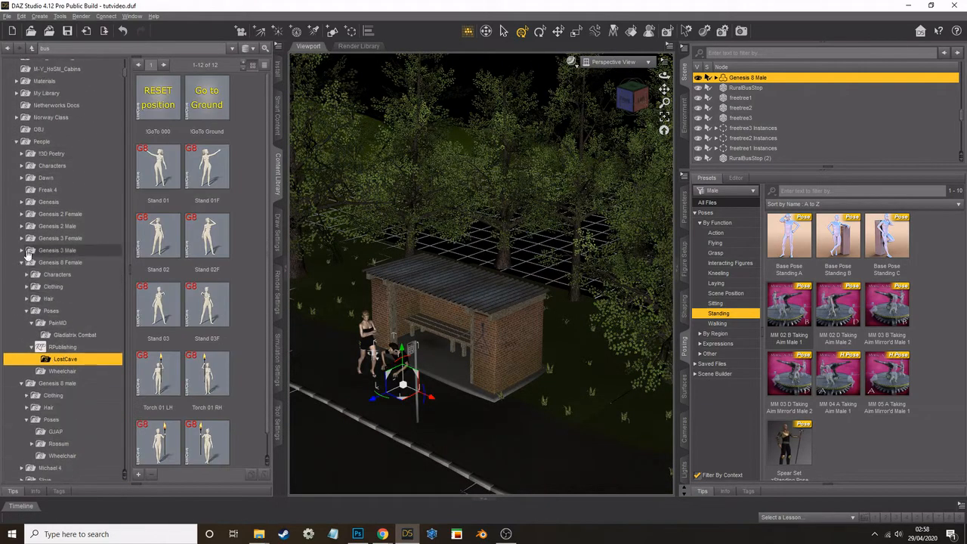
{"action": "left_click", "coordinate": [22, 262]}
{"action": "left_click", "coordinate": [59, 337]}
{"action": "left_click", "coordinate": [60, 347]}
{"action": "left_click", "coordinate": [31, 335]}
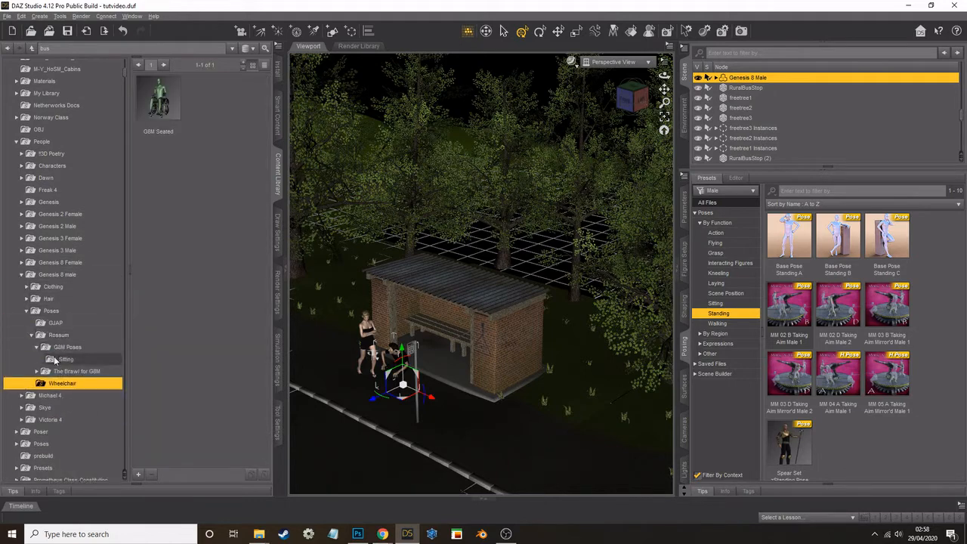
{"action": "left_click", "coordinate": [62, 360]}
{"action": "left_click", "coordinate": [36, 371]}
Apply the LostCave Stand 01 pose from the Genesis 8 Female poses to the male figure and frame him.
{"action": "left_click", "coordinate": [22, 262]}
{"action": "left_click", "coordinate": [65, 359]}
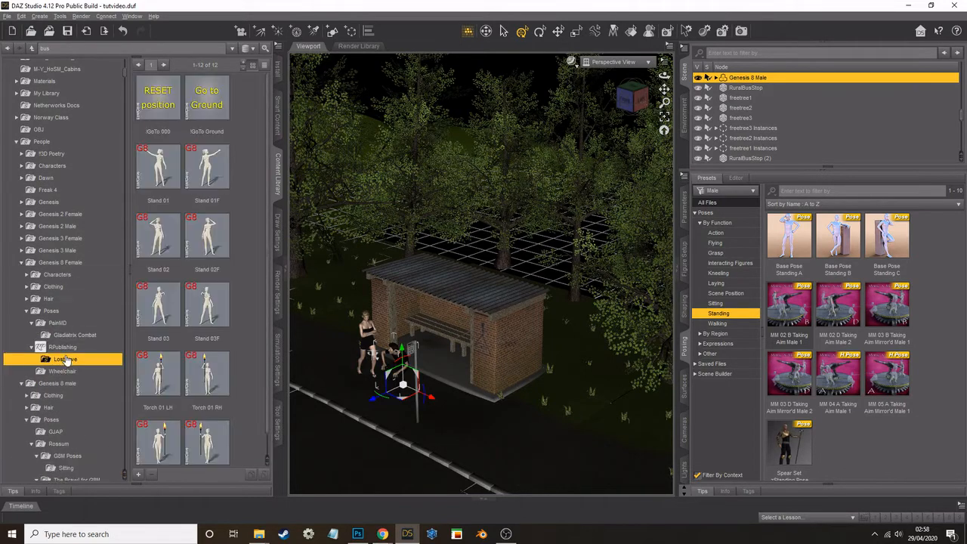
{"action": "double_click", "coordinate": [158, 166]}
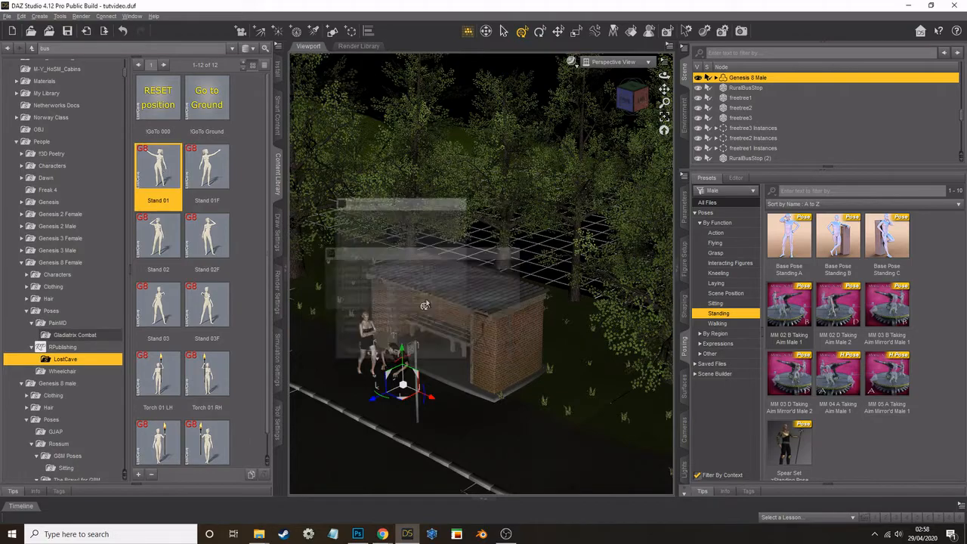
{"action": "left_click", "coordinate": [664, 117]}
{"action": "left_click", "coordinate": [285, 270]}
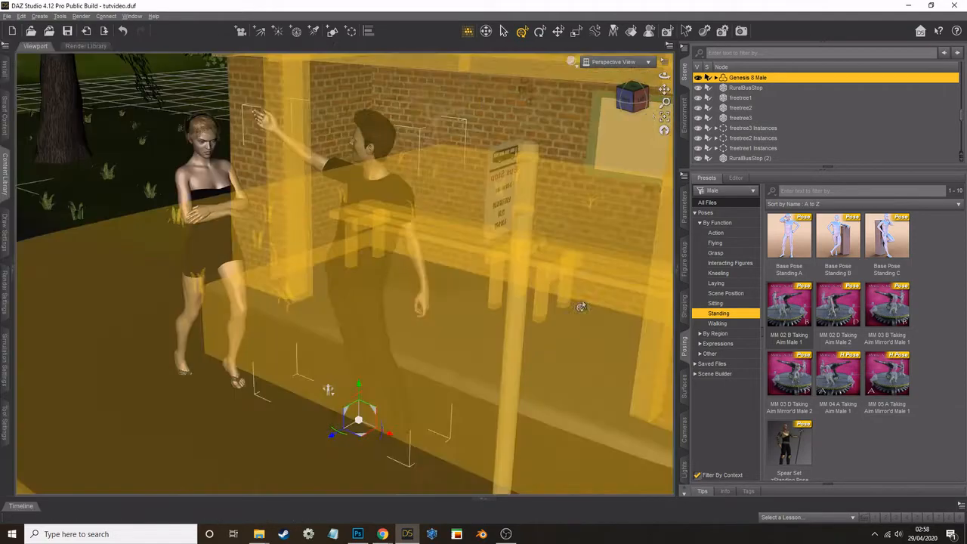
Lower the male figure to the ground and move him towards the kerb beside the bus stop sign.
{"action": "mouse_move", "coordinate": [664, 76]}
{"action": "left_mouse_down"}
{"action": "mouse_move", "coordinate": [596, 68]}
{"action": "mouse_move", "coordinate": [658, 72]}
{"action": "left_mouse_up"}
{"action": "scroll", "coordinate": [529, 246], "scroll_direction": "down", "scroll_amount": 2}
{"action": "left_click_drag", "start_coordinate": [355, 378], "coordinate": [356, 393]}
{"action": "left_click_drag", "start_coordinate": [325, 441], "coordinate": [239, 462]}
{"action": "left_click_drag", "start_coordinate": [247, 420], "coordinate": [197, 419]}
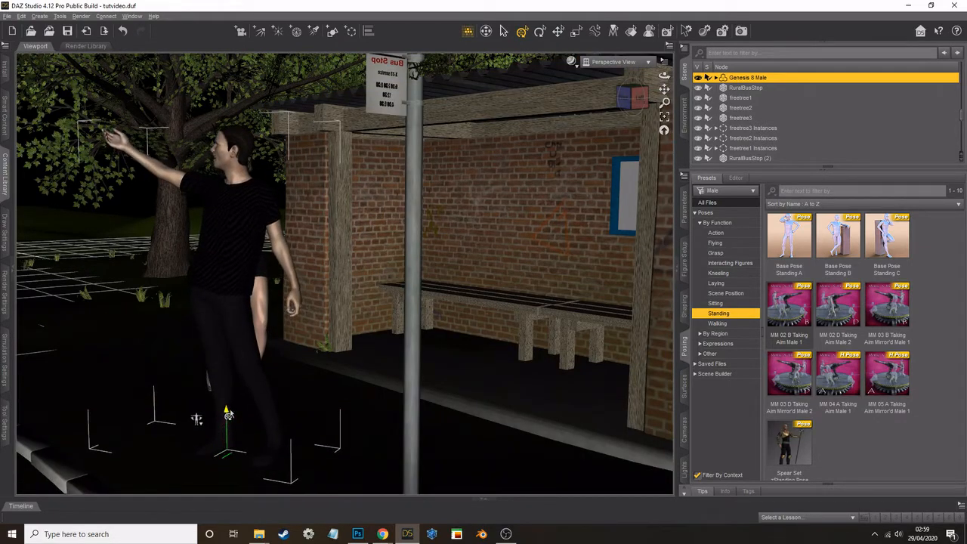
{"action": "scroll", "coordinate": [265, 445], "scroll_direction": "down", "scroll_amount": 2}
Select the forearm and the hand of the male figure's raised right arm and check the pose from above.
{"action": "left_click", "coordinate": [183, 182]}
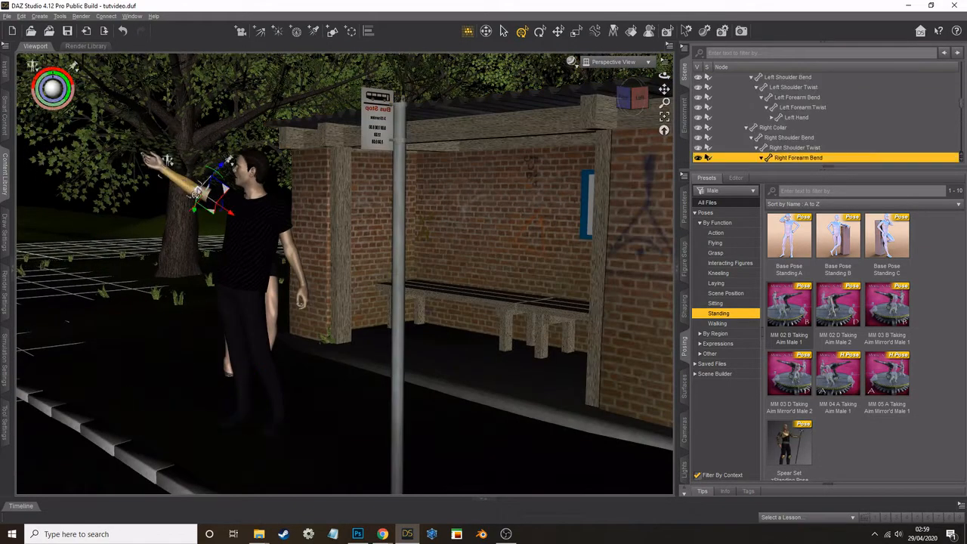
{"action": "left_click", "coordinate": [186, 209]}
{"action": "double_click", "coordinate": [183, 183]}
{"action": "left_click", "coordinate": [167, 162]}
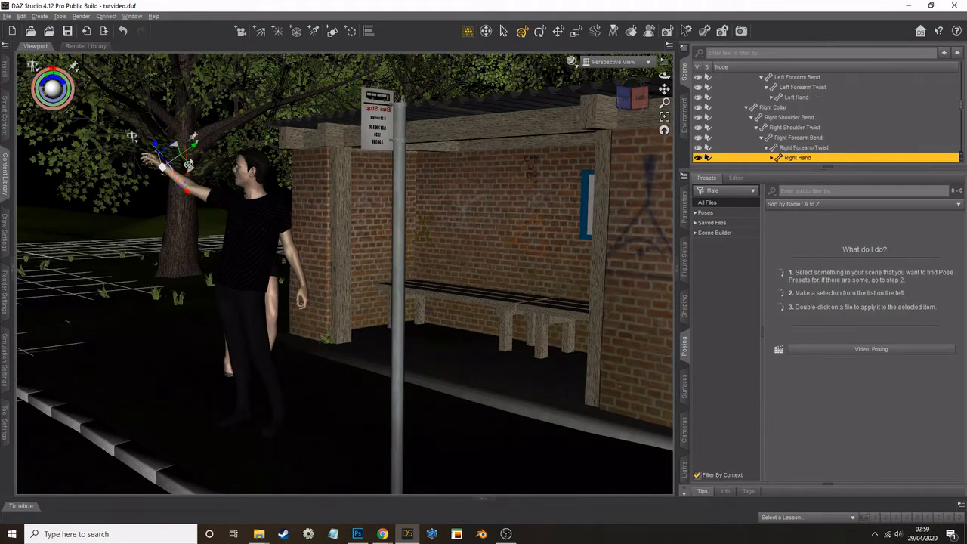
{"action": "left_click_drag", "start_coordinate": [664, 77], "coordinate": [653, 98]}
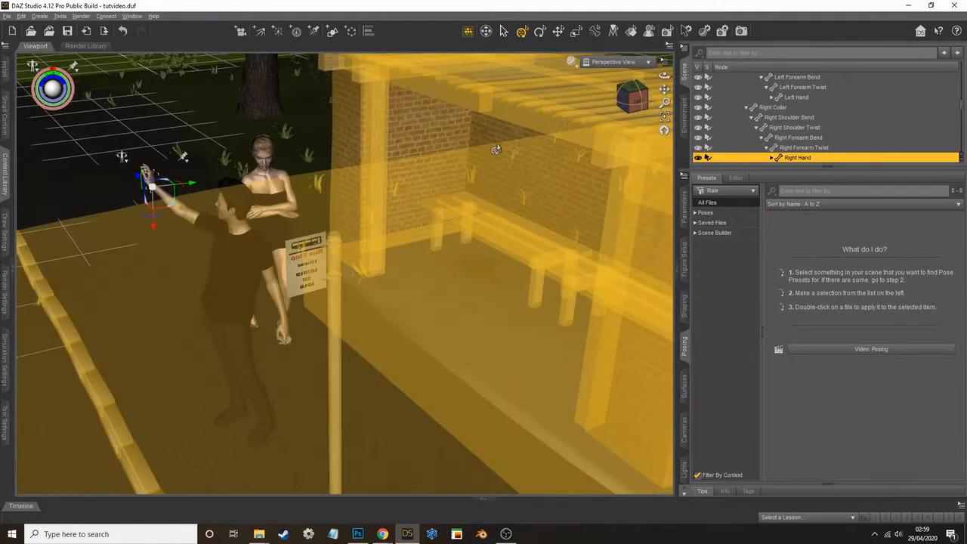
{"action": "scroll", "coordinate": [306, 201], "scroll_direction": "down", "scroll_amount": 5}
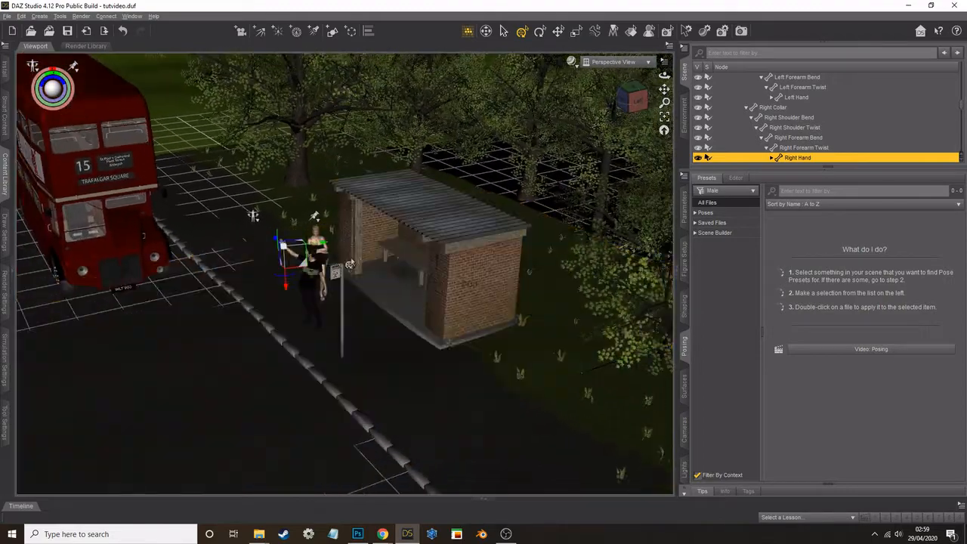
Select the female figure beside the man at the bus stop and save the scene.
{"action": "left_click", "coordinate": [677, 268]}
{"action": "left_click_drag", "start_coordinate": [942, 77], "coordinate": [951, 63]}
{"action": "left_click", "coordinate": [307, 146]}
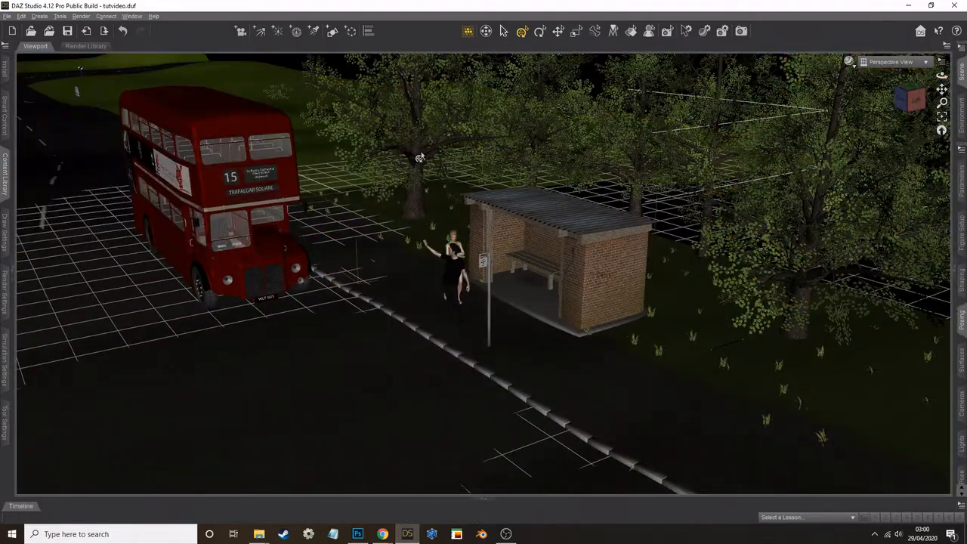
{"action": "left_click_drag", "start_coordinate": [942, 76], "coordinate": [886, 75]}
{"action": "left_click", "coordinate": [492, 293]}
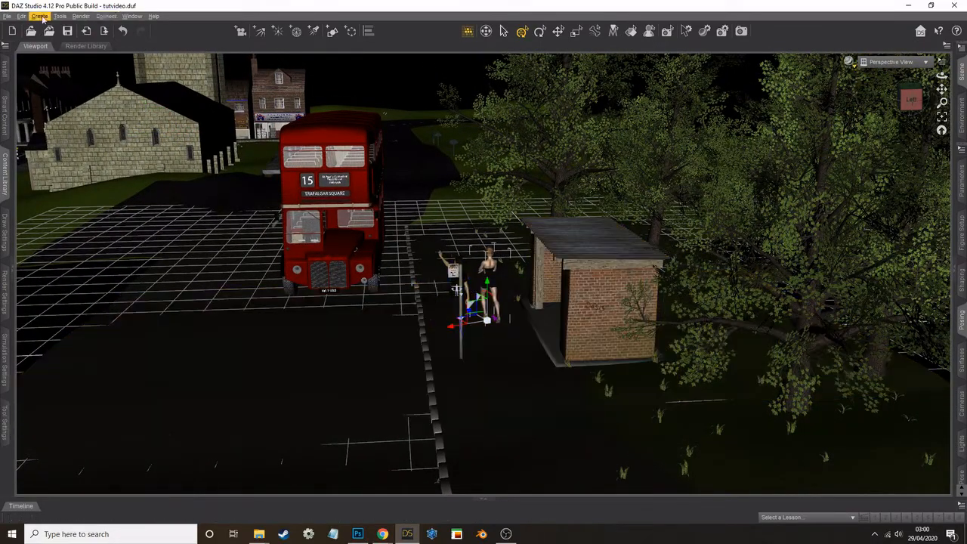
{"action": "left_click", "coordinate": [7, 16]}
{"action": "left_click", "coordinate": [25, 76]}
Frame the church, bus and shelter together and set the viewport draw style to NVIDIA Iray.
{"action": "left_click_drag", "start_coordinate": [943, 75], "coordinate": [858, 87]}
{"action": "left_click", "coordinate": [849, 63]}
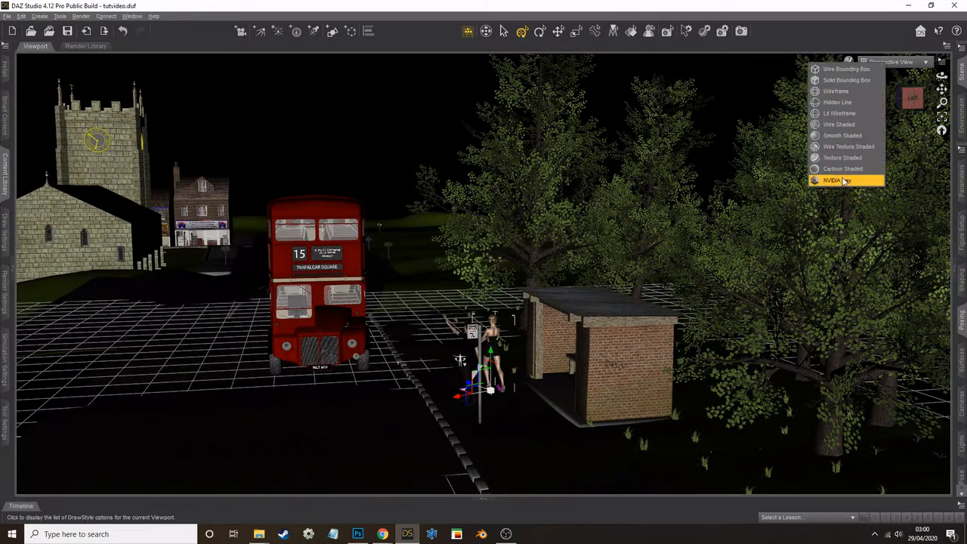
{"action": "left_click", "coordinate": [845, 180]}
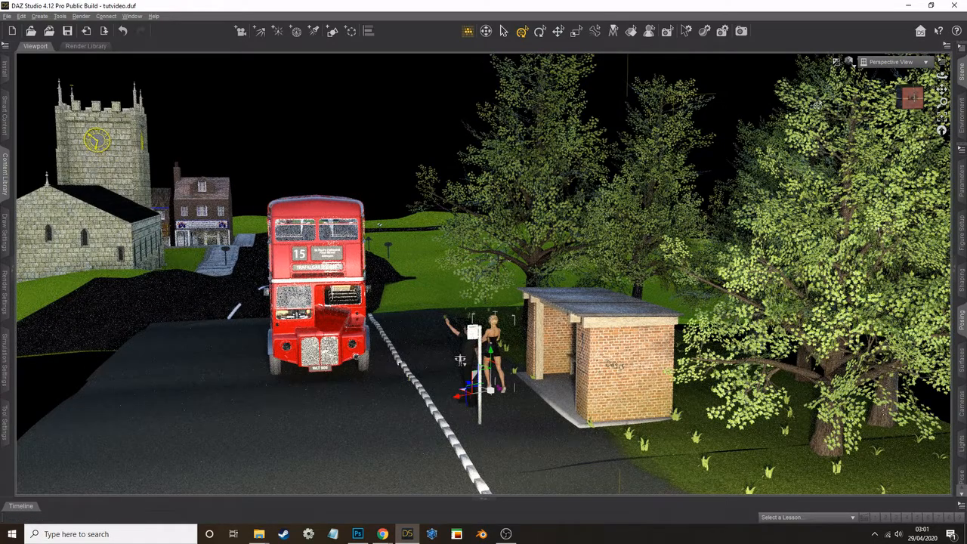
Darken the base color of the ground object's ground surface to 0.22, 0.22, 0.22.
{"action": "left_click", "coordinate": [460, 361]}
{"action": "left_click", "coordinate": [962, 366]}
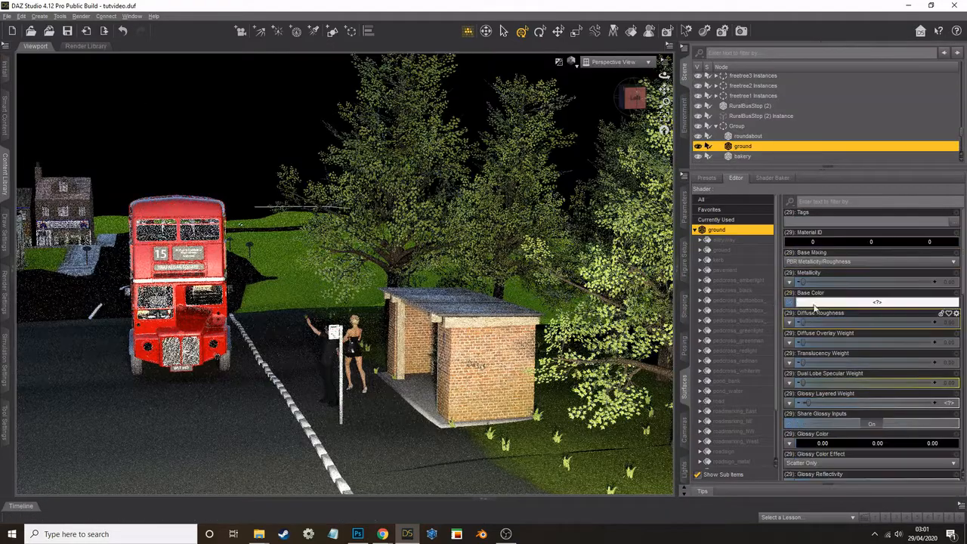
{"action": "left_click", "coordinate": [731, 251]}
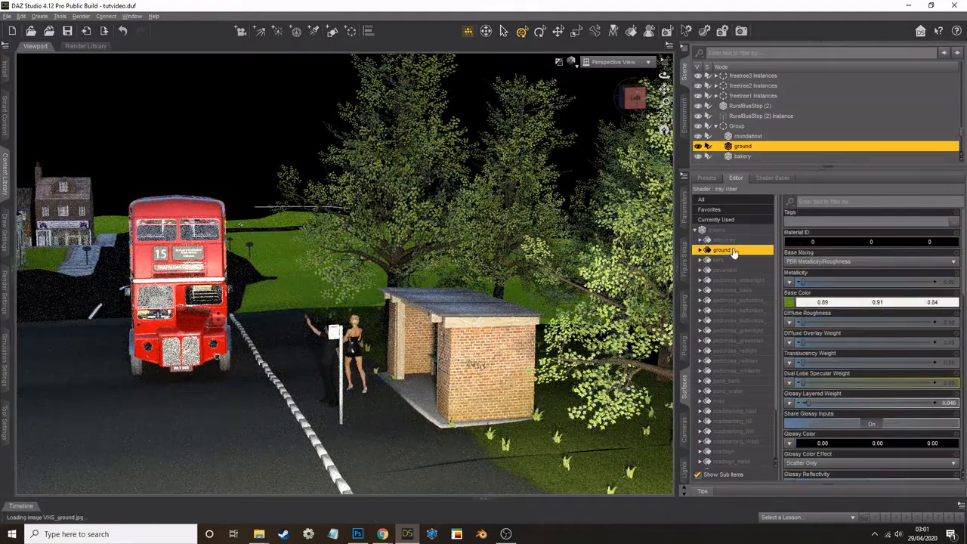
{"action": "left_click", "coordinate": [832, 298]}
{"action": "left_click", "coordinate": [409, 253]}
{"action": "left_click", "coordinate": [524, 322]}
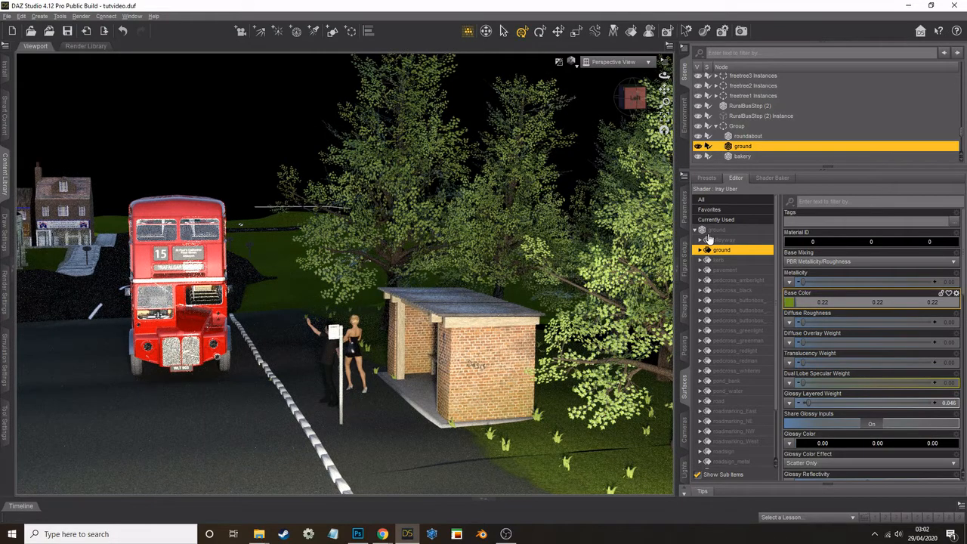
Select the bus and apply the Iray (MDL) Bus material preset from the "bus" search results.
{"action": "left_click", "coordinate": [194, 233]}
{"action": "left_click", "coordinate": [5, 187]}
{"action": "left_click", "coordinate": [264, 50]}
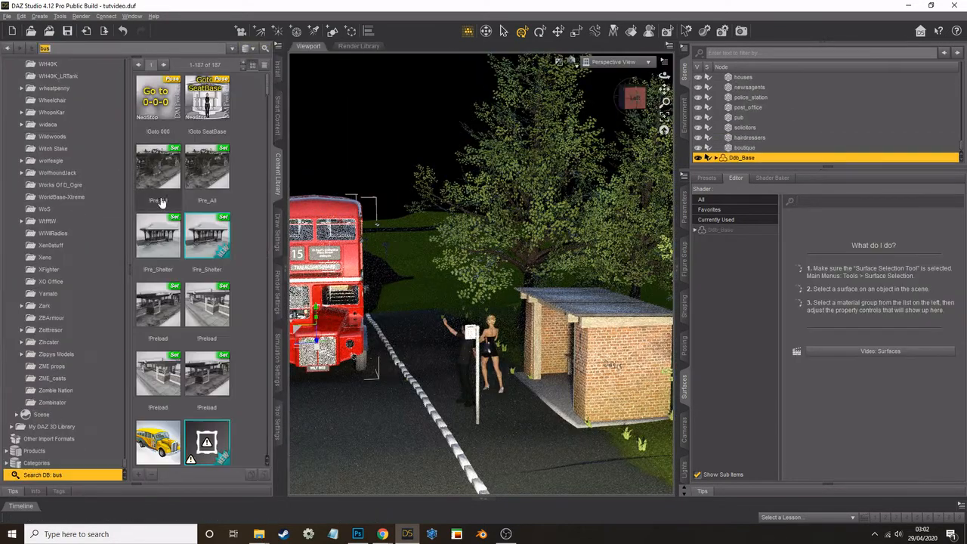
{"action": "scroll", "coordinate": [161, 202], "scroll_direction": "down", "scroll_amount": 3}
{"action": "scroll", "coordinate": [161, 203], "scroll_direction": "down", "scroll_amount": 5}
{"action": "scroll", "coordinate": [266, 459], "scroll_direction": "down", "scroll_amount": 3}
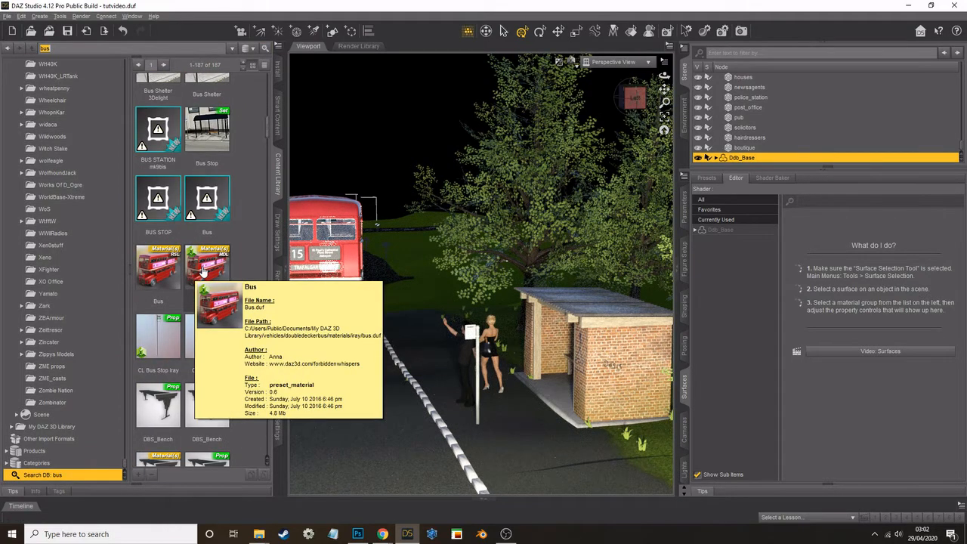
{"action": "double_click", "coordinate": [203, 272]}
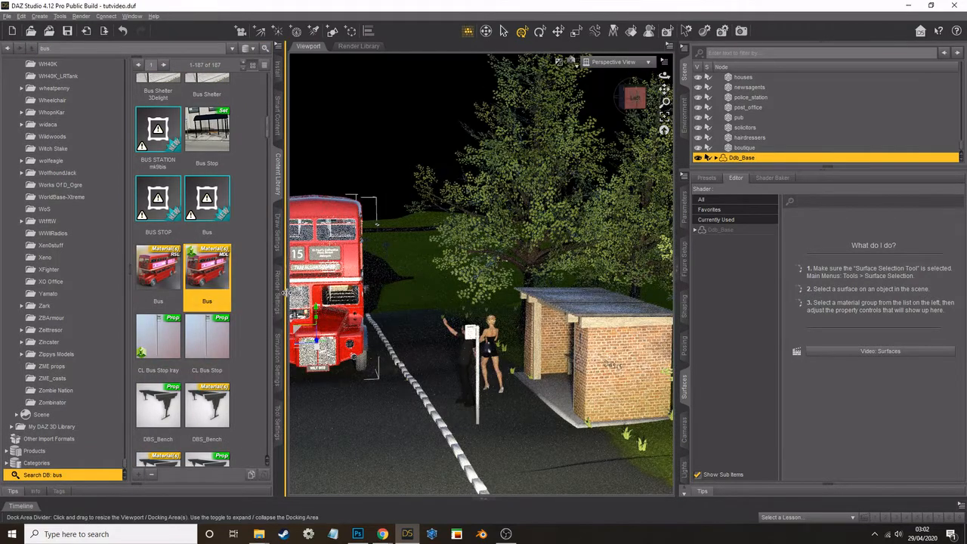
{"action": "left_click", "coordinate": [286, 293]}
Examine the texture maps and Iray settings of the bus's Detail, Metal and Cab surfaces.
{"action": "left_click", "coordinate": [717, 230]}
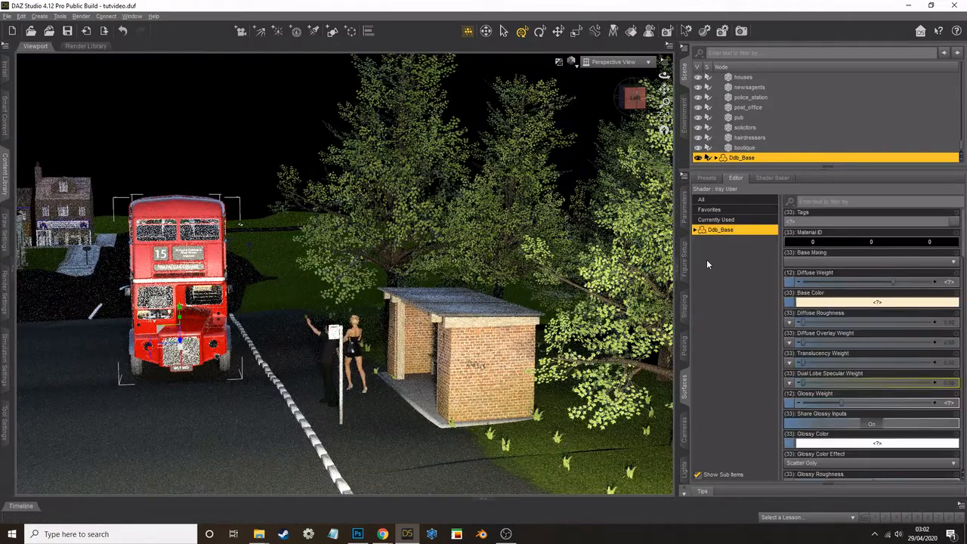
{"action": "left_click", "coordinate": [699, 229]}
{"action": "left_click", "coordinate": [718, 249]}
{"action": "left_click", "coordinate": [720, 259]}
{"action": "mouse_move", "coordinate": [788, 283]}
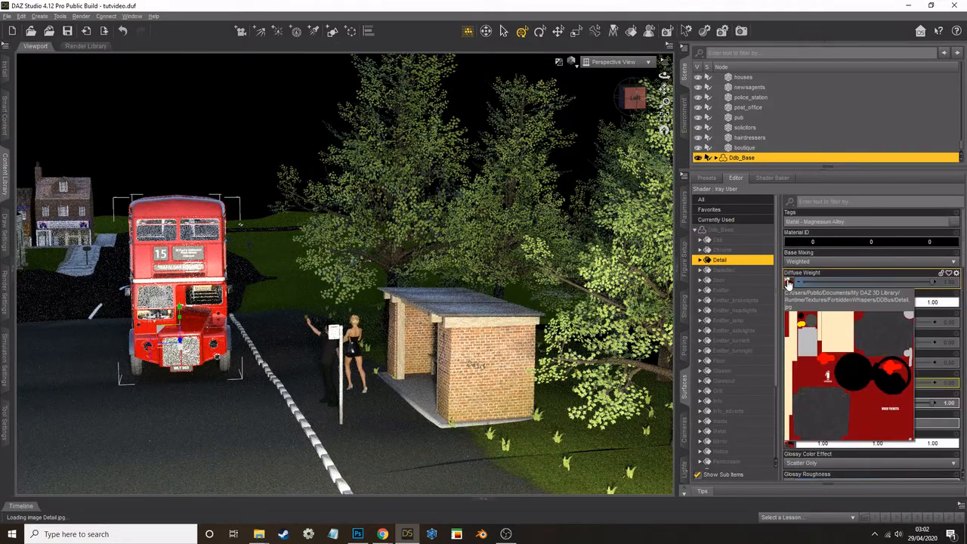
{"action": "left_click", "coordinate": [733, 431]}
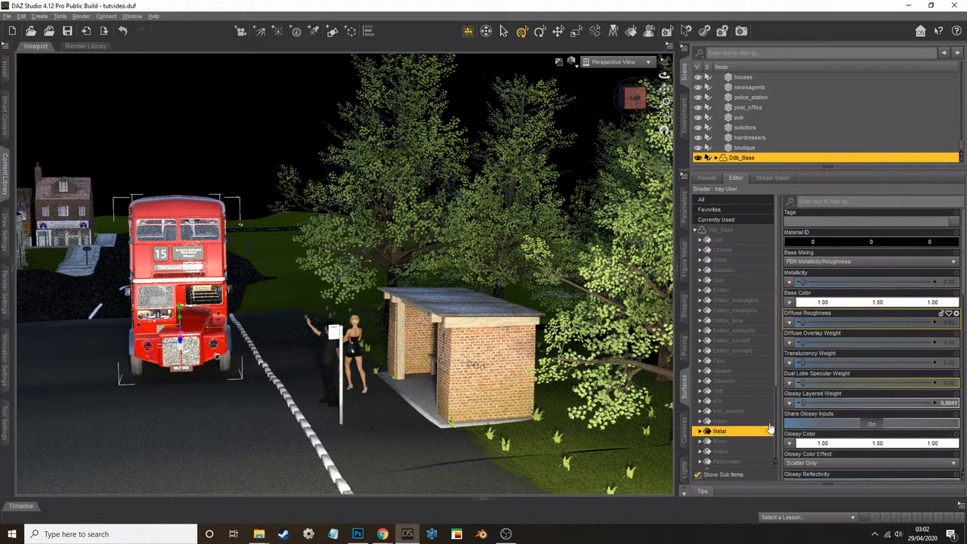
{"action": "scroll", "coordinate": [733, 367], "scroll_direction": "down", "scroll_amount": 3}
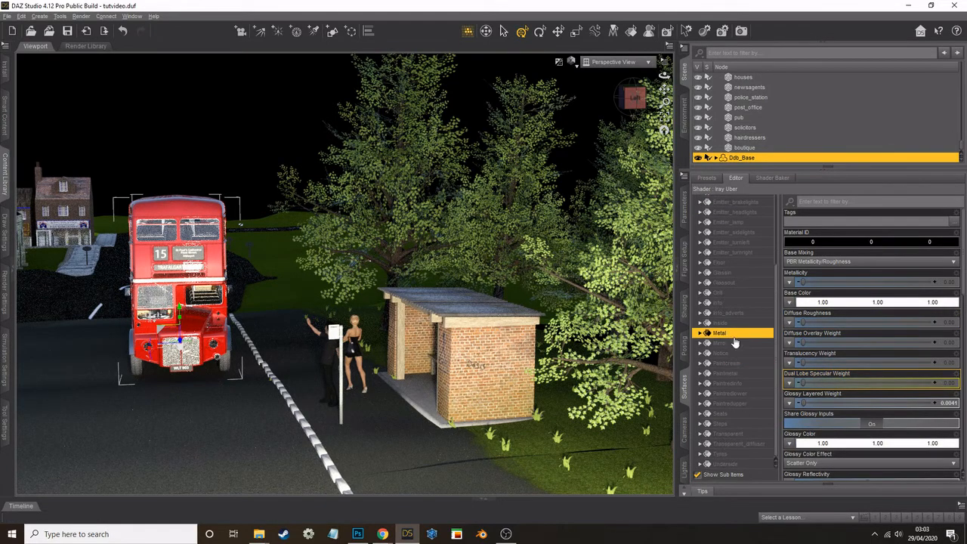
{"action": "scroll", "coordinate": [725, 317], "scroll_direction": "up", "scroll_amount": 3}
{"action": "left_click", "coordinate": [720, 218]}
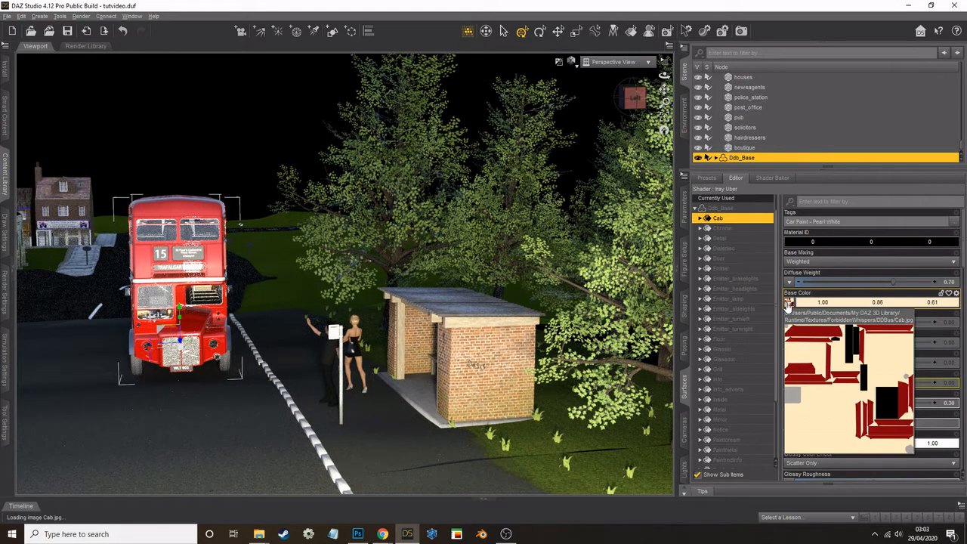
Select the ground object and set the base color map of its road surface to VHS_gravel.
{"action": "left_click", "coordinate": [677, 274]}
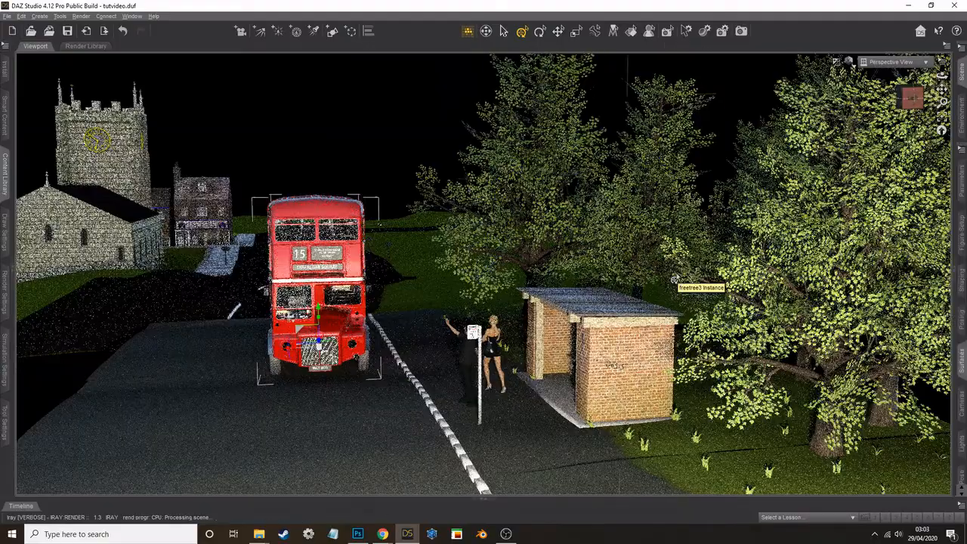
{"action": "left_click_drag", "start_coordinate": [943, 76], "coordinate": [962, 78]}
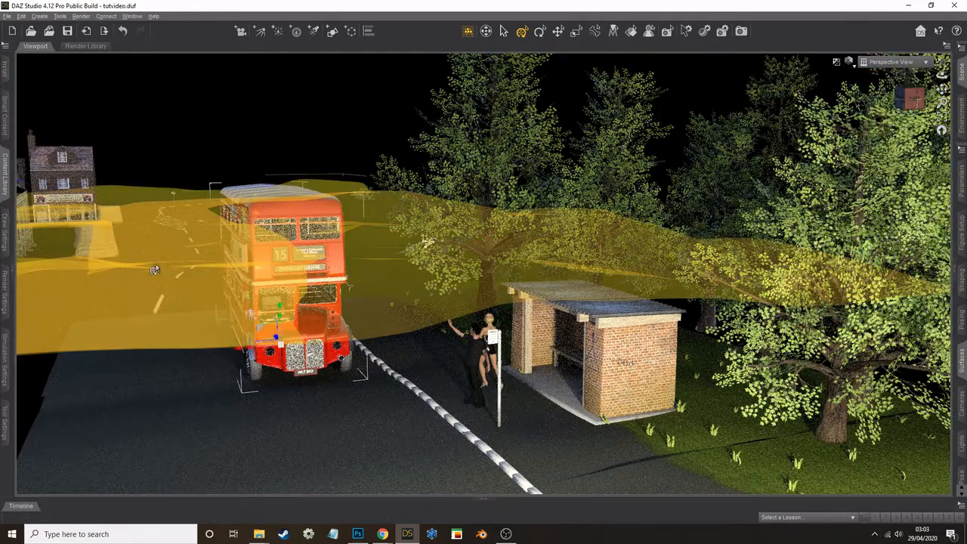
{"action": "left_click", "coordinate": [155, 269]}
{"action": "left_click", "coordinate": [953, 273]}
{"action": "left_click", "coordinate": [720, 379]}
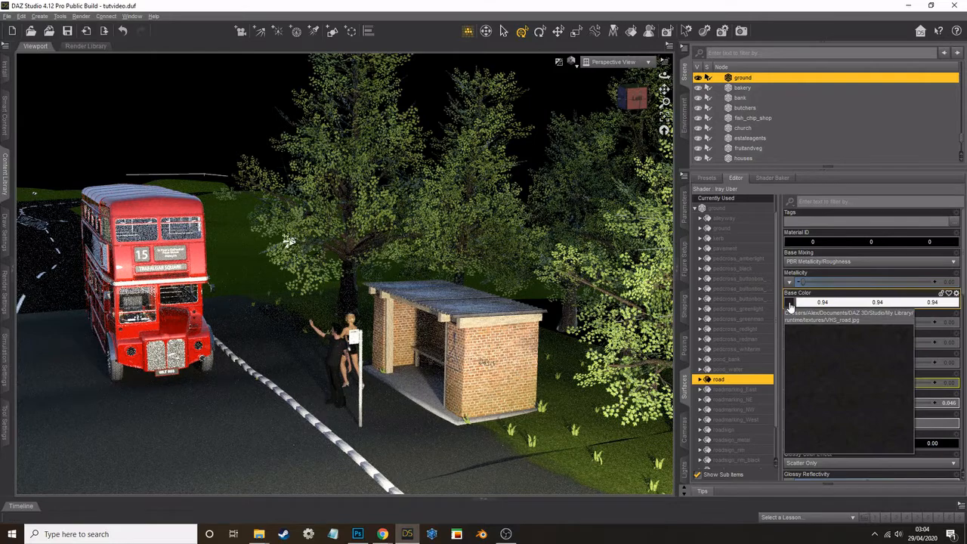
{"action": "left_click", "coordinate": [790, 306]}
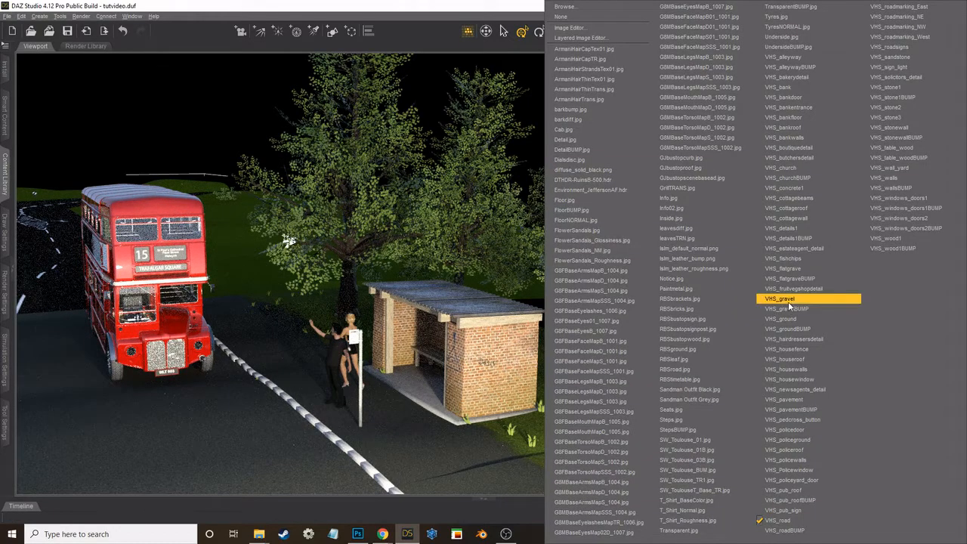
{"action": "left_click", "coordinate": [789, 302]}
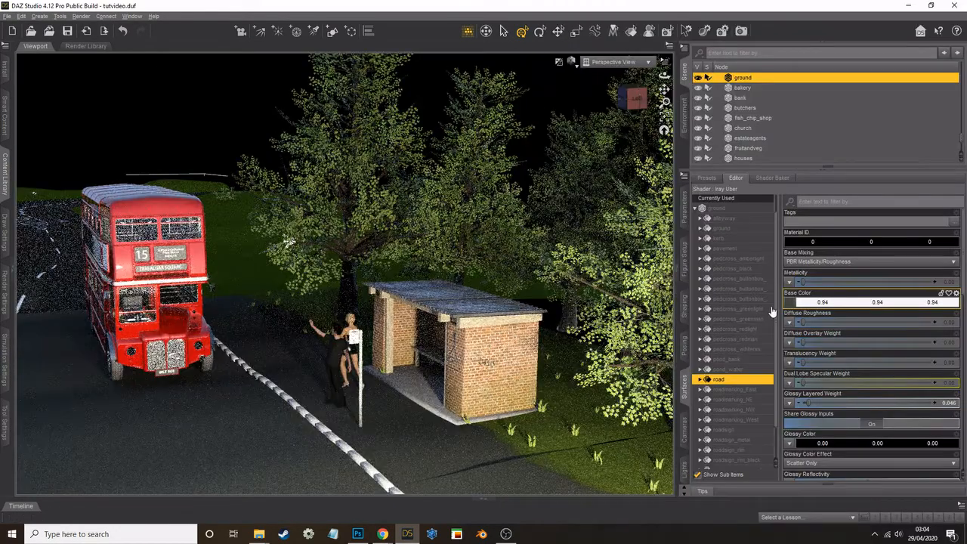
{"action": "left_click", "coordinate": [733, 389]}
{"action": "mouse_move", "coordinate": [789, 306]}
Frame the bus, waiting couple and shelter more closely, end the Iray viewport preview and save the scene.
{"action": "left_click", "coordinate": [677, 270]}
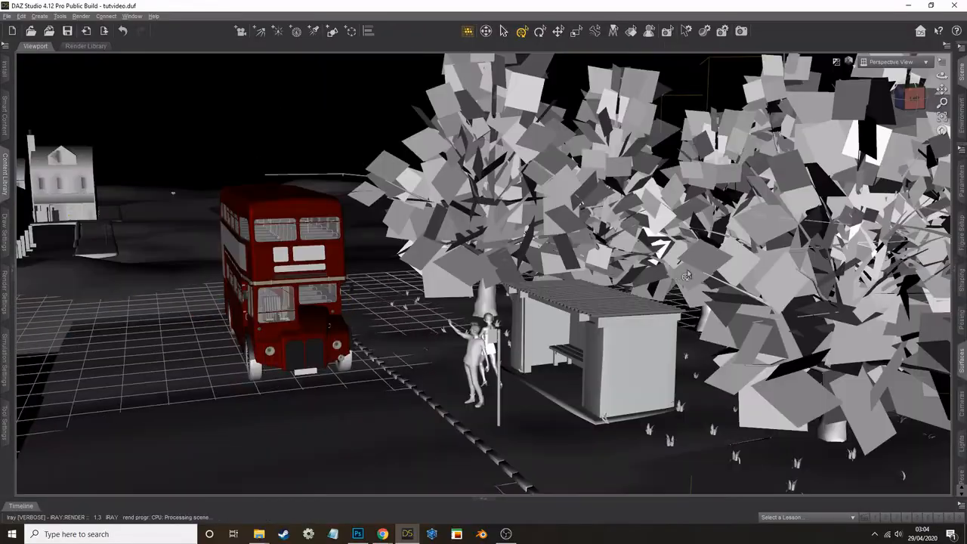
{"action": "scroll", "coordinate": [689, 320], "scroll_direction": "up", "scroll_amount": 2}
{"action": "scroll", "coordinate": [689, 321], "scroll_direction": "up", "scroll_amount": 3}
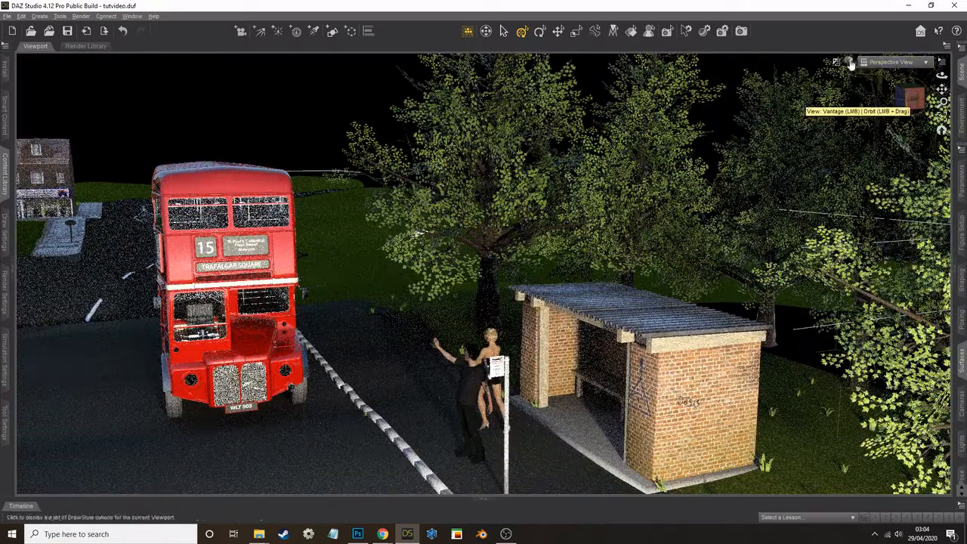
{"action": "left_click", "coordinate": [6, 16]}
{"action": "left_click", "coordinate": [24, 75]}
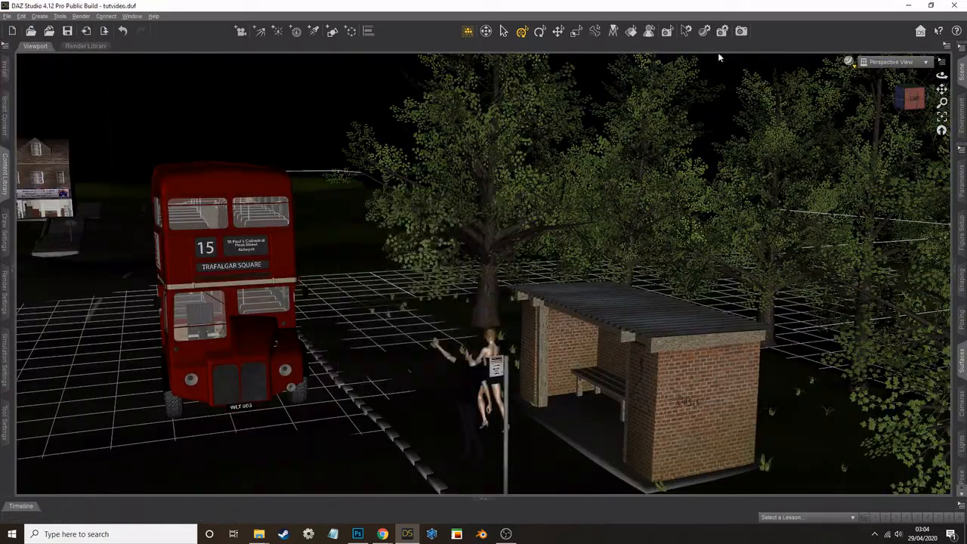
Render the bus stop view and save the image as tutpagep6 in PNG format.
{"action": "left_click", "coordinate": [80, 16]}
{"action": "left_click", "coordinate": [98, 34]}
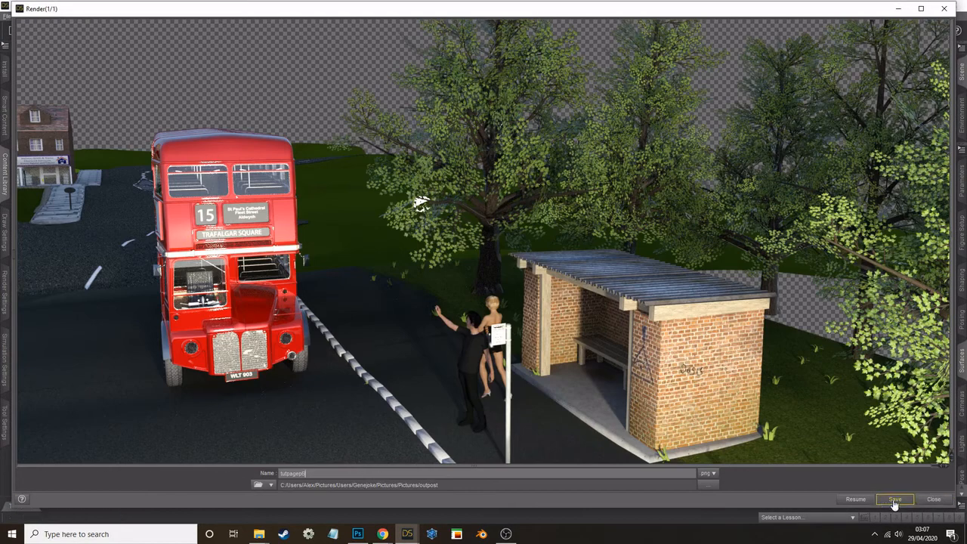
{"action": "left_click", "coordinate": [894, 500]}
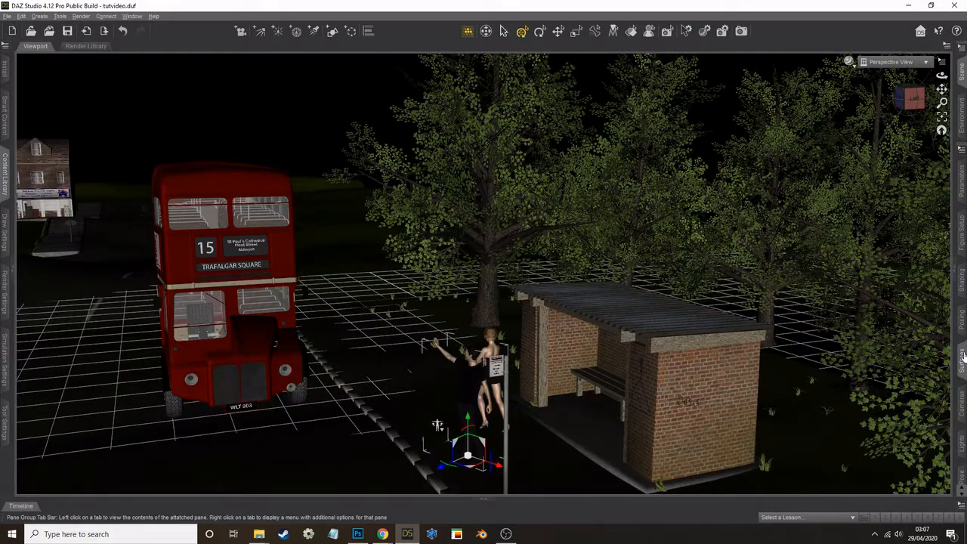
Set the mesh resolution level of the Genesis 8 Male and Female figures to Base and save the scene.
{"action": "left_click", "coordinate": [963, 355]}
{"action": "left_click", "coordinate": [722, 233]}
{"action": "left_click", "coordinate": [715, 254]}
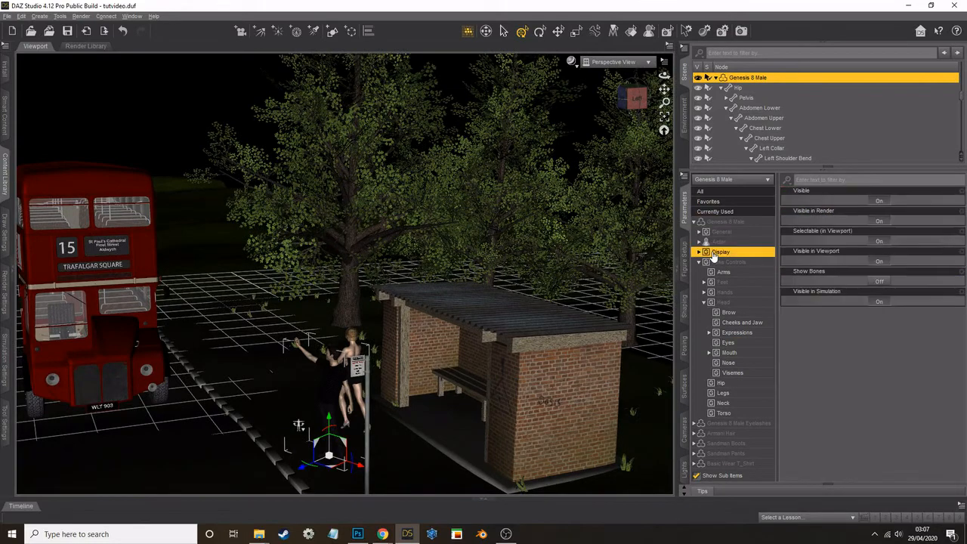
{"action": "left_click", "coordinate": [699, 252]}
{"action": "left_click", "coordinate": [699, 233]}
{"action": "left_click", "coordinate": [732, 263]}
{"action": "left_click", "coordinate": [813, 202]}
{"action": "left_click", "coordinate": [812, 210]}
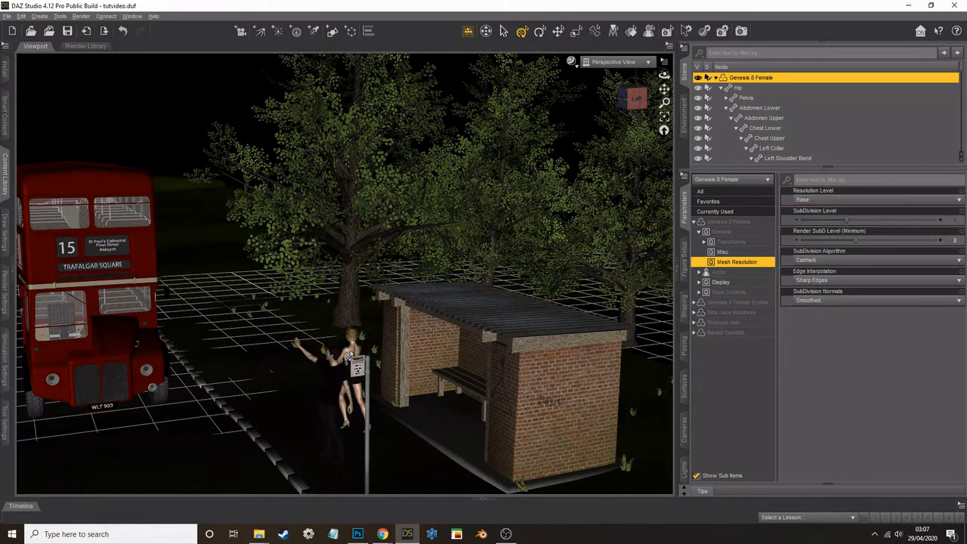
{"action": "left_click", "coordinate": [7, 15]}
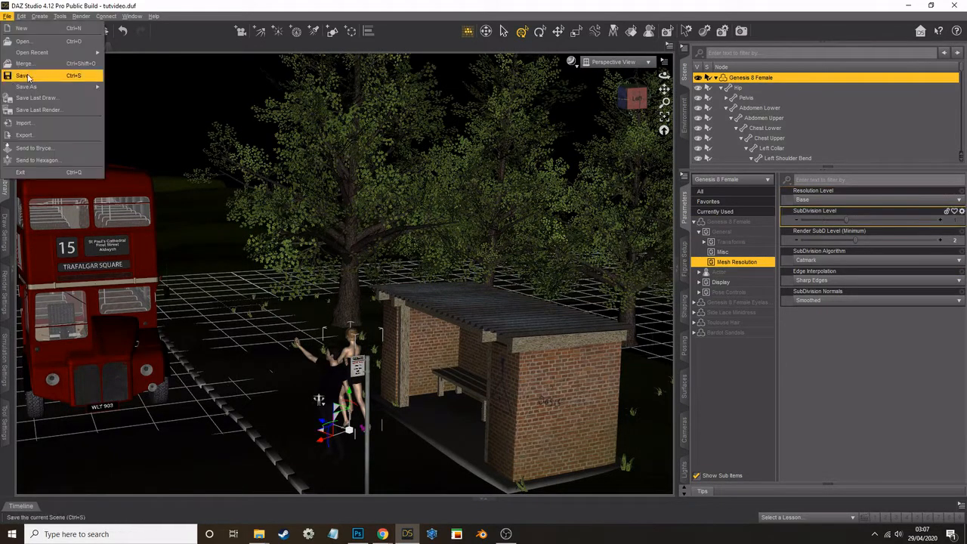
{"action": "left_click", "coordinate": [27, 76]}
Load the Genesis 2 Base Male figure from the Genesis 2 Male content folder into the scene.
{"action": "left_click", "coordinate": [5, 175]}
{"action": "scroll", "coordinate": [42, 181], "scroll_direction": "up", "scroll_amount": 10}
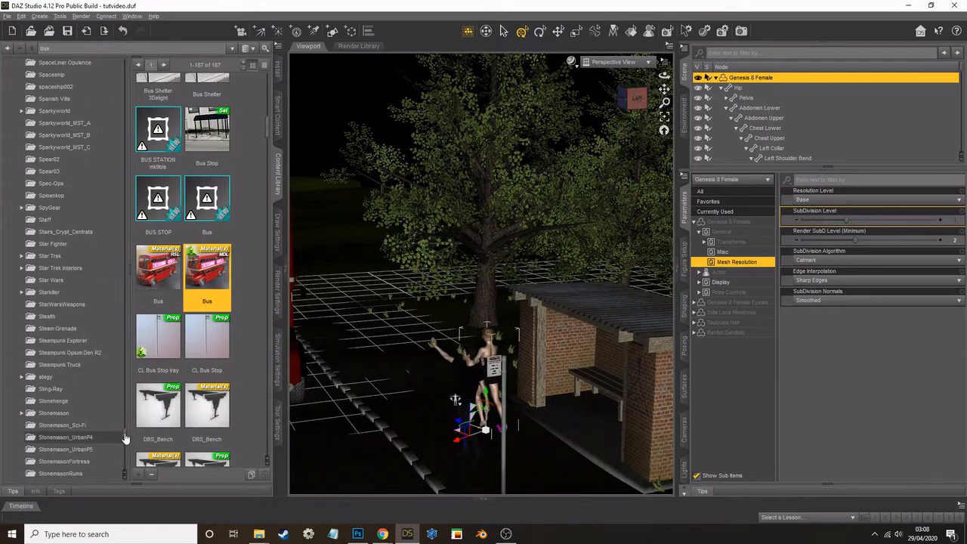
{"action": "left_click_drag", "start_coordinate": [125, 439], "coordinate": [122, 92]}
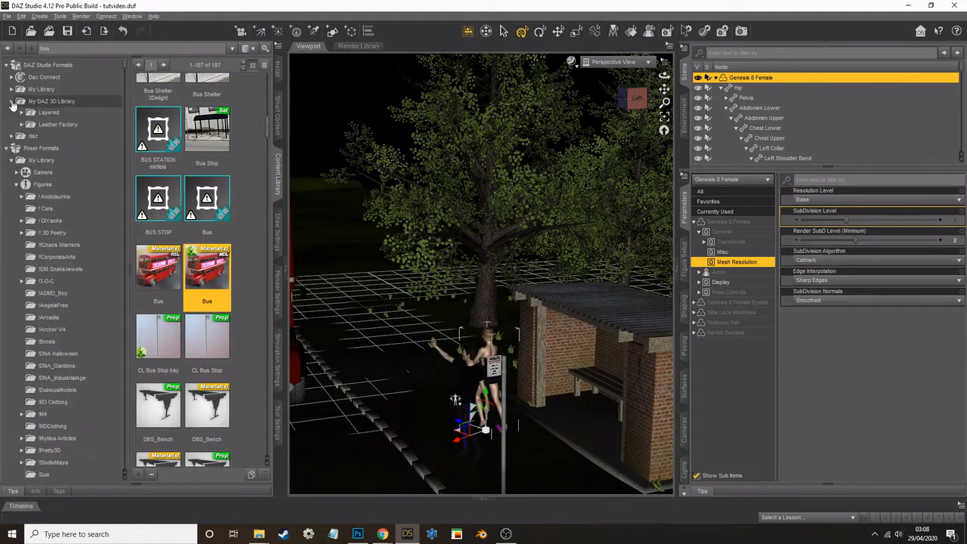
{"action": "scroll", "coordinate": [46, 226], "scroll_direction": "down", "scroll_amount": 10}
{"action": "left_click", "coordinate": [22, 326]}
{"action": "left_click", "coordinate": [55, 327]}
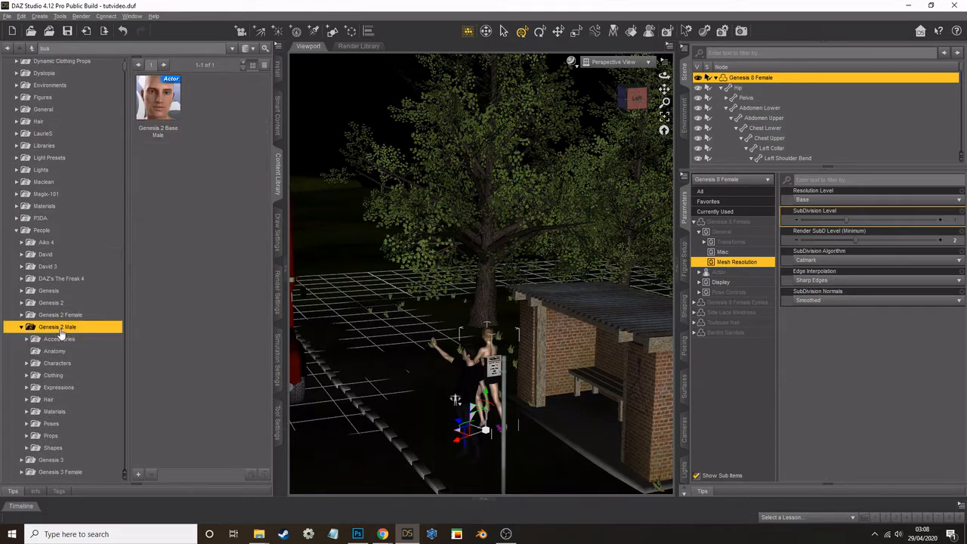
{"action": "double_click", "coordinate": [173, 109]}
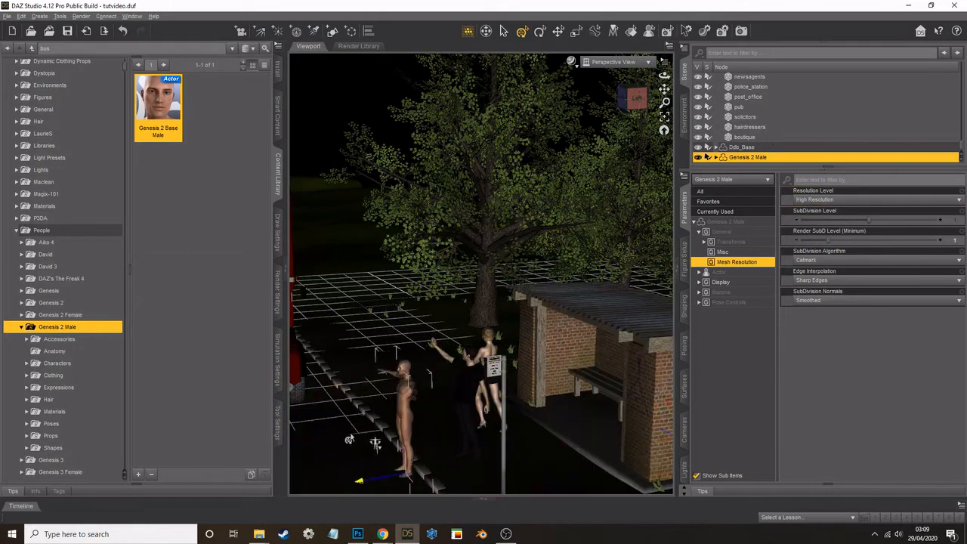
Browse the Genesis 2 Male clothing and dress the new figure in the DxD_Shirt from the DaybyDay outfit.
{"action": "scroll", "coordinate": [52, 352], "scroll_direction": "down", "scroll_amount": 15}
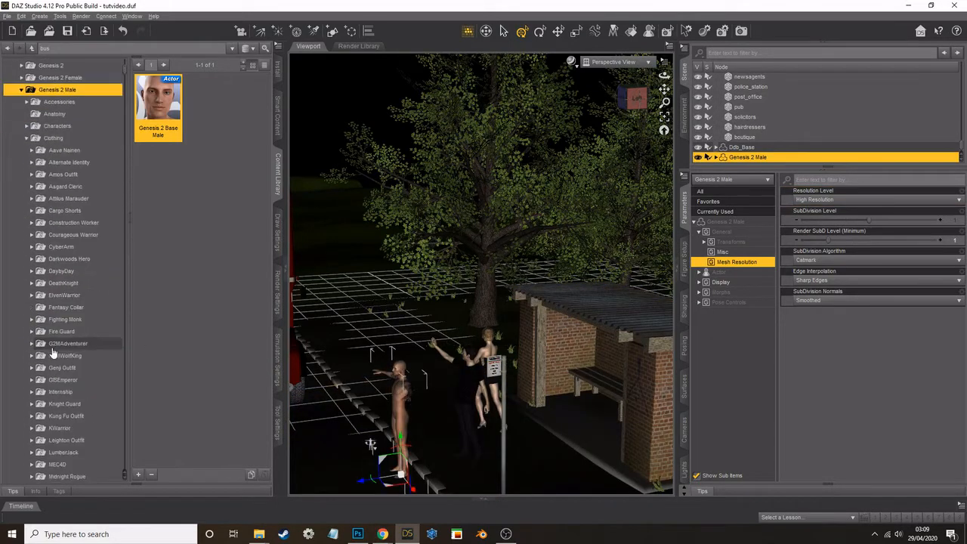
{"action": "left_click", "coordinate": [64, 342]}
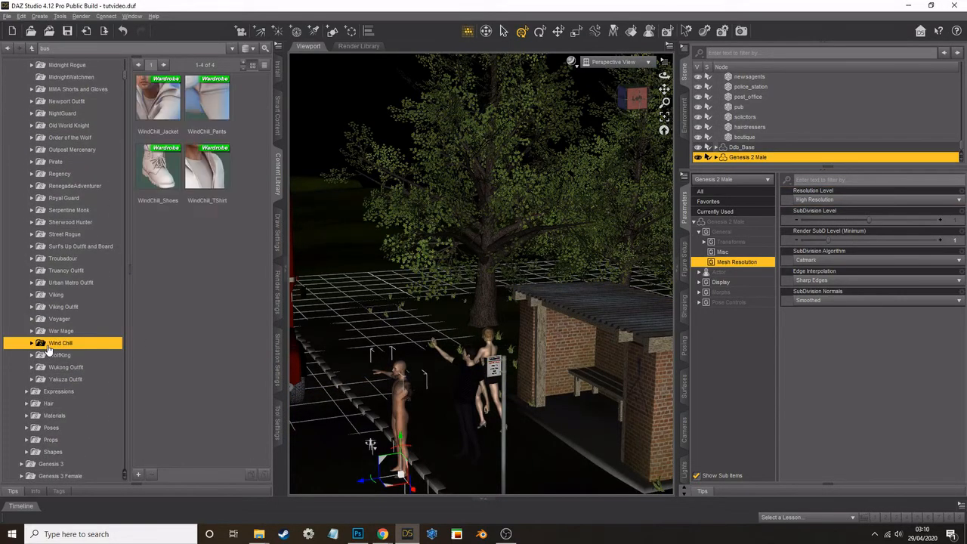
{"action": "scroll", "coordinate": [65, 264], "scroll_direction": "up", "scroll_amount": 5}
{"action": "scroll", "coordinate": [61, 200], "scroll_direction": "up", "scroll_amount": 1}
{"action": "left_click", "coordinate": [65, 217]}
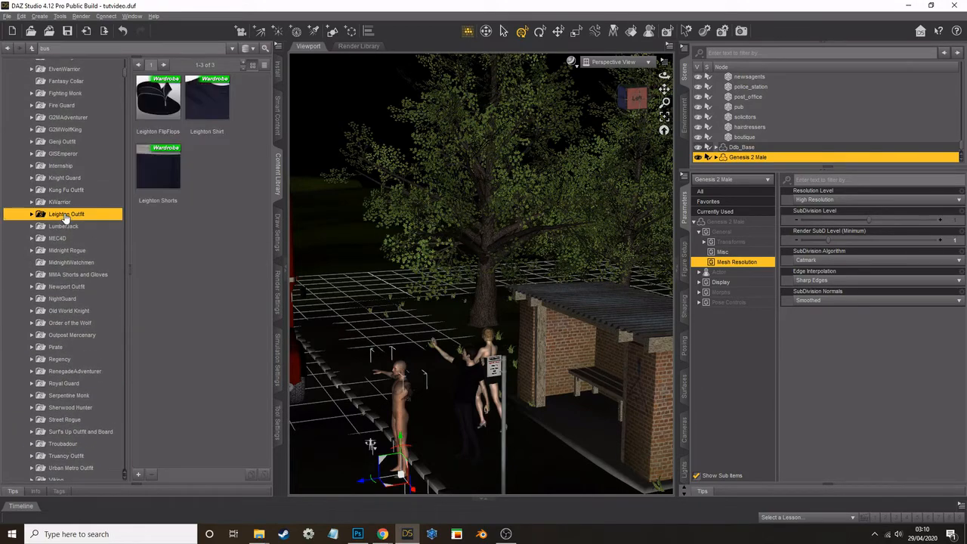
{"action": "scroll", "coordinate": [66, 219], "scroll_direction": "up", "scroll_amount": 5}
{"action": "left_click", "coordinate": [65, 232]}
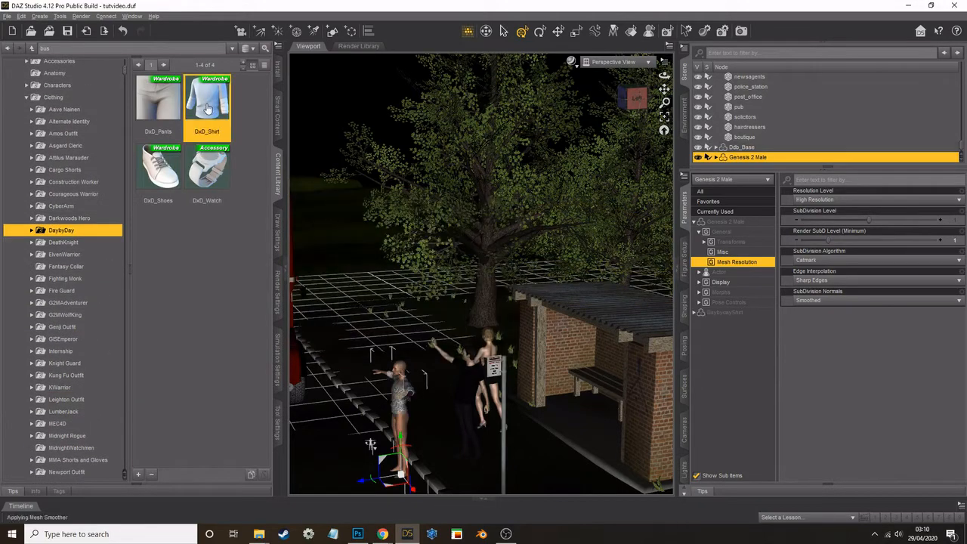
{"action": "left_click", "coordinate": [289, 219]}
Apply the Excav Driver1 sitting pose to the Genesis 2 Male figure.
{"action": "left_click", "coordinate": [684, 344]}
{"action": "scroll", "coordinate": [798, 385], "scroll_direction": "down", "scroll_amount": 15}
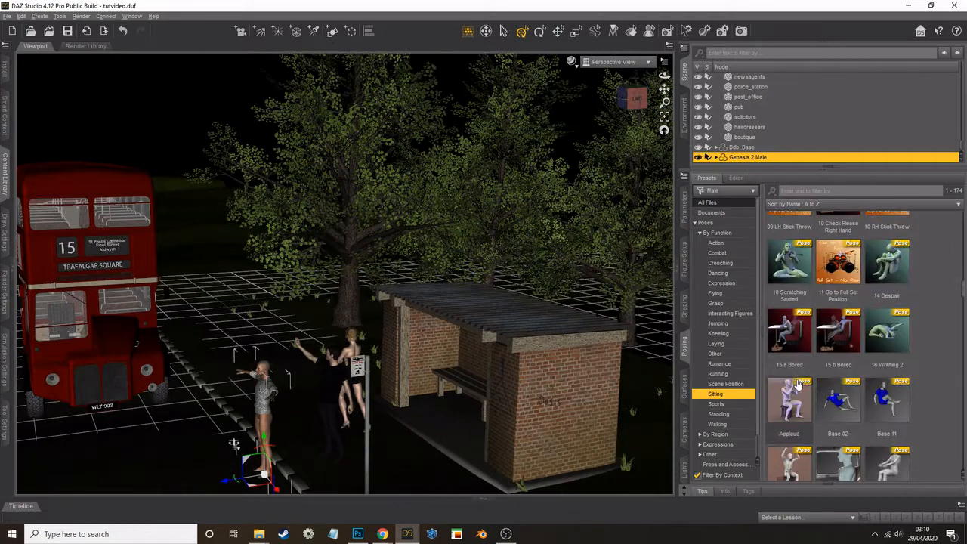
{"action": "double_click", "coordinate": [791, 342]}
Move the seated Genesis 2 Male figure across the road into the bus's driver cab.
{"action": "left_click", "coordinate": [457, 304]}
{"action": "left_click_drag", "start_coordinate": [501, 415], "coordinate": [102, 442]}
{"action": "left_click_drag", "start_coordinate": [137, 489], "coordinate": [93, 404]}
{"action": "left_click", "coordinate": [665, 116]}
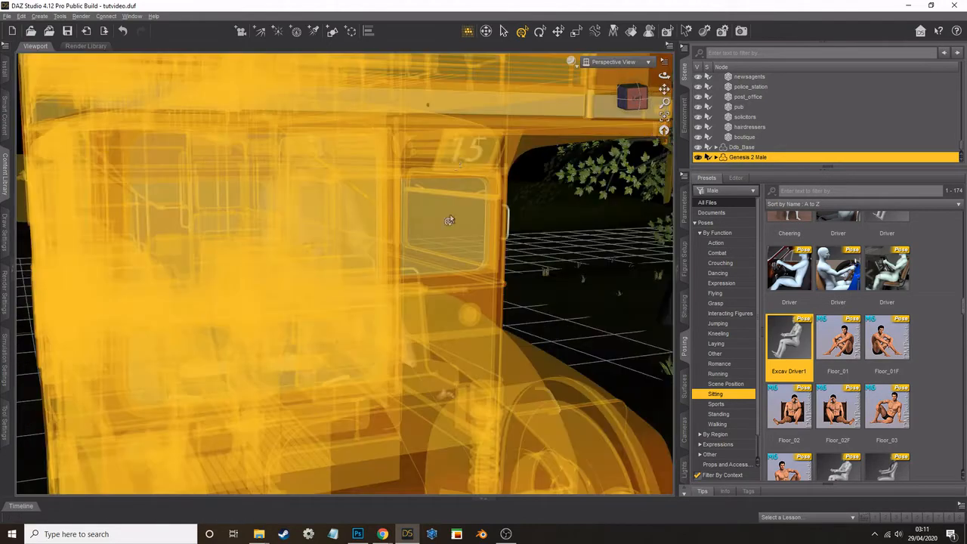
{"action": "scroll", "coordinate": [451, 218], "scroll_direction": "down", "scroll_amount": 3}
Fine-tune the driver's X, Y and Z translation to seat him behind the steering wheel, with yTranslate at -29.44.
{"action": "left_click", "coordinate": [685, 220]}
{"action": "left_click_drag", "start_coordinate": [865, 221], "coordinate": [839, 220]}
{"action": "left_click_drag", "start_coordinate": [866, 240], "coordinate": [914, 240]}
{"action": "left_click_drag", "start_coordinate": [664, 76], "coordinate": [630, 92]}
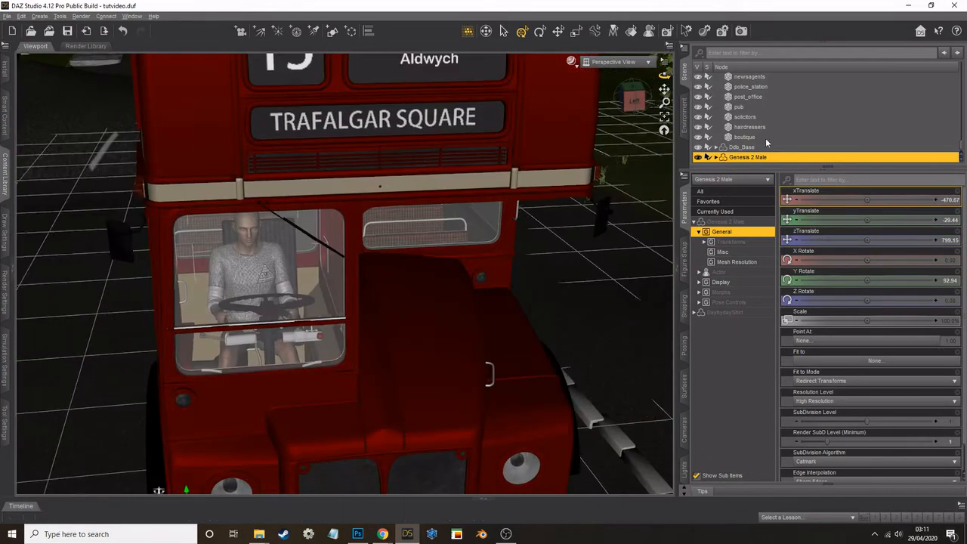
{"action": "left_click_drag", "start_coordinate": [866, 200], "coordinate": [880, 200]}
{"action": "left_click_drag", "start_coordinate": [868, 240], "coordinate": [838, 215]}
Adjust the driver's shoulders with PowerPose so his arms reach the steering wheel.
{"action": "left_click", "coordinate": [684, 461]}
{"action": "left_click", "coordinate": [684, 455]}
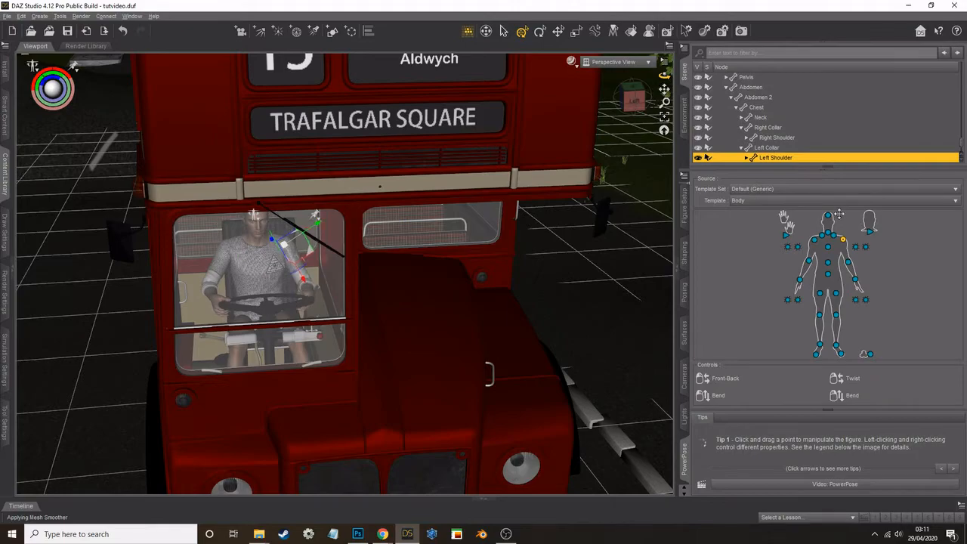
Frame the bus with its driver, the couple and the shelter, render the view and save it as tutpagep6a in PNG format.
{"action": "left_click_drag", "start_coordinate": [665, 102], "coordinate": [668, 57]}
{"action": "left_click", "coordinate": [378, 302]}
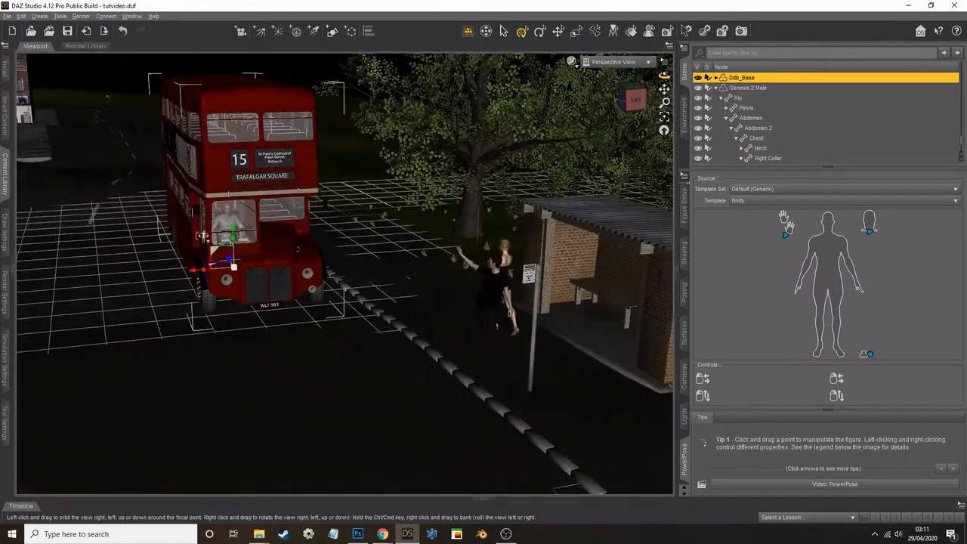
{"action": "left_click", "coordinate": [678, 105]}
{"action": "left_click_drag", "start_coordinate": [942, 76], "coordinate": [925, 106]}
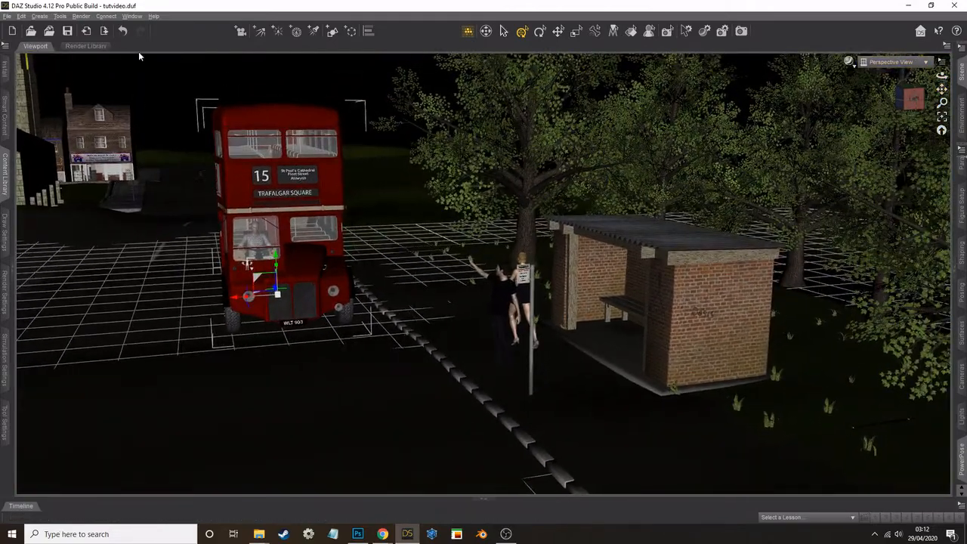
{"action": "left_click", "coordinate": [81, 16]}
{"action": "left_click", "coordinate": [89, 28]}
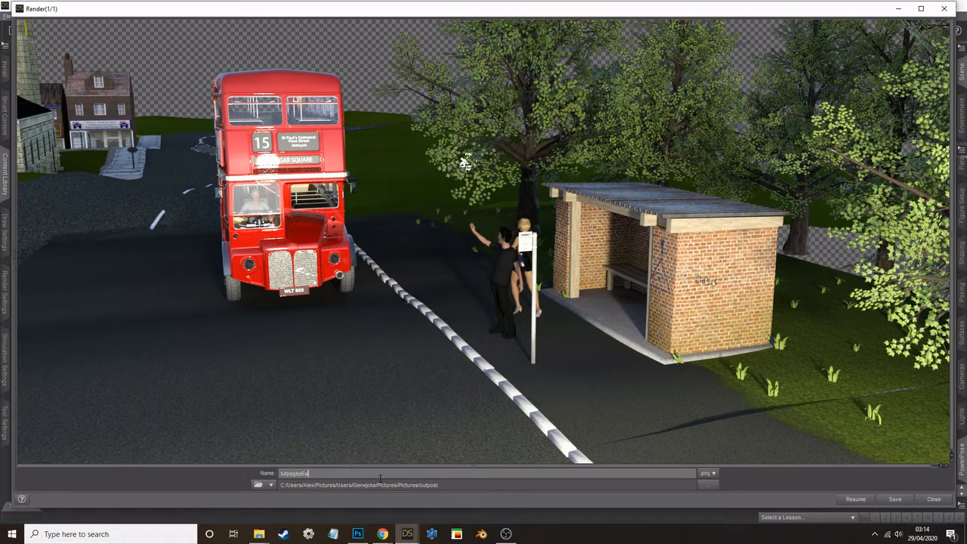
{"action": "left_click", "coordinate": [891, 499]}
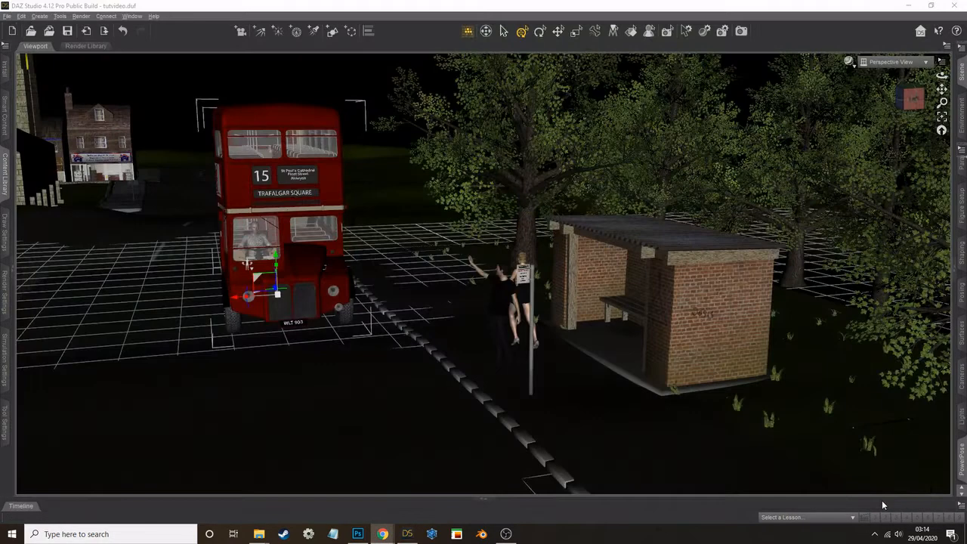
{"action": "left_click", "coordinate": [506, 535]}
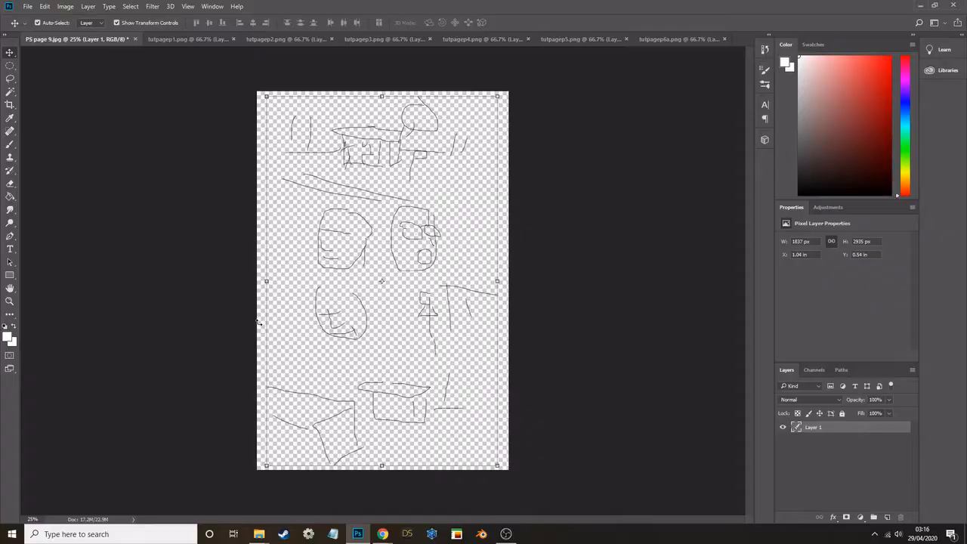
Open tutpagep1.png and remove the dark artefact on the pavement near the walking woman with the content-aware Spot Healing Brush.
{"action": "left_click", "coordinate": [178, 39]}
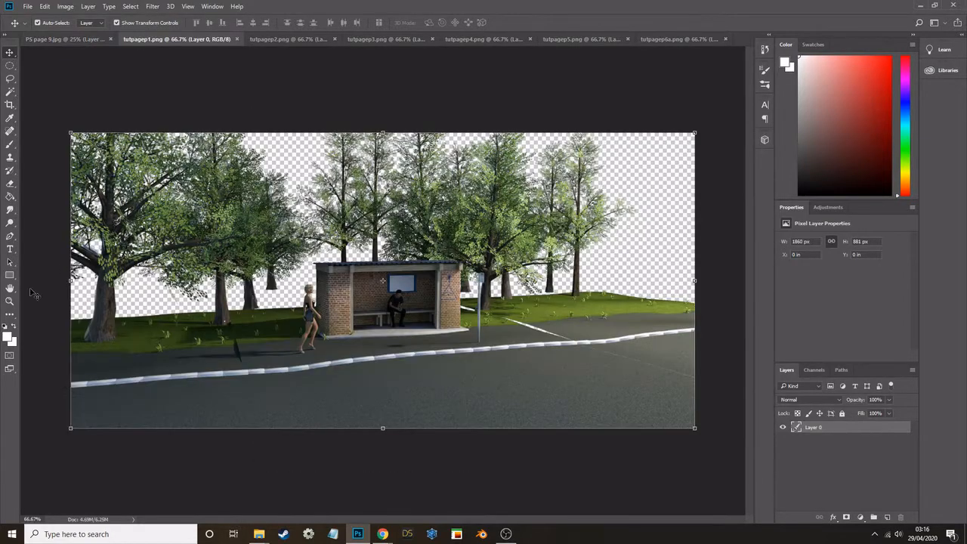
{"action": "left_click", "coordinate": [10, 132]}
{"action": "left_click", "coordinate": [50, 23]}
{"action": "left_click", "coordinate": [9, 301]}
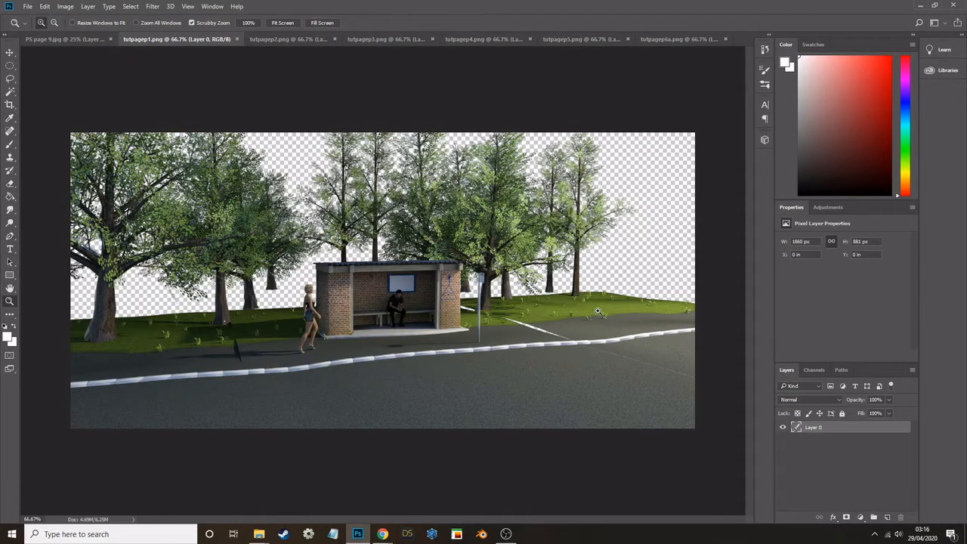
{"action": "left_click", "coordinate": [302, 364]}
{"action": "left_click", "coordinate": [41, 23]}
{"action": "left_click", "coordinate": [257, 328]}
{"action": "left_click", "coordinate": [257, 328]}
{"action": "left_click", "coordinate": [256, 329]}
{"action": "left_click", "coordinate": [9, 131]}
{"action": "left_click", "coordinate": [193, 339]}
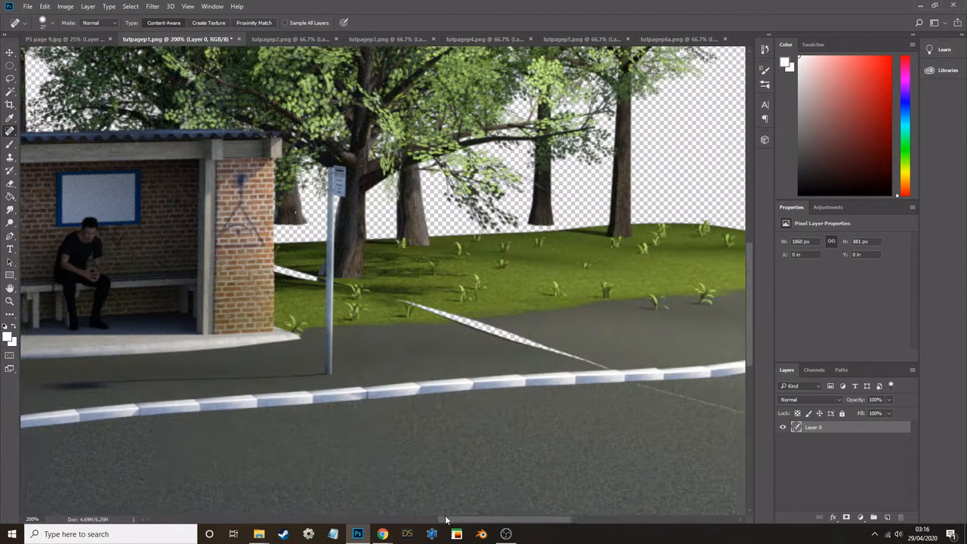
Heal away the transparent gap in the pavement beyond the bus stop sign and the thin pale line across the road.
{"action": "mouse_move", "coordinate": [597, 359]}
{"action": "left_mouse_down"}
{"action": "mouse_move", "coordinate": [579, 345]}
{"action": "mouse_move", "coordinate": [450, 320]}
{"action": "left_mouse_up"}
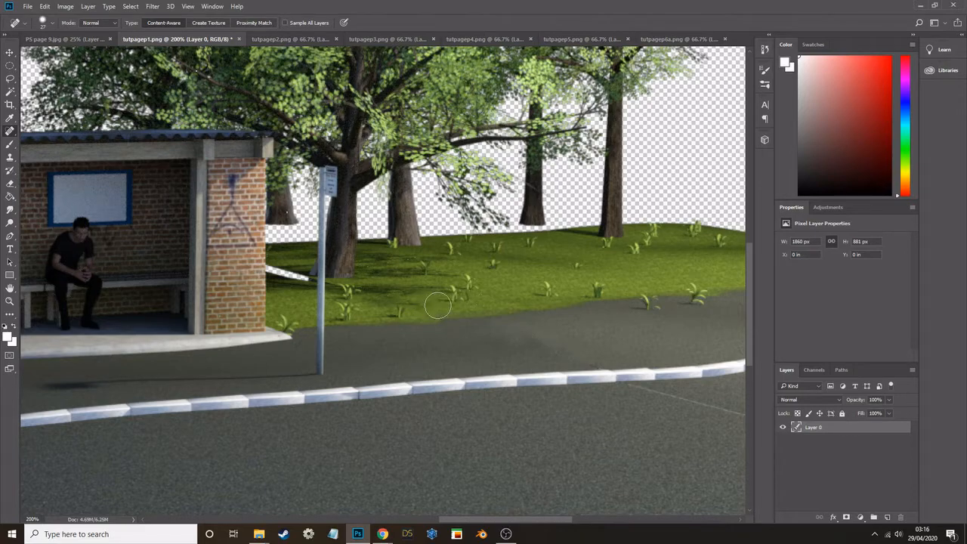
{"action": "scroll", "coordinate": [517, 452], "scroll_direction": "down", "scroll_amount": 3, "text": "ctrl"}
{"action": "left_click_drag", "start_coordinate": [368, 392], "coordinate": [707, 482]}
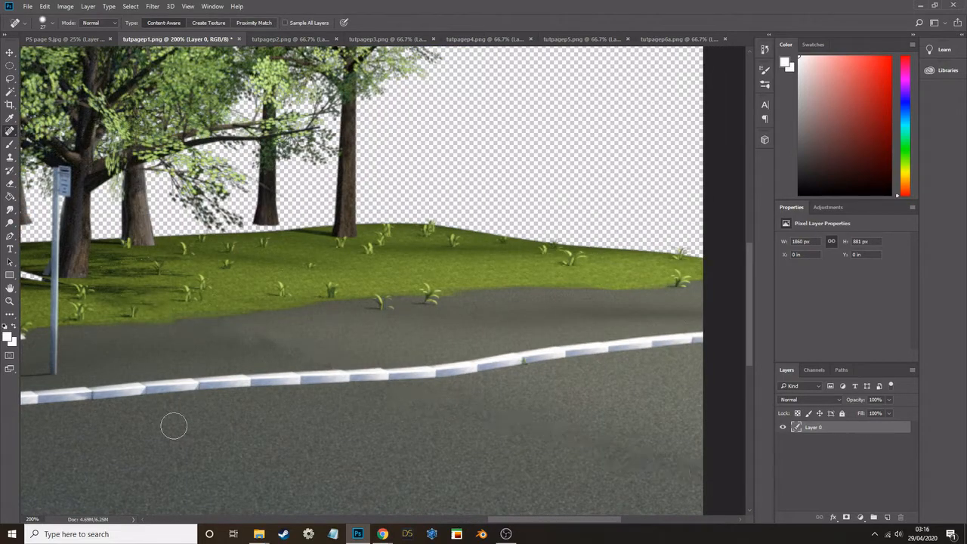
Copy a rectangular strip of the grass horizon beside the woodland trees to a new layer and move it slightly above the original.
{"action": "mouse_move", "coordinate": [507, 520]}
{"action": "left_mouse_down"}
{"action": "mouse_move", "coordinate": [325, 532]}
{"action": "mouse_move", "coordinate": [444, 533]}
{"action": "mouse_move", "coordinate": [308, 533]}
{"action": "left_mouse_up"}
{"action": "left_click", "coordinate": [9, 66]}
{"action": "left_click_drag", "start_coordinate": [94, 276], "coordinate": [175, 309]}
{"action": "right_click", "coordinate": [10, 66]}
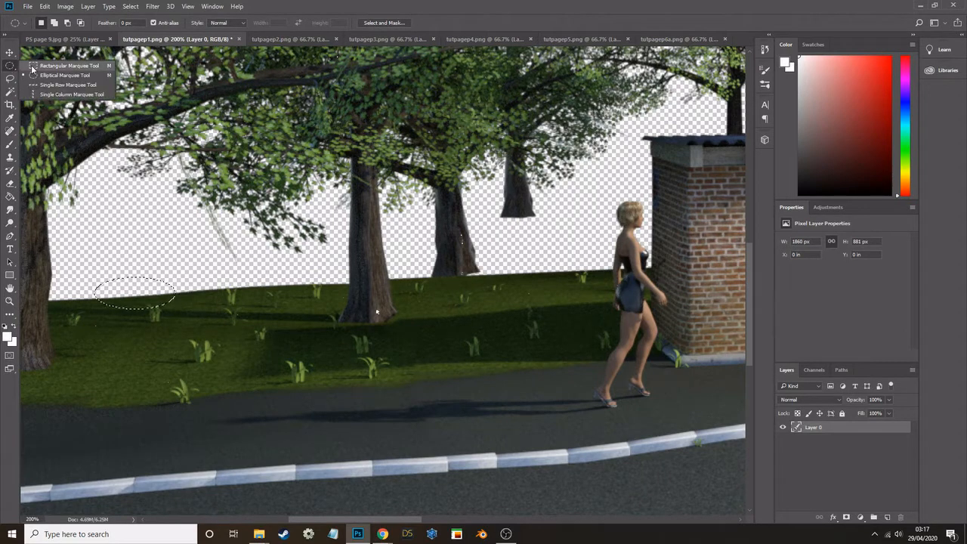
{"action": "left_click", "coordinate": [33, 66]}
{"action": "left_click_drag", "start_coordinate": [83, 272], "coordinate": [328, 331]}
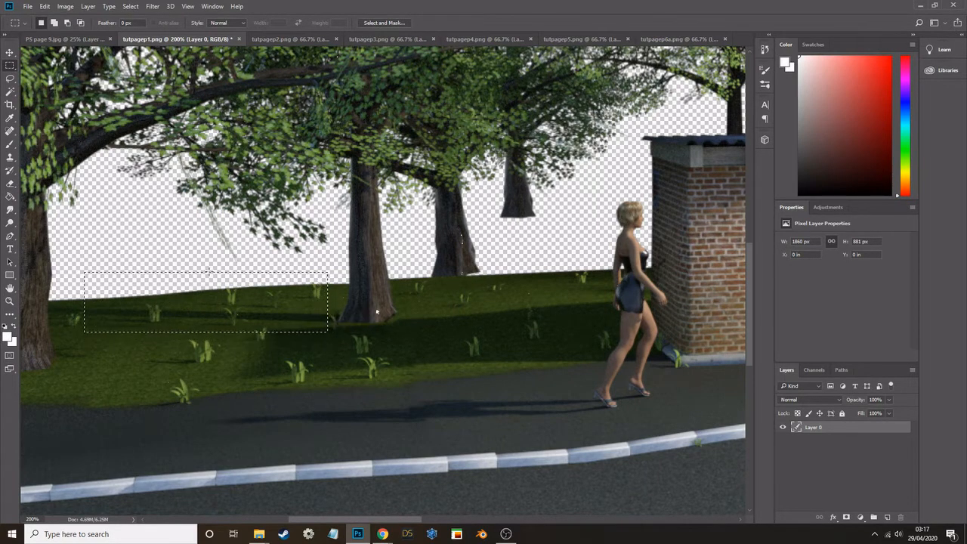
{"action": "key", "text": "ctrl+j"}
{"action": "key", "text": "ctrl+t"}
{"action": "mouse_move", "coordinate": [204, 316]}
{"action": "left_mouse_down"}
{"action": "mouse_move", "coordinate": [382, 275]}
{"action": "mouse_move", "coordinate": [215, 282]}
{"action": "left_mouse_up"}
Heal the plant tufts out of the copied grass strip and trim its uneven upper edge with a lasso selection.
{"action": "left_click", "coordinate": [10, 131]}
{"action": "left_click", "coordinate": [467, 198]}
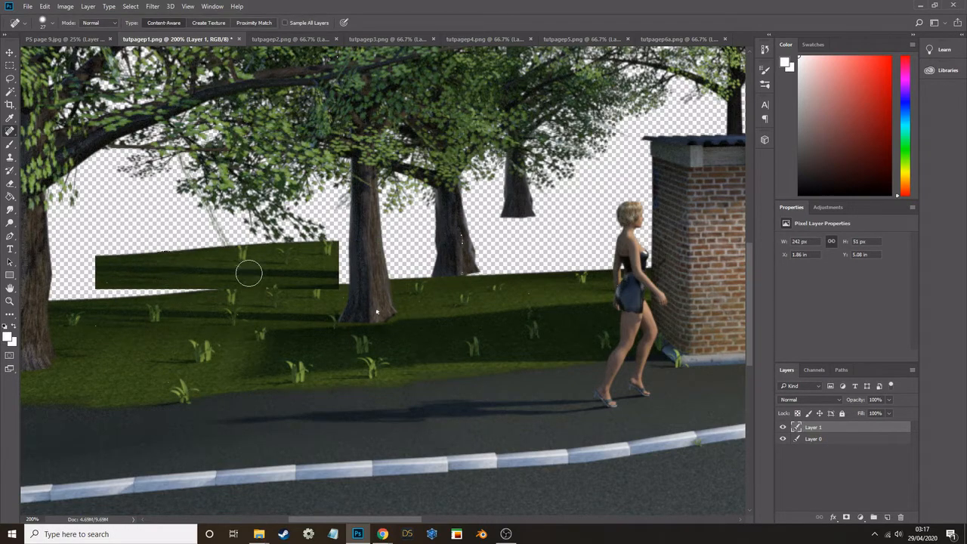
{"action": "key", "text": "l"}
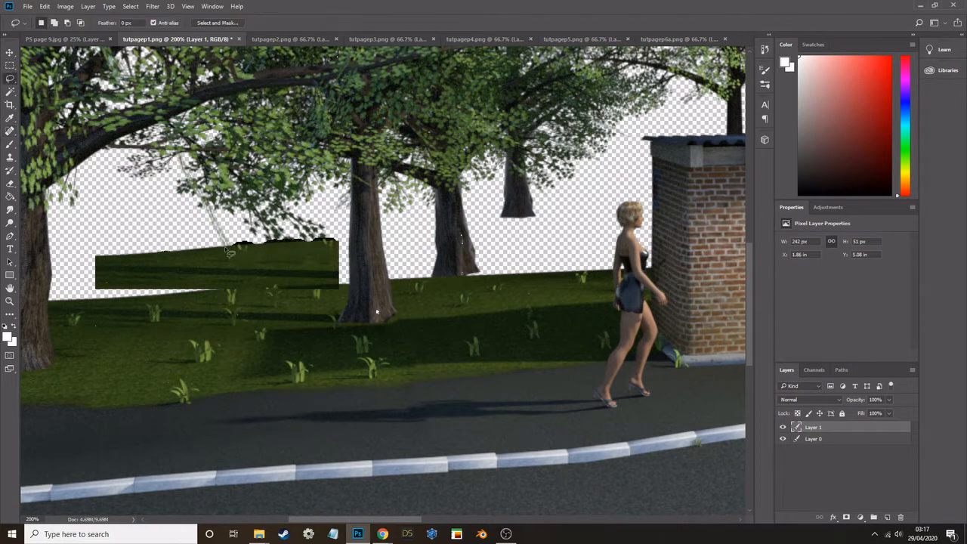
{"action": "left_click_drag", "start_coordinate": [216, 236], "coordinate": [226, 244]}
{"action": "key", "text": "Delete"}
{"action": "left_click", "coordinate": [9, 66]}
{"action": "left_click", "coordinate": [74, 90]}
Stretch the grass strip across the full image width, stack it beneath Layer 0 and position it as a hill behind the trees.
{"action": "left_click", "coordinate": [10, 300]}
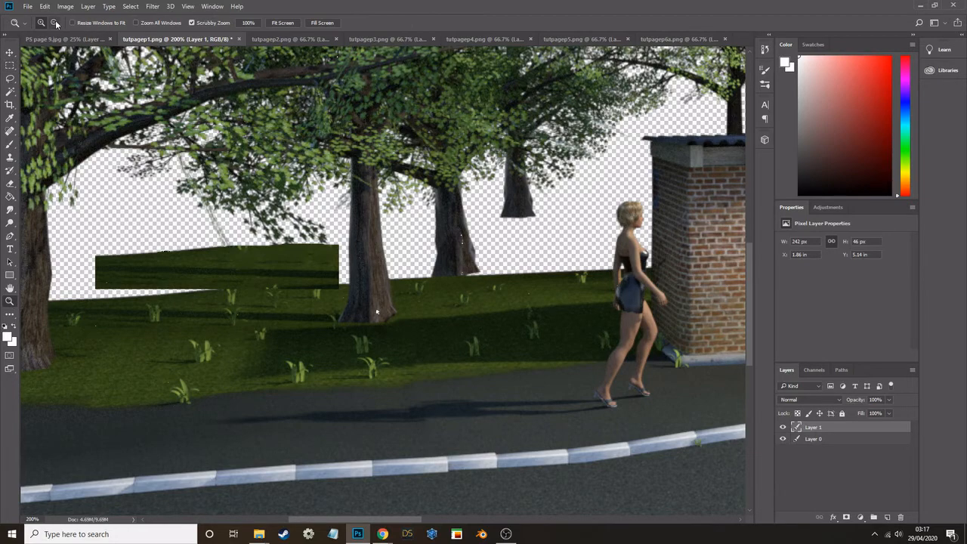
{"action": "left_click", "coordinate": [49, 116]}
{"action": "left_click", "coordinate": [49, 116]}
{"action": "left_click", "coordinate": [10, 53]}
{"action": "left_click_drag", "start_coordinate": [151, 304], "coordinate": [726, 341]}
{"action": "key", "text": "Return"}
{"action": "left_click_drag", "start_coordinate": [813, 427], "coordinate": [813, 445]}
{"action": "left_click_drag", "start_coordinate": [633, 244], "coordinate": [629, 297]}
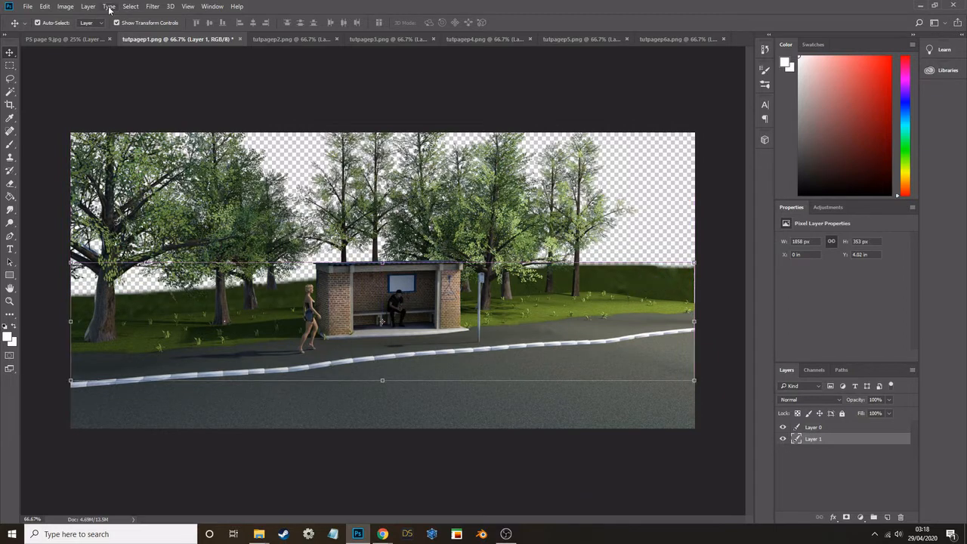
Apply a Gaussian Blur with a 4.1-pixel radius to the grass hill on Layer 1.
{"action": "left_click", "coordinate": [153, 6]}
{"action": "mouse_move", "coordinate": [188, 114]}
{"action": "left_click", "coordinate": [302, 155]}
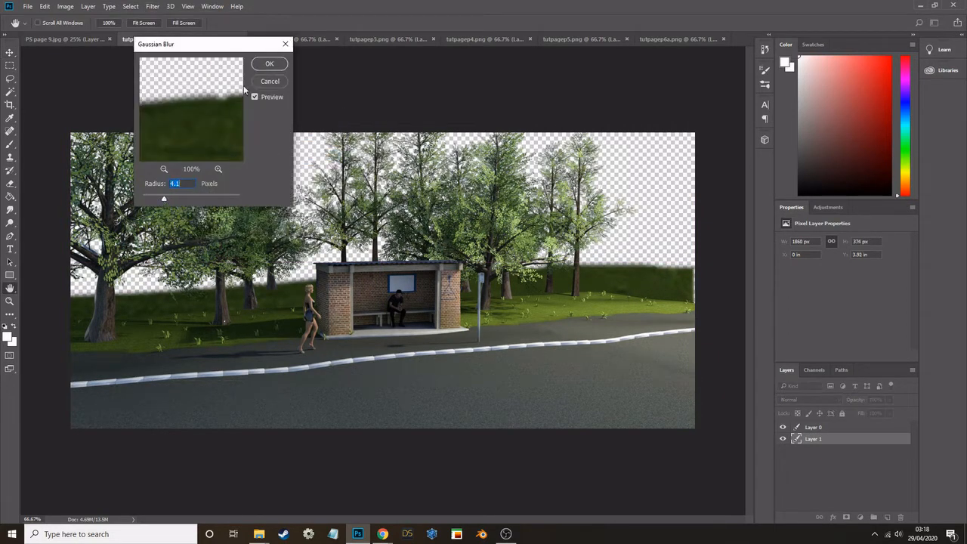
{"action": "left_click", "coordinate": [269, 64]}
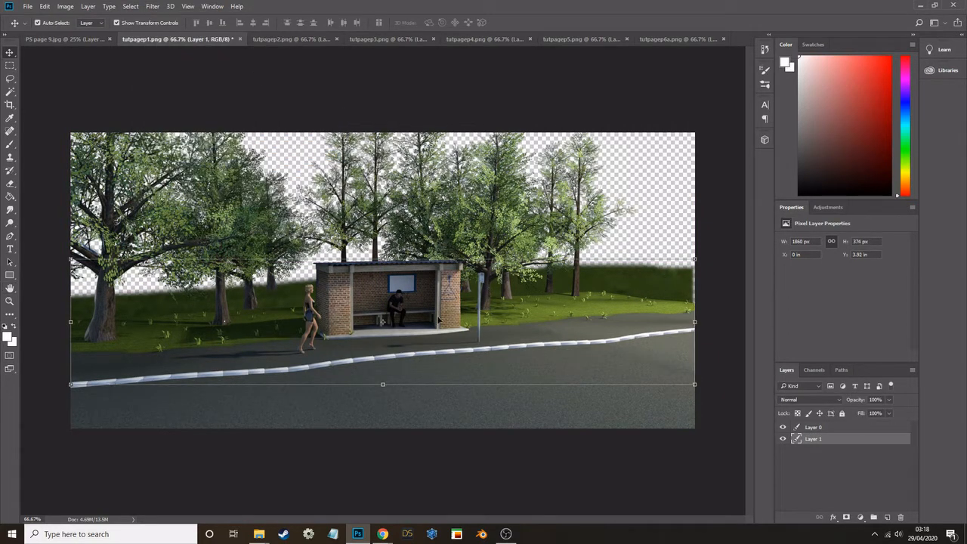
Copy the upper part of Layer 0 with the trees to a new layer and hide Layer 0 and Layer 1.
{"action": "left_click", "coordinate": [813, 427]}
{"action": "key", "text": "m"}
{"action": "left_click_drag", "start_coordinate": [70, 132], "coordinate": [692, 306]}
{"action": "key", "text": "ctrl+j"}
{"action": "left_click_drag", "start_coordinate": [782, 439], "coordinate": [783, 451]}
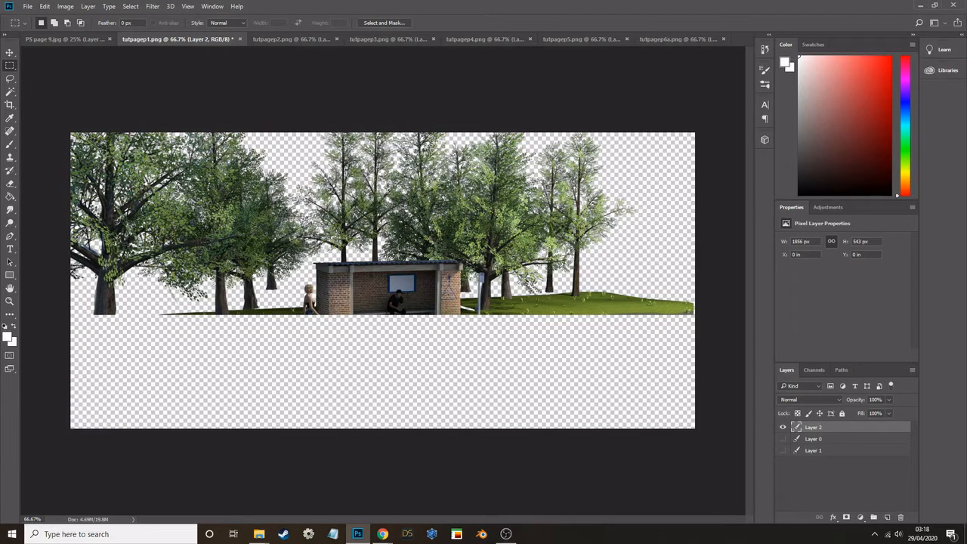
Cut the bus shelter, woman and sign out of the copied tree layer with a lasso selection.
{"action": "left_click", "coordinate": [10, 78]}
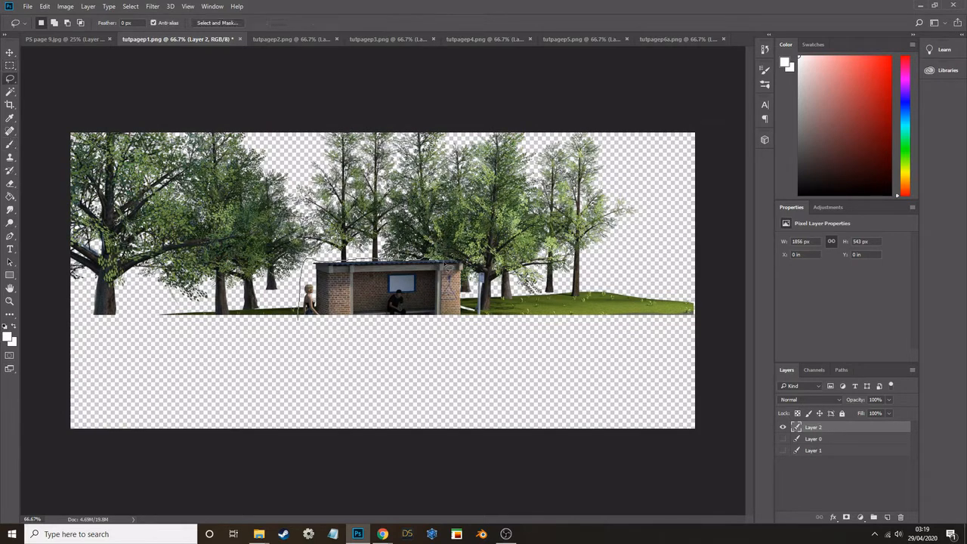
{"action": "left_click_drag", "start_coordinate": [487, 278], "coordinate": [314, 340]}
{"action": "key", "text": "Delete"}
Lasso the group of trees beside the cut-out, copy it to a new layer and move it across to fill the gap.
{"action": "left_click", "coordinate": [10, 66]}
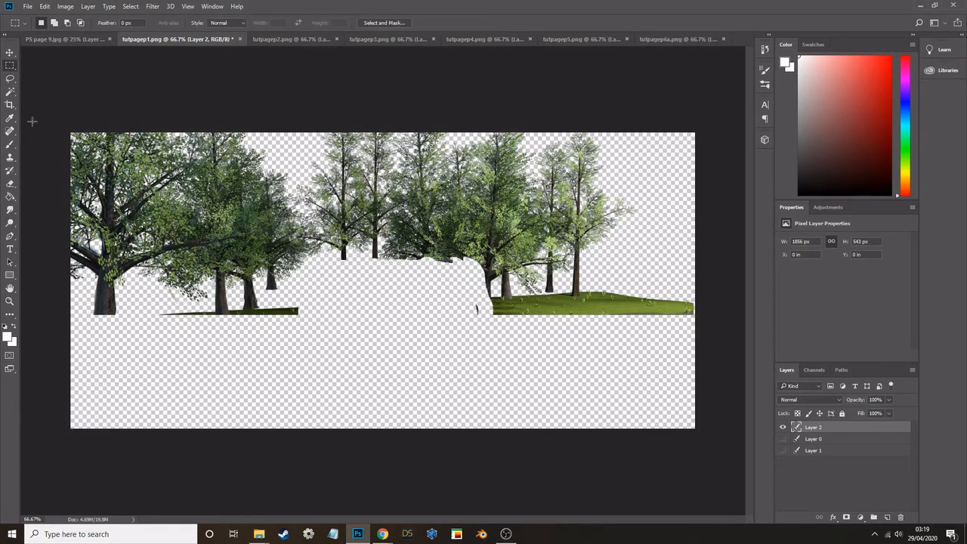
{"action": "key", "text": "l"}
{"action": "left_click_drag", "start_coordinate": [305, 318], "coordinate": [274, 339]}
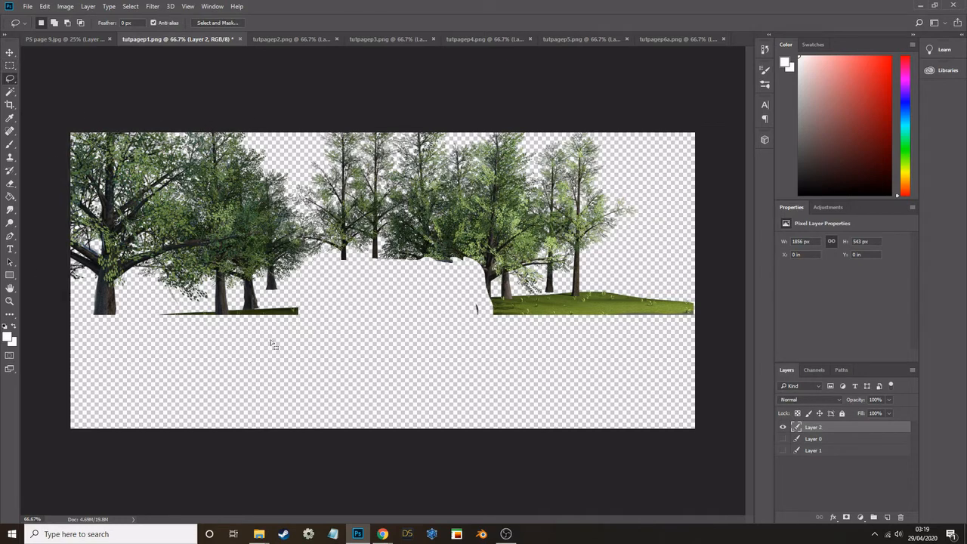
{"action": "key", "text": "ctrl+j"}
{"action": "key", "text": "v"}
{"action": "left_click_drag", "start_coordinate": [212, 260], "coordinate": [375, 260]}
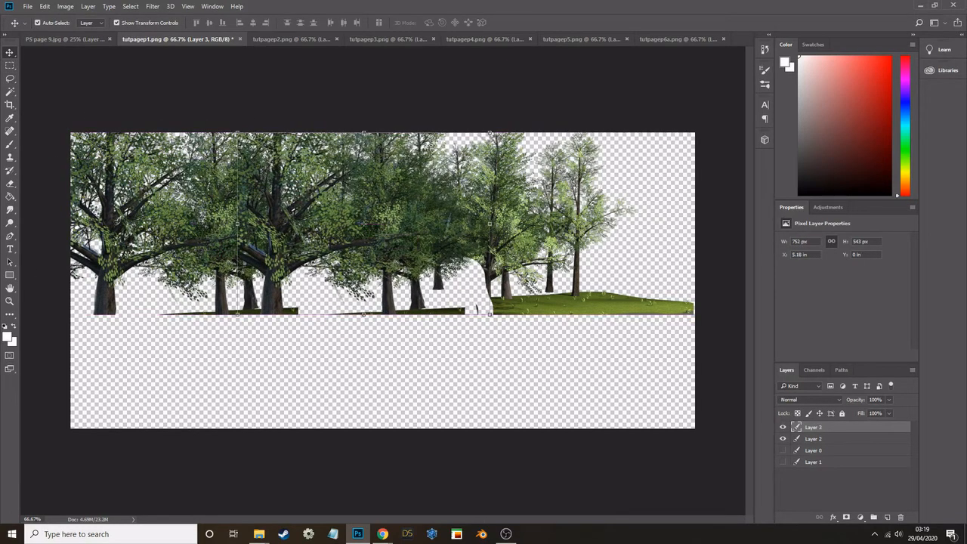
Erase around the edge of the copied trees where they overlap the originals, undoing the last unwanted stroke.
{"action": "key", "text": "e"}
{"action": "left_click", "coordinate": [50, 23]}
{"action": "left_click_drag", "start_coordinate": [258, 256], "coordinate": [277, 169]}
{"action": "key", "text": "ctrl+z"}
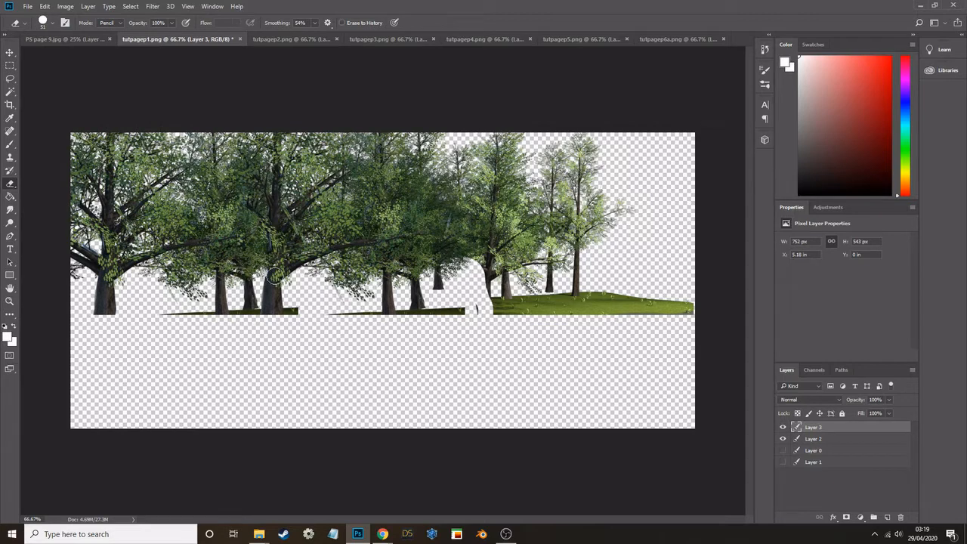
Show Layer 1, merge the copied trees down into Layer 2 and erase the leftover grass around the tree trunks.
{"action": "left_click", "coordinate": [783, 462]}
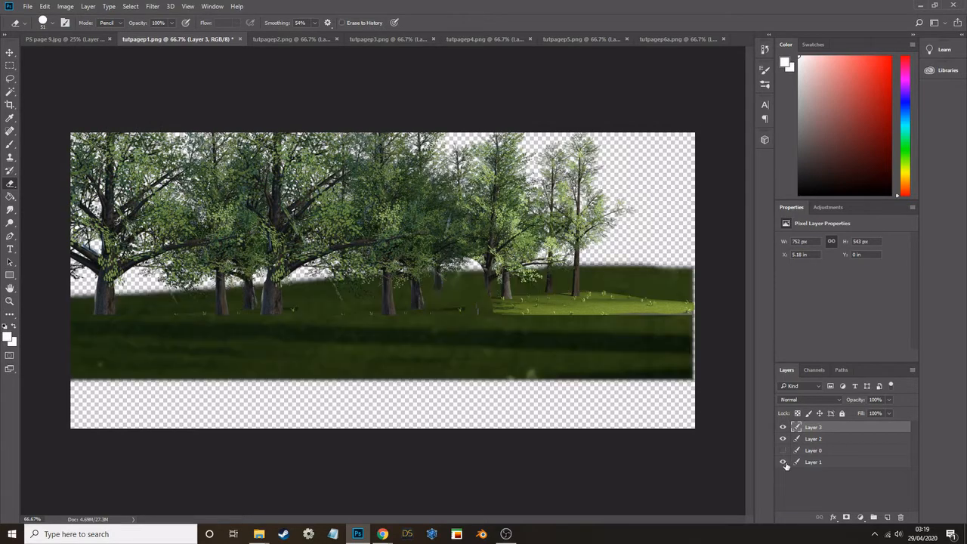
{"action": "right_click", "coordinate": [816, 431]}
{"action": "left_click", "coordinate": [840, 384]}
{"action": "mouse_move", "coordinate": [456, 312]}
{"action": "left_mouse_down"}
{"action": "mouse_move", "coordinate": [647, 299]}
{"action": "mouse_move", "coordinate": [671, 313]}
{"action": "left_mouse_up"}
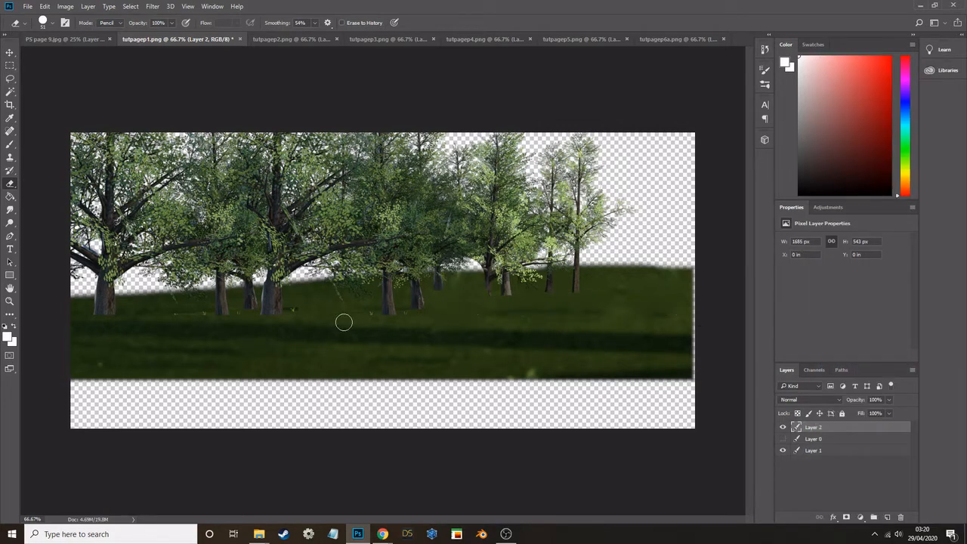
Reapply the last Gaussian Blur to the trees on Layer 2, stack them beneath Layer 0 and show Layer 0.
{"action": "left_click", "coordinate": [153, 6]}
{"action": "left_click", "coordinate": [175, 16]}
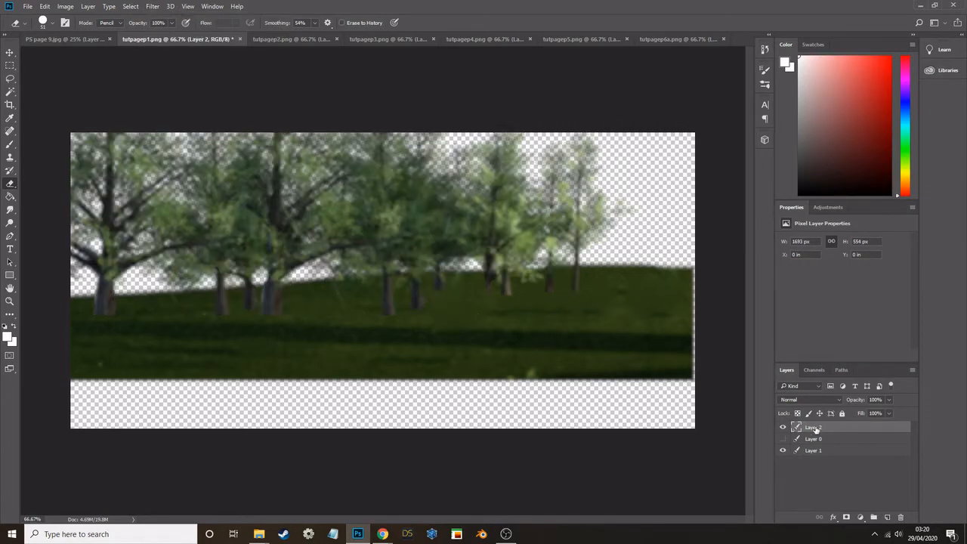
{"action": "left_click_drag", "start_coordinate": [816, 429], "coordinate": [813, 446]}
{"action": "left_click", "coordinate": [783, 428]}
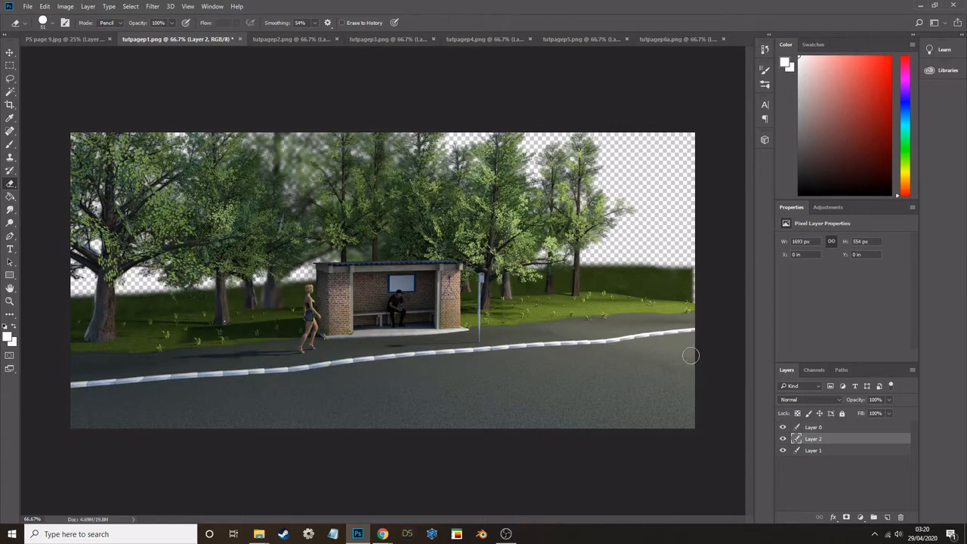
Merge the blurred trees down into Layer 1 and duplicate the merged layer as Layer 1 copy.
{"action": "right_click", "coordinate": [823, 440]}
{"action": "left_click", "coordinate": [756, 388]}
{"action": "right_click", "coordinate": [814, 438]}
{"action": "left_click", "coordinate": [714, 80]}
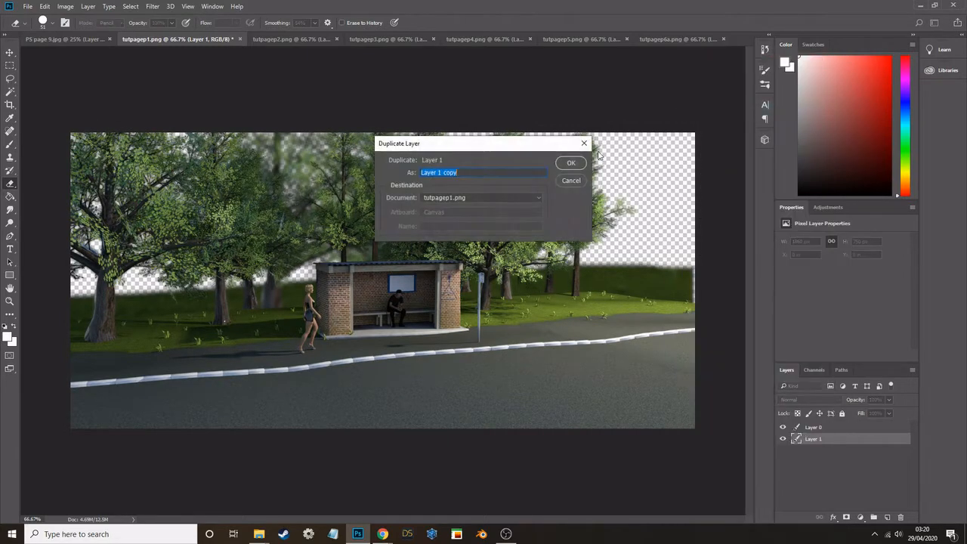
{"action": "left_click", "coordinate": [571, 163]}
Hide Layer 0, shift Layer 1 copy to the right to extend the woodland and stack it beneath Layer 1.
{"action": "left_click", "coordinate": [10, 53]}
{"action": "left_click", "coordinate": [783, 427]}
{"action": "left_click_drag", "start_coordinate": [549, 330], "coordinate": [733, 321]}
{"action": "left_click_drag", "start_coordinate": [828, 440], "coordinate": [829, 457]}
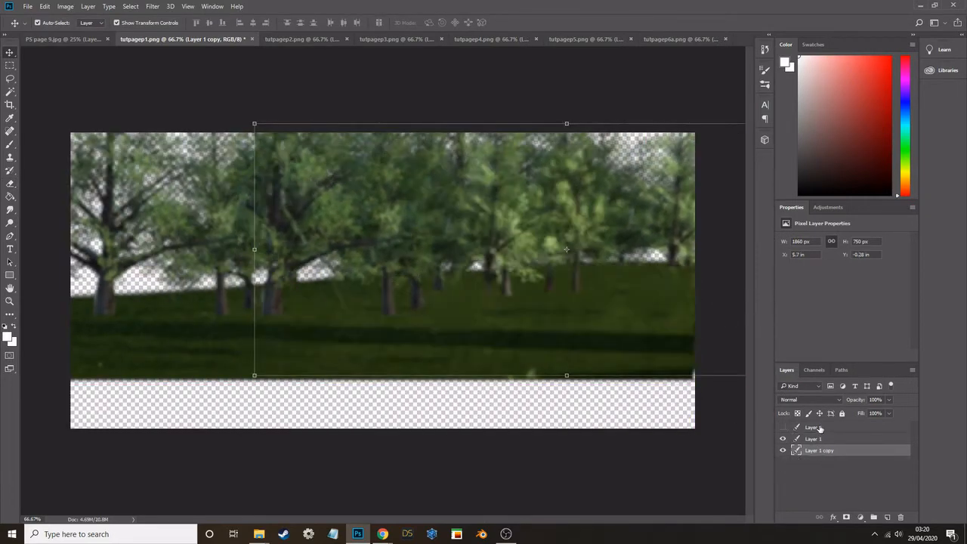
Paste another copy of the background woodland layer and flip it horizontally.
{"action": "key", "text": "ctrl+c"}
{"action": "key", "text": "ctrl+v"}
{"action": "left_click", "coordinate": [46, 7]}
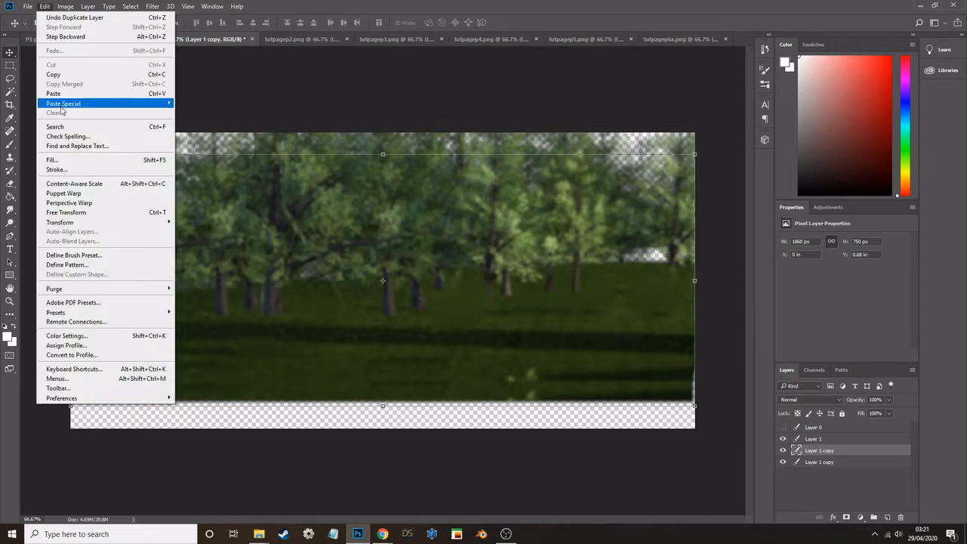
{"action": "mouse_move", "coordinate": [100, 223]}
{"action": "left_click", "coordinate": [215, 331]}
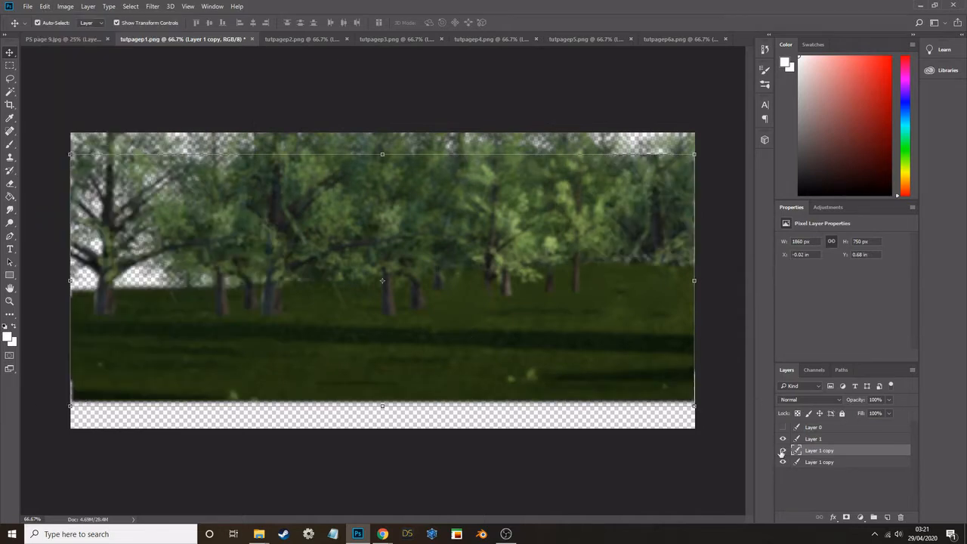
Move the flipped woodland leftwards until it adjoins the other copy, show all layers and merge the two copies.
{"action": "left_click", "coordinate": [783, 440]}
{"action": "left_click_drag", "start_coordinate": [617, 364], "coordinate": [174, 334]}
{"action": "left_click", "coordinate": [783, 439]}
{"action": "left_click", "coordinate": [783, 428]}
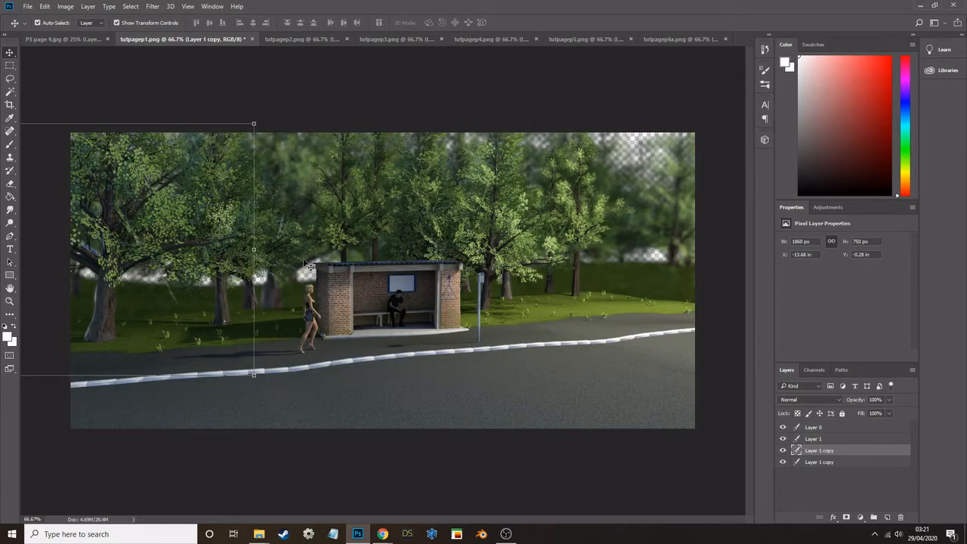
{"action": "right_click", "coordinate": [816, 453]}
{"action": "left_click", "coordinate": [838, 431]}
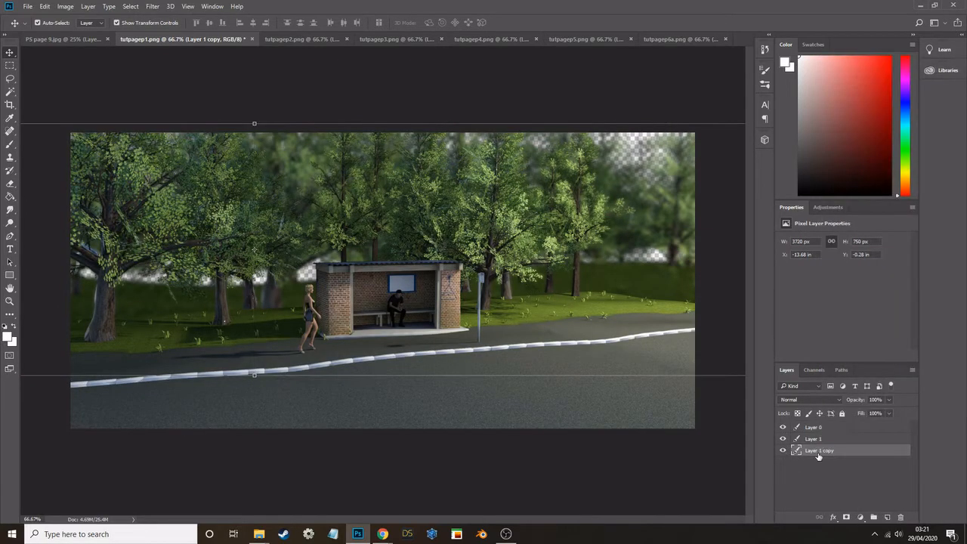
Add a new layer beneath all the others and fill it with a very pale blue sky colour.
{"action": "left_click", "coordinate": [887, 518]}
{"action": "left_click_drag", "start_coordinate": [784, 458], "coordinate": [785, 466]}
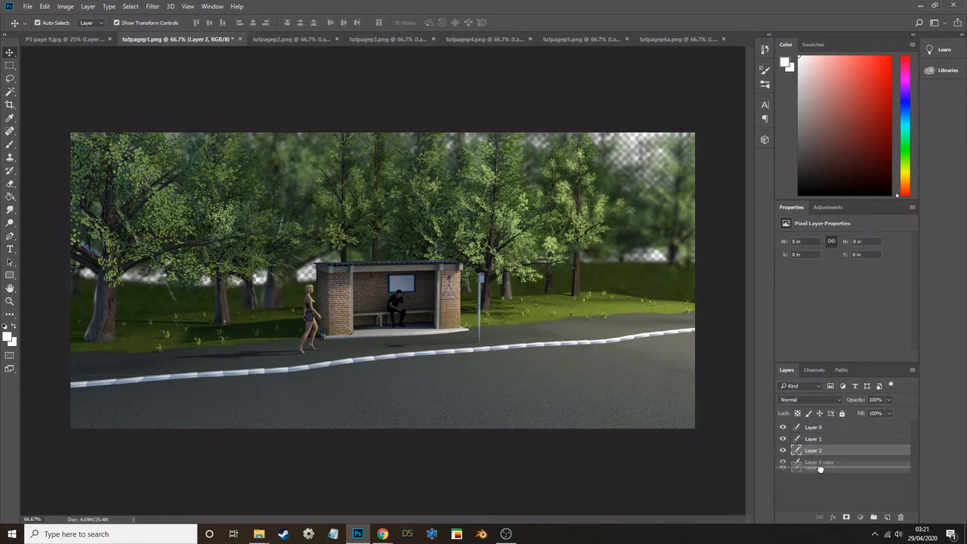
{"action": "left_click", "coordinate": [8, 337]}
{"action": "left_click", "coordinate": [375, 176]}
{"action": "left_click_drag", "start_coordinate": [375, 176], "coordinate": [360, 151]}
{"action": "left_click", "coordinate": [583, 134]}
{"action": "key", "text": "g"}
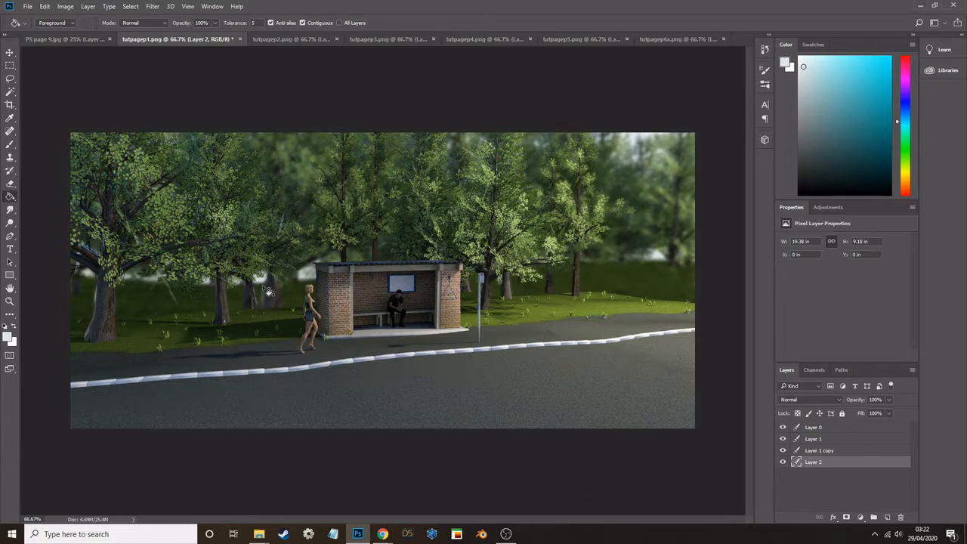
Duplicate the merged woodland as Layer 1 copy 2, hide Layer 0 and Layer 1, and align the duplicate's left edge with the canvas.
{"action": "right_click", "coordinate": [819, 454]}
{"action": "left_click", "coordinate": [840, 109]}
{"action": "left_click", "coordinate": [571, 162]}
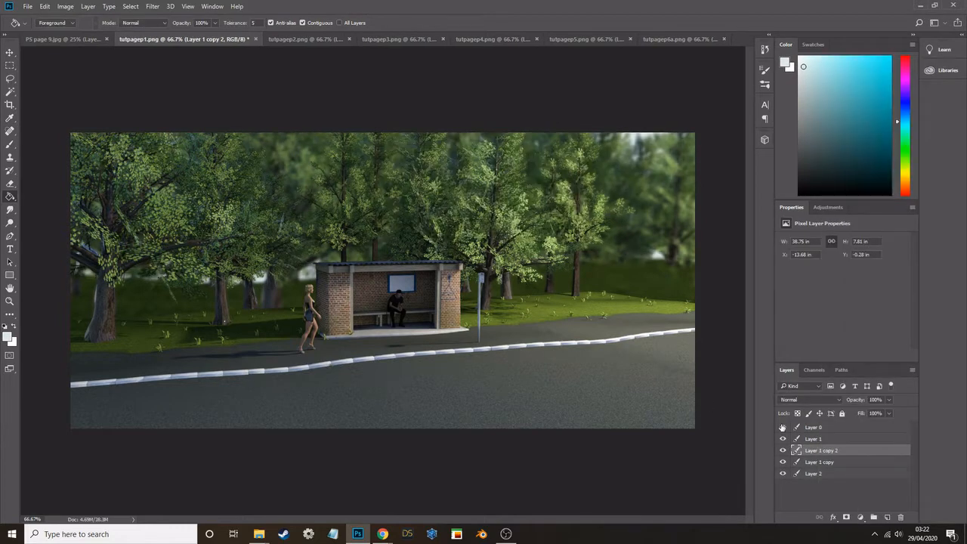
{"action": "left_click_drag", "start_coordinate": [783, 427], "coordinate": [783, 439]}
{"action": "left_click", "coordinate": [10, 53]}
{"action": "left_click_drag", "start_coordinate": [399, 309], "coordinate": [481, 292]}
{"action": "left_click_drag", "start_coordinate": [131, 247], "coordinate": [396, 291]}
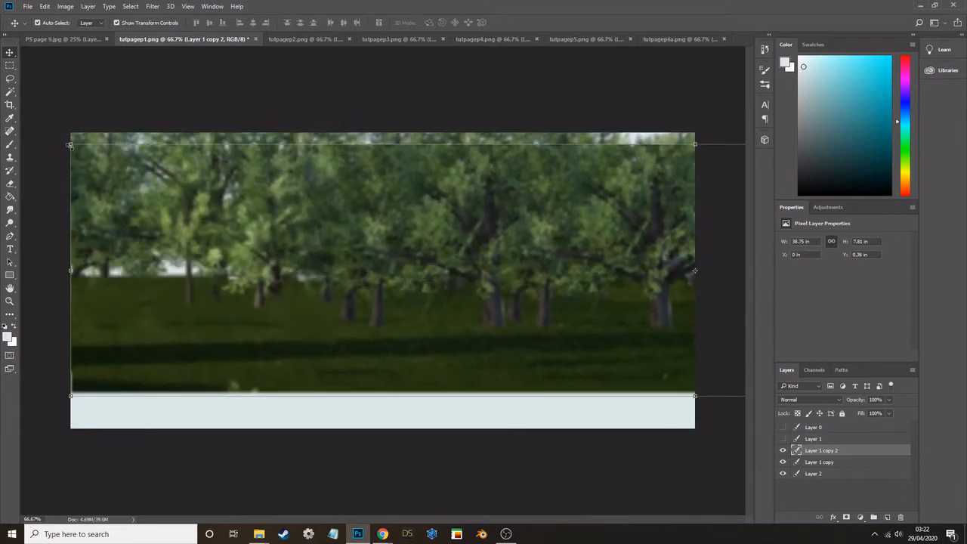
Scale Layer 1 copy 2 to about 74%, align it with the canvas's upper edge and stack it beneath Layer 1 copy.
{"action": "left_click_drag", "start_coordinate": [70, 145], "coordinate": [393, 210], "text": "shift"}
{"action": "left_click_drag", "start_coordinate": [584, 352], "coordinate": [213, 276]}
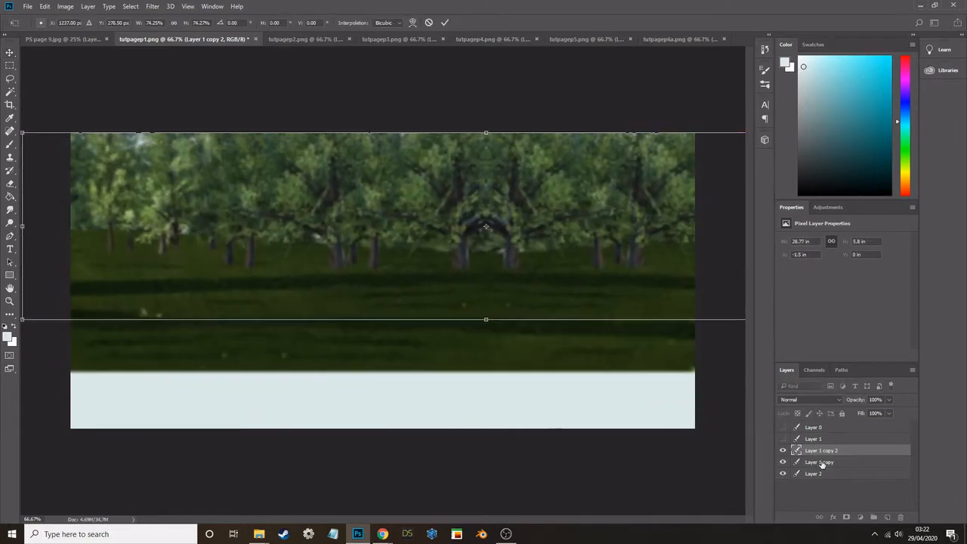
{"action": "left_click_drag", "start_coordinate": [822, 453], "coordinate": [822, 467]}
{"action": "left_click", "coordinate": [783, 451]}
{"action": "left_click", "coordinate": [784, 451]}
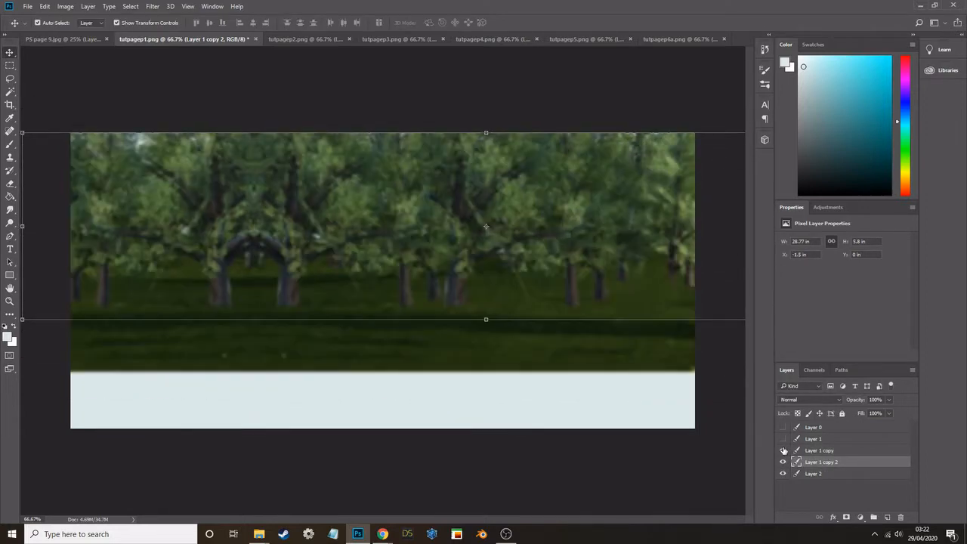
Toggle the woodland copies to compare them, show Layer 1 and Layer 0 again and make Layer 0 active.
{"action": "left_click", "coordinate": [790, 486]}
{"action": "left_click", "coordinate": [783, 451]}
{"action": "left_click", "coordinate": [783, 451]}
{"action": "left_click", "coordinate": [784, 463]}
{"action": "left_click", "coordinate": [783, 463]}
{"action": "left_click", "coordinate": [784, 440]}
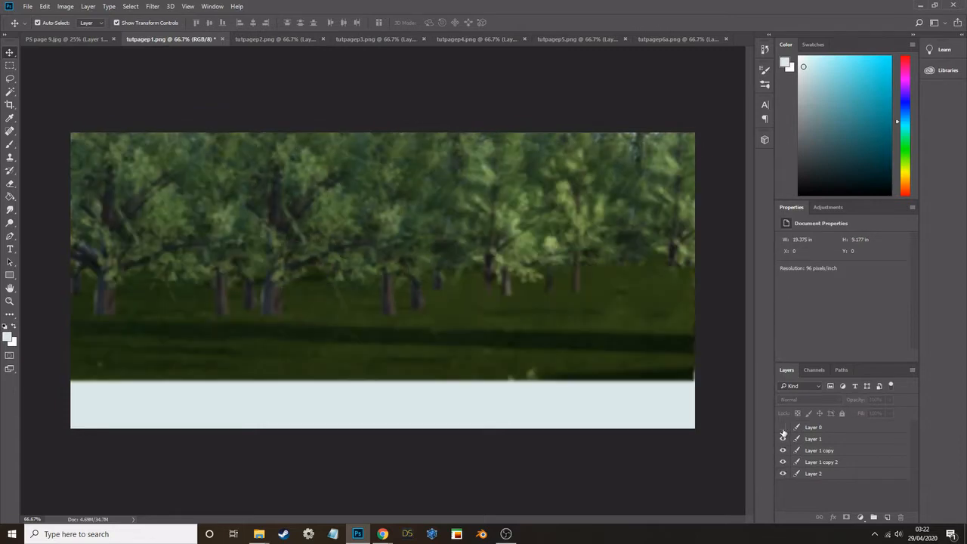
{"action": "left_click", "coordinate": [784, 427]}
{"action": "left_click", "coordinate": [831, 427]}
Soften the bases of the distant tree trunks behind the woman on Layer 0 with a 47 px Soft Round Blur tool.
{"action": "left_click", "coordinate": [10, 300]}
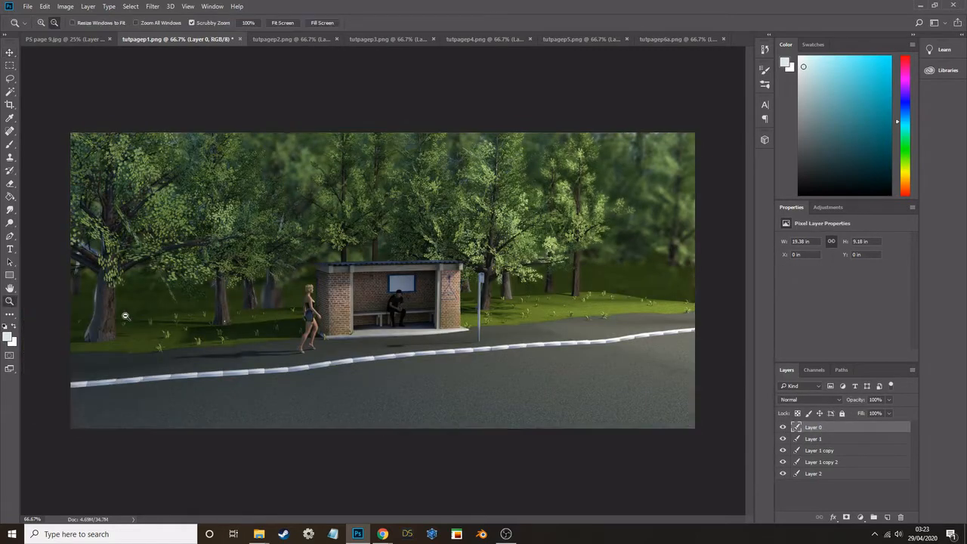
{"action": "left_click", "coordinate": [257, 299]}
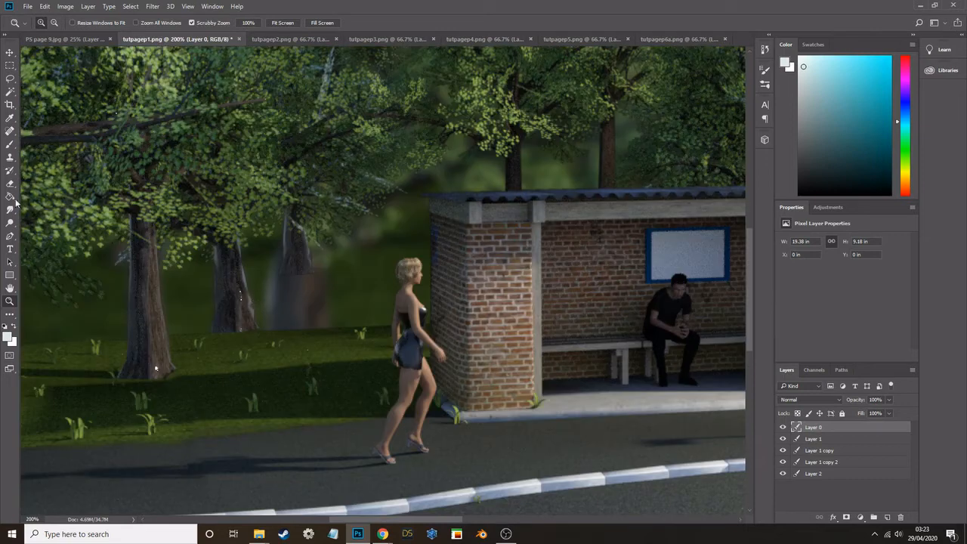
{"action": "left_click", "coordinate": [10, 211]}
{"action": "left_click", "coordinate": [47, 23]}
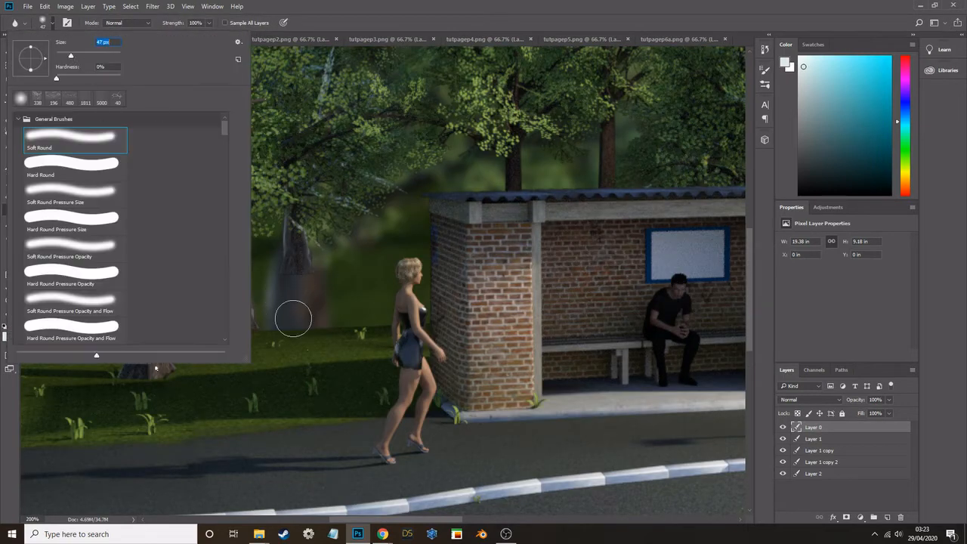
{"action": "left_click_drag", "start_coordinate": [290, 268], "coordinate": [303, 247]}
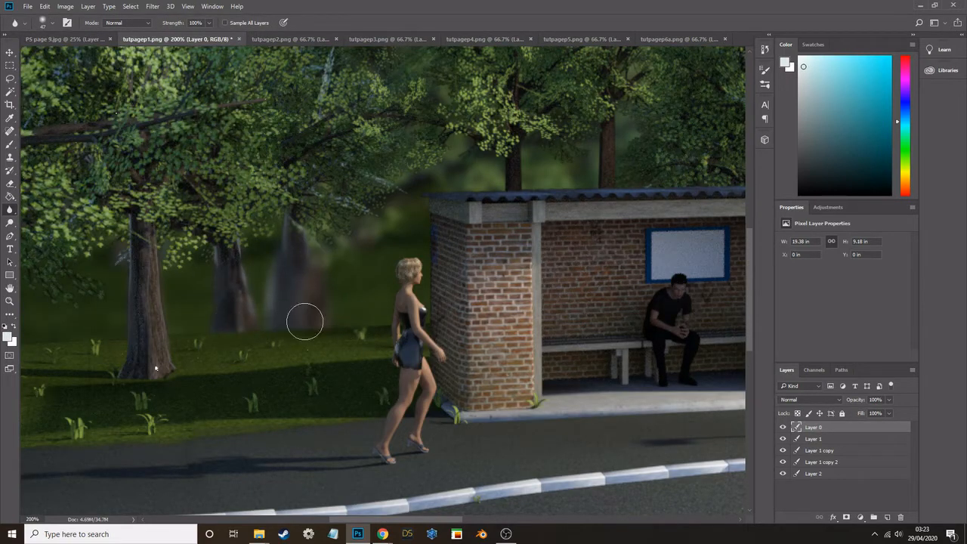
{"action": "scroll", "coordinate": [240, 279], "scroll_direction": "down", "scroll_amount": 2}
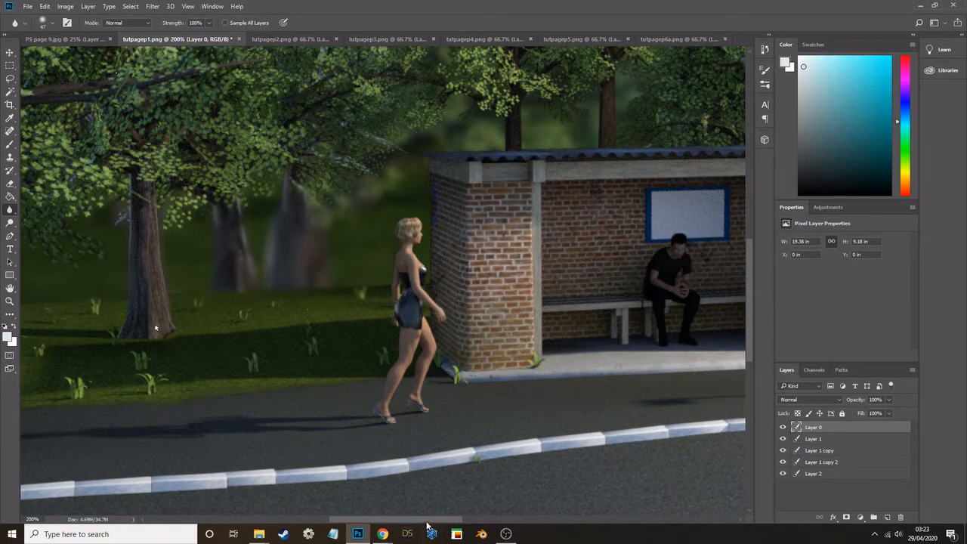
Blur the lawn's far edge and distant trunk base from the bus stop sign to the canvas's right edge.
{"action": "left_click_drag", "start_coordinate": [427, 523], "coordinate": [561, 517]}
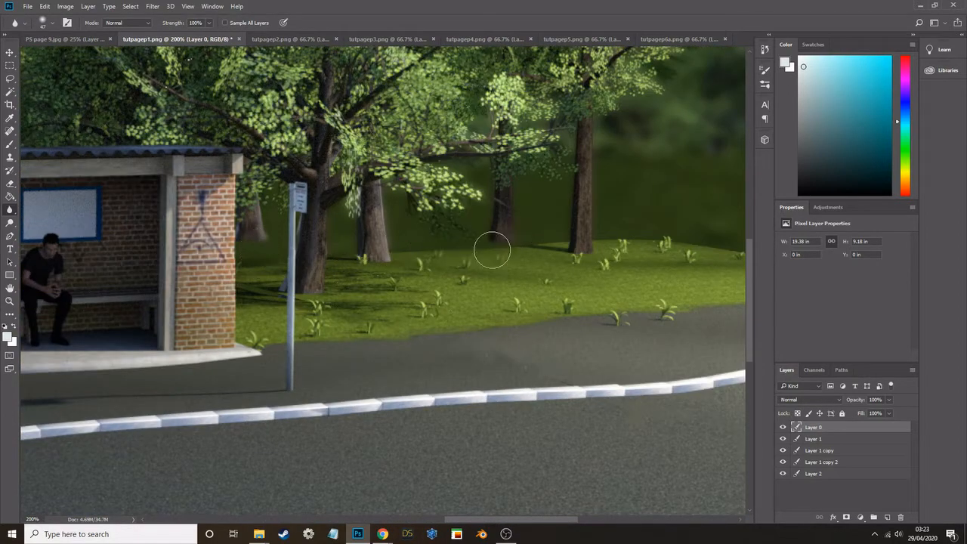
{"action": "left_click_drag", "start_coordinate": [505, 518], "coordinate": [570, 519]}
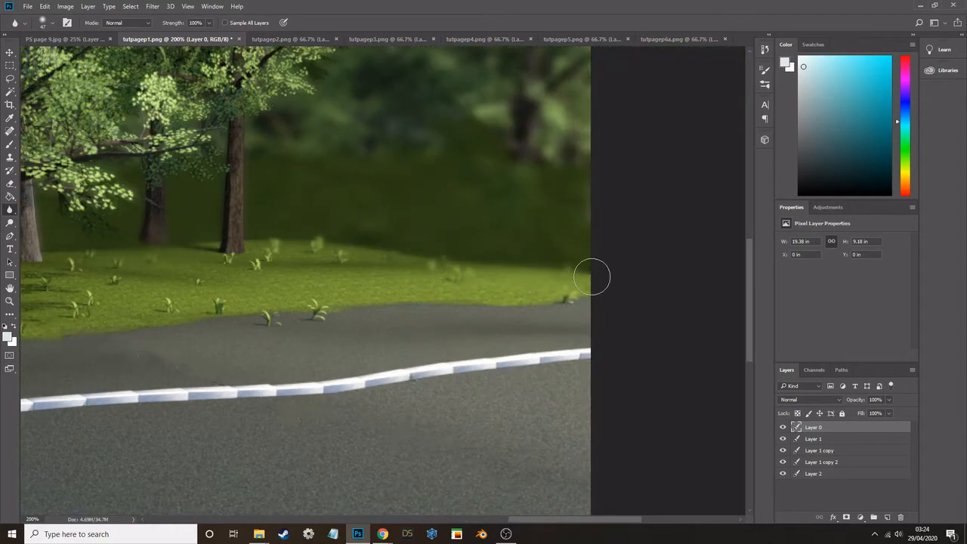
{"action": "left_click", "coordinate": [9, 303]}
{"action": "left_click", "coordinate": [194, 198]}
{"action": "left_click", "coordinate": [184, 185]}
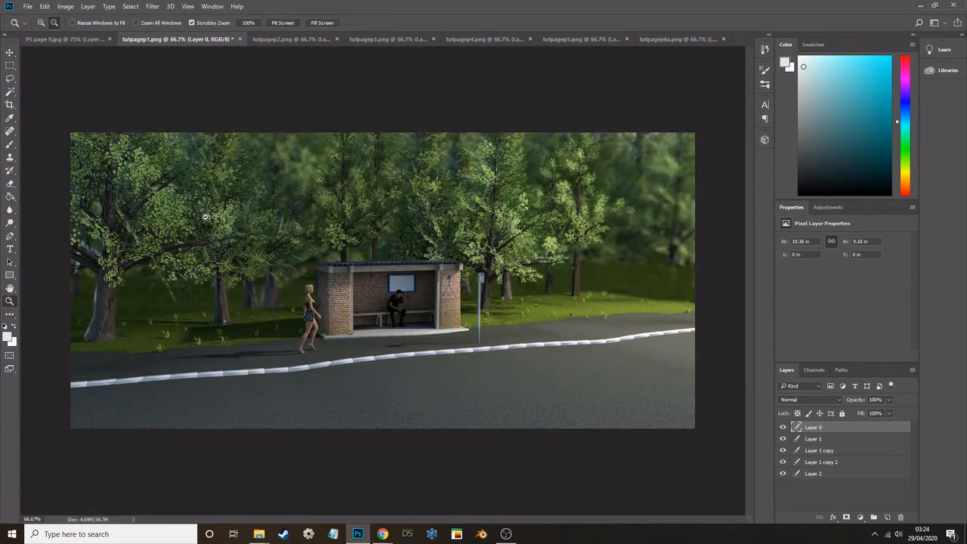
Flatten tutpagep1.png and copy the whole image into the PS page 9.jpg document.
{"action": "right_click", "coordinate": [829, 462]}
{"action": "key", "text": "Escape"}
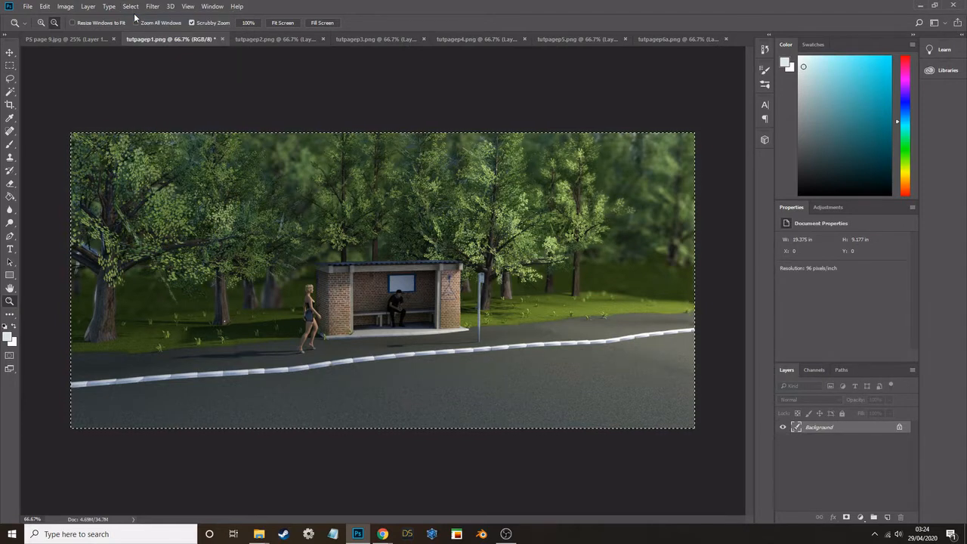
{"action": "left_click", "coordinate": [85, 39]}
Move the bus stop panel to the page's upper edge and enlarge it to fill the page width.
{"action": "left_click", "coordinate": [9, 53]}
{"action": "left_click_drag", "start_coordinate": [321, 275], "coordinate": [313, 142]}
{"action": "left_click", "coordinate": [493, 202]}
{"action": "left_click_drag", "start_coordinate": [493, 202], "coordinate": [561, 235]}
{"action": "left_click_drag", "start_coordinate": [468, 208], "coordinate": [442, 202]}
{"action": "key", "text": "Return"}
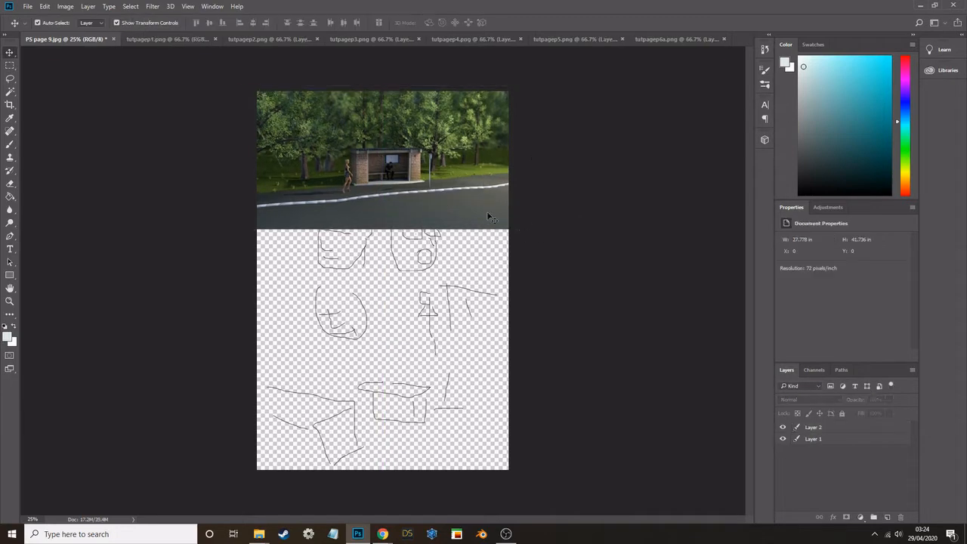
Copy the tutpagep2.png image of the seated man into PS page 9.jpg and place it as the second row's left panel.
{"action": "left_click", "coordinate": [270, 39]}
{"action": "left_click", "coordinate": [82, 39]}
{"action": "key", "text": "ctrl+v"}
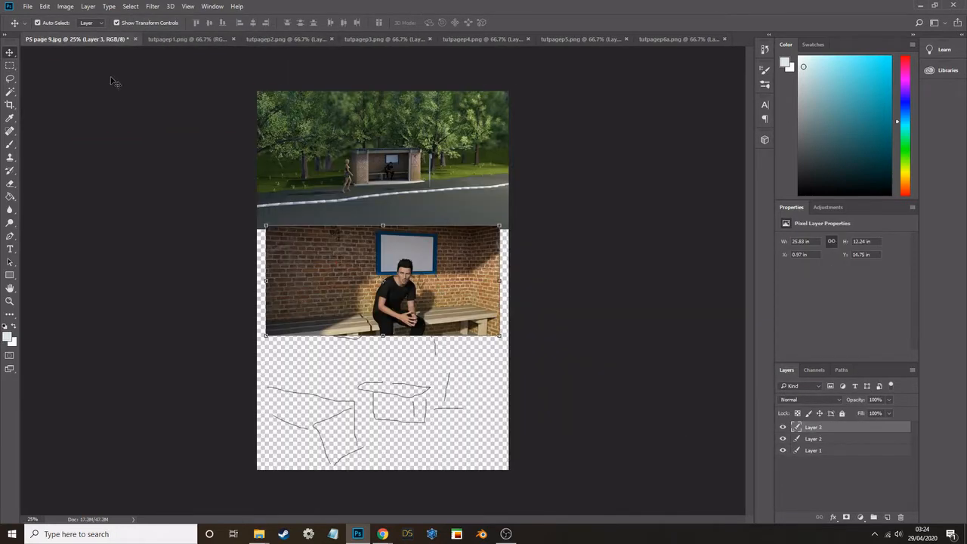
{"action": "left_click_drag", "start_coordinate": [329, 254], "coordinate": [253, 230]}
Close the tutpagep1.png and tutpagep2.png documents.
{"action": "left_click", "coordinate": [291, 39]}
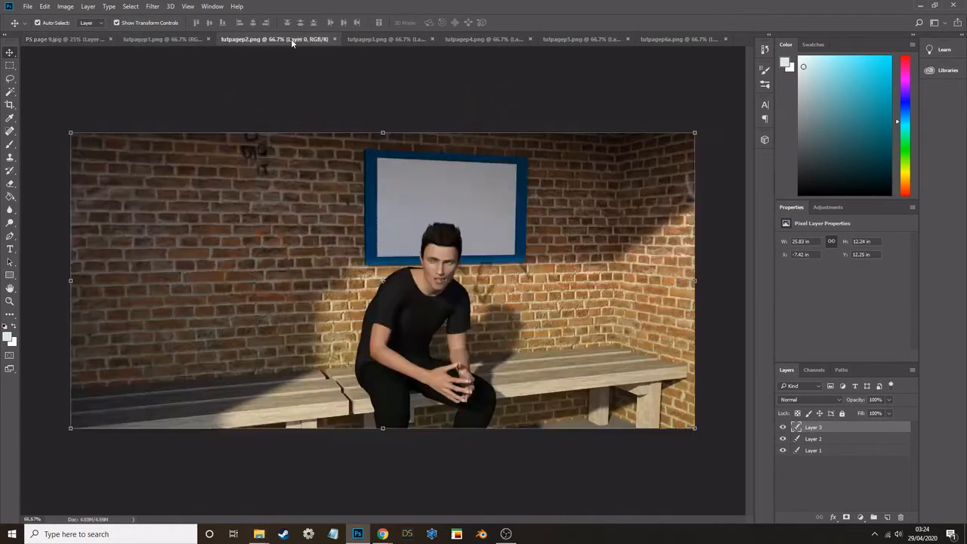
{"action": "left_click", "coordinate": [210, 38]}
{"action": "left_click", "coordinate": [508, 197]}
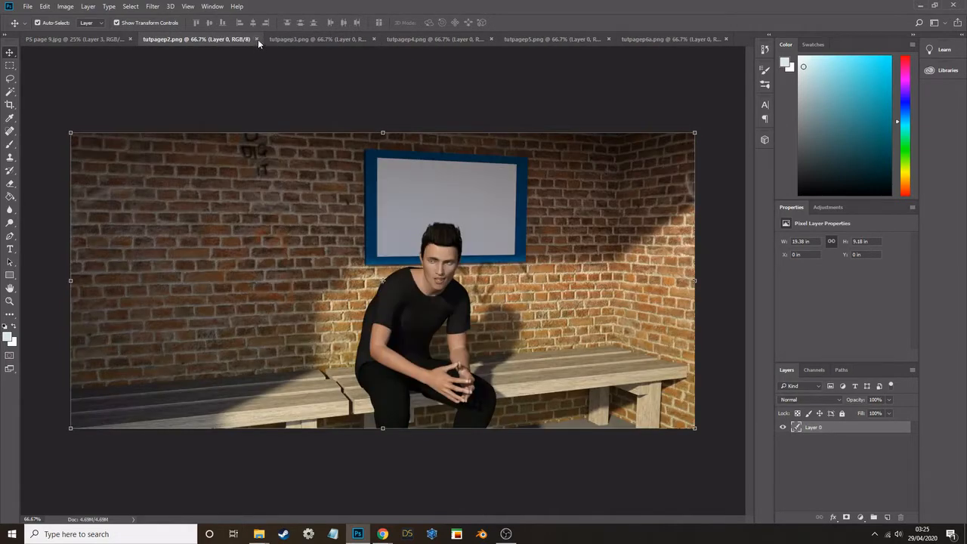
{"action": "left_click", "coordinate": [260, 39]}
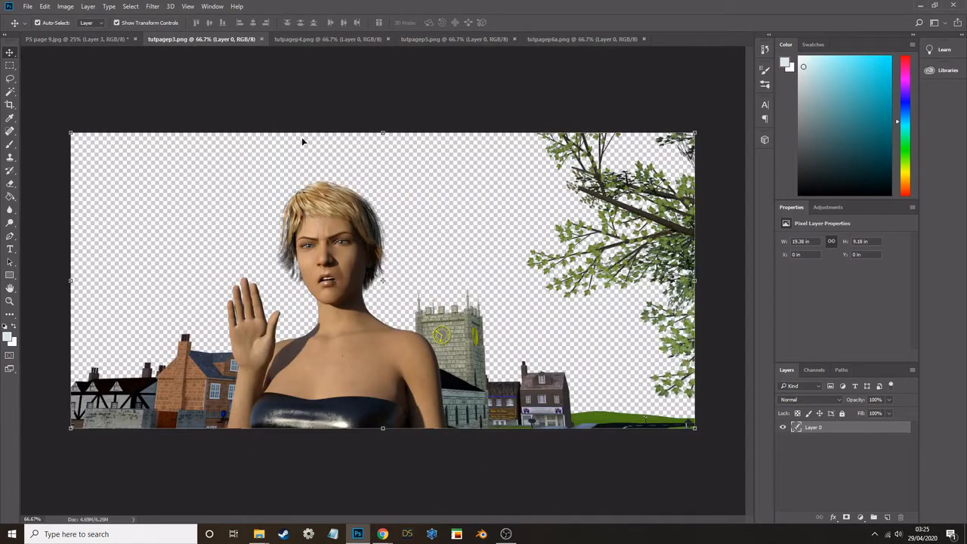
Paste the cloudy sky beneath Layer 0 in tutpagep3.png, scaled to about 182% to cover the canvas, and apply Gaussian Blur to it.
{"action": "key", "text": "ctrl+v"}
{"action": "left_click_drag", "start_coordinate": [814, 427], "coordinate": [815, 452]}
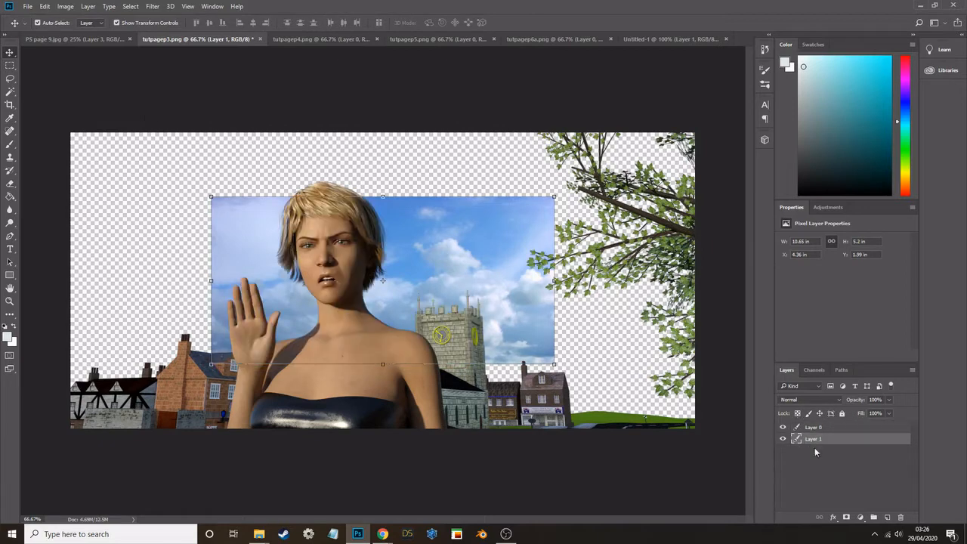
{"action": "left_click_drag", "start_coordinate": [211, 196], "coordinate": [70, 132]}
{"action": "left_click_drag", "start_coordinate": [554, 364], "coordinate": [695, 432]}
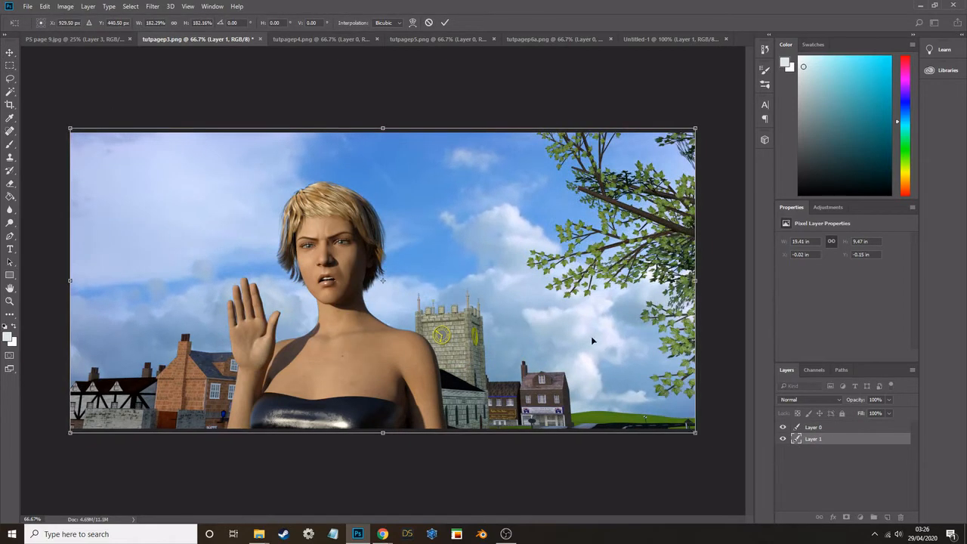
{"action": "left_click", "coordinate": [154, 6]}
{"action": "left_click", "coordinate": [159, 17]}
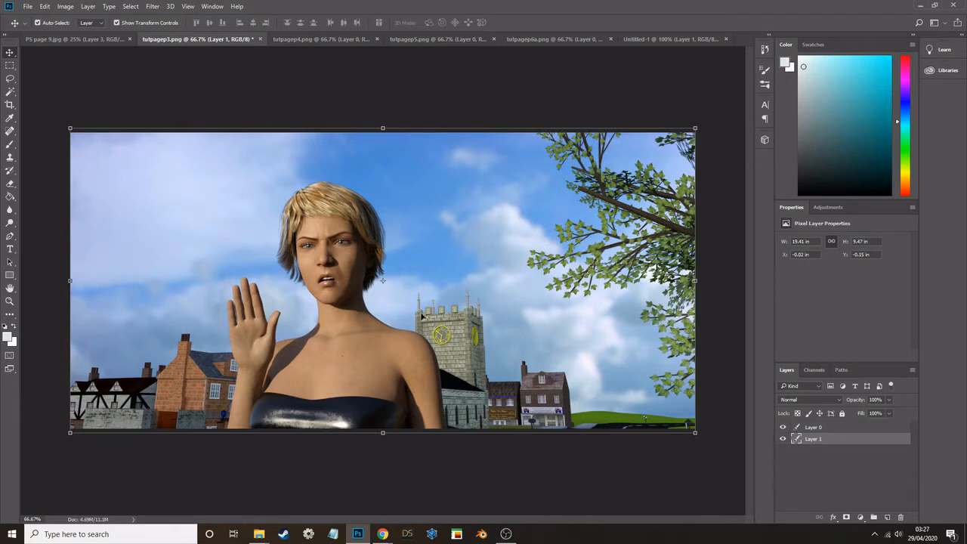
Duplicate Layer 0 and soften the church tower on the copy with the Blur tool.
{"action": "right_click", "coordinate": [823, 427]}
{"action": "left_click", "coordinate": [713, 110]}
{"action": "key", "text": "Return"}
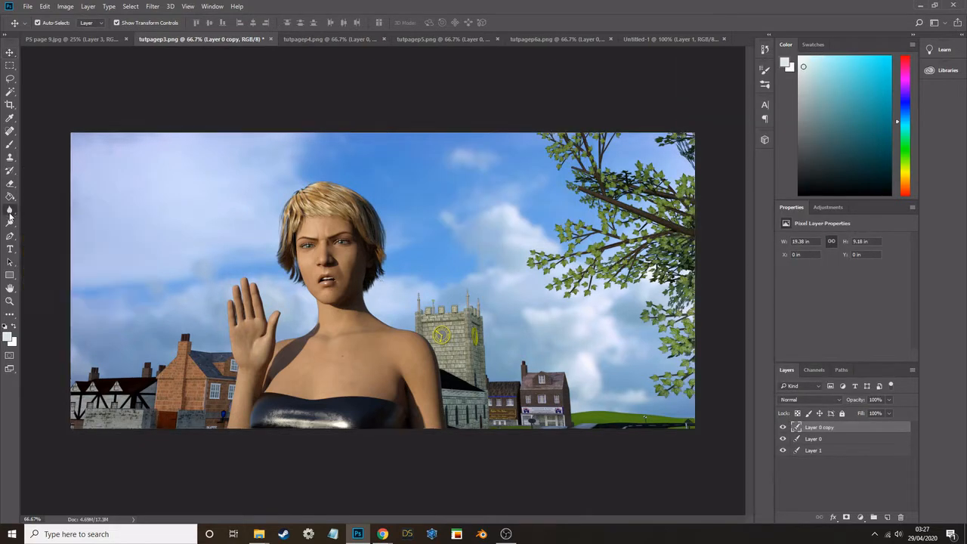
{"action": "left_click", "coordinate": [10, 211]}
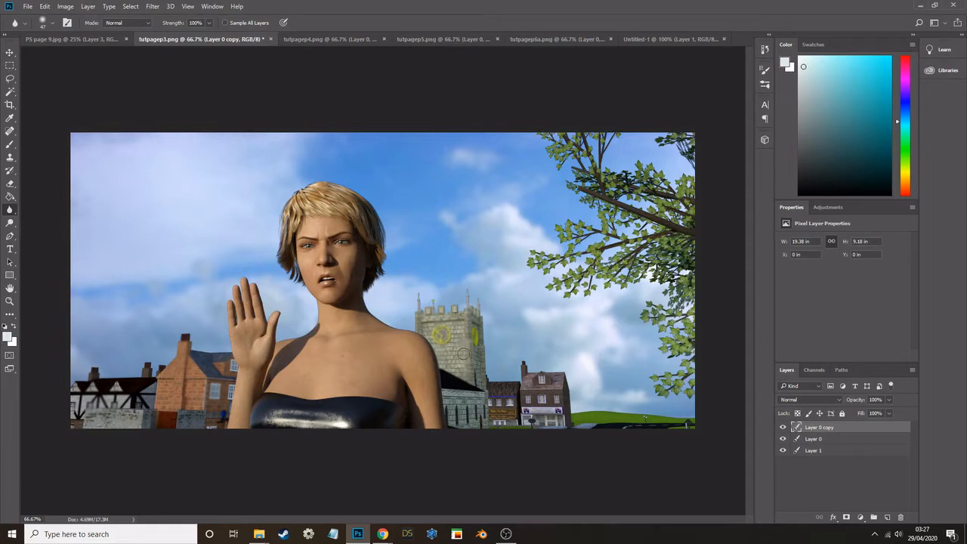
Apply another Gaussian Blur to the sky on Layer 1.
{"action": "left_click", "coordinate": [813, 450]}
{"action": "left_click", "coordinate": [152, 6]}
{"action": "mouse_move", "coordinate": [172, 118]}
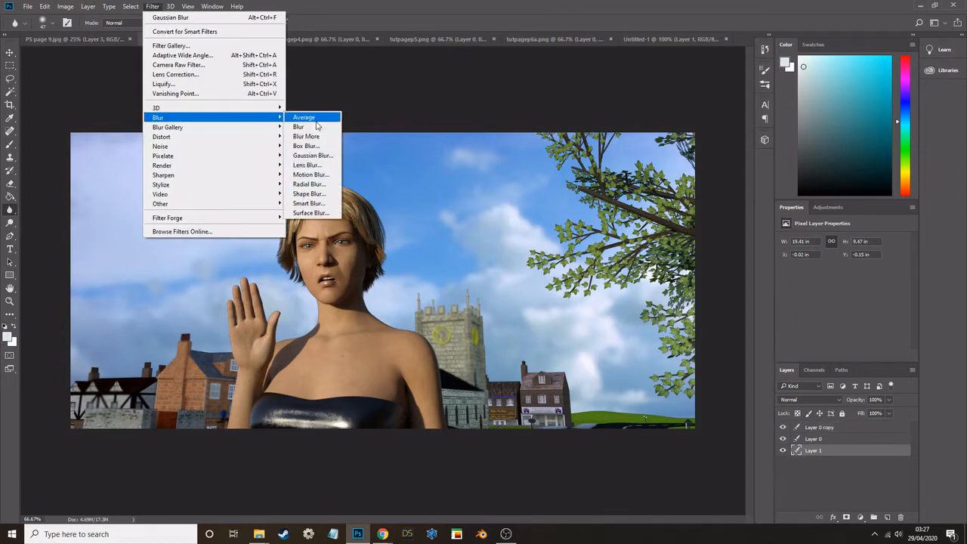
{"action": "left_click", "coordinate": [320, 162]}
{"action": "key", "text": "Return"}
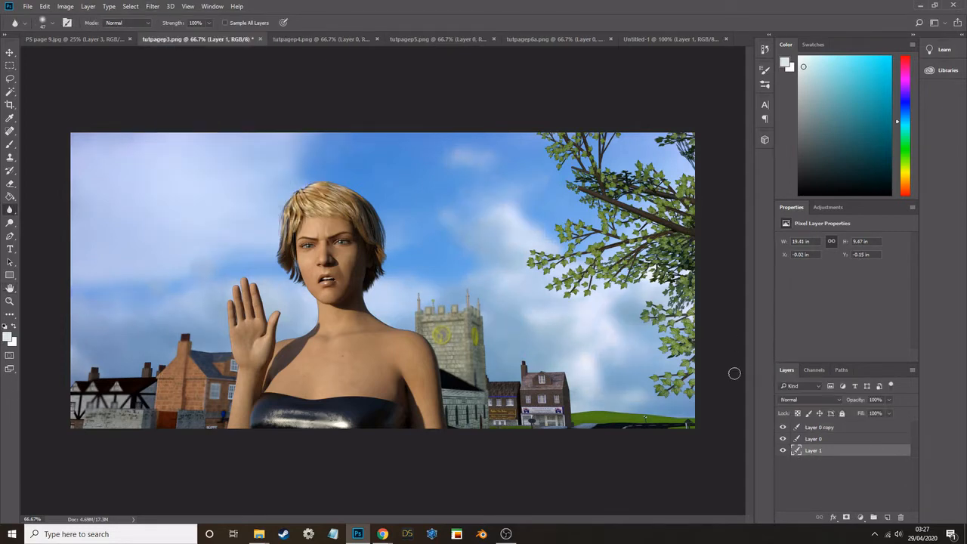
Adjust the sky layer's Hue/Saturation to hue -6 and saturation -42.
{"action": "left_click", "coordinate": [65, 6]}
{"action": "mouse_move", "coordinate": [90, 30]}
{"action": "left_click", "coordinate": [219, 82]}
{"action": "left_click_drag", "start_coordinate": [524, 376], "coordinate": [523, 376]}
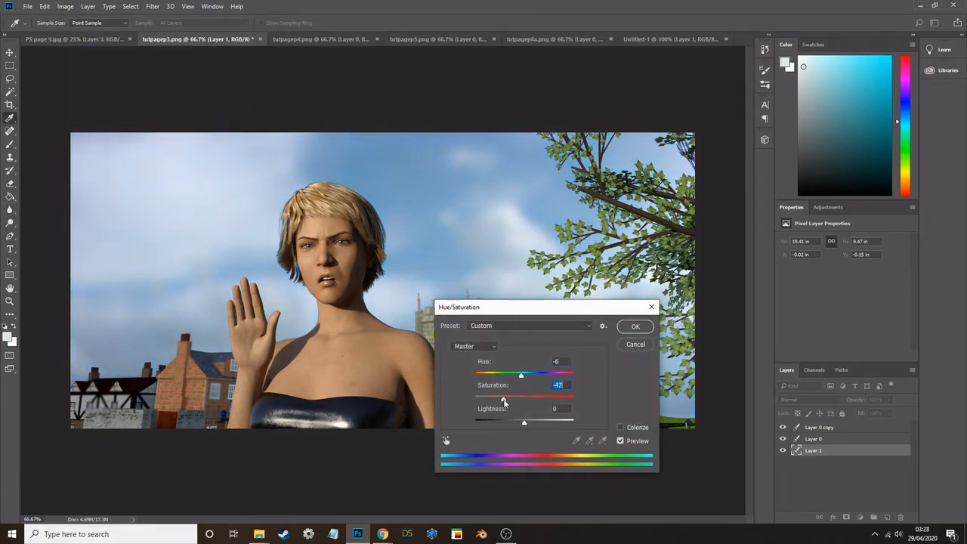
{"action": "key", "text": "Return"}
Flatten tutpagep3.png and copy a full-height rectangular area around the woman with the raised hand.
{"action": "right_click", "coordinate": [831, 454]}
{"action": "left_click", "coordinate": [717, 388]}
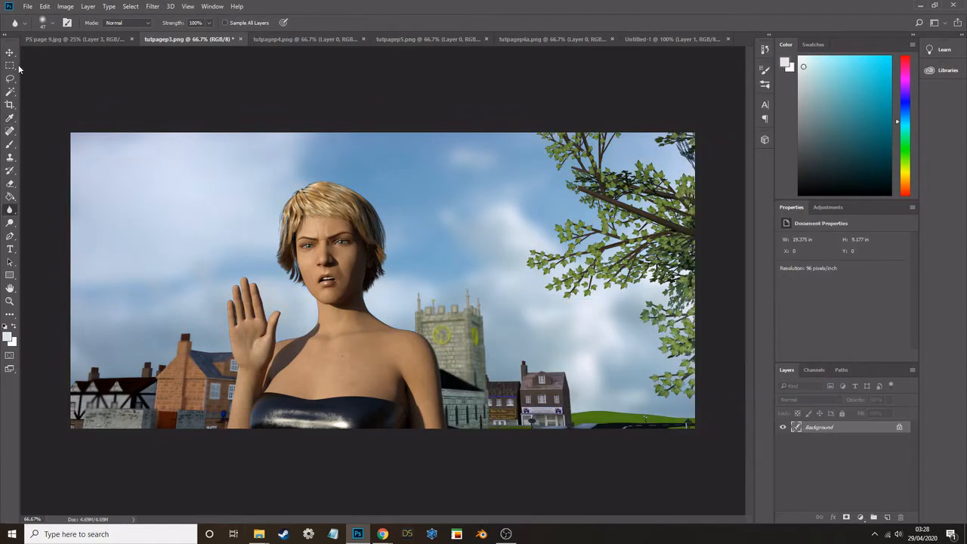
{"action": "key", "text": "m"}
{"action": "mouse_move", "coordinate": [177, 133]}
{"action": "left_mouse_down"}
{"action": "mouse_move", "coordinate": [365, 397]}
{"action": "mouse_move", "coordinate": [470, 429]}
{"action": "left_mouse_up"}
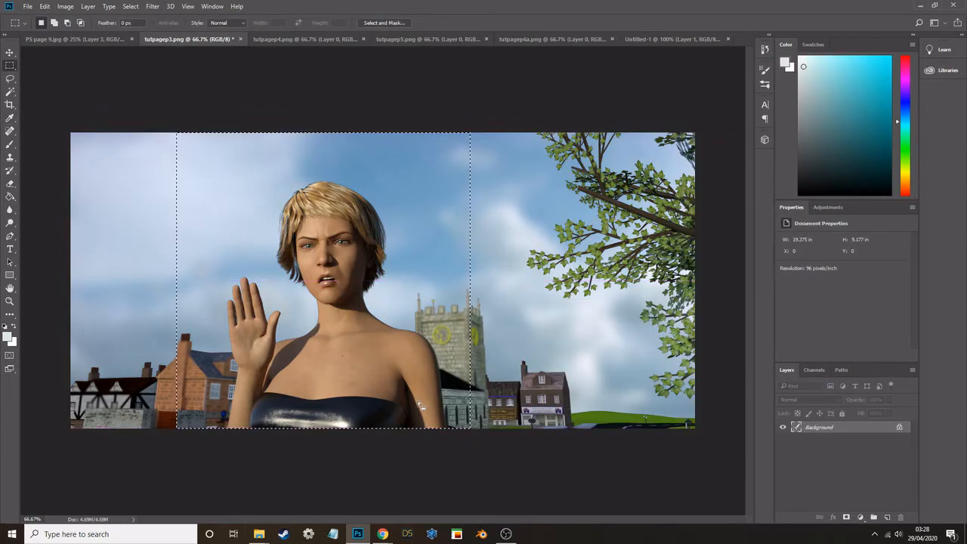
{"action": "key", "text": "ctrl+c"}
Paste the woman's panel into PS page 9.jpg and align it with the page's right edge beside the seated man.
{"action": "left_click", "coordinate": [76, 39]}
{"action": "key", "text": "ctrl+v"}
{"action": "key", "text": "v"}
{"action": "left_click_drag", "start_coordinate": [431, 303], "coordinate": [500, 279]}
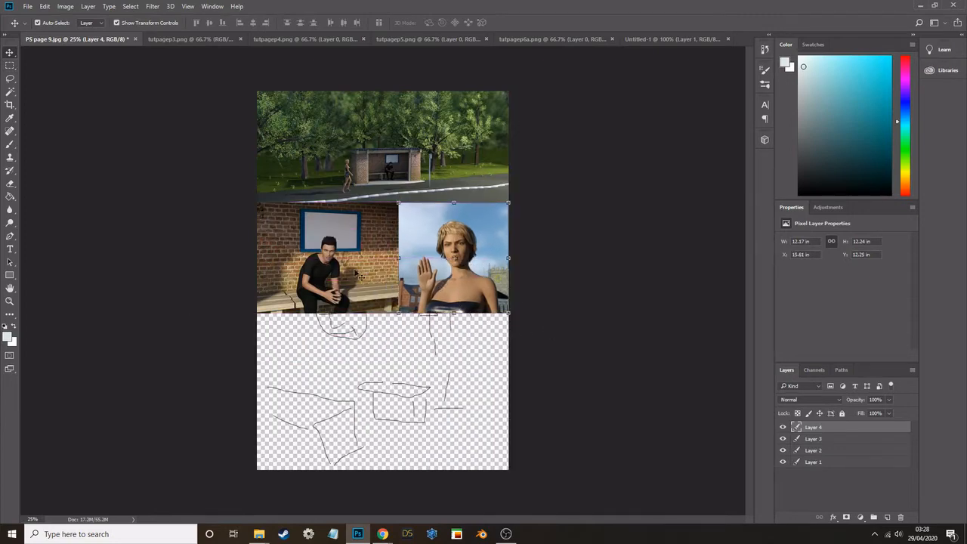
Revert tutpagep3.png to its Hue/Saturation history state and hide Layer 0 and Layer 0 copy.
{"action": "left_click", "coordinate": [415, 39]}
{"action": "left_click", "coordinate": [318, 39]}
{"action": "left_click", "coordinate": [203, 39]}
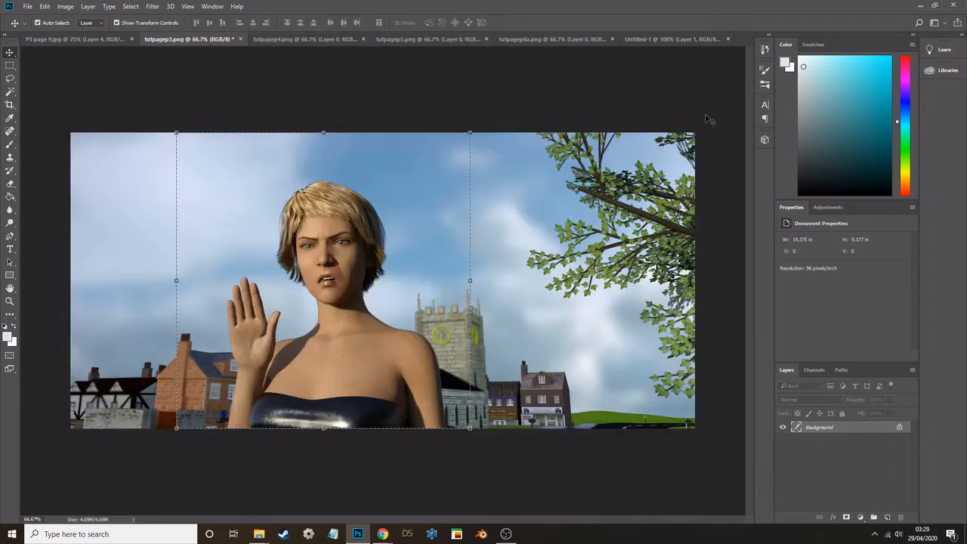
{"action": "left_click", "coordinate": [765, 49]}
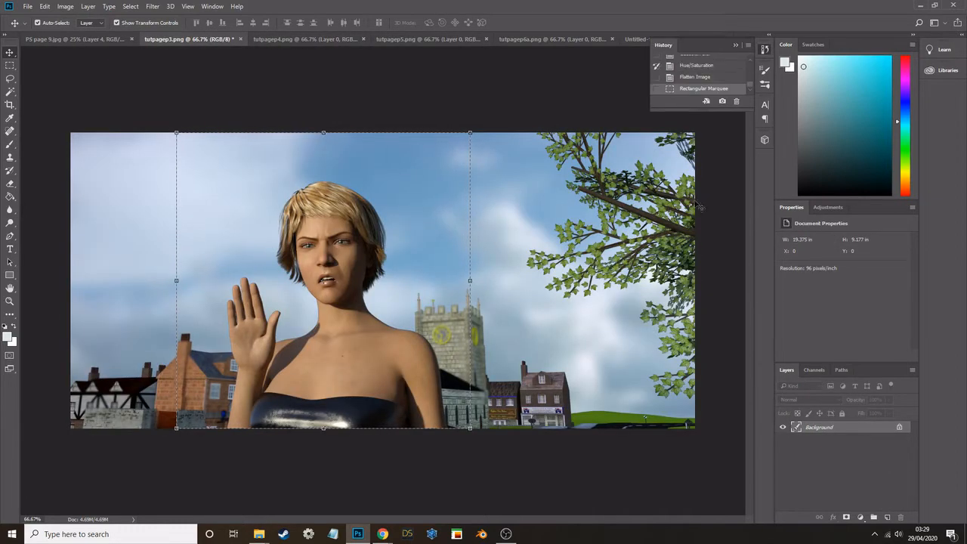
{"action": "left_click", "coordinate": [657, 66]}
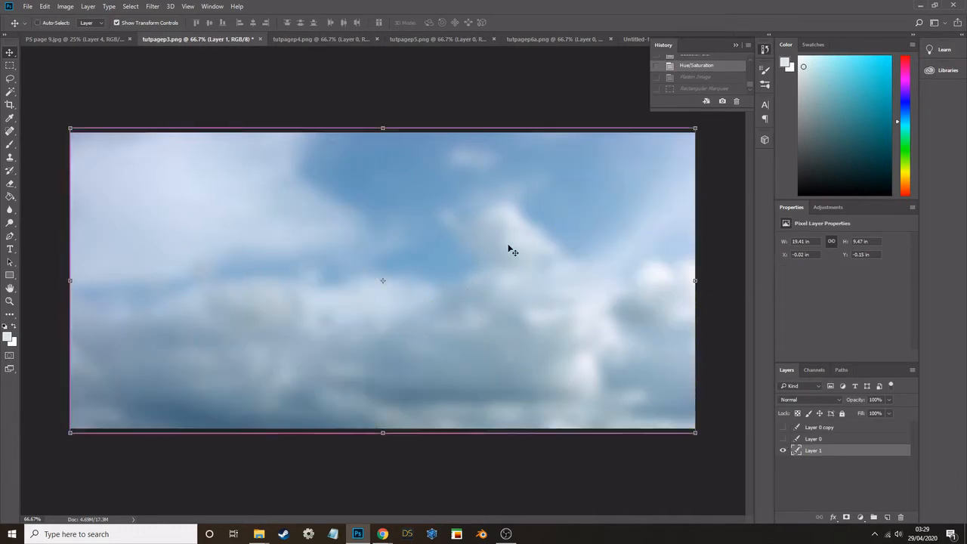
Duplicate the blurred sky layer into tutpagep5.png and stack it beneath Layer 0.
{"action": "key", "text": "ctrl+z"}
{"action": "key", "text": "ctrl+shift+z"}
{"action": "mouse_move", "coordinate": [509, 248]}
{"action": "left_mouse_down"}
{"action": "mouse_move", "coordinate": [420, 37]}
{"action": "mouse_move", "coordinate": [509, 252]}
{"action": "left_mouse_up"}
{"action": "left_click_drag", "start_coordinate": [816, 427], "coordinate": [820, 454]}
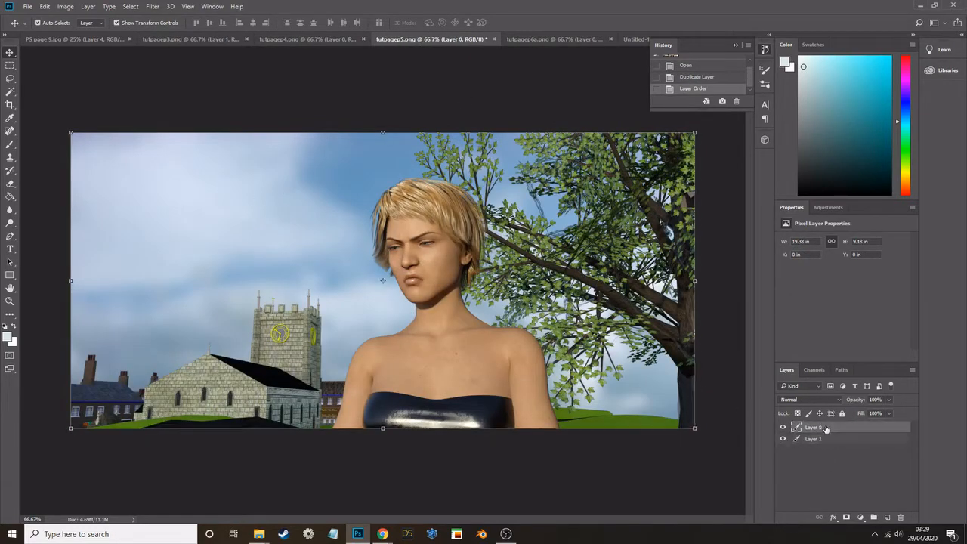
Flatten tutpagep5.png and copy a full-height rectangular area around the frowning woman.
{"action": "right_click", "coordinate": [823, 438]}
{"action": "left_click", "coordinate": [744, 387]}
{"action": "key", "text": "m"}
{"action": "left_click_drag", "start_coordinate": [244, 128], "coordinate": [565, 428]}
{"action": "key", "text": "ctrl+c"}
Paste the frowning woman into PS page 9.jpg and place her at the page's right edge as the third row's right panel.
{"action": "left_click", "coordinate": [76, 39]}
{"action": "key", "text": "ctrl+v"}
{"action": "key", "text": "ctrl+t"}
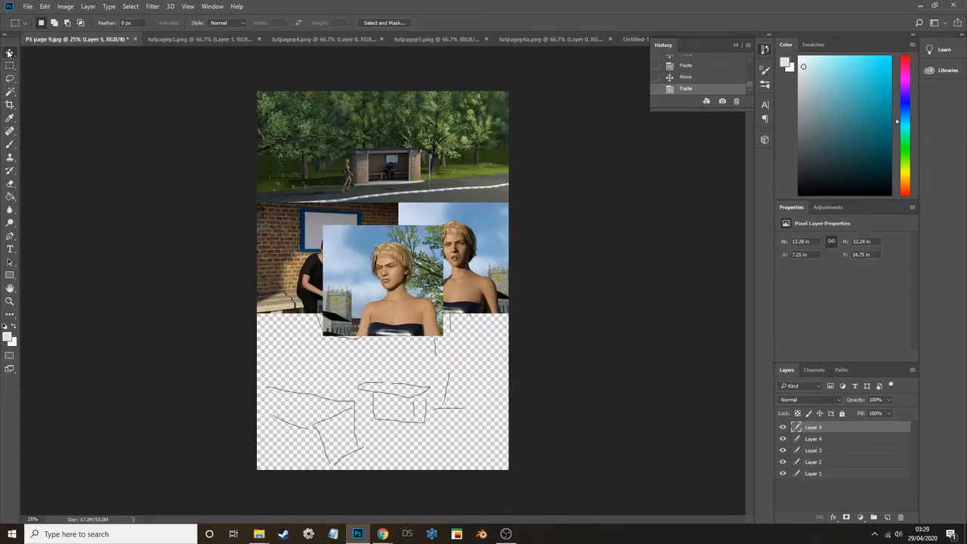
{"action": "left_click_drag", "start_coordinate": [373, 231], "coordinate": [439, 318]}
{"action": "key", "text": "Return"}
Copy a full-height rectangular area around the man's close-up in tutpagep4.png.
{"action": "left_click", "coordinate": [182, 39]}
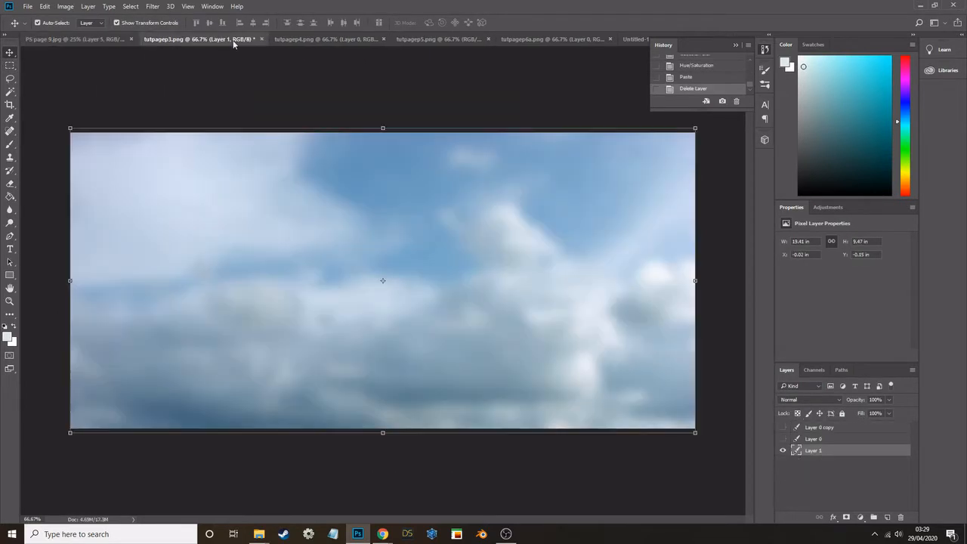
{"action": "left_click", "coordinate": [290, 39]}
{"action": "key", "text": "m"}
{"action": "left_click_drag", "start_coordinate": [146, 90], "coordinate": [625, 430]}
{"action": "key", "text": "ctrl+c"}
Paste the man's close-up into PS page 9.jpg and place it as the third row's left panel.
{"action": "left_click", "coordinate": [79, 38]}
{"action": "key", "text": "ctrl+v"}
{"action": "key", "text": "v"}
{"action": "left_click_drag", "start_coordinate": [332, 247], "coordinate": [280, 336]}
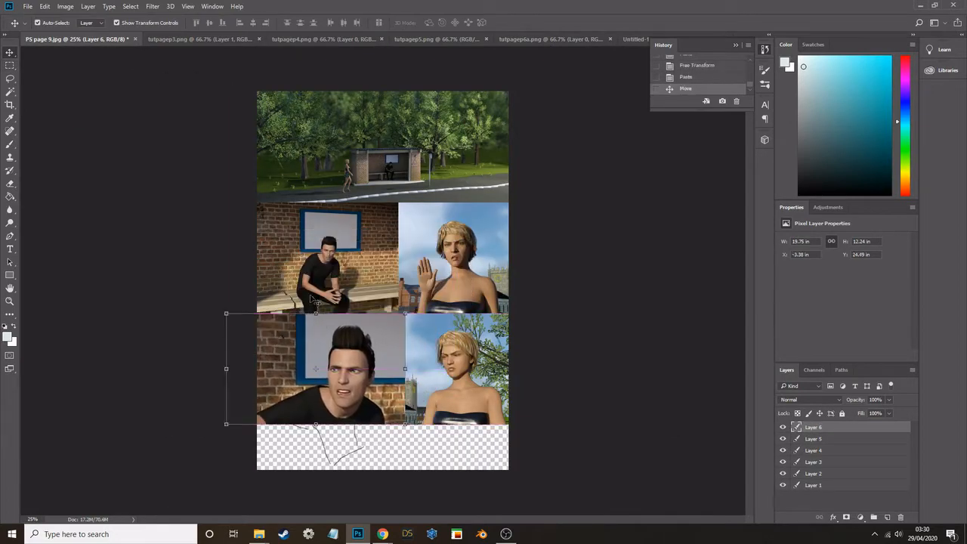
Move all five panels up by about 2.2 in and stack Layer 5 above Layer 6.
{"action": "left_click_drag", "start_coordinate": [333, 187], "coordinate": [333, 169]}
{"action": "left_click_drag", "start_coordinate": [321, 240], "coordinate": [321, 221]}
{"action": "left_click_drag", "start_coordinate": [445, 269], "coordinate": [446, 249]}
{"action": "left_click_drag", "start_coordinate": [355, 366], "coordinate": [355, 346]}
{"action": "left_click_drag", "start_coordinate": [450, 366], "coordinate": [450, 346]}
{"action": "left_click_drag", "start_coordinate": [814, 447], "coordinate": [814, 427]}
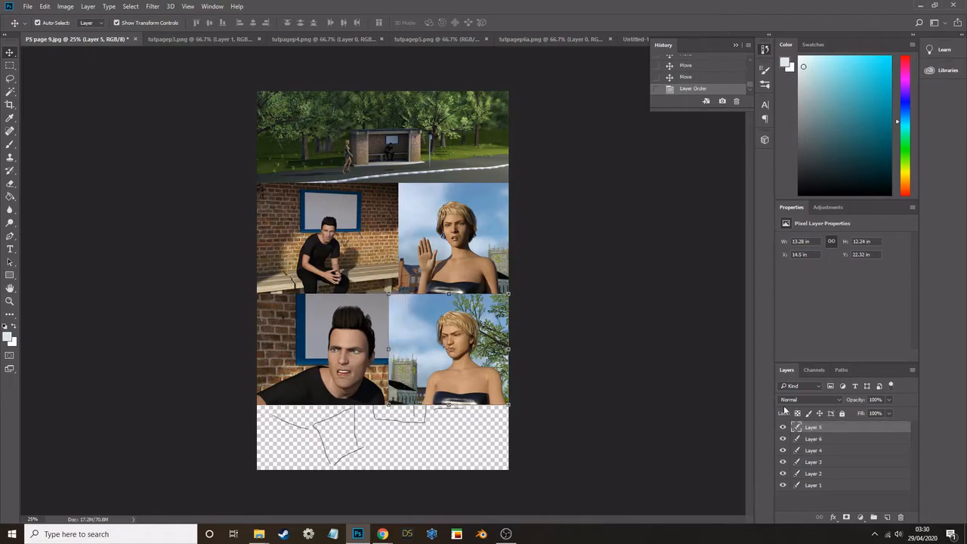
Check the File Explorer window, return to Photoshop and bring up the tutpagep6a.png bus render.
{"action": "mouse_move", "coordinate": [259, 534]}
{"action": "left_click", "coordinate": [204, 490]}
{"action": "left_click", "coordinate": [357, 534]}
{"action": "left_click", "coordinate": [529, 39]}
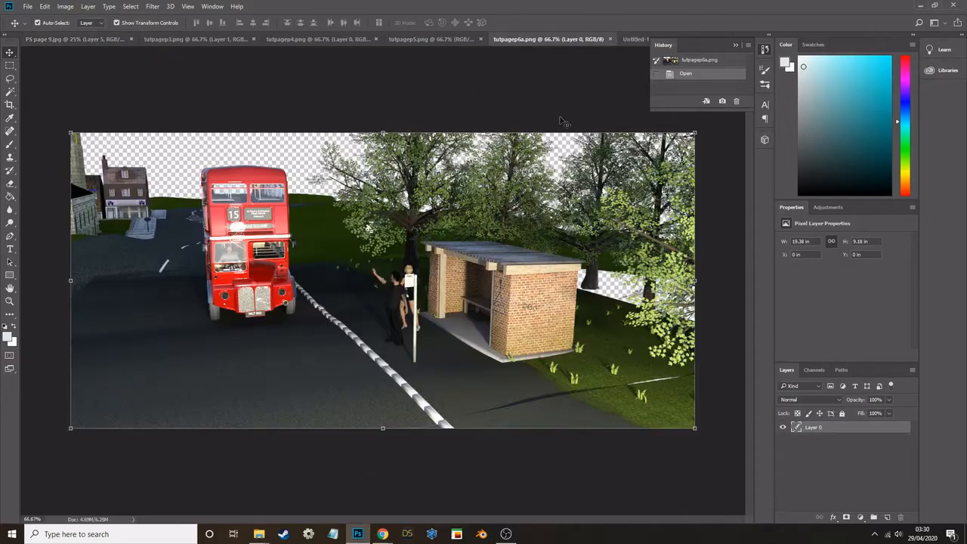
Copy the sky layer from tutpagep3.png into tutpagep6a.png.
{"action": "left_click", "coordinate": [202, 39]}
{"action": "key", "text": "ctrl+c"}
{"action": "left_click", "coordinate": [561, 38]}
{"action": "key", "text": "ctrl+v"}
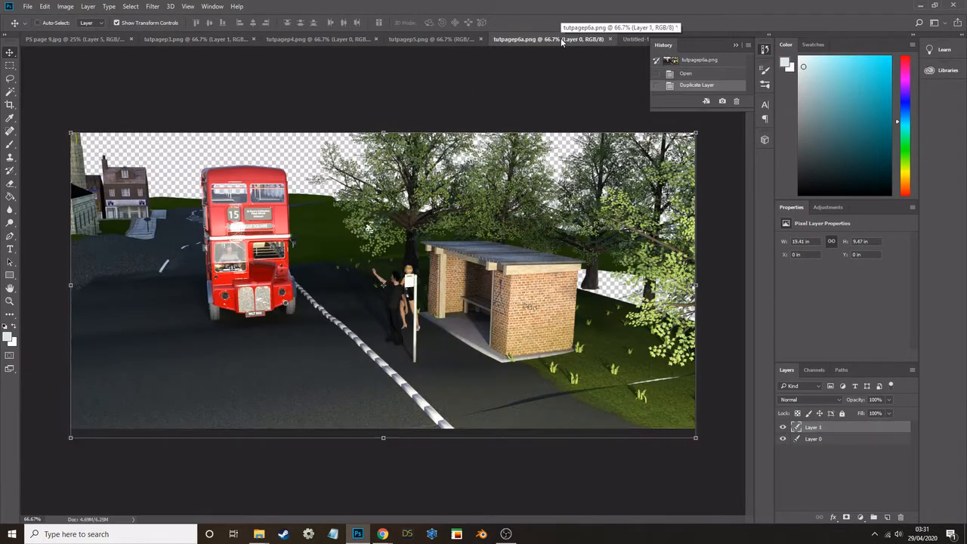
Stack the sky Layer 1 beneath Layer 0 and spot-heal the thin pale line across the path and grass on Layer 0.
{"action": "left_click_drag", "start_coordinate": [828, 428], "coordinate": [830, 452]}
{"action": "left_click", "coordinate": [814, 428]}
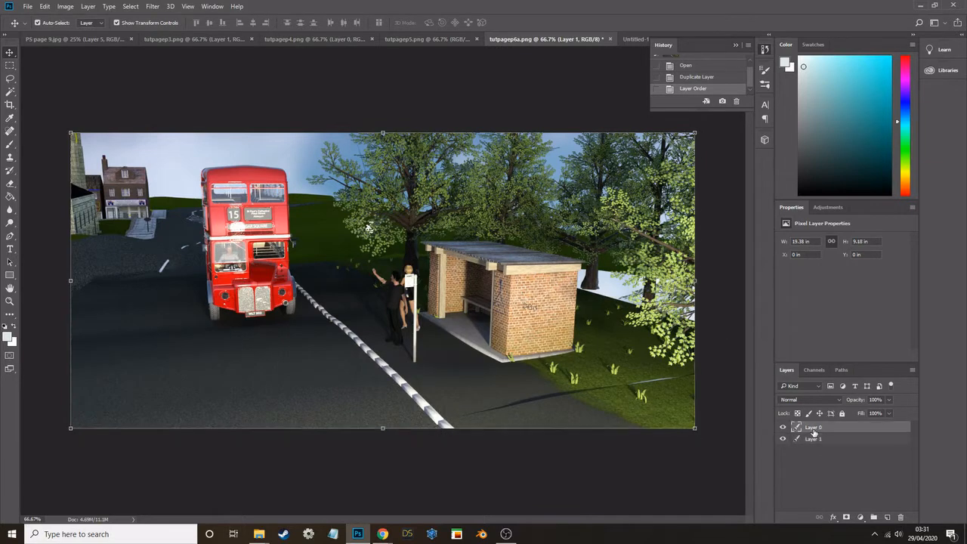
{"action": "left_click", "coordinate": [10, 131]}
{"action": "left_click_drag", "start_coordinate": [463, 415], "coordinate": [673, 375]}
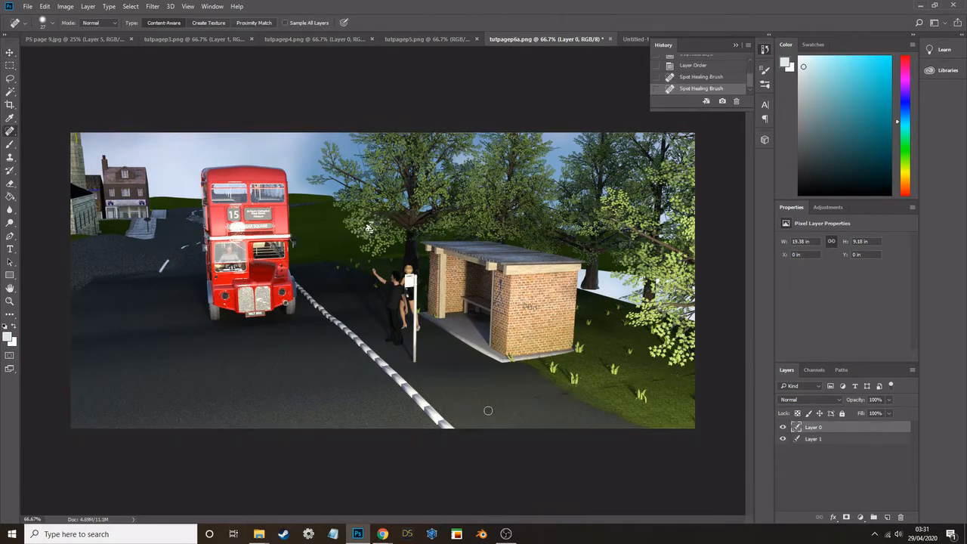
Copy a patch of dark grass, fit it behind the shelter at about 6.32 × 2.26 in, and stack it beneath Layer 0.
{"action": "left_click", "coordinate": [10, 78]}
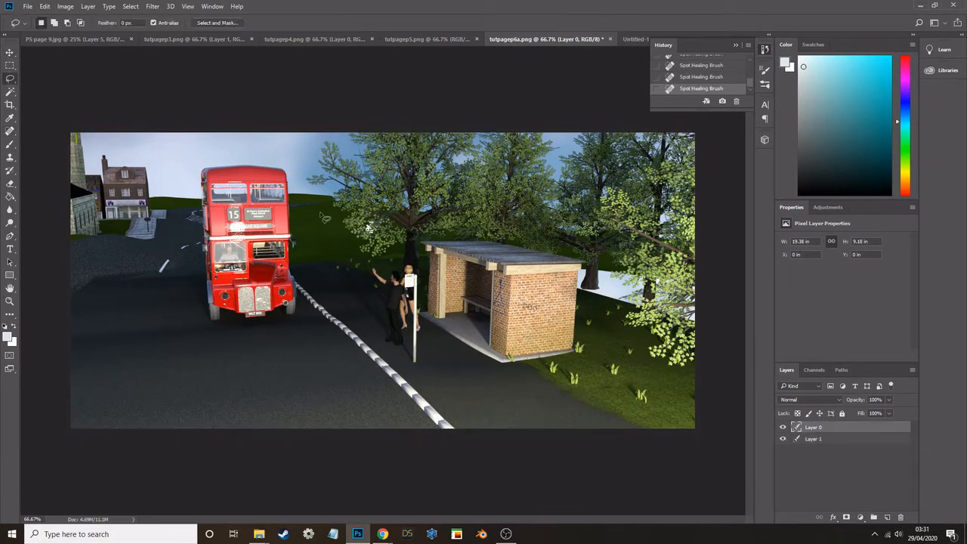
{"action": "key", "text": "ctrl+c"}
{"action": "key", "text": "ctrl+v"}
{"action": "left_click", "coordinate": [10, 53]}
{"action": "left_click_drag", "start_coordinate": [318, 220], "coordinate": [573, 269]}
{"action": "left_click_drag", "start_coordinate": [601, 301], "coordinate": [764, 331]}
{"action": "key", "text": "Return"}
{"action": "left_click_drag", "start_coordinate": [813, 428], "coordinate": [820, 445]}
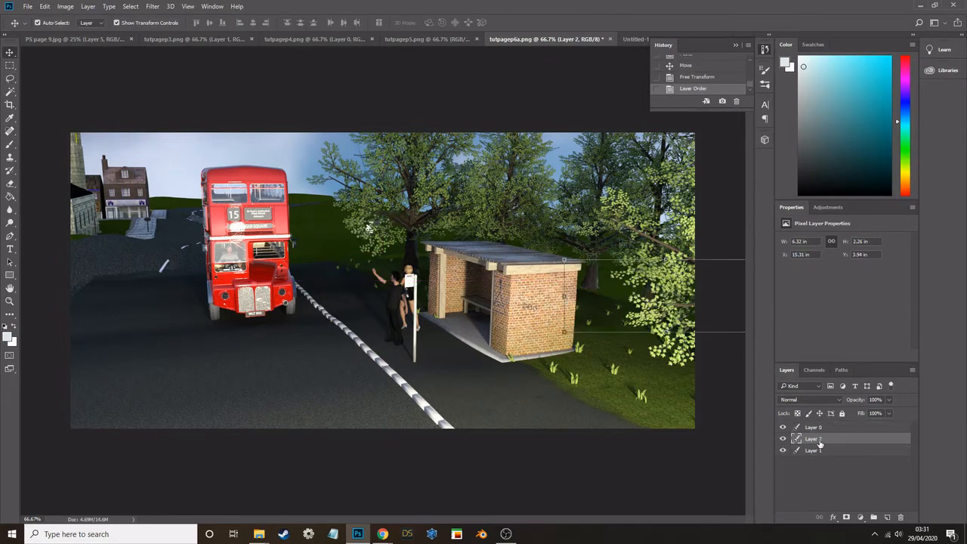
Set the grass patch's brightness to -34 and contrast to 26, and merge Layer 0 down into it.
{"action": "left_click", "coordinate": [45, 7]}
{"action": "mouse_move", "coordinate": [65, 7]}
{"action": "mouse_move", "coordinate": [80, 32]}
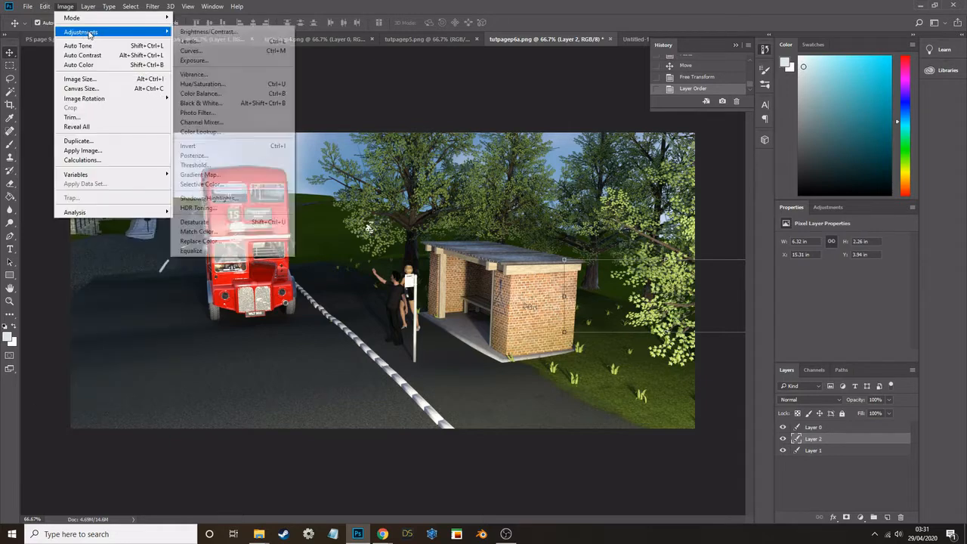
{"action": "left_click", "coordinate": [208, 32]}
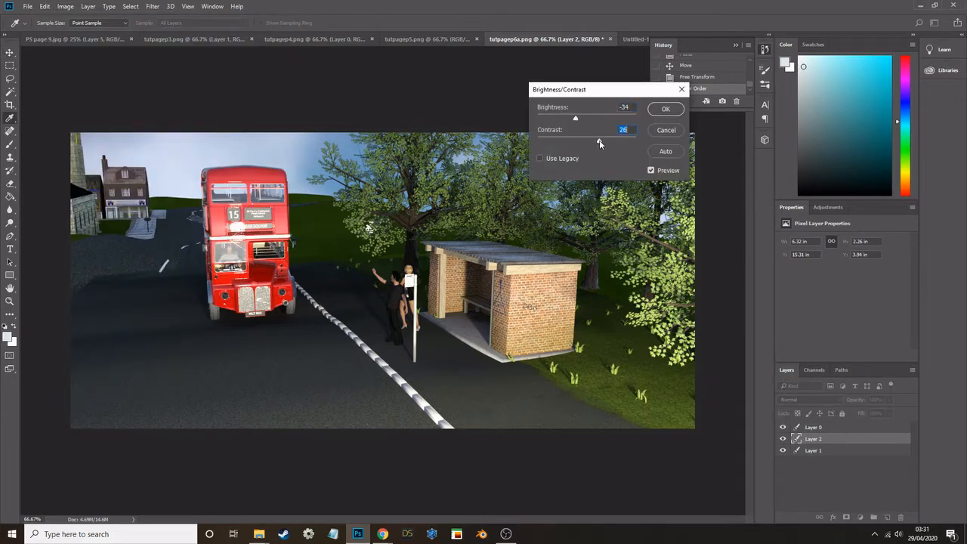
{"action": "left_click", "coordinate": [662, 112]}
{"action": "right_click", "coordinate": [814, 430]}
{"action": "left_click", "coordinate": [840, 377]}
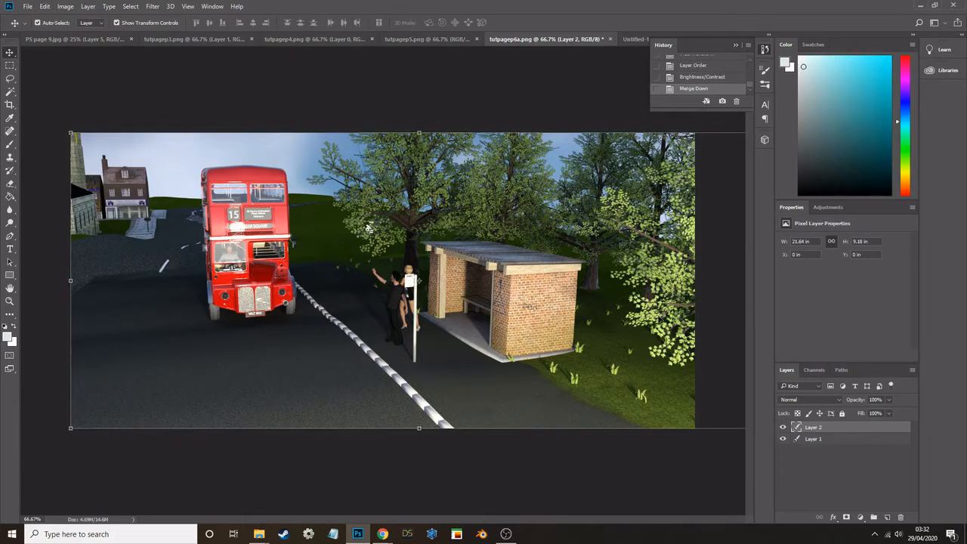
Blur the grass edge behind the bus shelter and spot-heal the bright spots in the foliage of the tree beside the couple.
{"action": "left_click", "coordinate": [10, 210]}
{"action": "left_click_drag", "start_coordinate": [594, 295], "coordinate": [588, 292]}
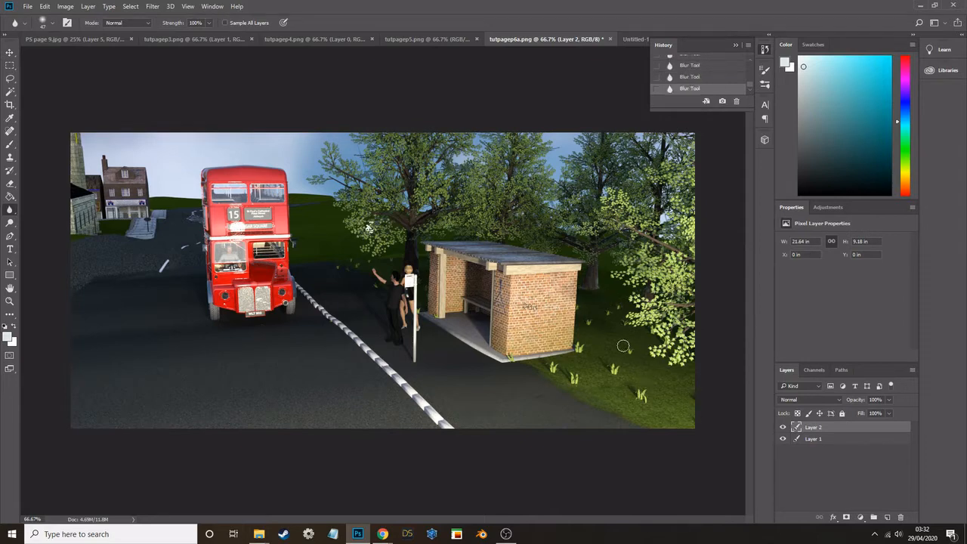
{"action": "key", "text": "j"}
{"action": "left_click", "coordinate": [369, 229]}
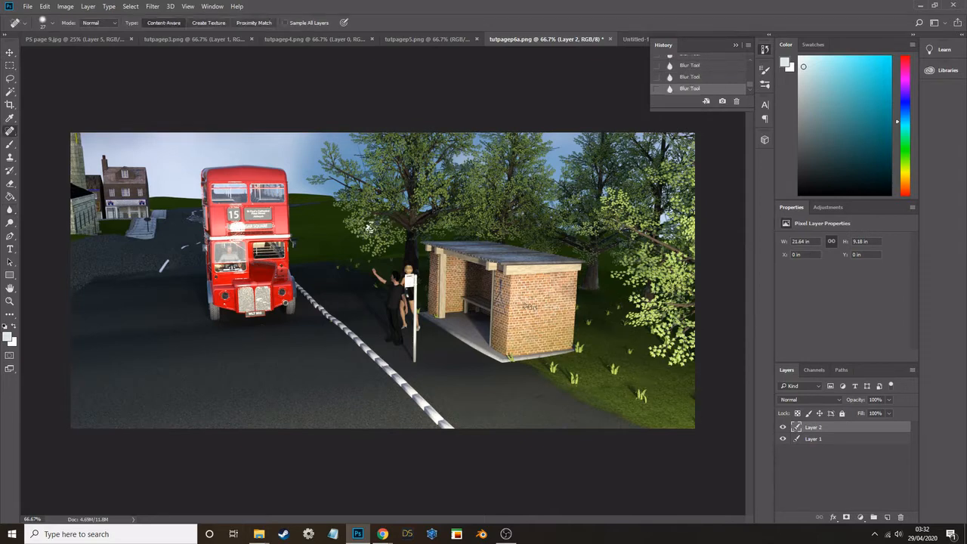
{"action": "left_click", "coordinate": [372, 222]}
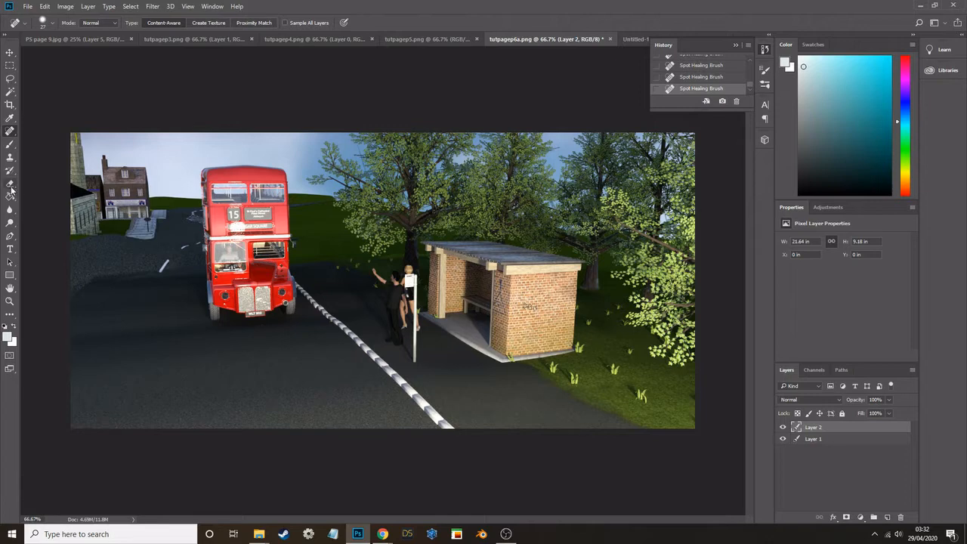
Soften the bus driver behind the windscreen and the distant village buildings with the Blur tool.
{"action": "left_click", "coordinate": [9, 209]}
{"action": "left_click", "coordinate": [231, 257]}
{"action": "left_click", "coordinate": [231, 257]}
{"action": "left_click", "coordinate": [232, 258]}
{"action": "left_click", "coordinate": [232, 257]}
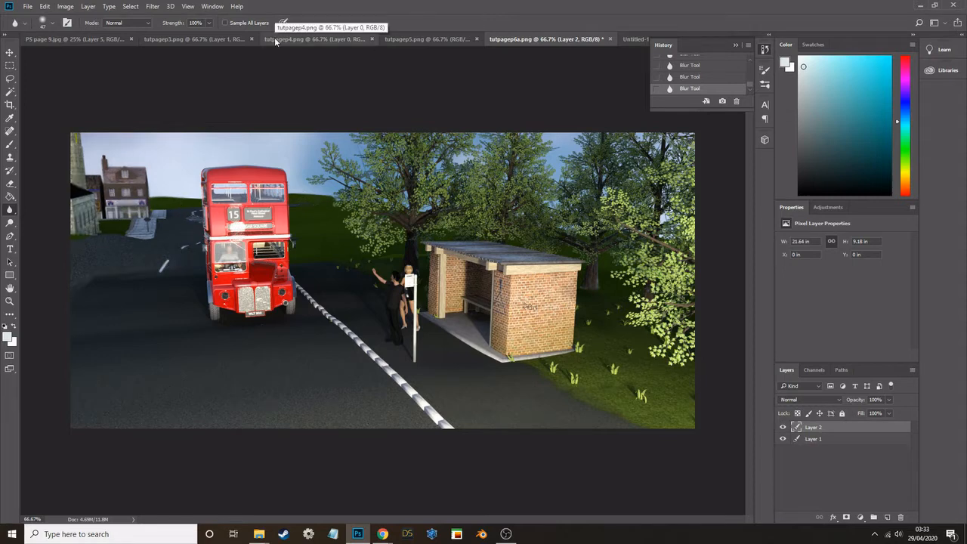
Lasso the trees above the bus shelter and copy them onto a new layer.
{"action": "left_click", "coordinate": [10, 78]}
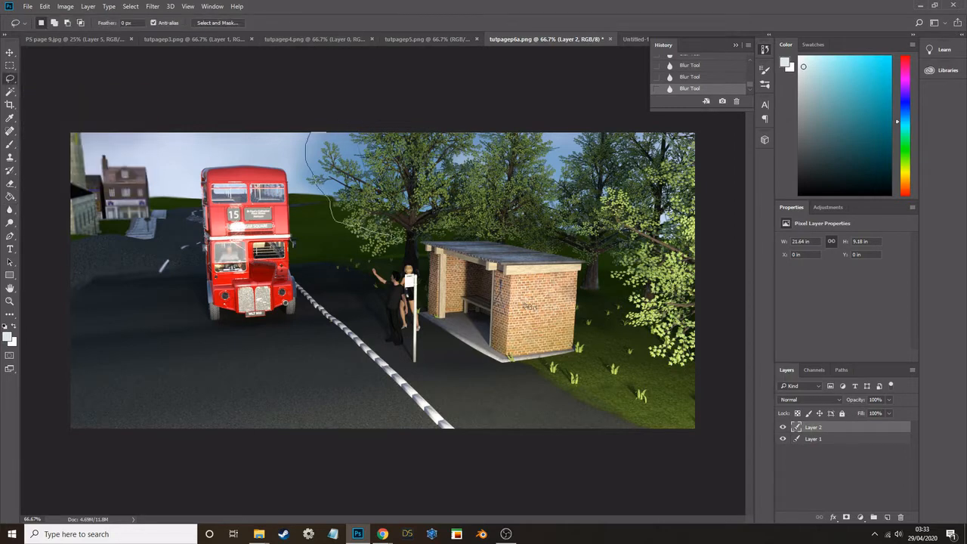
{"action": "mouse_move", "coordinate": [592, 262]}
{"action": "left_mouse_down"}
{"action": "mouse_move", "coordinate": [439, 130]}
{"action": "mouse_move", "coordinate": [348, 114]}
{"action": "left_mouse_up"}
{"action": "key", "text": "ctrl+c"}
{"action": "key", "text": "ctrl+v"}
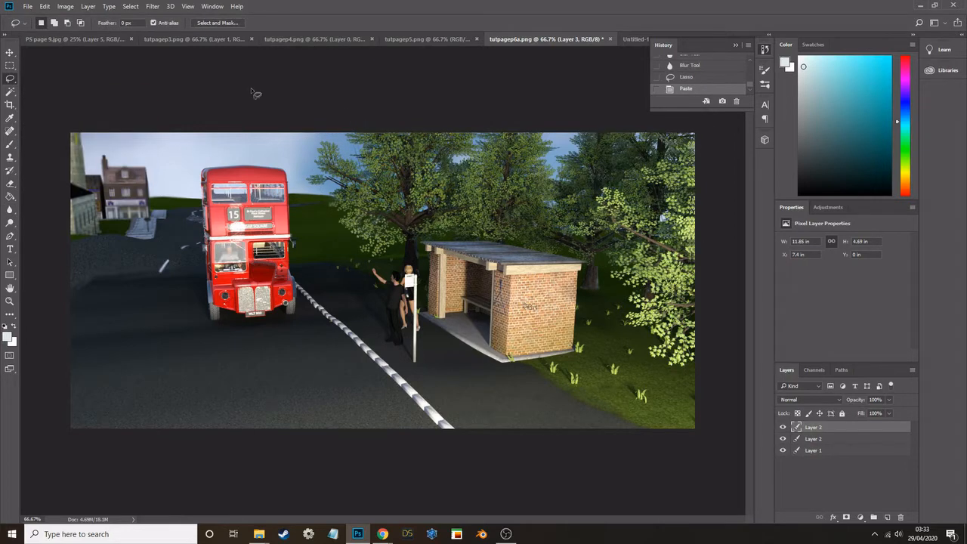
Shift the copied trees over the gaps behind the shelter and resize them to about 10.17 × 4.58 in.
{"action": "key", "text": "v"}
{"action": "left_click_drag", "start_coordinate": [306, 291], "coordinate": [357, 223]}
{"action": "left_click_drag", "start_coordinate": [345, 126], "coordinate": [412, 133]}
{"action": "left_click_drag", "start_coordinate": [612, 219], "coordinate": [587, 219]}
{"action": "left_click_drag", "start_coordinate": [544, 140], "coordinate": [544, 121]}
{"action": "key", "text": "Return"}
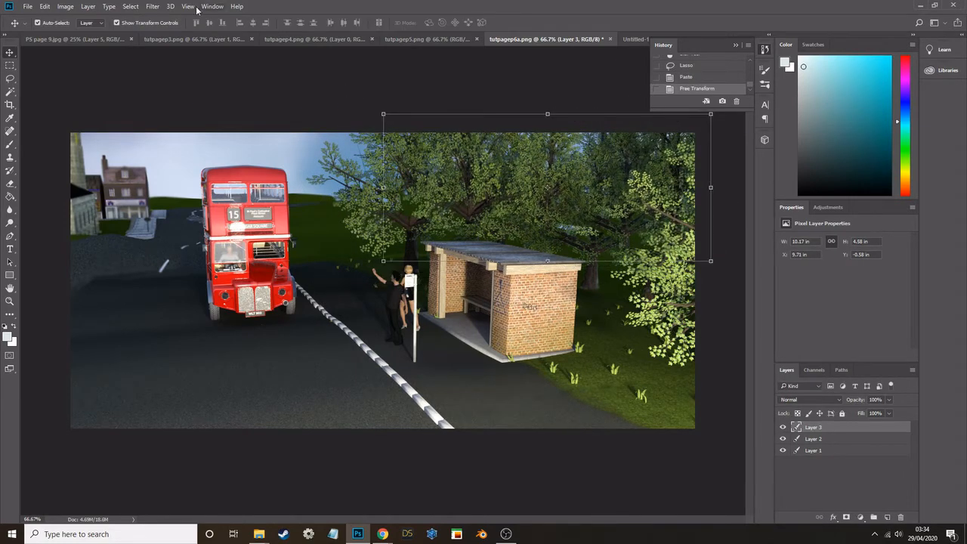
Apply Gaussian Blur to the copied trees, stack them beneath Layer 2 and stretch them to about 10.3 × 5.32 in.
{"action": "left_click", "coordinate": [153, 6]}
{"action": "left_click", "coordinate": [167, 19]}
{"action": "left_click_drag", "start_coordinate": [814, 427], "coordinate": [814, 444]}
{"action": "left_click_drag", "start_coordinate": [711, 272], "coordinate": [708, 287]}
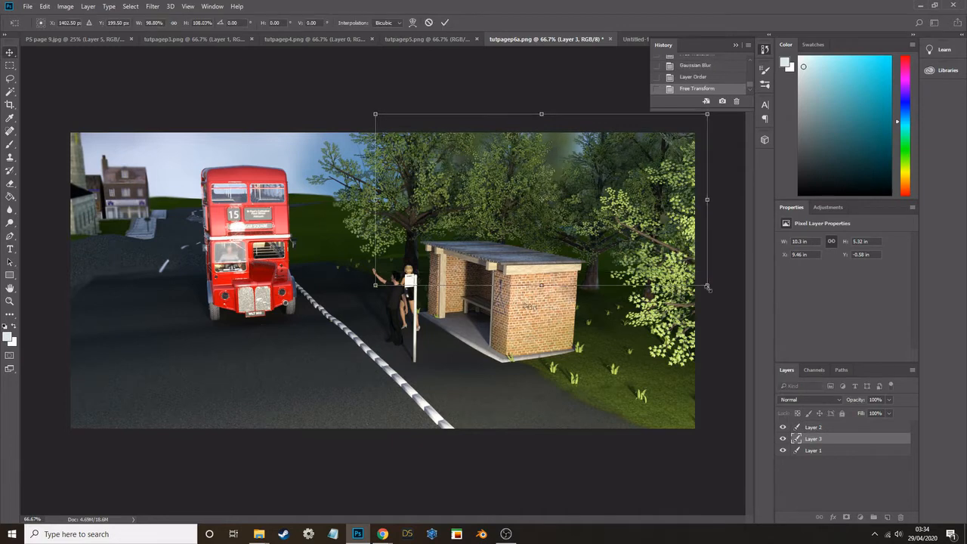
{"action": "key", "text": "Return"}
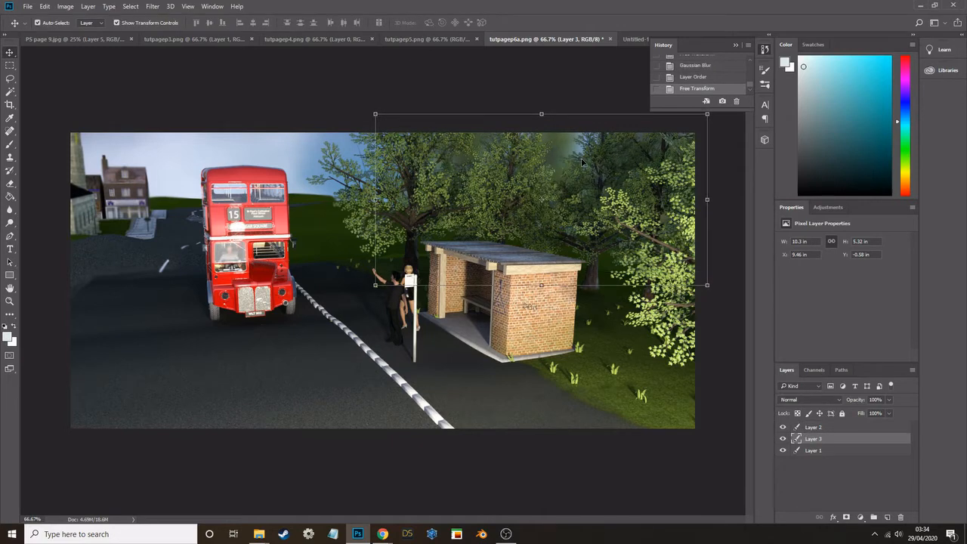
Flatten the bus render into a single layer and soften the buildings at its left edge with the Blur tool.
{"action": "right_click", "coordinate": [812, 439]}
{"action": "left_click", "coordinate": [839, 367]}
{"action": "right_click", "coordinate": [829, 438]}
{"action": "left_click", "coordinate": [748, 388]}
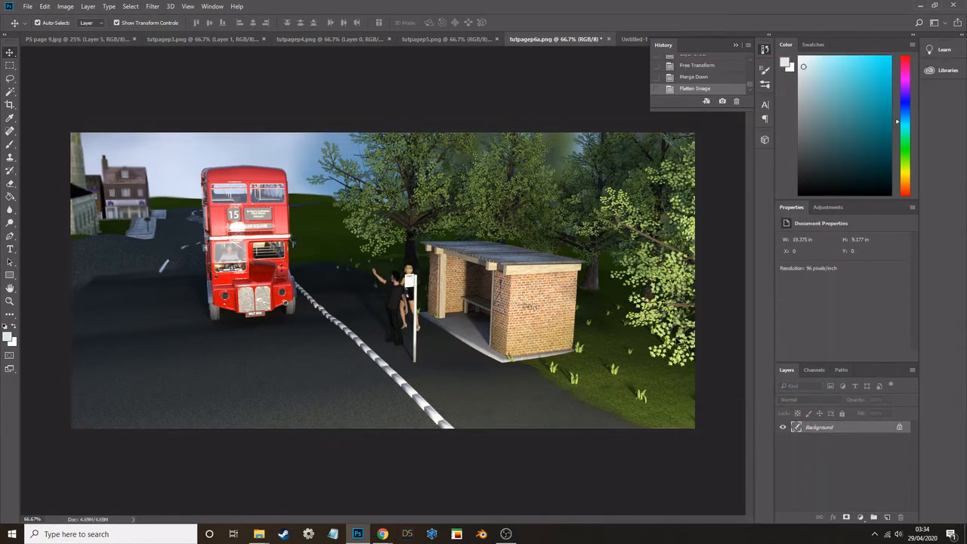
{"action": "left_click", "coordinate": [10, 209]}
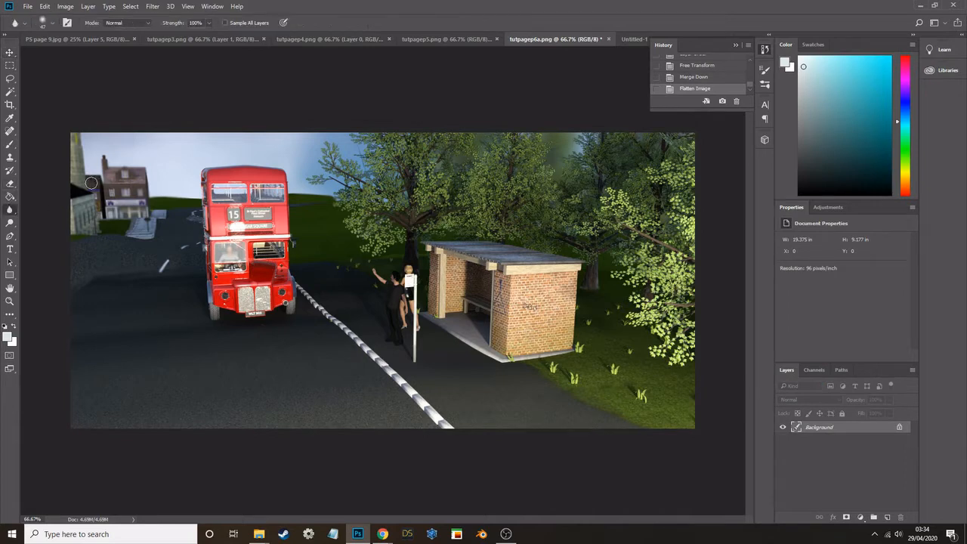
Copy the entire flattened bus render and paste it into PS page 9.jpg.
{"action": "left_click", "coordinate": [130, 7]}
{"action": "left_click", "coordinate": [134, 18]}
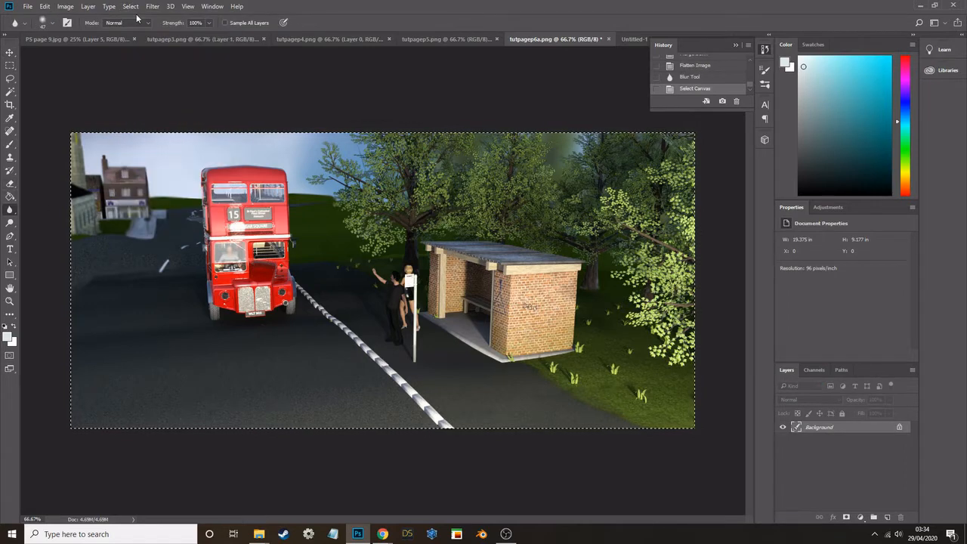
{"action": "key", "text": "ctrl+c"}
{"action": "left_click", "coordinate": [88, 39]}
{"action": "key", "text": "ctrl+v"}
Place the bus panel along the page's bottom, scale it to about 27.9 × 13.22 in, and stack it just above Layer 1.
{"action": "left_click", "coordinate": [9, 52]}
{"action": "left_click_drag", "start_coordinate": [382, 280], "coordinate": [373, 433]}
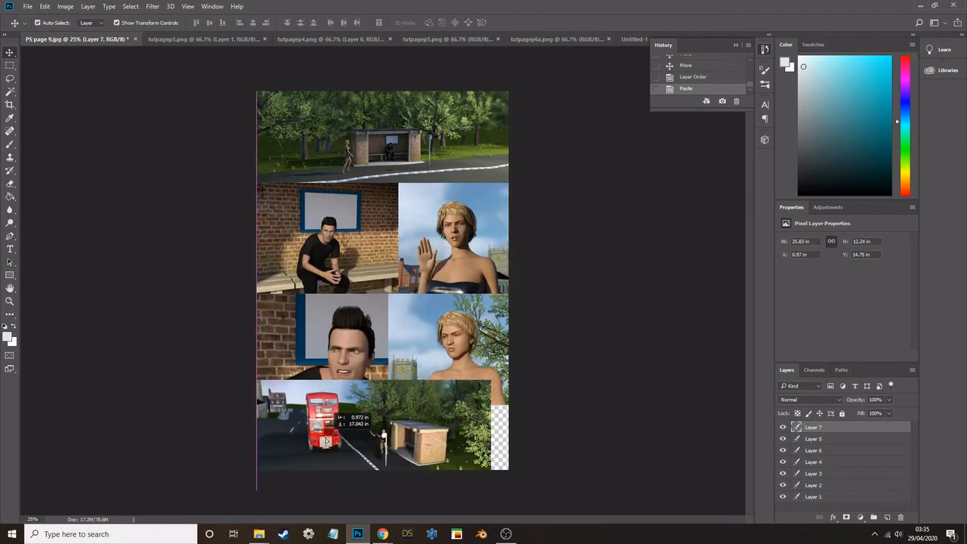
{"action": "left_click_drag", "start_coordinate": [491, 377], "coordinate": [511, 370]}
{"action": "key", "text": "Return"}
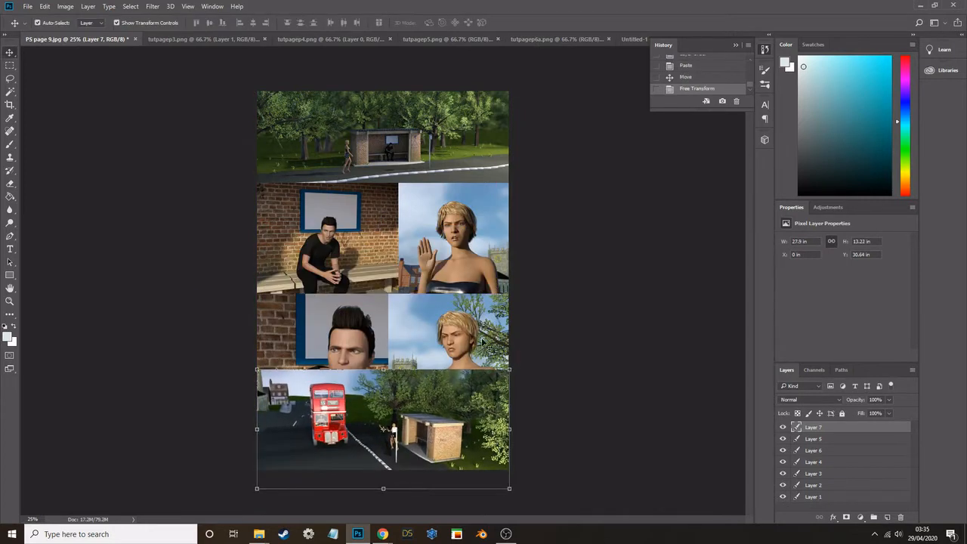
{"action": "left_click_drag", "start_coordinate": [815, 428], "coordinate": [813, 491]}
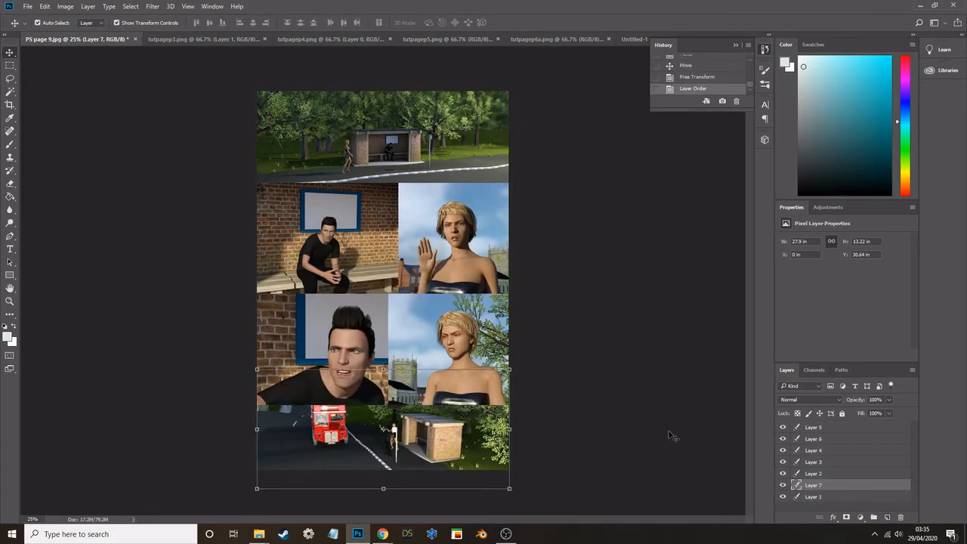
Scale down the seated man's panel in the second row while keeping its top edge against the first row.
{"action": "left_click", "coordinate": [352, 235]}
{"action": "left_click_drag", "start_coordinate": [424, 293], "coordinate": [406, 285]}
{"action": "left_click", "coordinate": [410, 289]}
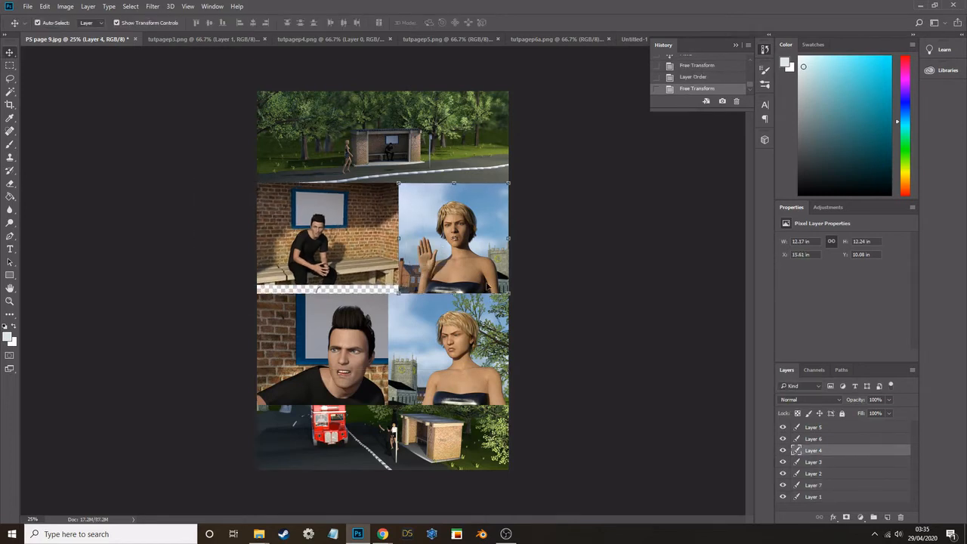
Move both third-row panels up against the seated man's panel and scale the man's close-up to about 16.44 × 10.19 in.
{"action": "left_click_drag", "start_coordinate": [463, 336], "coordinate": [463, 327]}
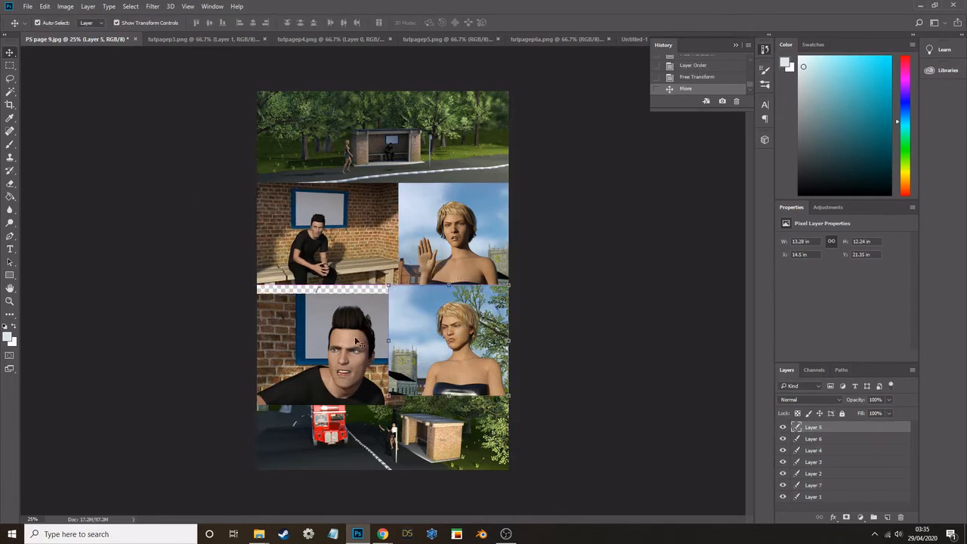
{"action": "left_click_drag", "start_coordinate": [358, 343], "coordinate": [359, 334]}
{"action": "mouse_move", "coordinate": [405, 393]}
{"action": "left_mouse_down"}
{"action": "mouse_move", "coordinate": [376, 376]}
{"action": "mouse_move", "coordinate": [374, 360]}
{"action": "mouse_move", "coordinate": [529, 418]}
{"action": "left_mouse_up"}
{"action": "key", "text": "Return"}
Clear the part of the woman's third-row panel that extends below the man's close-up, and remove the selection.
{"action": "key", "text": "m"}
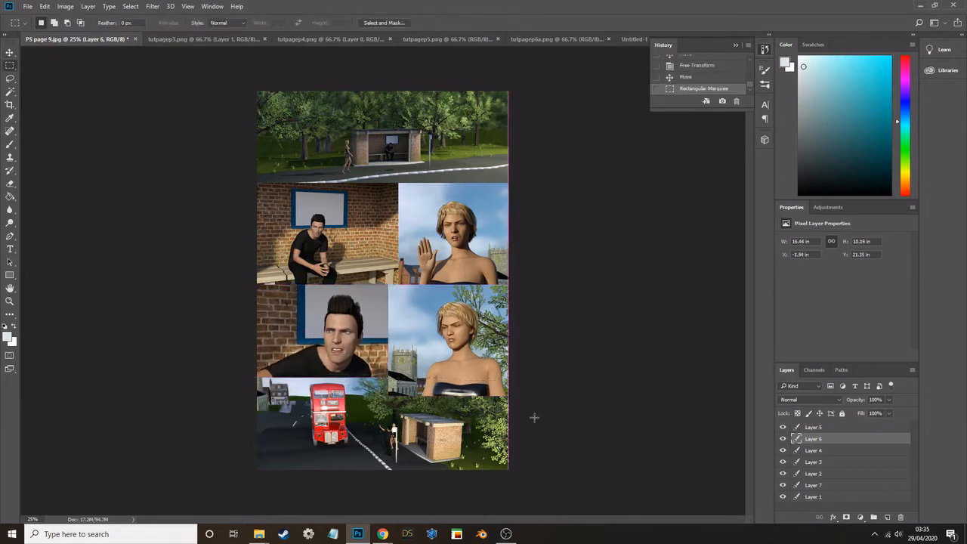
{"action": "key", "text": "Delete"}
{"action": "left_click", "coordinate": [10, 53]}
{"action": "left_click", "coordinate": [421, 308]}
{"action": "key", "text": "Delete"}
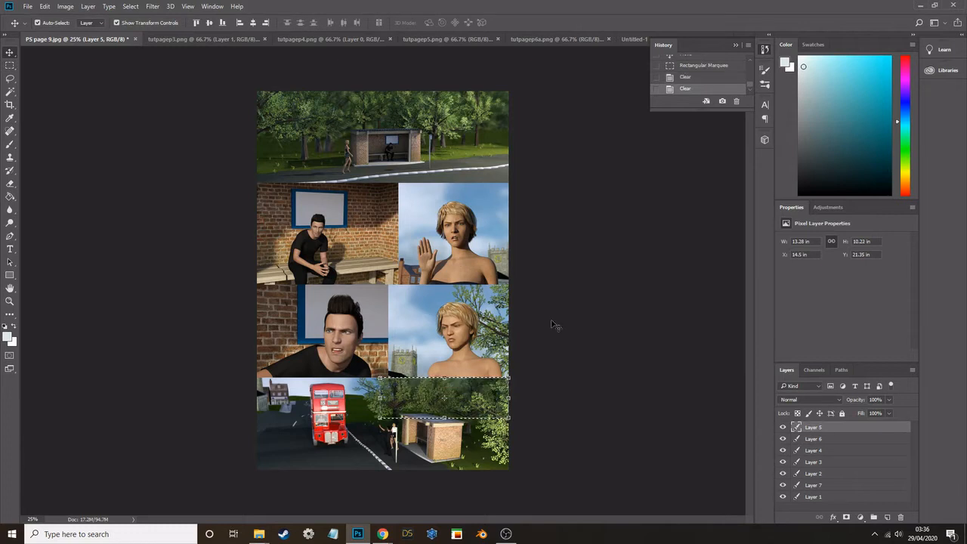
{"action": "left_click", "coordinate": [566, 325]}
{"action": "left_click", "coordinate": [11, 65]}
{"action": "left_click", "coordinate": [123, 105]}
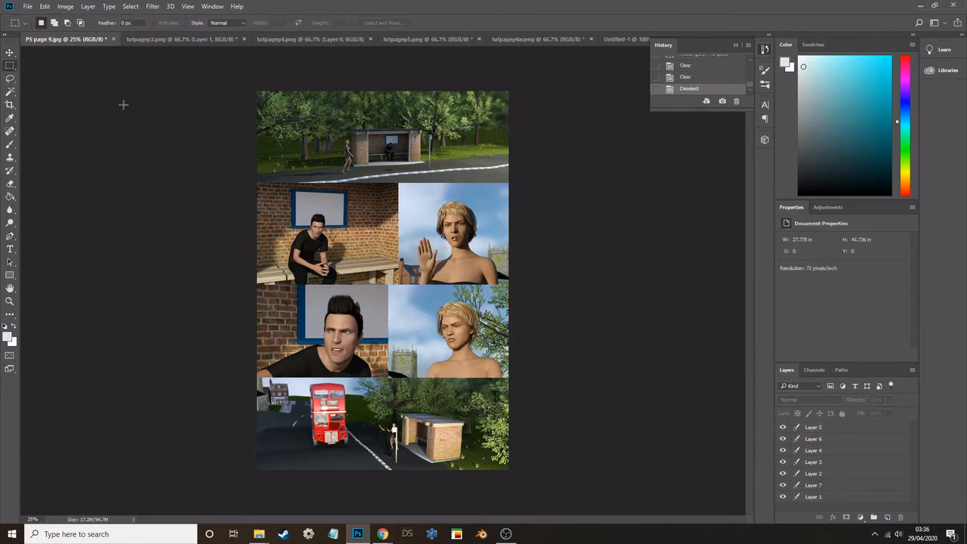
Add a new layer on top and fill a thin full-width strip along the page's top edge with white.
{"action": "left_click", "coordinate": [815, 428]}
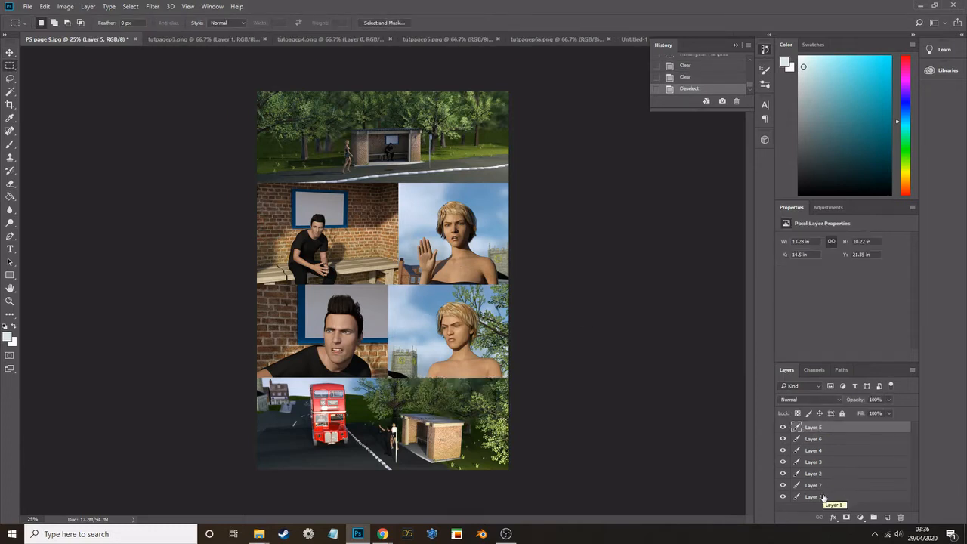
{"action": "left_click", "coordinate": [887, 517]}
{"action": "mouse_move", "coordinate": [255, 89]}
{"action": "left_mouse_down"}
{"action": "mouse_move", "coordinate": [524, 91]}
{"action": "mouse_move", "coordinate": [513, 96]}
{"action": "left_mouse_up"}
{"action": "left_click", "coordinate": [9, 336]}
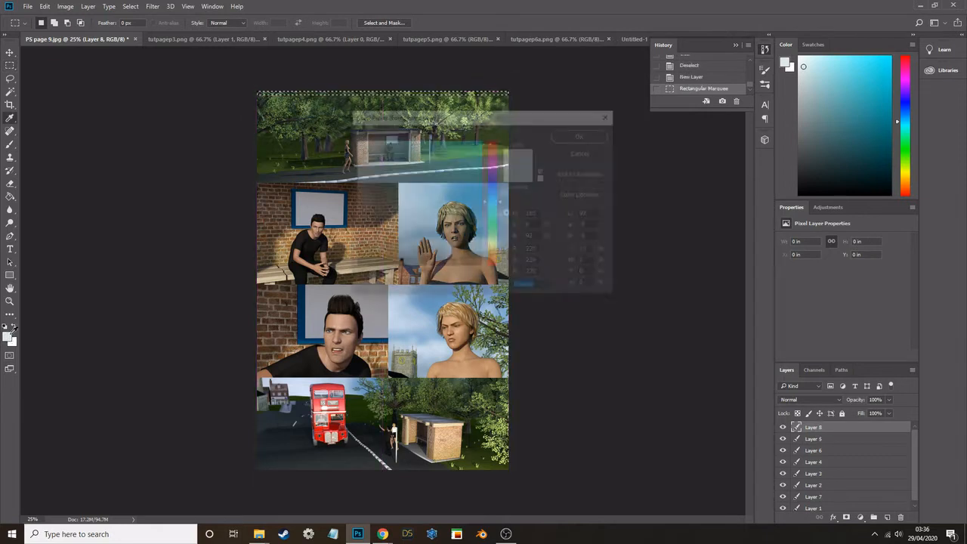
{"action": "left_click", "coordinate": [355, 142]}
{"action": "left_click", "coordinate": [571, 135]}
{"action": "left_click", "coordinate": [10, 197]}
{"action": "left_click", "coordinate": [287, 94]}
Move the strip selection to the boundary between the first and second rows and fill it with white.
{"action": "left_click", "coordinate": [10, 66]}
{"action": "mouse_move", "coordinate": [273, 94]}
{"action": "left_mouse_down"}
{"action": "mouse_move", "coordinate": [271, 281]}
{"action": "mouse_move", "coordinate": [260, 283]}
{"action": "left_mouse_up"}
{"action": "left_click", "coordinate": [10, 197]}
{"action": "left_click", "coordinate": [280, 183]}
Align the strip selection with the boundary between the second and third rows and fill it with white.
{"action": "left_click", "coordinate": [9, 65]}
{"action": "left_click", "coordinate": [10, 302]}
{"action": "double_click", "coordinate": [31, 50]}
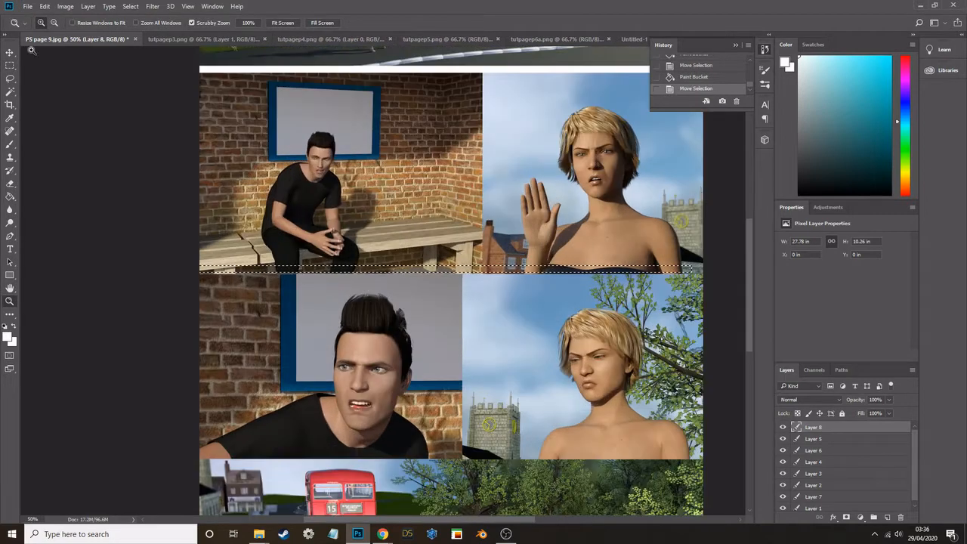
{"action": "left_click", "coordinate": [10, 66]}
{"action": "left_click_drag", "start_coordinate": [311, 263], "coordinate": [313, 270]}
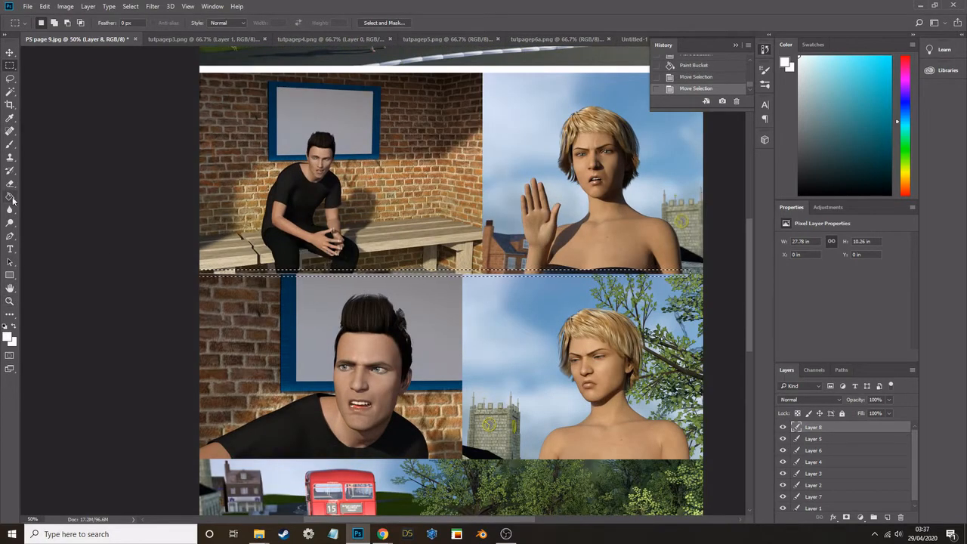
{"action": "left_click", "coordinate": [12, 198]}
{"action": "left_click", "coordinate": [254, 273]}
Move the strip selection to the boundary between the third and fourth rows, extend it to the right edge and fill it white.
{"action": "scroll", "coordinate": [254, 277], "scroll_direction": "down", "scroll_amount": 1}
{"action": "left_click", "coordinate": [10, 66]}
{"action": "left_click_drag", "start_coordinate": [295, 233], "coordinate": [298, 420]}
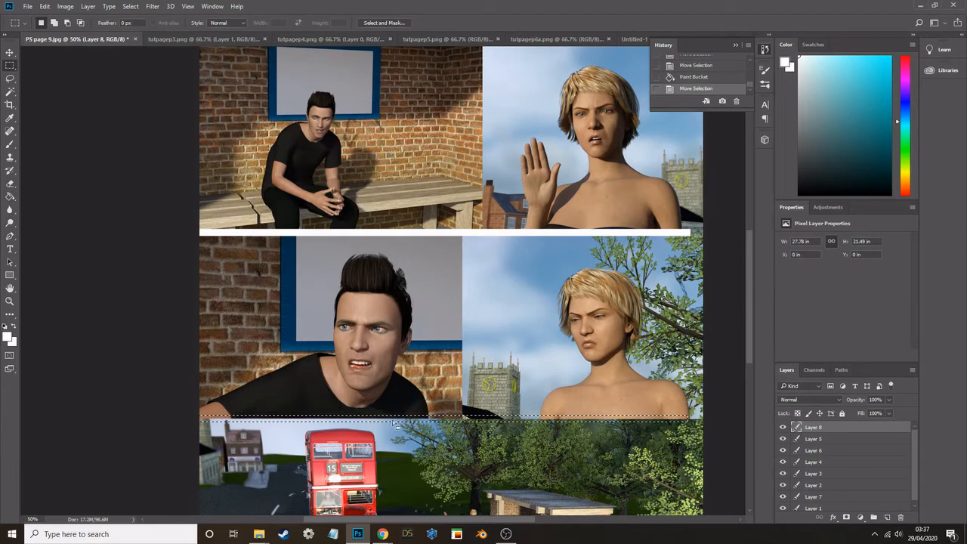
{"action": "left_click_drag", "start_coordinate": [479, 419], "coordinate": [493, 420]}
{"action": "left_click", "coordinate": [10, 198]}
{"action": "left_click", "coordinate": [249, 420]}
Return the strip selection to the divider between the second and third rows and fill its missing right end with white.
{"action": "left_click", "coordinate": [9, 66]}
{"action": "left_click_drag", "start_coordinate": [299, 420], "coordinate": [307, 225]}
{"action": "left_click", "coordinate": [11, 198]}
{"action": "left_click", "coordinate": [410, 230]}
Move the strip selection down to the page's bottom edge and fill it with white.
{"action": "scroll", "coordinate": [410, 227], "scroll_direction": "down", "scroll_amount": 1}
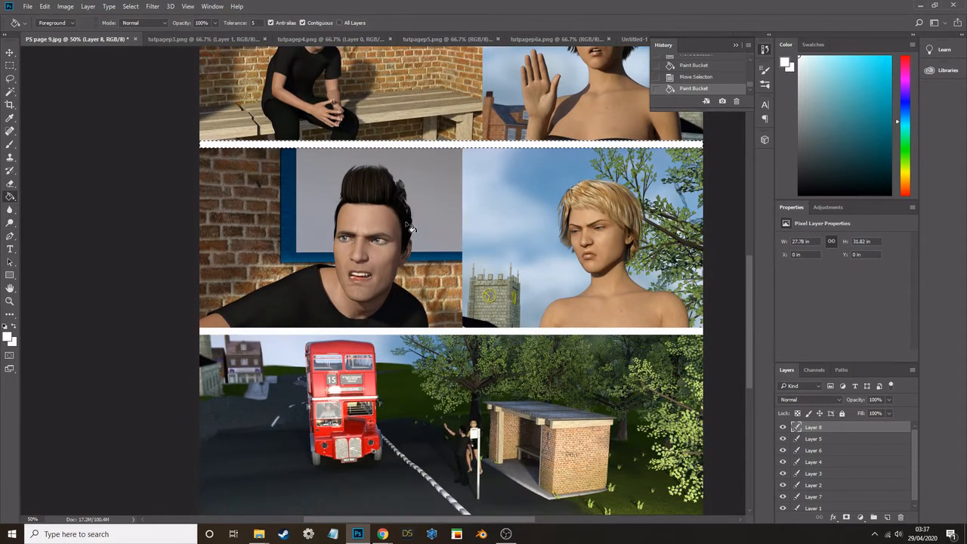
{"action": "left_click", "coordinate": [10, 66]}
{"action": "left_click_drag", "start_coordinate": [278, 145], "coordinate": [278, 423]}
{"action": "scroll", "coordinate": [278, 423], "scroll_direction": "down", "scroll_amount": 1}
{"action": "left_click_drag", "start_coordinate": [280, 326], "coordinate": [277, 414]}
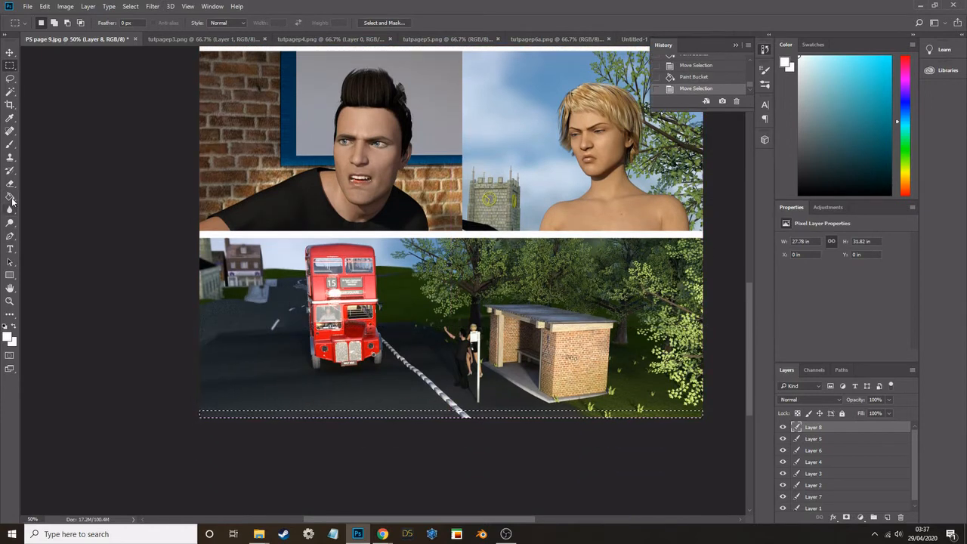
{"action": "left_click", "coordinate": [10, 198]}
{"action": "left_click", "coordinate": [227, 414]}
Select a narrow full-height strip along the page's left edge and fill it with white.
{"action": "scroll", "coordinate": [118, 277], "scroll_direction": "up", "scroll_amount": 1}
{"action": "left_click", "coordinate": [11, 301]}
{"action": "left_click", "coordinate": [53, 23]}
{"action": "left_click", "coordinate": [41, 74]}
{"action": "left_click", "coordinate": [39, 74]}
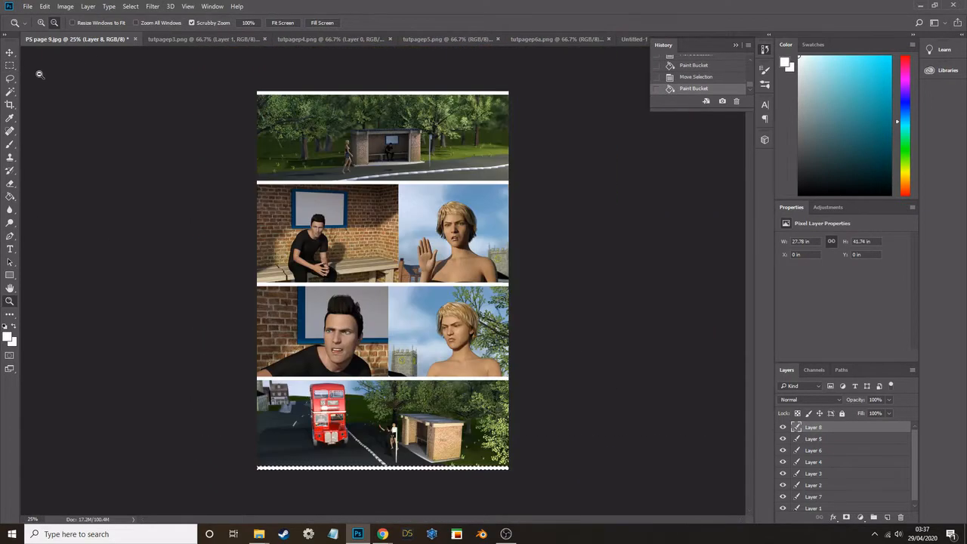
{"action": "left_click", "coordinate": [10, 66]}
{"action": "mouse_move", "coordinate": [251, 85]}
{"action": "left_mouse_down"}
{"action": "mouse_move", "coordinate": [248, 476]}
{"action": "mouse_move", "coordinate": [260, 483]}
{"action": "left_mouse_up"}
{"action": "left_click", "coordinate": [11, 198]}
{"action": "left_click", "coordinate": [259, 414]}
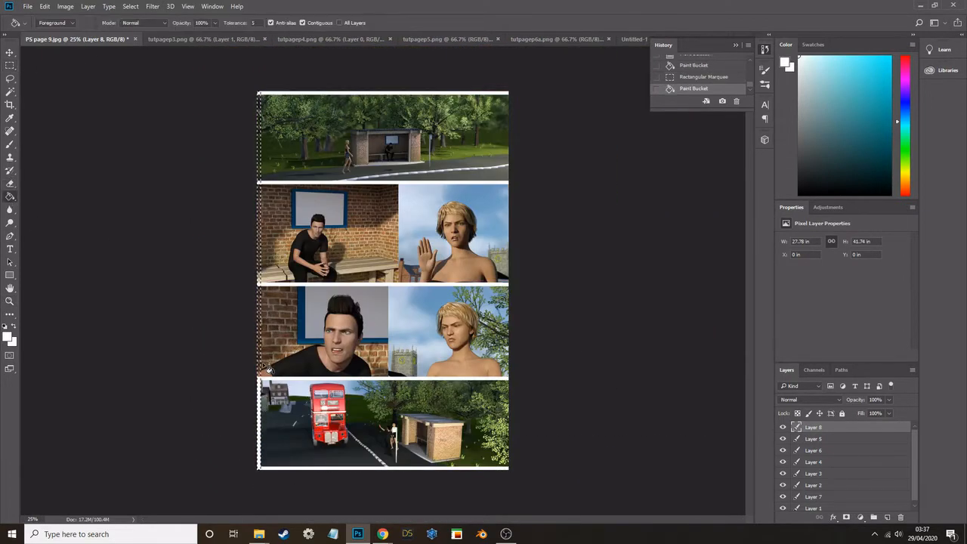
{"action": "left_click", "coordinate": [262, 355]}
Move the vertical strip selection to the page's right edge and fill all of it with white.
{"action": "left_click", "coordinate": [10, 65]}
{"action": "left_click_drag", "start_coordinate": [259, 144], "coordinate": [506, 146]}
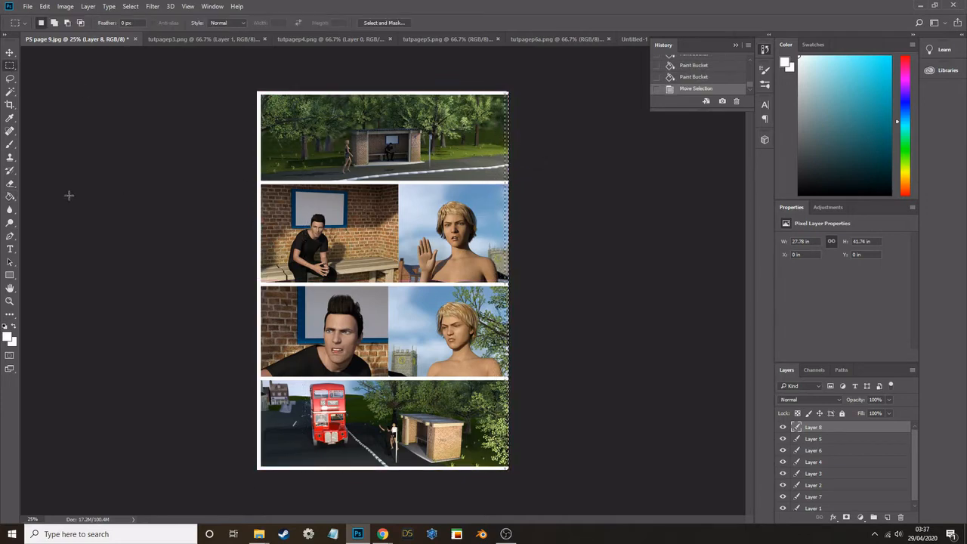
{"action": "left_click", "coordinate": [10, 197]}
{"action": "left_click", "coordinate": [508, 175]}
{"action": "left_click", "coordinate": [508, 241]}
{"action": "left_click", "coordinate": [506, 334]}
{"action": "left_click", "coordinate": [506, 390]}
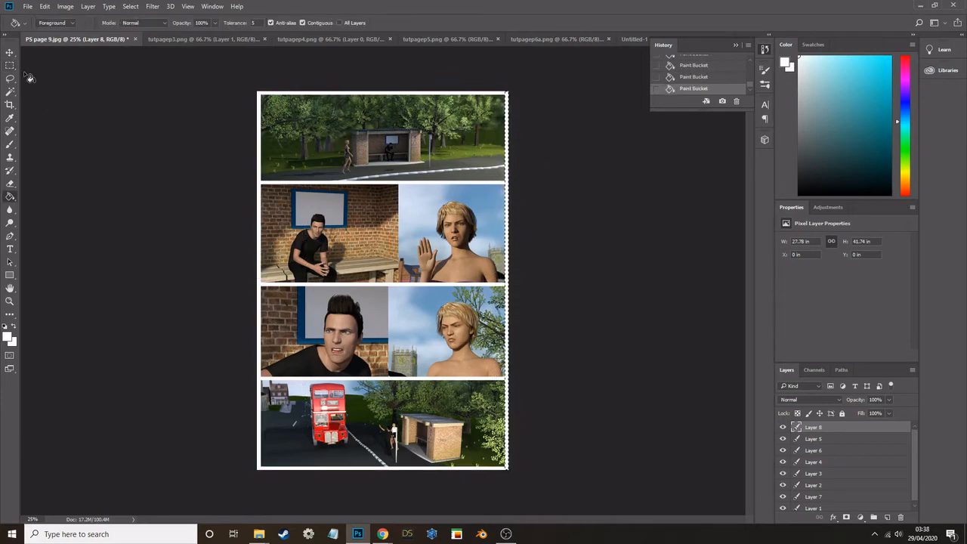
Place the vertical strip selection between the two second-row panels and fill that divider with white.
{"action": "left_click", "coordinate": [10, 66]}
{"action": "left_click_drag", "start_coordinate": [506, 253], "coordinate": [399, 257]}
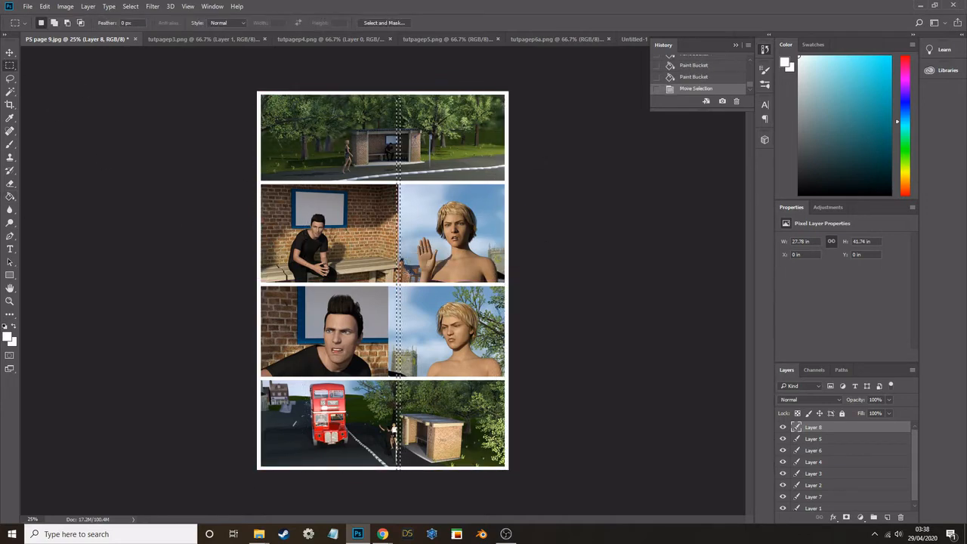
{"action": "left_click", "coordinate": [13, 198]}
{"action": "left_click", "coordinate": [398, 261]}
Shift the vertical strip selection to the boundary between the third-row panels, fill it with white and deselect.
{"action": "left_click", "coordinate": [10, 66]}
{"action": "left_click_drag", "start_coordinate": [398, 376], "coordinate": [390, 369]}
{"action": "left_click", "coordinate": [10, 198]}
{"action": "left_click", "coordinate": [389, 337]}
{"action": "left_click", "coordinate": [10, 65]}
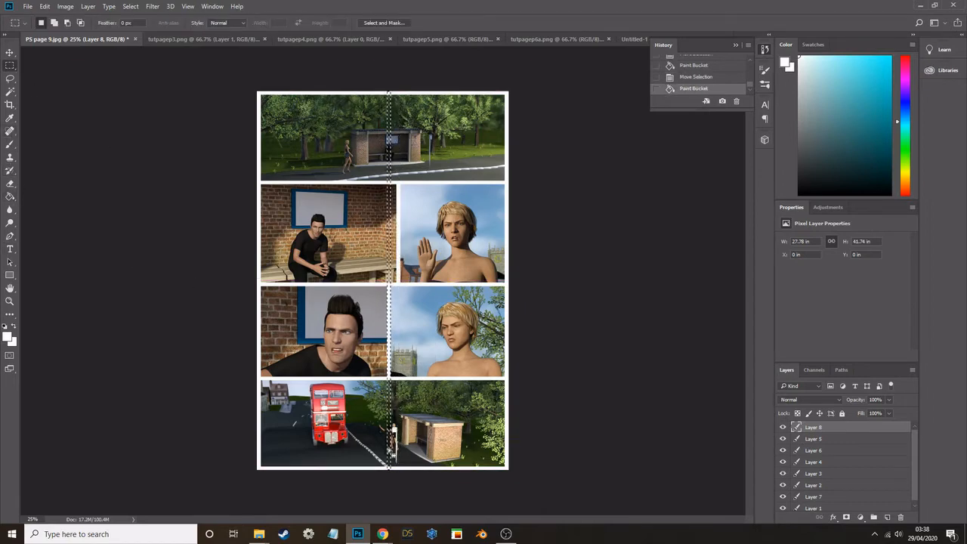
{"action": "key", "text": "ctrl+d"}
Apply a 2 px black outside Stroke effect to the white border layer.
{"action": "right_click", "coordinate": [813, 427]}
{"action": "left_click", "coordinate": [850, 58]}
{"action": "left_click", "coordinate": [471, 324]}
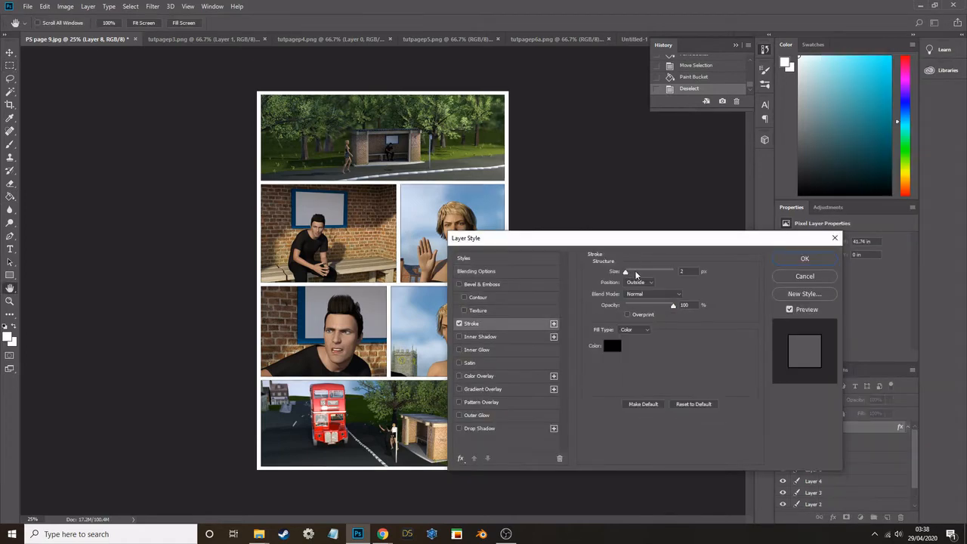
{"action": "key", "text": "Return"}
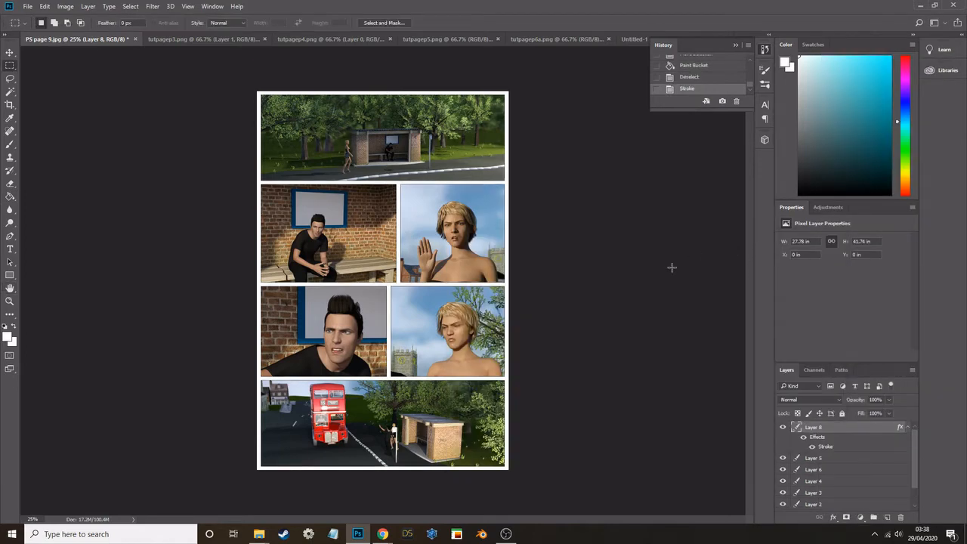
Add an empty layer above the border layer and keep white as the foreground colour.
{"action": "left_click", "coordinate": [888, 519]}
{"action": "left_click", "coordinate": [6, 337]}
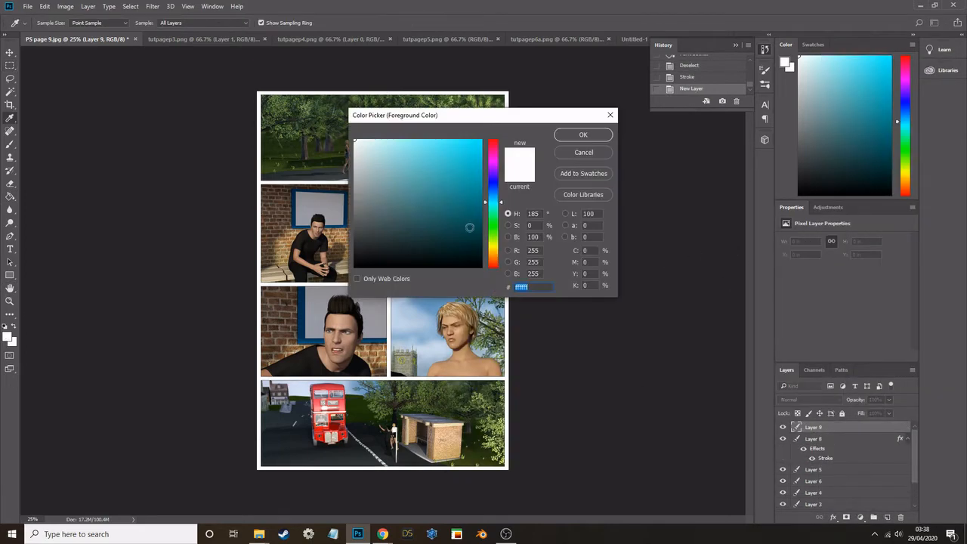
{"action": "left_click", "coordinate": [582, 135]}
{"action": "left_click", "coordinate": [11, 67]}
{"action": "left_click", "coordinate": [10, 301]}
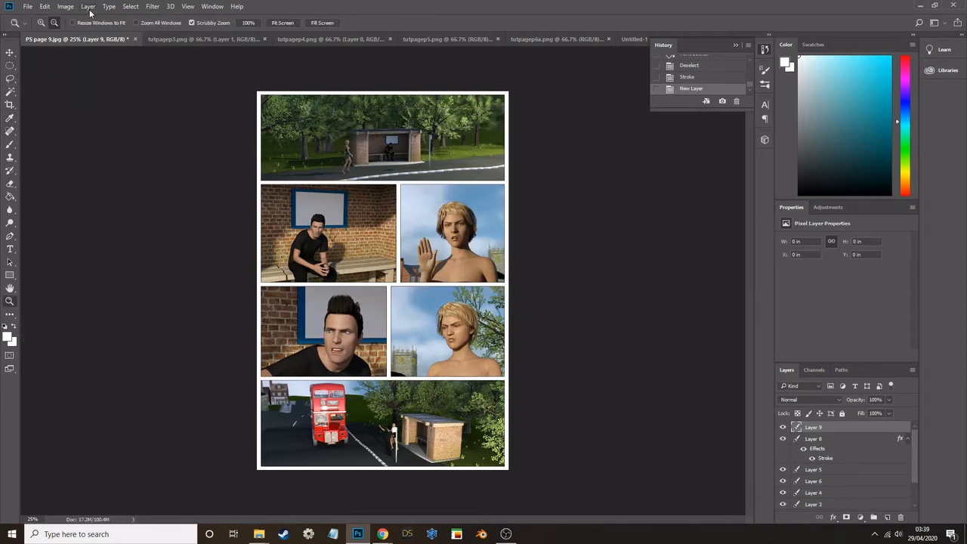
{"action": "left_click", "coordinate": [362, 121]}
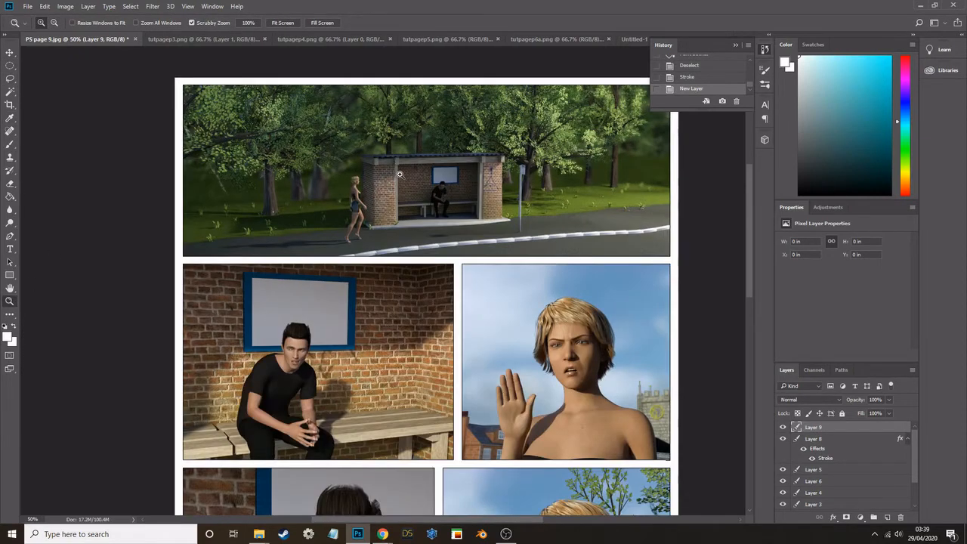
Merge the panel image layers from Layer 5 down to Layer 1 and soften spots in the first panel with the Blur tool.
{"action": "left_click", "coordinate": [823, 469]}
{"action": "scroll", "coordinate": [822, 472], "scroll_direction": "down", "scroll_amount": 1}
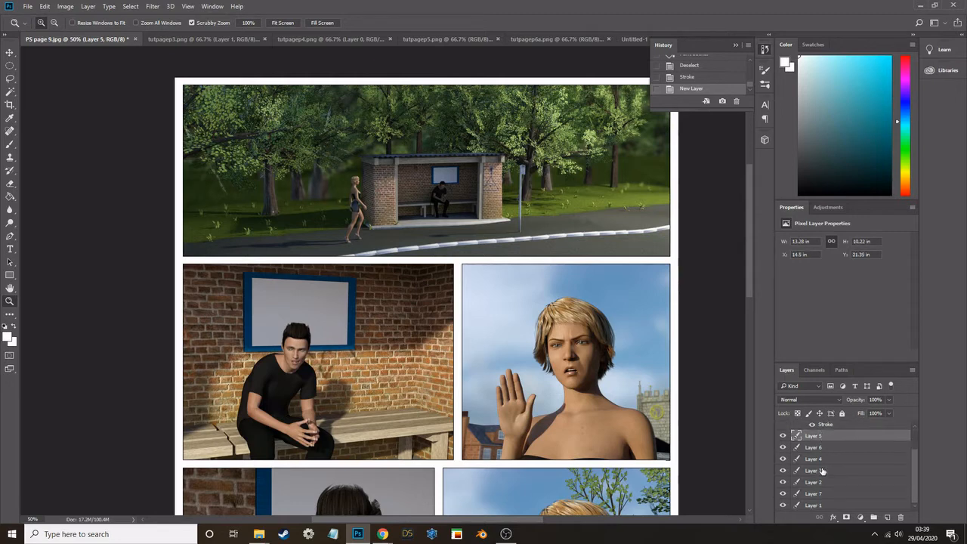
{"action": "left_click", "coordinate": [829, 509], "text": "shift"}
{"action": "right_click", "coordinate": [837, 482]}
{"action": "left_click", "coordinate": [855, 324]}
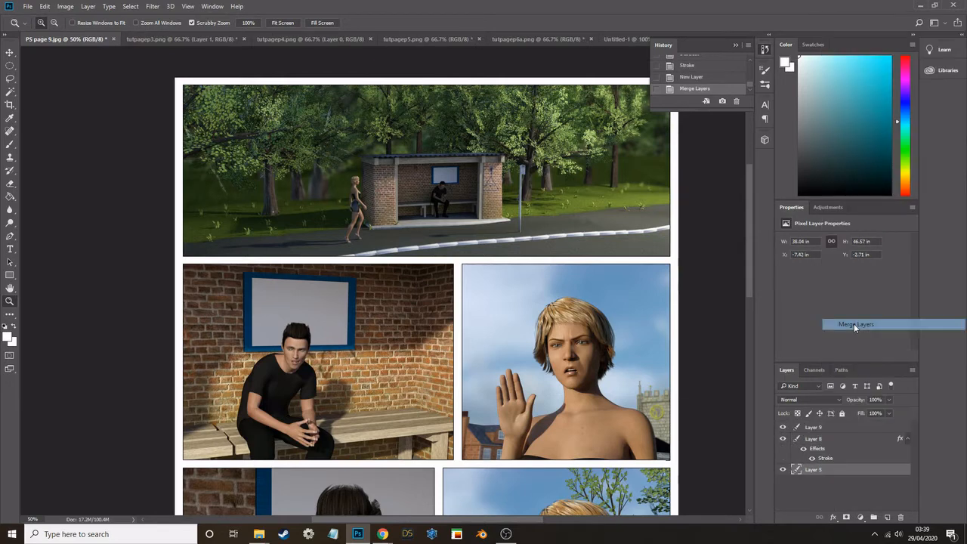
{"action": "left_click", "coordinate": [11, 210]}
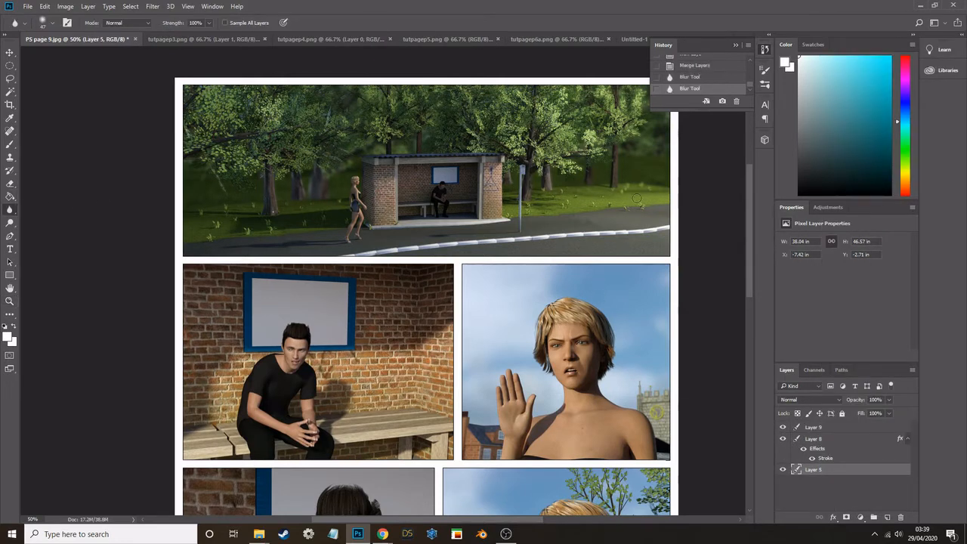
Copy the first-row panel area from the merged image layer and paste it as a new layer.
{"action": "left_click", "coordinate": [10, 66]}
{"action": "left_click_drag", "start_coordinate": [176, 79], "coordinate": [678, 262]}
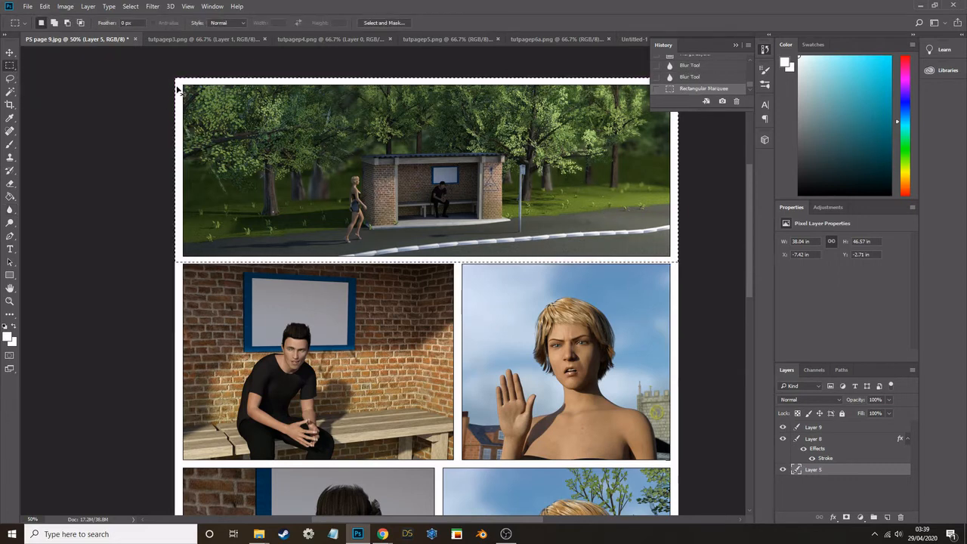
{"action": "key", "text": "ctrl+c"}
{"action": "key", "text": "v"}
{"action": "key", "text": "ctrl+v"}
Enlarge the pasted first-row image and reposition it so the walking woman and bus shelter fill the panel.
{"action": "left_click_drag", "start_coordinate": [175, 261], "coordinate": [139, 273]}
{"action": "left_click_drag", "start_coordinate": [677, 78], "coordinate": [674, 51]}
{"action": "left_click_drag", "start_coordinate": [679, 50], "coordinate": [729, 61]}
{"action": "left_click_drag", "start_coordinate": [429, 207], "coordinate": [419, 213]}
{"action": "left_click_drag", "start_coordinate": [737, 107], "coordinate": [462, 141]}
{"action": "key", "text": "Return"}
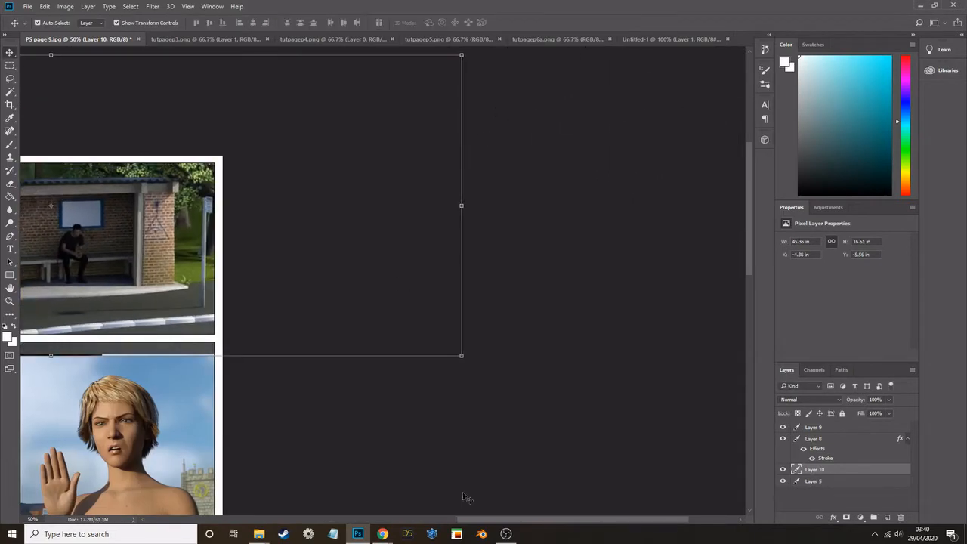
{"action": "left_click_drag", "start_coordinate": [494, 520], "coordinate": [343, 520]}
{"action": "left_click_drag", "start_coordinate": [461, 267], "coordinate": [396, 267]}
Retouch the grass and background trees beside the walking woman with the Spot Healing Brush and Blur tool.
{"action": "left_click", "coordinate": [10, 210]}
{"action": "key", "text": "j"}
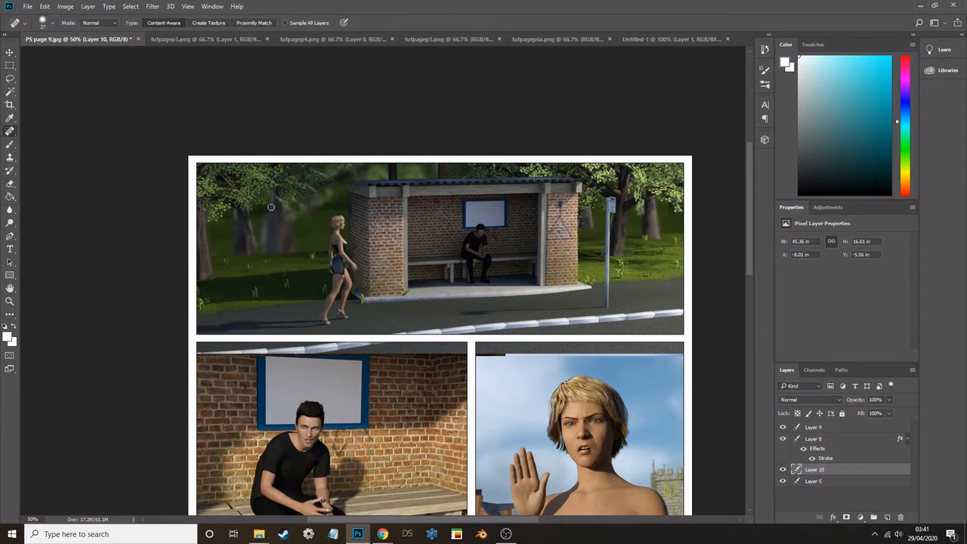
{"action": "left_click_drag", "start_coordinate": [247, 265], "coordinate": [225, 263]}
{"action": "left_click", "coordinate": [10, 209]}
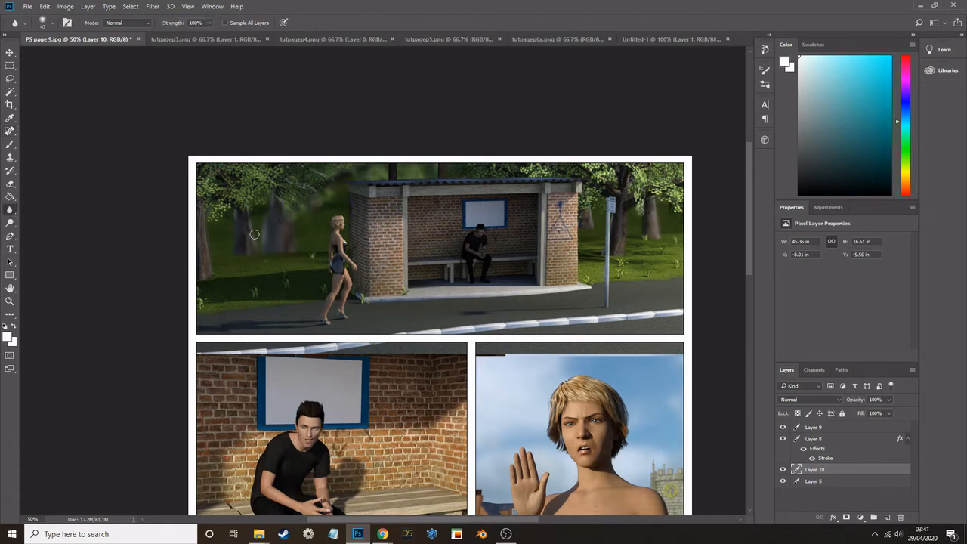
Nudge the enlarged first-row image slightly left and delete its overflow covering the second-row panels.
{"action": "left_click", "coordinate": [10, 53]}
{"action": "left_click_drag", "start_coordinate": [287, 248], "coordinate": [283, 248]}
{"action": "left_click", "coordinate": [10, 66]}
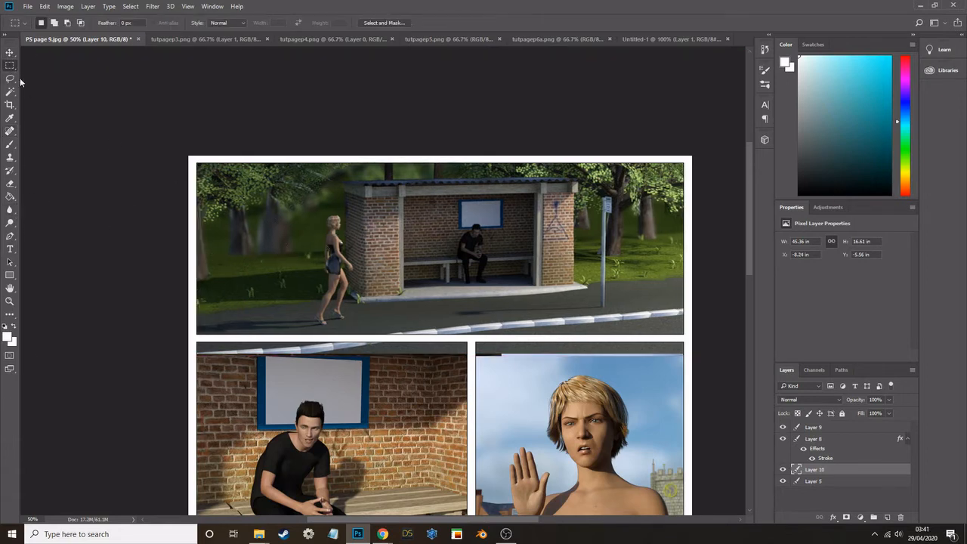
{"action": "left_click_drag", "start_coordinate": [189, 338], "coordinate": [688, 429]}
{"action": "key", "text": "Delete"}
{"action": "key", "text": "ctrl+d"}
{"action": "scroll", "coordinate": [69, 86], "scroll_direction": "up", "scroll_amount": 1}
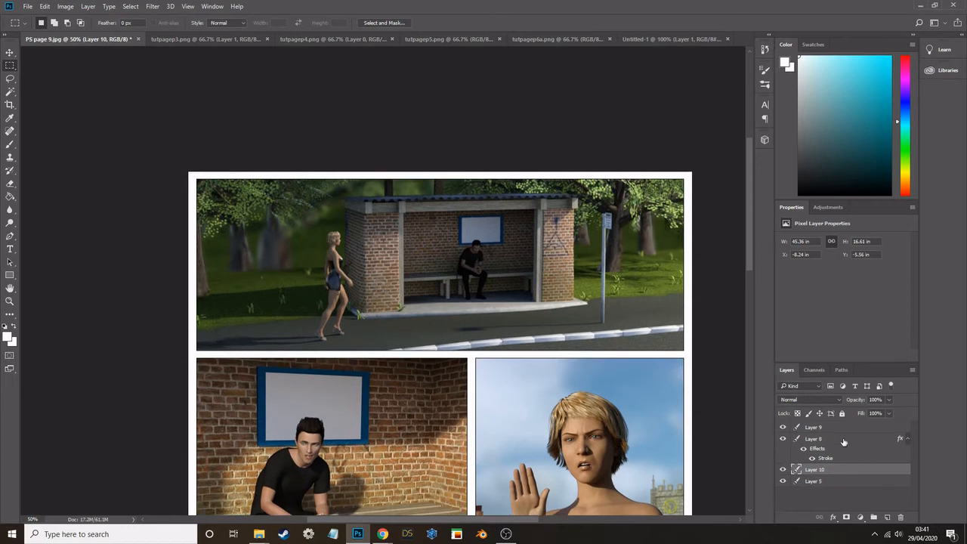
Add a new layer on top and set the Type tool's text colour to black (000000).
{"action": "key", "text": "ctrl+shift+alt+n"}
{"action": "left_click", "coordinate": [10, 250]}
{"action": "left_click", "coordinate": [384, 23]}
{"action": "left_click", "coordinate": [378, 266]}
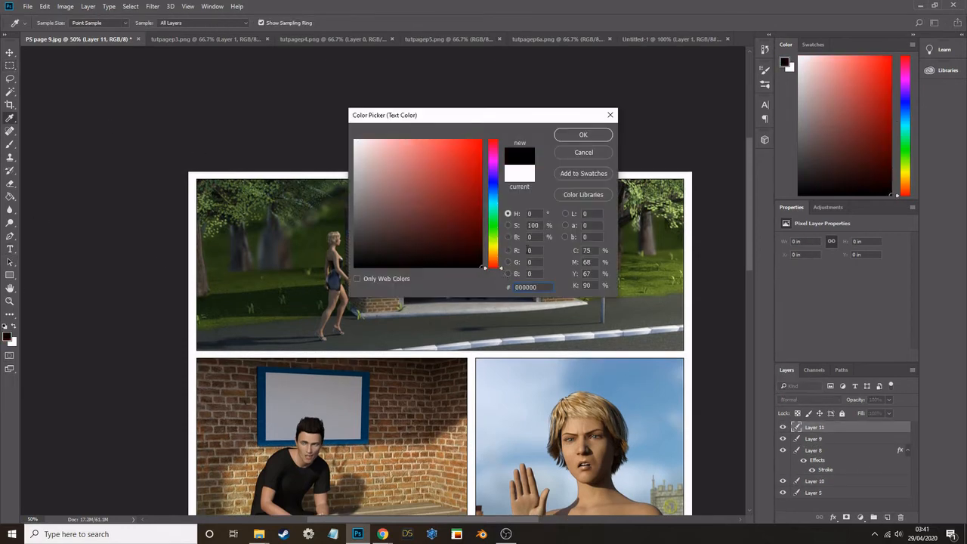
{"action": "left_click", "coordinate": [581, 135]}
Add the caption "some random bus stop in england" in the first panel's upper-left corner.
{"action": "scroll", "coordinate": [301, 240], "scroll_direction": "down", "scroll_amount": 4}
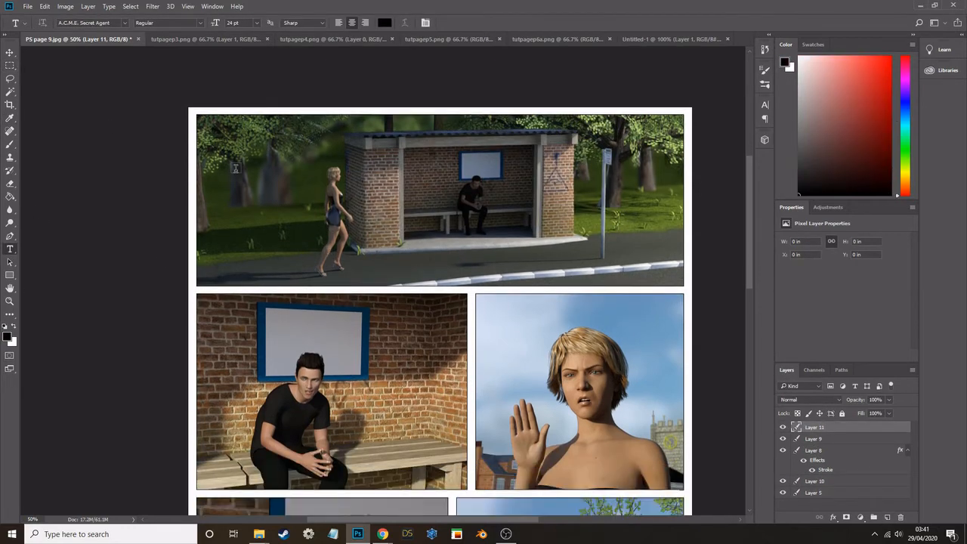
{"action": "left_click", "coordinate": [205, 126]}
{"action": "type", "text": "SOME RANDOM TEXT GOES HERE"}
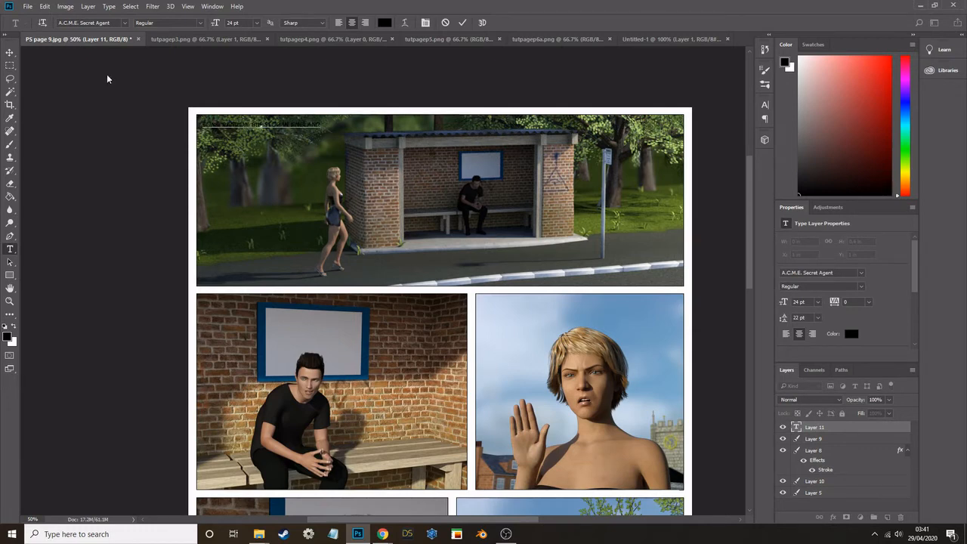
{"action": "key", "text": "ctrl+Return"}
Draw a rectangular selection around the caption text and set the foreground colour to white (ffffff).
{"action": "key", "text": "m"}
{"action": "left_click_drag", "start_coordinate": [198, 117], "coordinate": [327, 133]}
{"action": "left_click", "coordinate": [7, 337]}
{"action": "left_click_drag", "start_coordinate": [378, 159], "coordinate": [327, 90]}
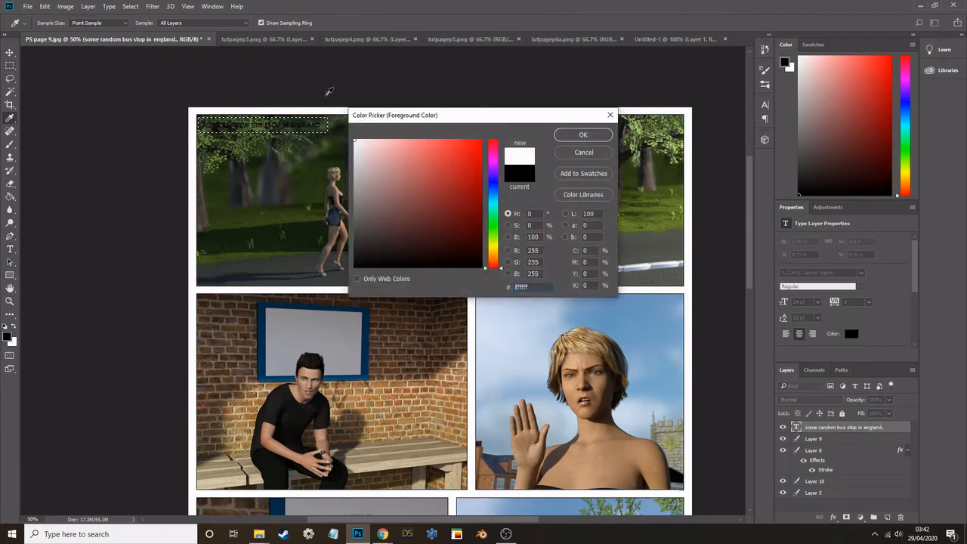
{"action": "left_click", "coordinate": [583, 133]}
Fill the caption selection with white on the empty layer beneath the text and deselect.
{"action": "left_click", "coordinate": [10, 196]}
{"action": "left_click", "coordinate": [295, 127]}
{"action": "left_click", "coordinate": [516, 206]}
{"action": "left_click", "coordinate": [824, 439]}
{"action": "left_click", "coordinate": [309, 130]}
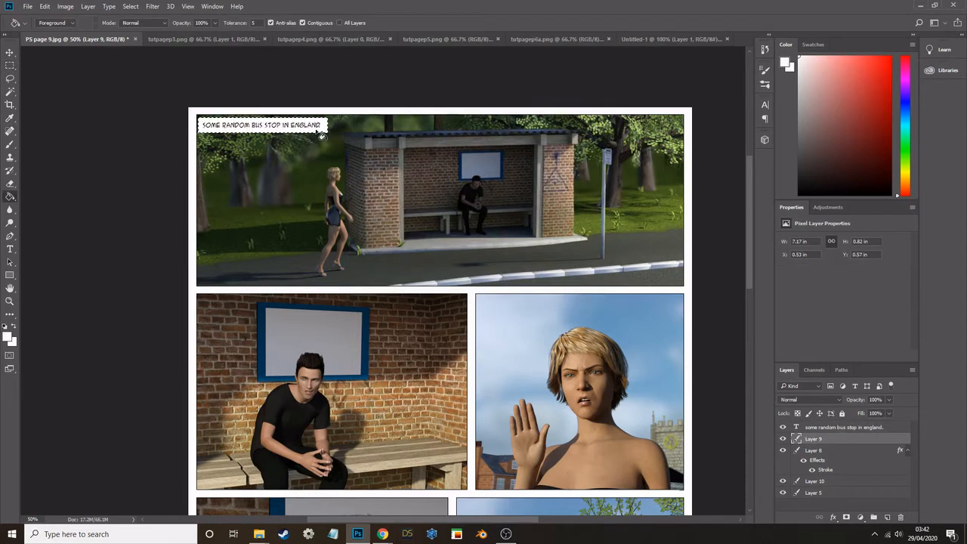
{"action": "left_click", "coordinate": [10, 66]}
{"action": "left_click", "coordinate": [565, 304]}
Start a speech text over the notice board in the seated man's panel: "'ello darlin' you look like you're up for".
{"action": "key", "text": "alt+bracketright"}
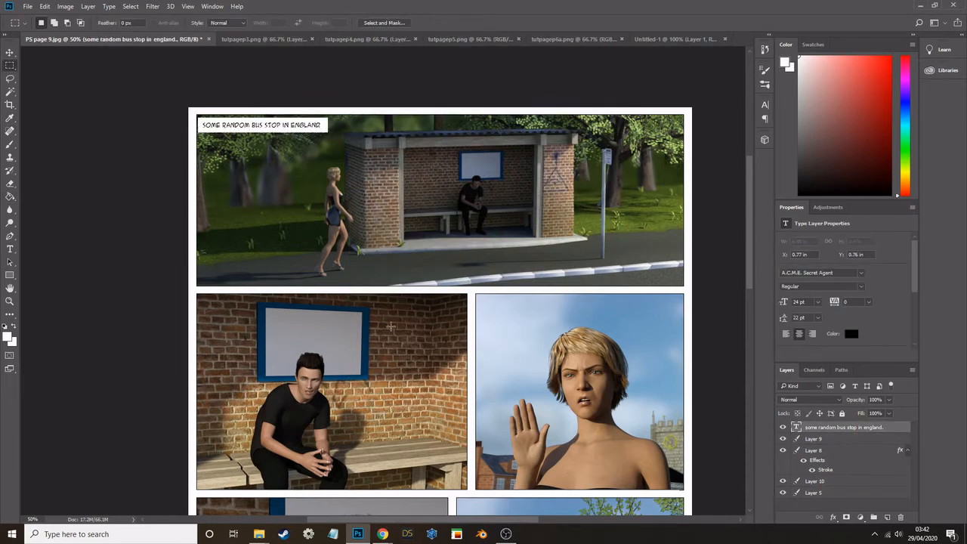
{"action": "scroll", "coordinate": [390, 326], "scroll_direction": "down", "scroll_amount": 2}
{"action": "key", "text": "t"}
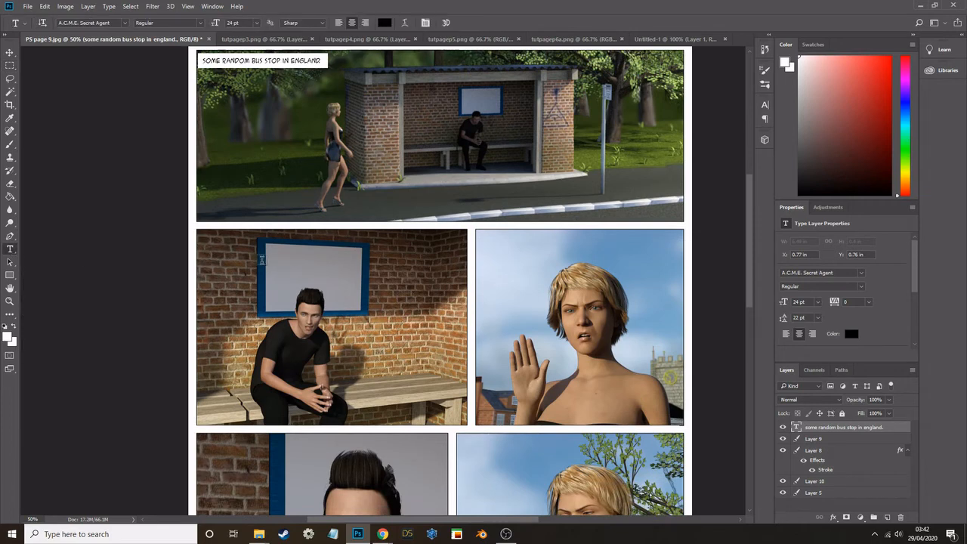
{"action": "left_click", "coordinate": [347, 251]}
{"action": "type", "text": "'ello darl"}
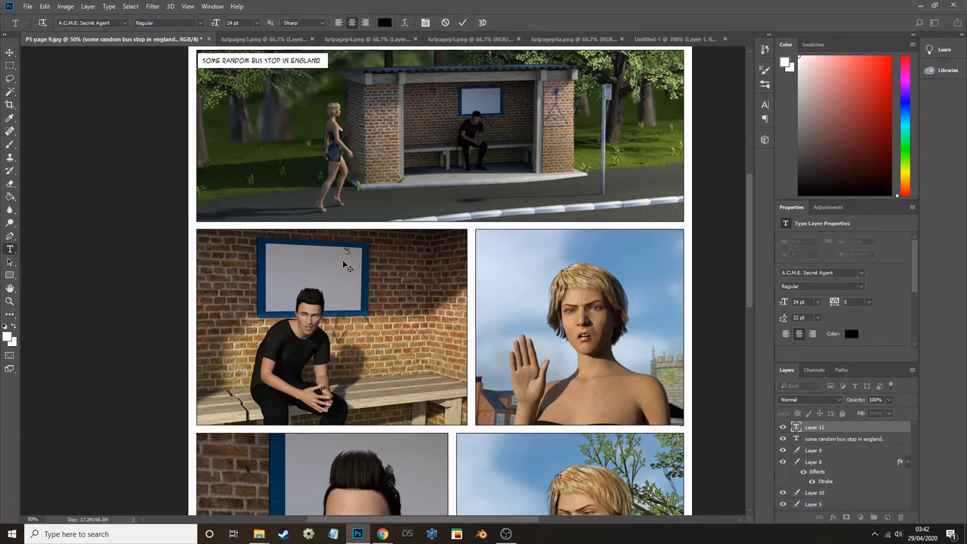
{"action": "type", "text": "in you look like"}
{"action": "key", "text": "Return"}
{"action": "type", "text": "you're up for"}
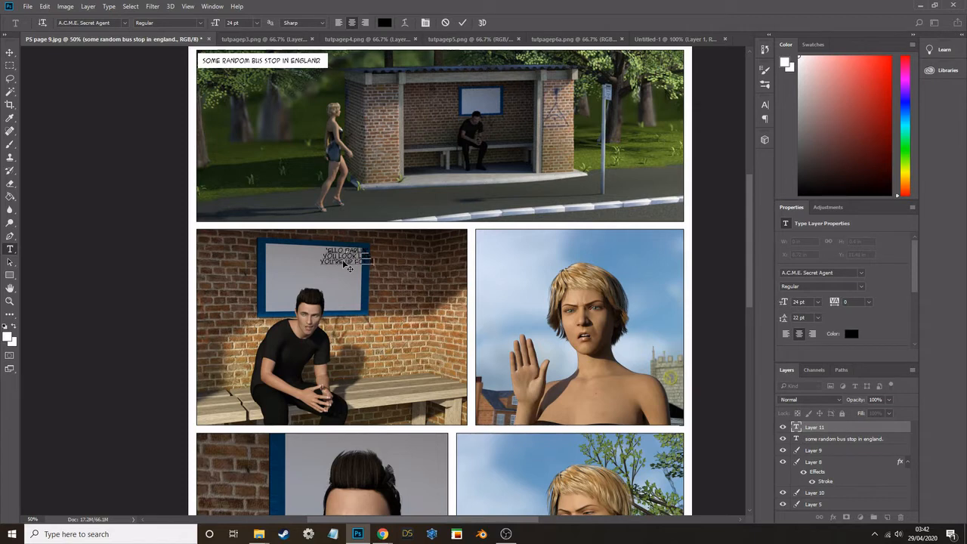
Reword the speech to "'ello darlin' you look like hot, fancy lettin' me show you a good time?" and shift it right of the man's head.
{"action": "type", "text": " a bit"}
{"action": "key", "text": "BackSpace"}
{"action": "key", "text": "BackSpace"}
{"action": "key", "text": "BackSpace"}
{"action": "key", "text": "BackSpace"}
{"action": "key", "text": "BackSpace"}
{"action": "key", "text": "BackSpace"}
{"action": "key", "text": "Return"}
{"action": "type", "text": "a bood time"}
{"action": "left_click_drag", "start_coordinate": [349, 290], "coordinate": [333, 264]}
{"action": "type", "text": "ho"}
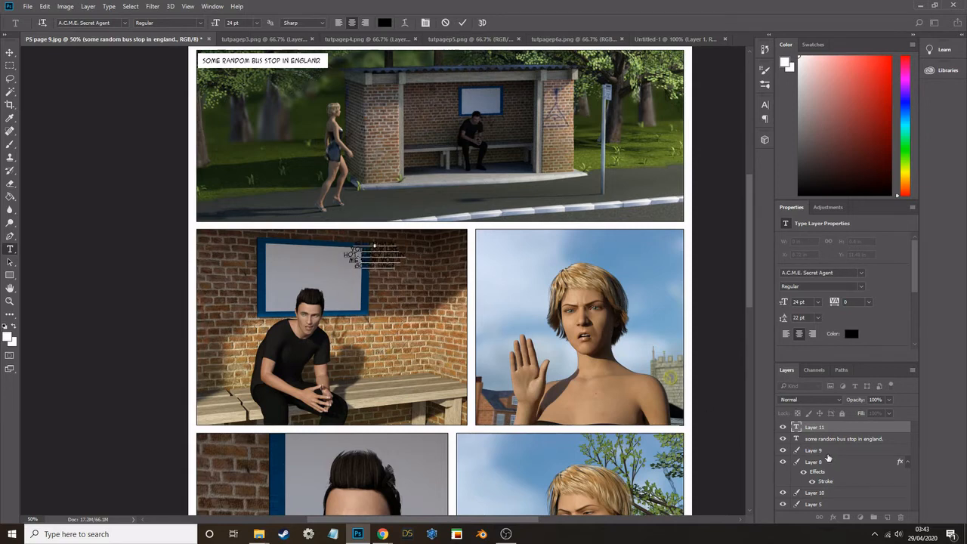
Draw an elliptical selection around the speech text and fill it with white on Layer 9.
{"action": "left_click", "coordinate": [823, 452]}
{"action": "left_click", "coordinate": [10, 65]}
{"action": "left_click_drag", "start_coordinate": [339, 235], "coordinate": [421, 281]}
{"action": "left_click_drag", "start_coordinate": [389, 264], "coordinate": [381, 261]}
{"action": "left_click", "coordinate": [10, 196]}
{"action": "left_click", "coordinate": [378, 261]}
Warp the white speech bubble to fit more closely around its text and deselect it.
{"action": "left_click", "coordinate": [44, 6]}
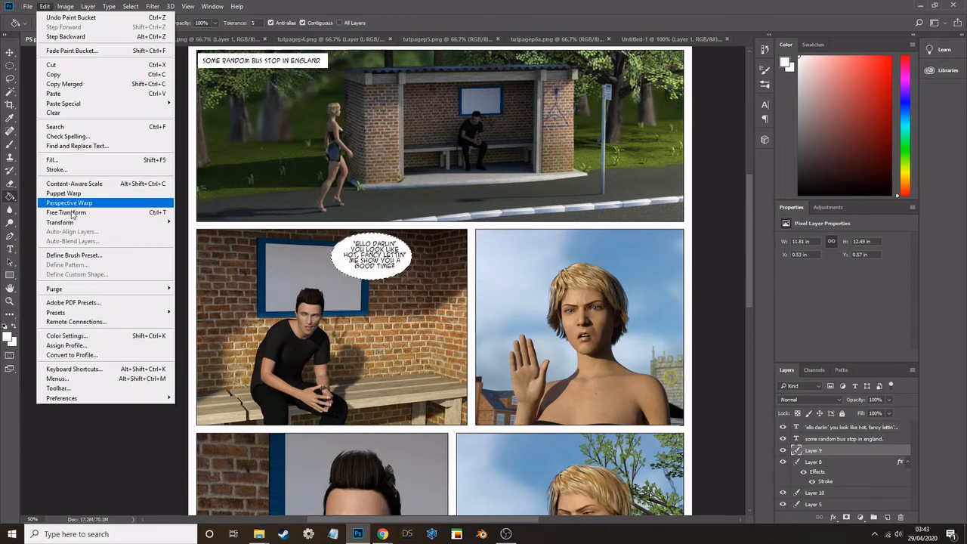
{"action": "mouse_move", "coordinate": [75, 203]}
{"action": "left_click", "coordinate": [212, 260]}
{"action": "left_click_drag", "start_coordinate": [378, 269], "coordinate": [378, 267]}
{"action": "left_click_drag", "start_coordinate": [401, 258], "coordinate": [373, 244]}
{"action": "key", "text": "Return"}
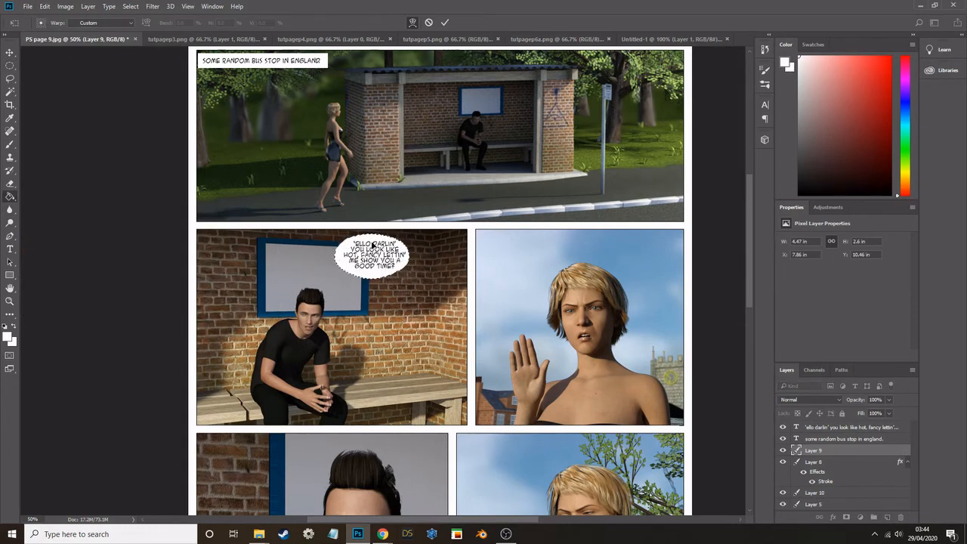
{"action": "left_click", "coordinate": [9, 65]}
{"action": "left_click", "coordinate": [73, 98]}
Draw a white tail from the speech bubble towards the seated man's head and merge it down into Layer 9.
{"action": "left_click", "coordinate": [12, 238]}
{"action": "left_click", "coordinate": [43, 236]}
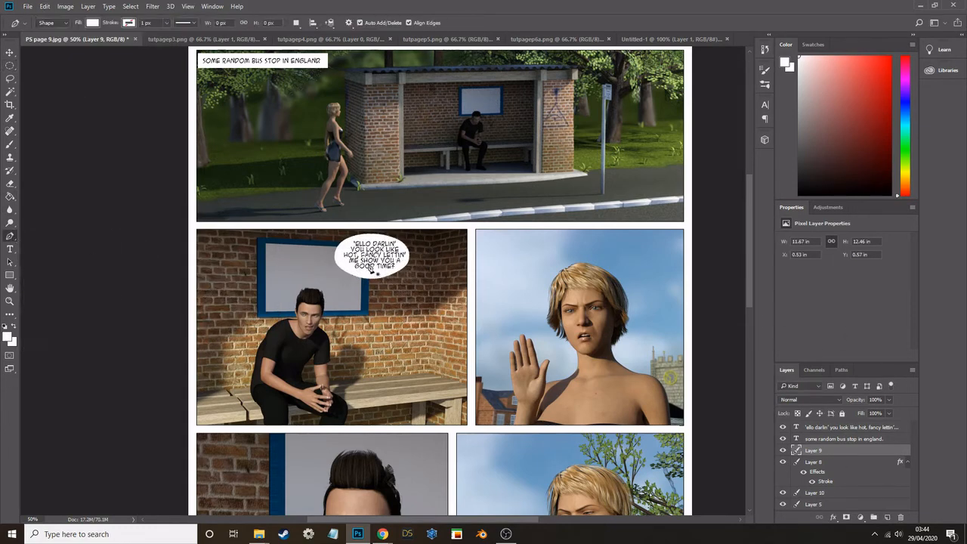
{"action": "left_click", "coordinate": [376, 265]}
{"action": "left_click", "coordinate": [332, 321]}
{"action": "left_click", "coordinate": [365, 271]}
{"action": "right_click", "coordinate": [814, 451]}
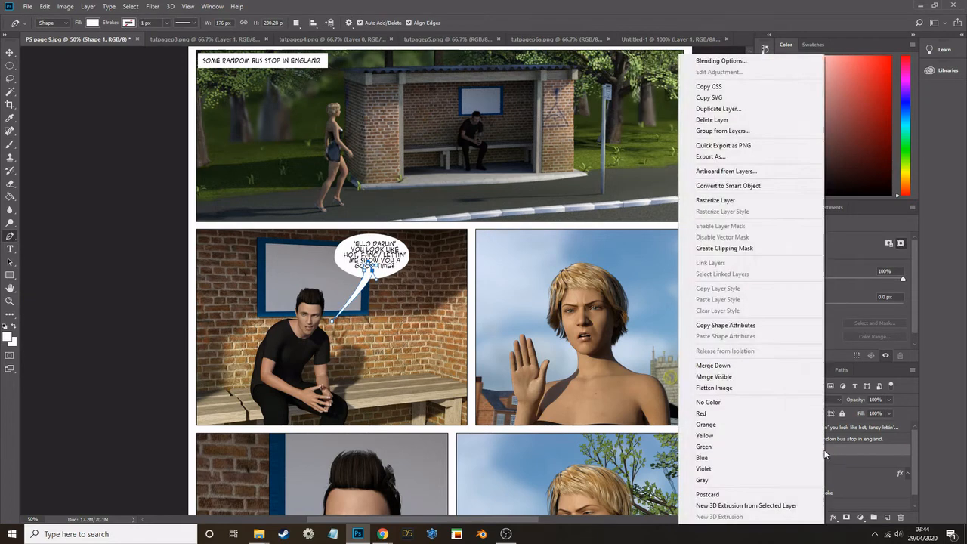
{"action": "left_click", "coordinate": [755, 368]}
Add the speech text "what?!" over the sky in the panel with the woman's raised hand.
{"action": "left_click", "coordinate": [828, 427]}
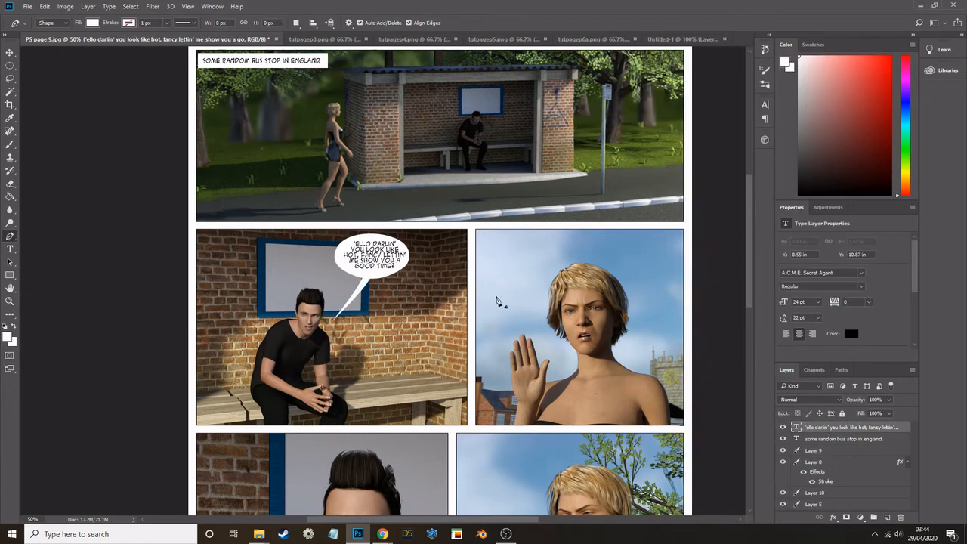
{"action": "key", "text": "t"}
{"action": "left_click", "coordinate": [496, 242]}
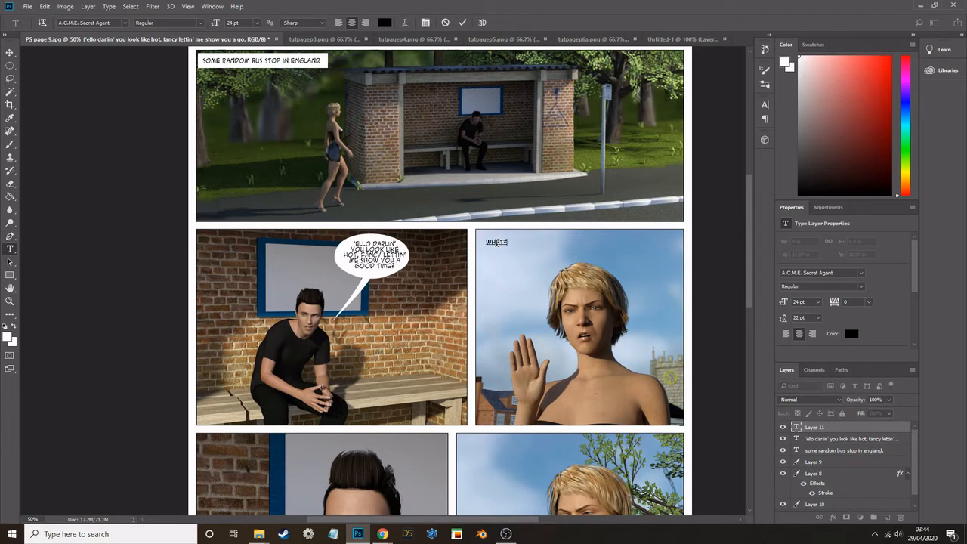
{"action": "key", "text": "ctrl+Return"}
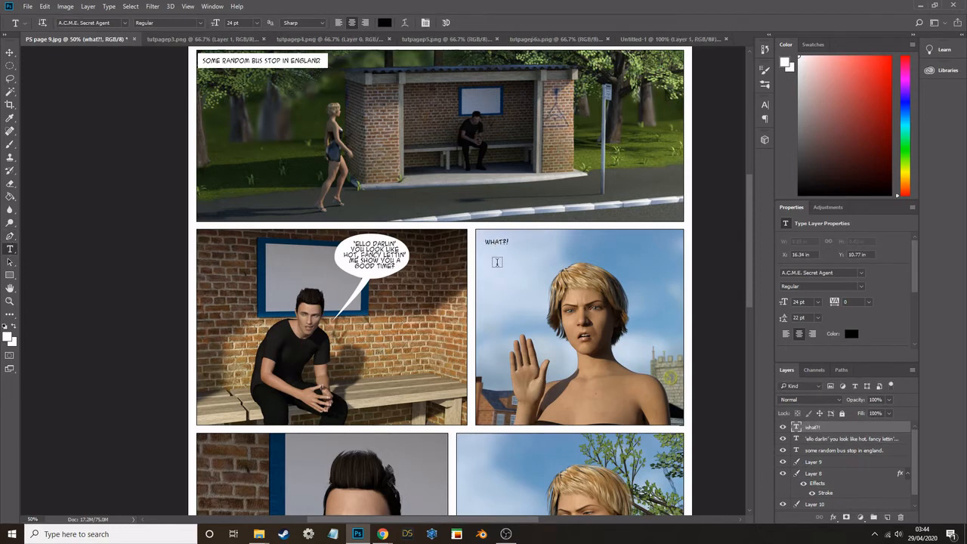
Add the speech "I don't think so, pervert." below "what?!" and shift it slightly right.
{"action": "left_click", "coordinate": [496, 262]}
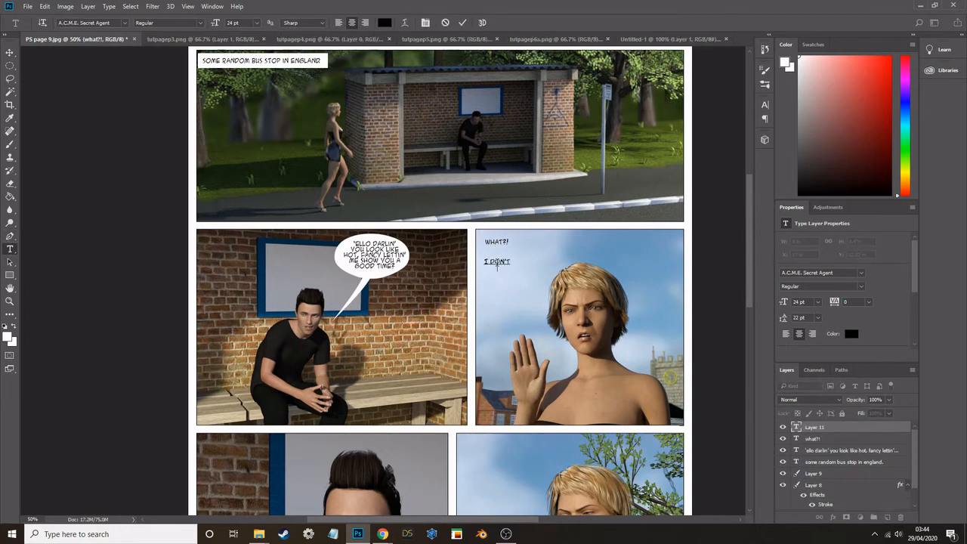
{"action": "type", "text": "."}
{"action": "left_click_drag", "start_coordinate": [515, 293], "coordinate": [530, 290]}
Draw an elliptical selection around "what?!" and fill it with white on Layer 9.
{"action": "left_click", "coordinate": [815, 474]}
{"action": "left_click", "coordinate": [9, 66]}
{"action": "left_click_drag", "start_coordinate": [477, 232], "coordinate": [516, 251]}
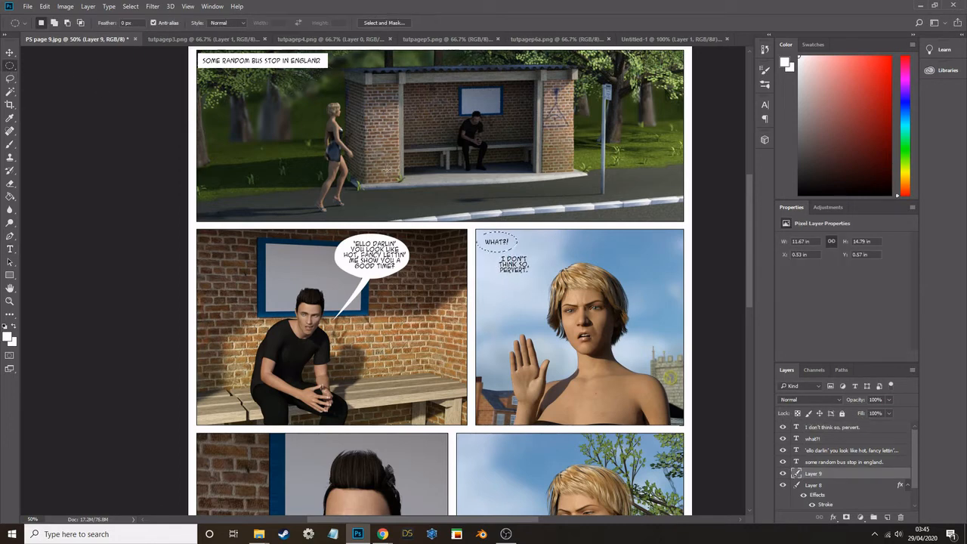
{"action": "left_click", "coordinate": [10, 197]}
{"action": "left_click", "coordinate": [487, 243]}
Warp the white "what?!" bubble to fit around its text.
{"action": "left_click", "coordinate": [44, 8]}
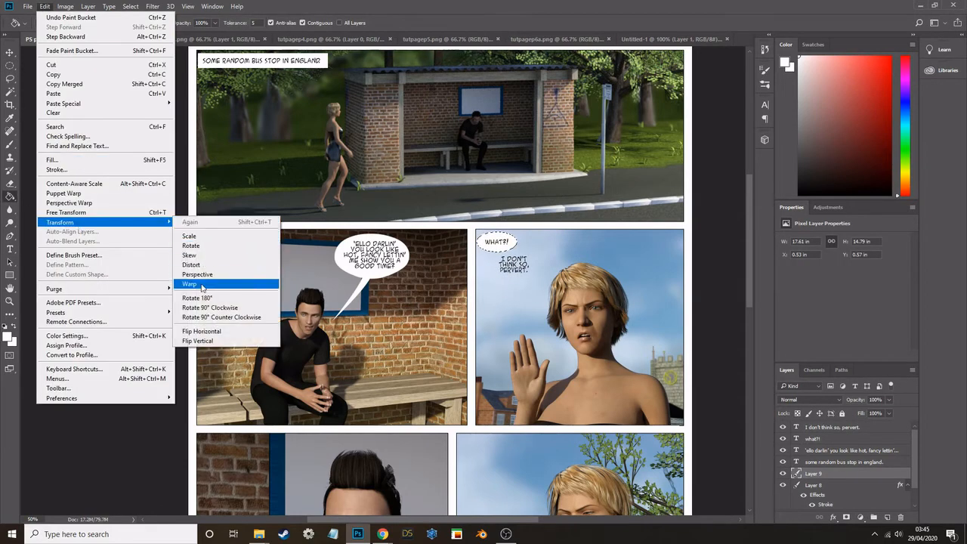
{"action": "left_click", "coordinate": [195, 284]}
{"action": "left_click_drag", "start_coordinate": [495, 240], "coordinate": [541, 281]}
{"action": "key", "text": "Return"}
Draw an elliptical selection around "I don't think so, pervert." and fill it with white.
{"action": "left_click", "coordinate": [9, 66]}
{"action": "left_click", "coordinate": [10, 78]}
{"action": "left_click", "coordinate": [10, 67]}
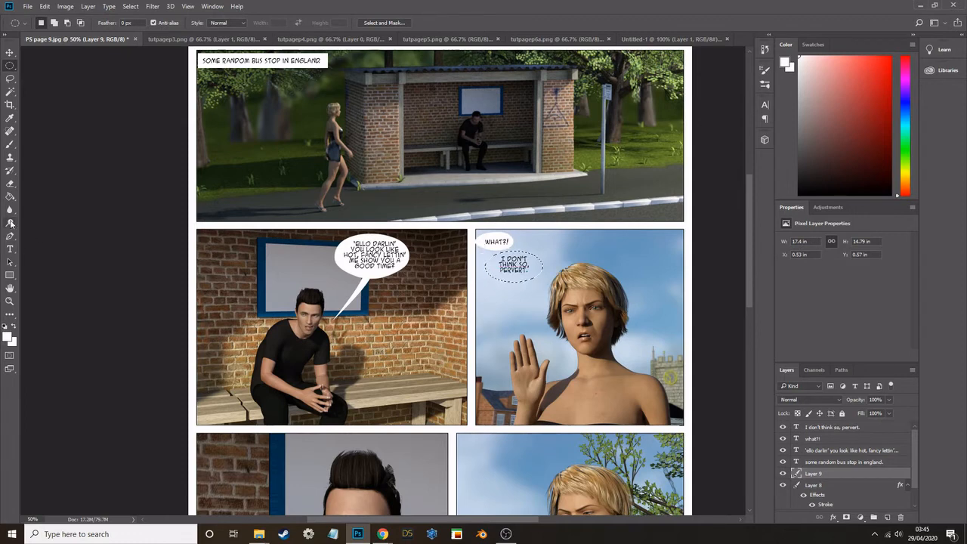
{"action": "left_click", "coordinate": [10, 195]}
{"action": "left_click", "coordinate": [513, 268]}
Warp the lower white bubble to fit more tightly around its text and deselect it.
{"action": "left_click", "coordinate": [45, 6]}
{"action": "mouse_move", "coordinate": [114, 222]}
{"action": "left_click", "coordinate": [192, 284]}
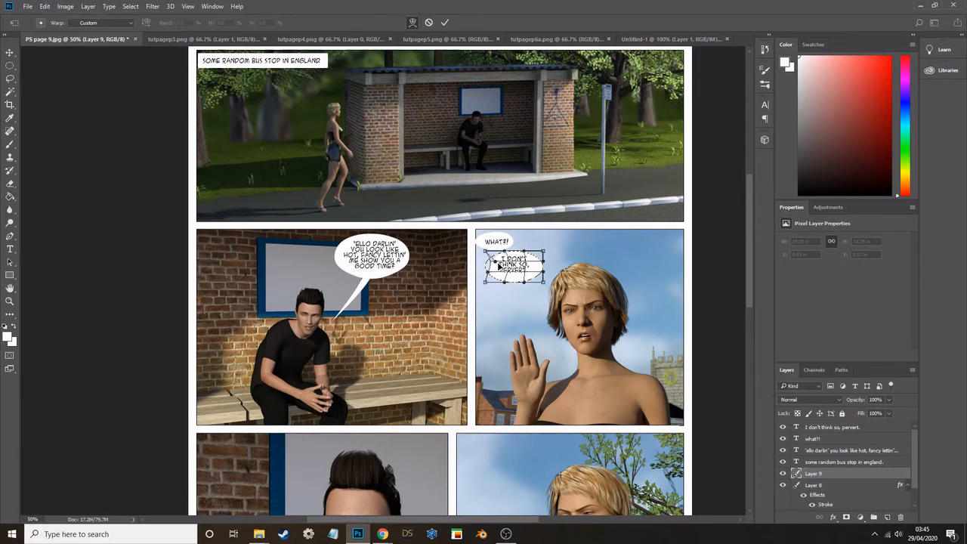
{"action": "left_click_drag", "start_coordinate": [496, 264], "coordinate": [524, 264]}
{"action": "key", "text": "Return"}
{"action": "left_click", "coordinate": [10, 66]}
{"action": "left_click", "coordinate": [86, 84]}
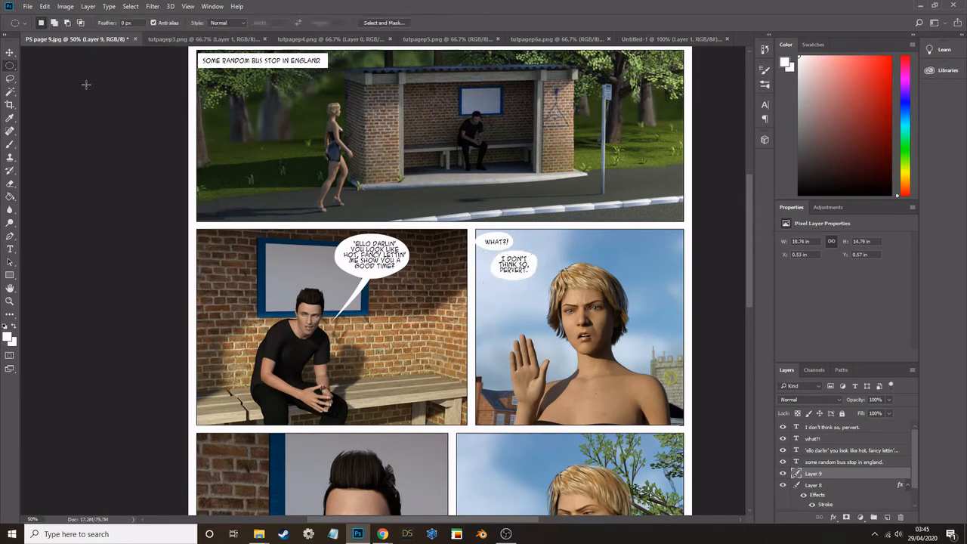
Draw a white tail linking the woman's two bubbles and pointing towards her face, and merge it down into Layer 9.
{"action": "left_click", "coordinate": [9, 237]}
{"action": "left_click", "coordinate": [515, 261]}
{"action": "left_click", "coordinate": [536, 314]}
{"action": "left_click", "coordinate": [504, 264]}
{"action": "left_click", "coordinate": [493, 241]}
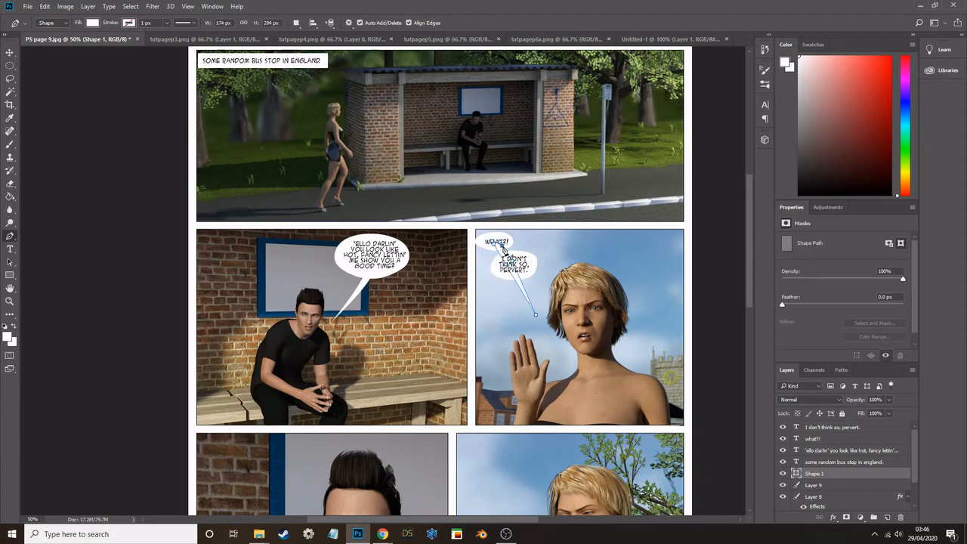
{"action": "left_click_drag", "start_coordinate": [512, 274], "coordinate": [516, 274]}
{"action": "right_click", "coordinate": [830, 474]}
{"action": "left_click", "coordinate": [857, 320]}
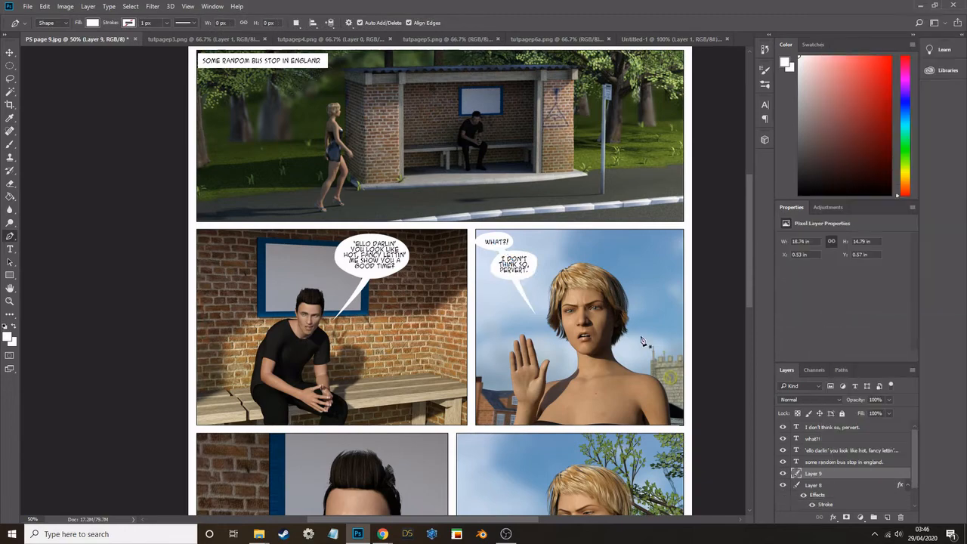
Start a speech text over the brick wall in the angry man's close-up panel, beginning "screw you, you dirty slapper".
{"action": "scroll", "coordinate": [640, 340], "scroll_direction": "down", "scroll_amount": 4}
{"action": "left_click", "coordinate": [795, 427]}
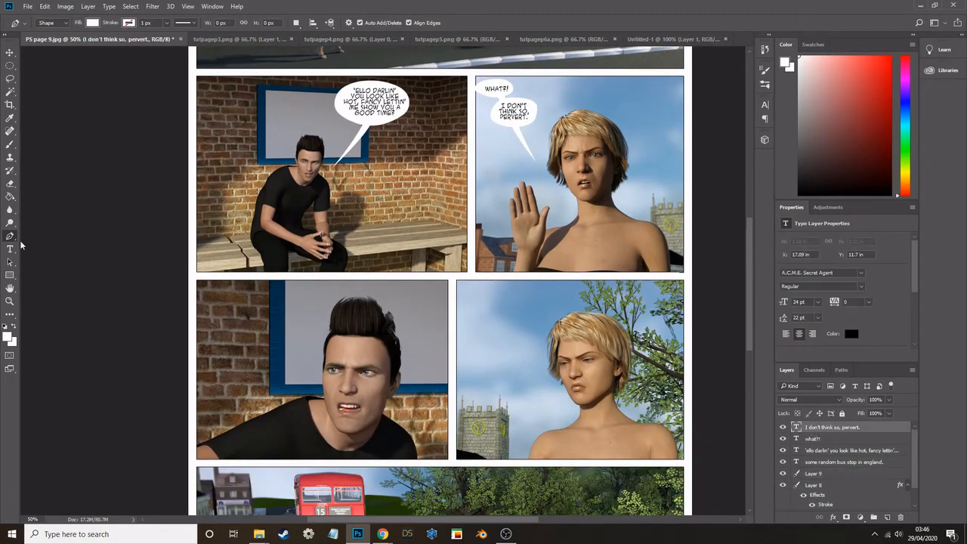
{"action": "key", "text": "t"}
{"action": "left_click", "coordinate": [237, 297]}
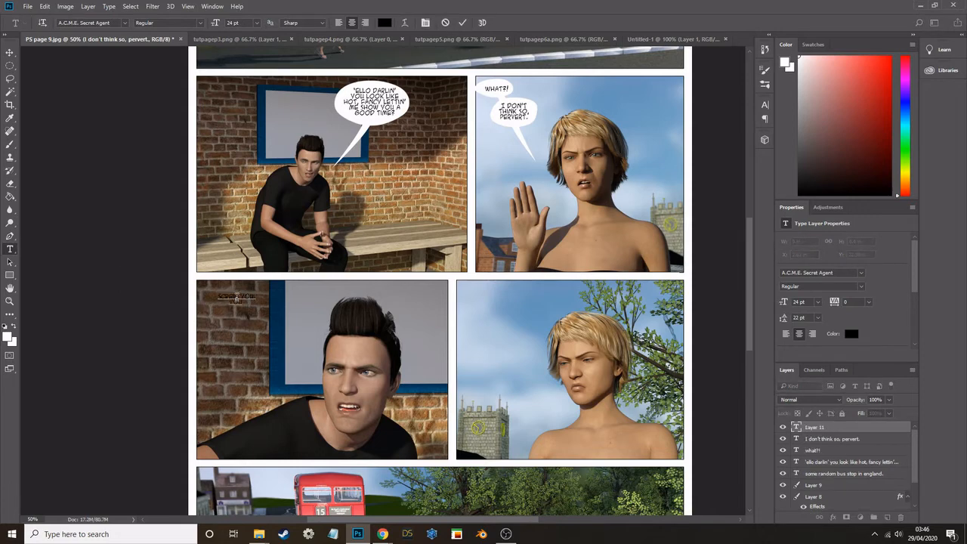
{"action": "type", "text": "slapper"}
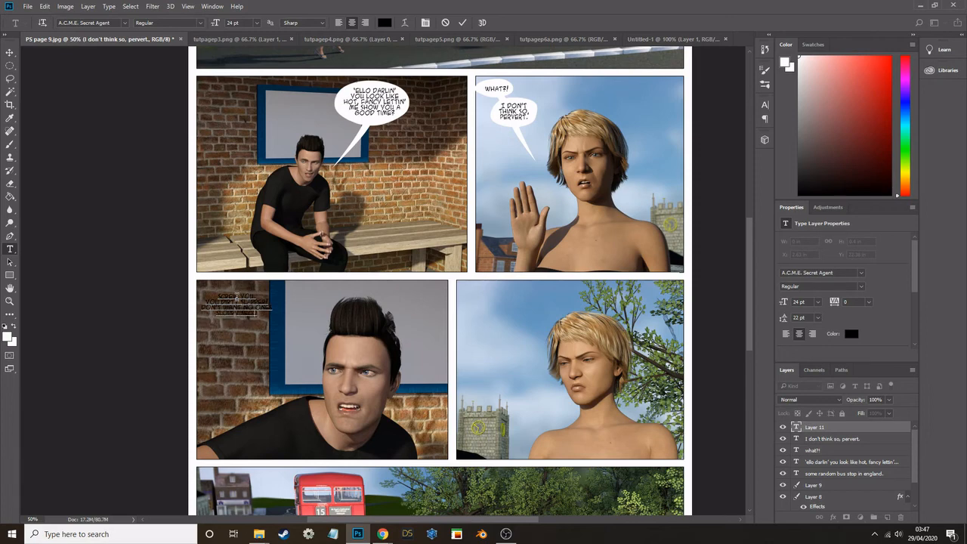
Reword the speech to "screw you, you dirty slapper! you'll never pull with an attitude like that!" and shift it right.
{"action": "key", "text": "BackSpace"}
{"action": "key", "text": "BackSpace"}
{"action": "key", "text": "BackSpace"}
{"action": "key", "text": "BackSpace"}
{"action": "key", "text": "BackSpace"}
{"action": "key", "text": "BackSpace"}
{"action": "key", "text": "BackSpace"}
{"action": "key", "text": "BackSpace"}
{"action": "key", "text": "BackSpace"}
{"action": "key", "text": "BackSpace"}
{"action": "key", "text": "BackSpace"}
{"action": "key", "text": "BackSpace"}
{"action": "key", "text": "BackSpace"}
{"action": "left_click_drag", "start_coordinate": [245, 342], "coordinate": [263, 339]}
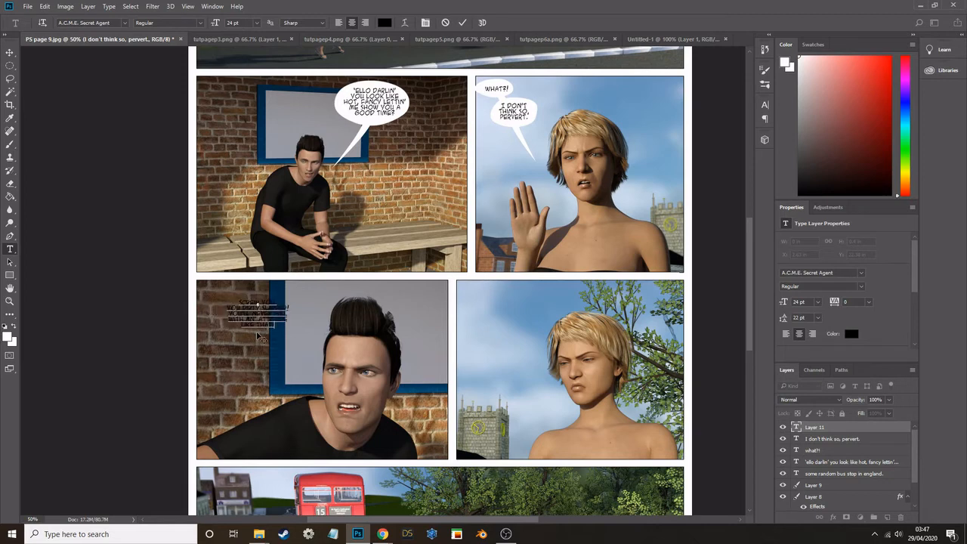
Draw an elliptical selection around the angry man's speech and fill it with white on Layer 9.
{"action": "left_click", "coordinate": [828, 485]}
{"action": "left_click", "coordinate": [11, 66]}
{"action": "left_click_drag", "start_coordinate": [215, 282], "coordinate": [302, 334]}
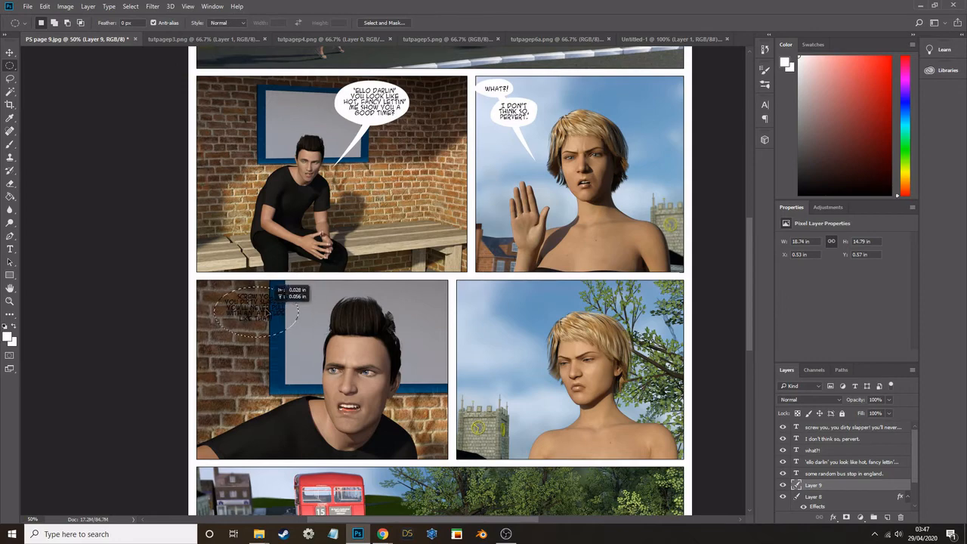
{"action": "key", "text": "g"}
{"action": "left_click", "coordinate": [259, 309]}
Warp the angry man's white bubble to fit around its text.
{"action": "left_click", "coordinate": [52, 7]}
{"action": "mouse_move", "coordinate": [130, 224]}
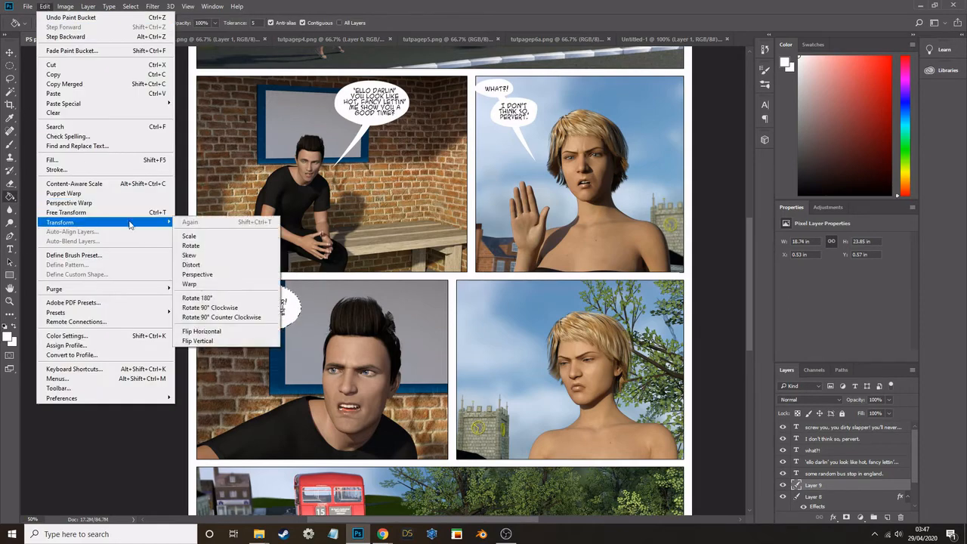
{"action": "left_click", "coordinate": [193, 285]}
Merge the tail of the "asshole!" bubble down into Layer 9 and clear the elliptical selection.
{"action": "right_click", "coordinate": [839, 485]}
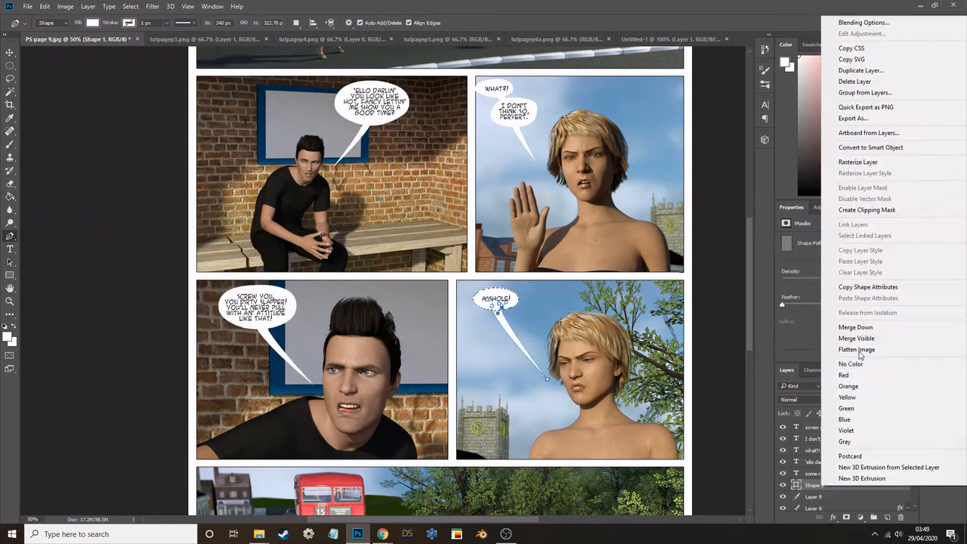
{"action": "left_click", "coordinate": [856, 326]}
{"action": "scroll", "coordinate": [737, 325], "scroll_direction": "down", "scroll_amount": 5}
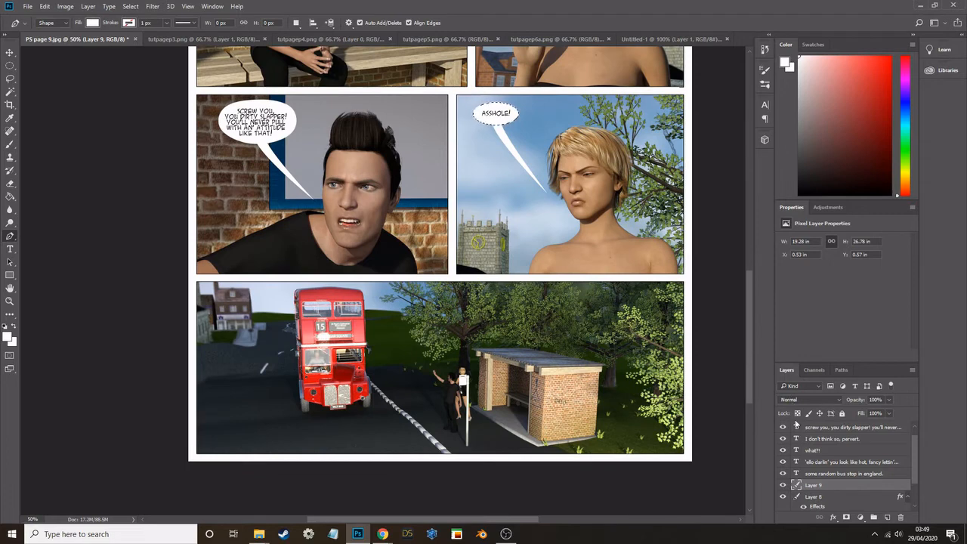
{"action": "key", "text": "m"}
Add the caption text "end." and place it in the lower-right corner of the bus panel.
{"action": "left_click", "coordinate": [10, 249]}
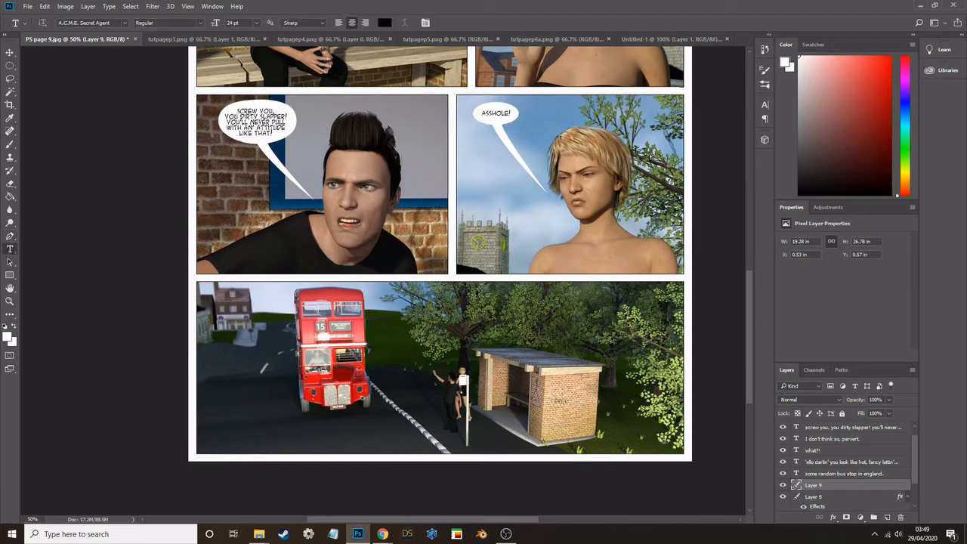
{"action": "left_click", "coordinate": [827, 451]}
{"action": "left_click", "coordinate": [448, 300]}
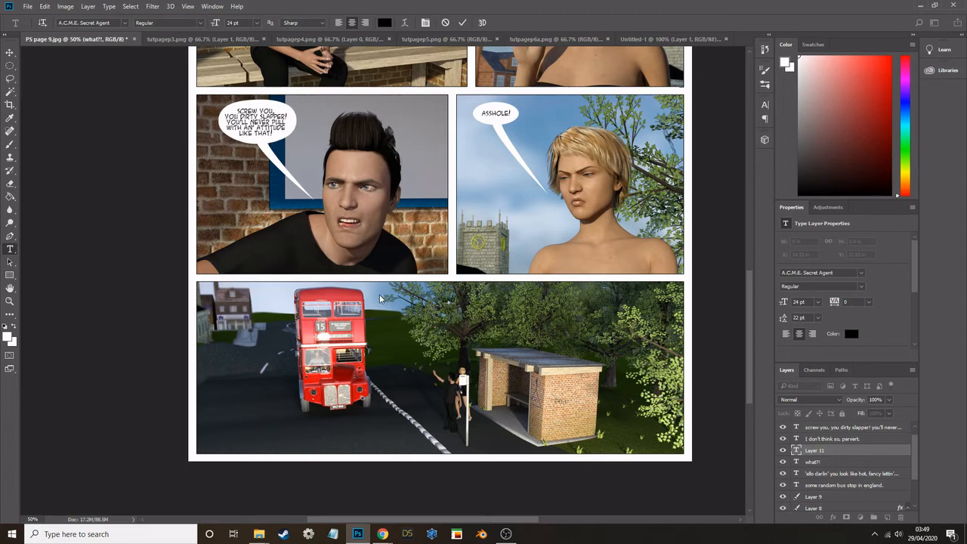
{"action": "left_click_drag", "start_coordinate": [453, 311], "coordinate": [669, 458]}
Make a rectangular selection around the "end." caption and fill it with white on Layer 9.
{"action": "left_click", "coordinate": [812, 497]}
{"action": "right_click", "coordinate": [10, 67]}
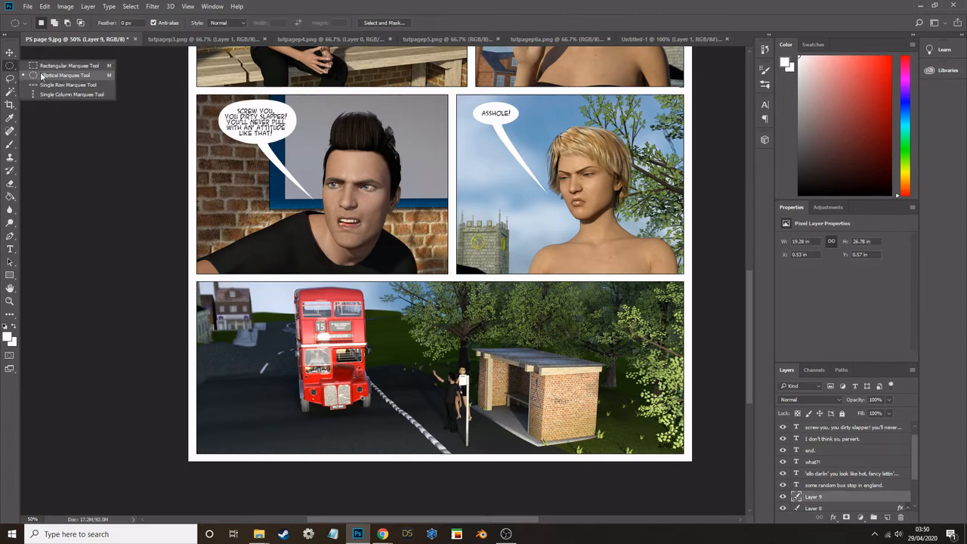
{"action": "left_click", "coordinate": [46, 66]}
{"action": "key", "text": "g"}
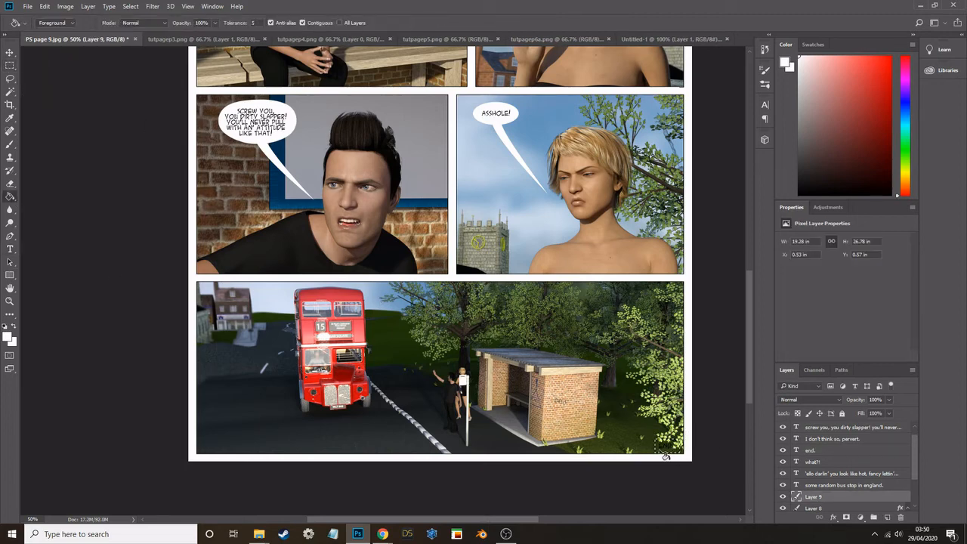
{"action": "left_click", "coordinate": [666, 456]}
Clear the selection around the caption and open the blending options of Layer 8.
{"action": "left_click", "coordinate": [10, 67]}
{"action": "right_click", "coordinate": [825, 510]}
{"action": "left_click", "coordinate": [790, 30]}
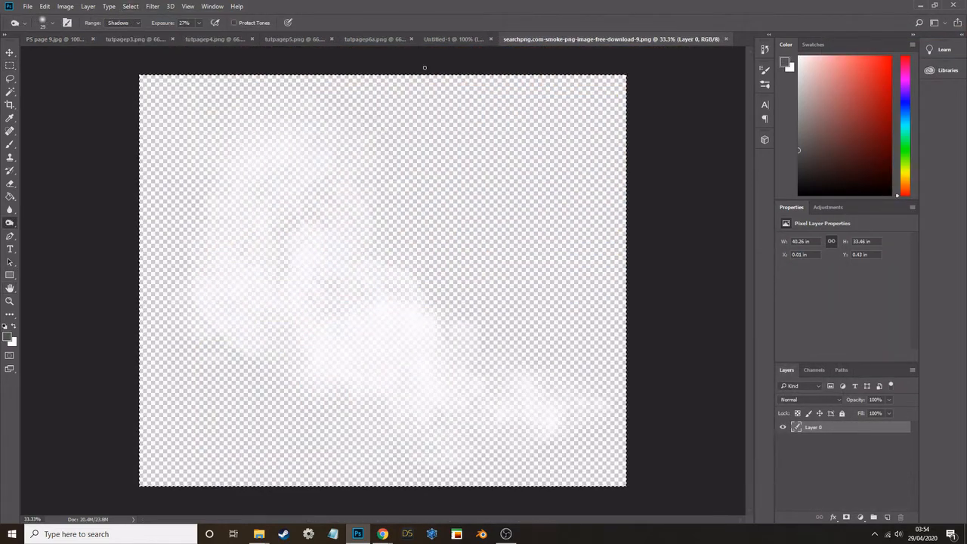
Paste the smoke image into PS page 9.jpg and move it over towards the bus panel.
{"action": "left_click", "coordinate": [54, 40]}
{"action": "key", "text": "ctrl+v"}
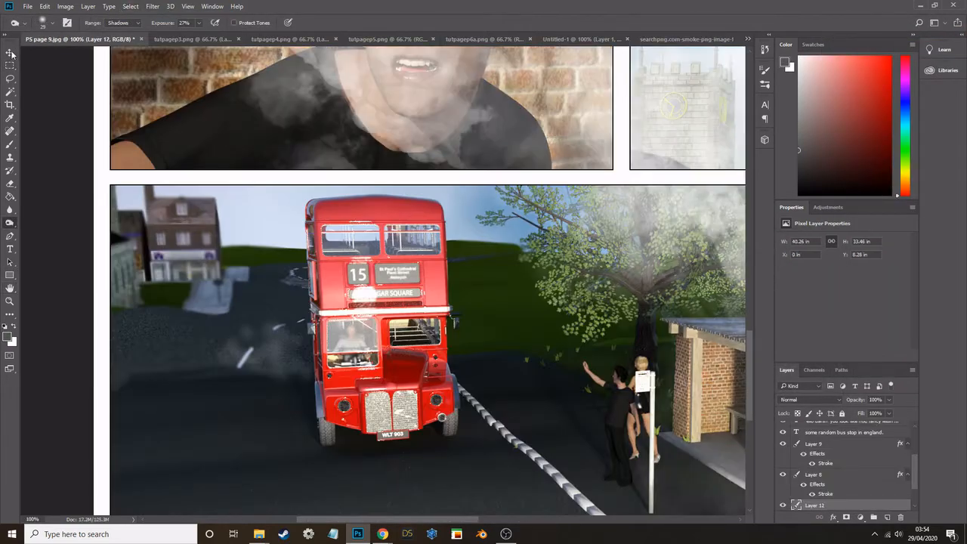
{"action": "left_click", "coordinate": [10, 53]}
{"action": "left_click", "coordinate": [10, 302]}
{"action": "left_click", "coordinate": [54, 22]}
{"action": "left_click", "coordinate": [248, 253]}
{"action": "left_click", "coordinate": [248, 252]}
{"action": "left_click", "coordinate": [247, 252]}
{"action": "left_click", "coordinate": [9, 53]}
{"action": "left_click_drag", "start_coordinate": [418, 176], "coordinate": [328, 253]}
Scale the smoke down to about 10.9 by 9 in and place it beside the red bus.
{"action": "left_click_drag", "start_coordinate": [594, 425], "coordinate": [339, 212], "text": "shift"}
{"action": "left_click_drag", "start_coordinate": [244, 166], "coordinate": [201, 269]}
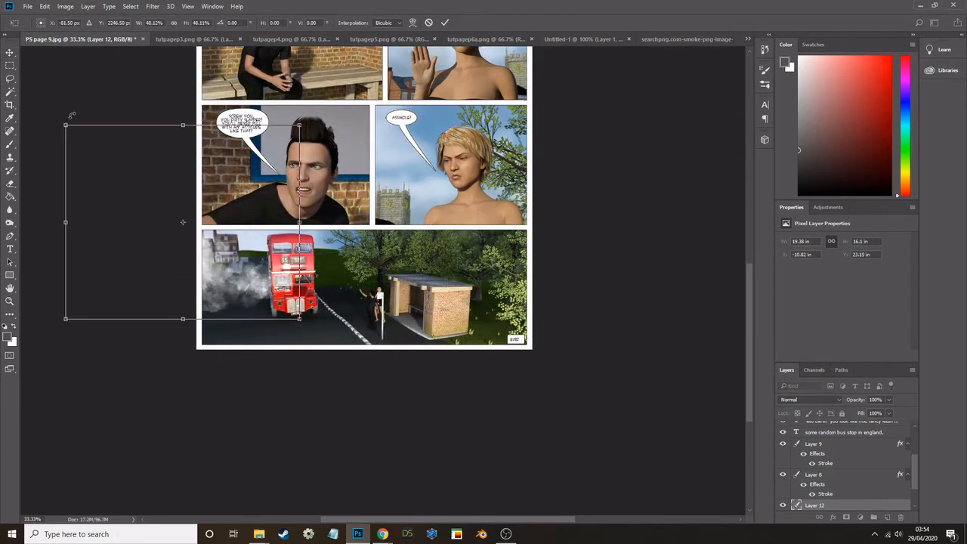
{"action": "left_click_drag", "start_coordinate": [65, 124], "coordinate": [185, 195], "text": "shift"}
{"action": "key", "text": "Return"}
Shrink the smoke further and position it as an exhaust cloud trailing from behind the bus.
{"action": "left_click", "coordinate": [9, 302]}
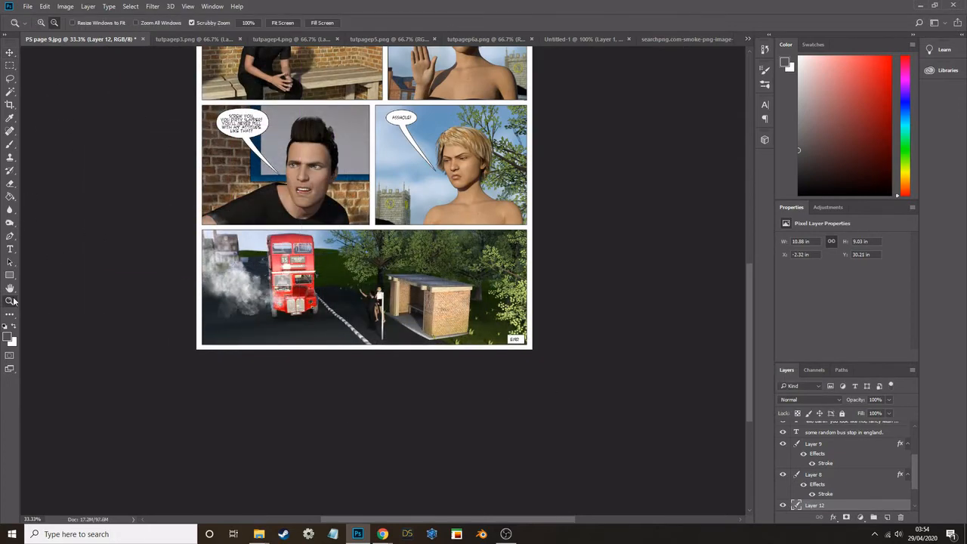
{"action": "left_click", "coordinate": [41, 24]}
{"action": "left_click", "coordinate": [229, 297]}
{"action": "left_click", "coordinate": [229, 298]}
{"action": "left_click", "coordinate": [230, 298]}
{"action": "left_click", "coordinate": [10, 53]}
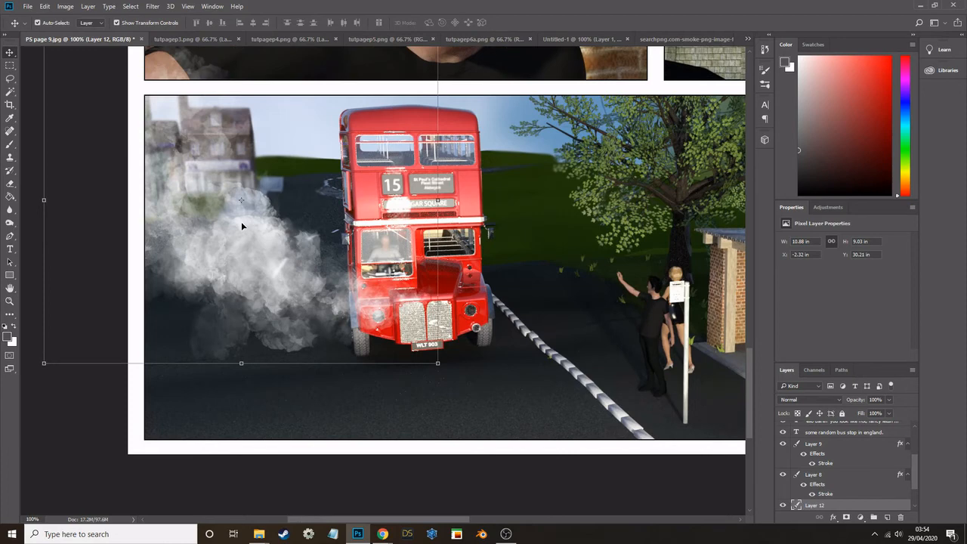
{"action": "left_click_drag", "start_coordinate": [437, 363], "coordinate": [274, 228], "text": "shift"}
{"action": "left_click_drag", "start_coordinate": [181, 171], "coordinate": [280, 269]}
{"action": "key", "text": "Return"}
Erase the smoke that overlaps the front and side of the bus.
{"action": "left_click", "coordinate": [12, 185]}
{"action": "mouse_move", "coordinate": [356, 287]}
{"action": "left_mouse_down"}
{"action": "mouse_move", "coordinate": [364, 302]}
{"action": "mouse_move", "coordinate": [348, 279]}
{"action": "mouse_move", "coordinate": [321, 283]}
{"action": "left_mouse_up"}
{"action": "left_click", "coordinate": [11, 212]}
Lower the opacity of the smoke layer, Layer 12, to 34%.
{"action": "scroll", "coordinate": [832, 488], "scroll_direction": "down", "scroll_amount": 1}
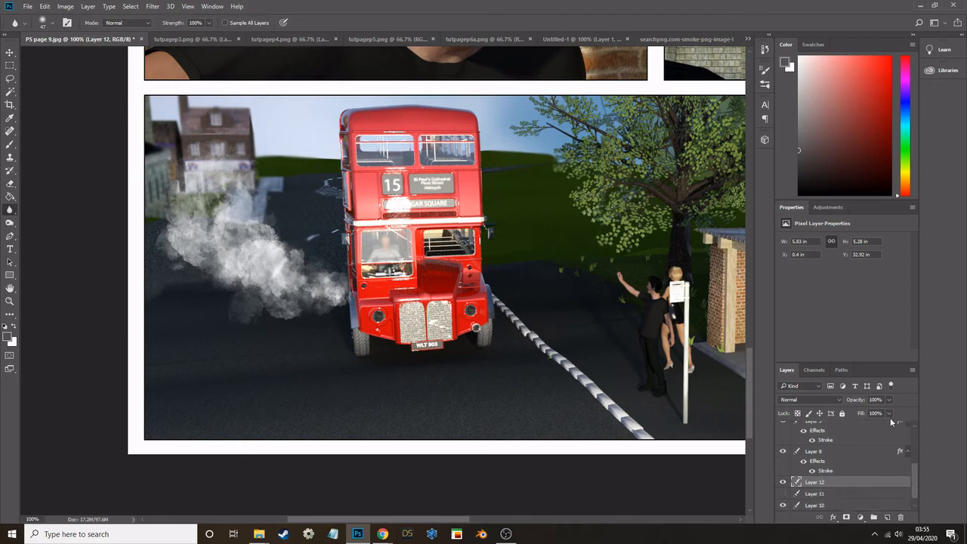
{"action": "left_click", "coordinate": [888, 399]}
{"action": "left_click_drag", "start_coordinate": [892, 412], "coordinate": [858, 412]}
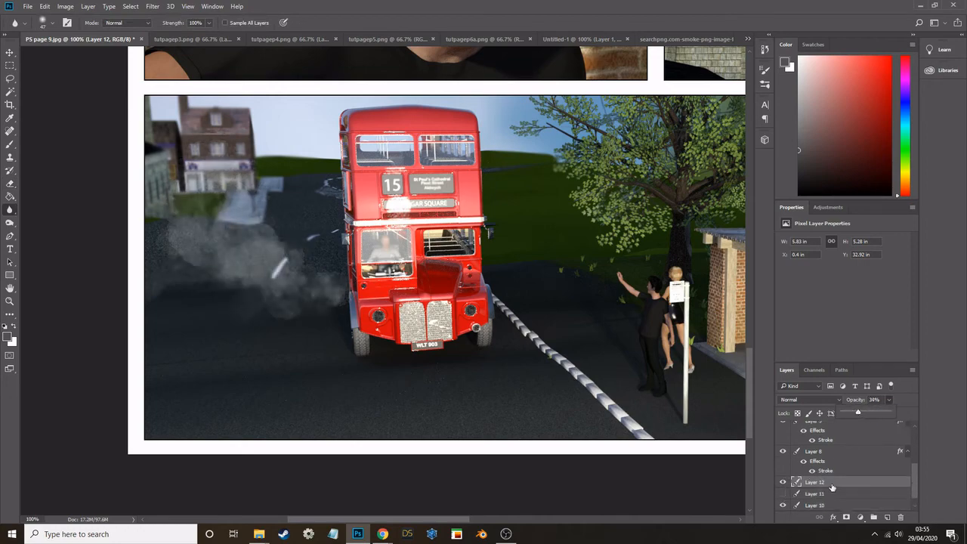
Examine the whole comic page with its panels, bubbles and exhaust smoke.
{"action": "left_click", "coordinate": [10, 301]}
{"action": "left_click", "coordinate": [54, 23]}
{"action": "left_click", "coordinate": [345, 211]}
{"action": "left_click", "coordinate": [344, 212]}
{"action": "left_click", "coordinate": [344, 212]}
{"action": "left_click", "coordinate": [344, 212]}
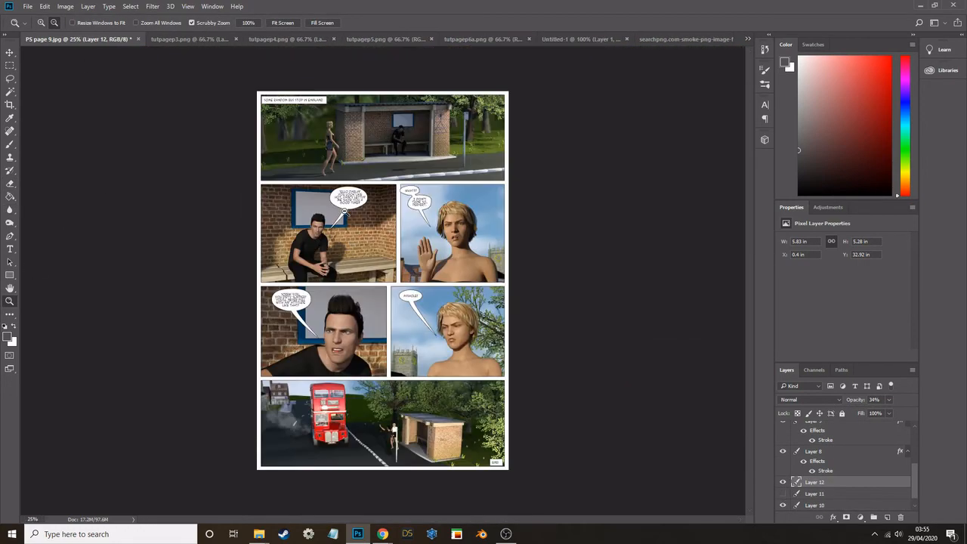